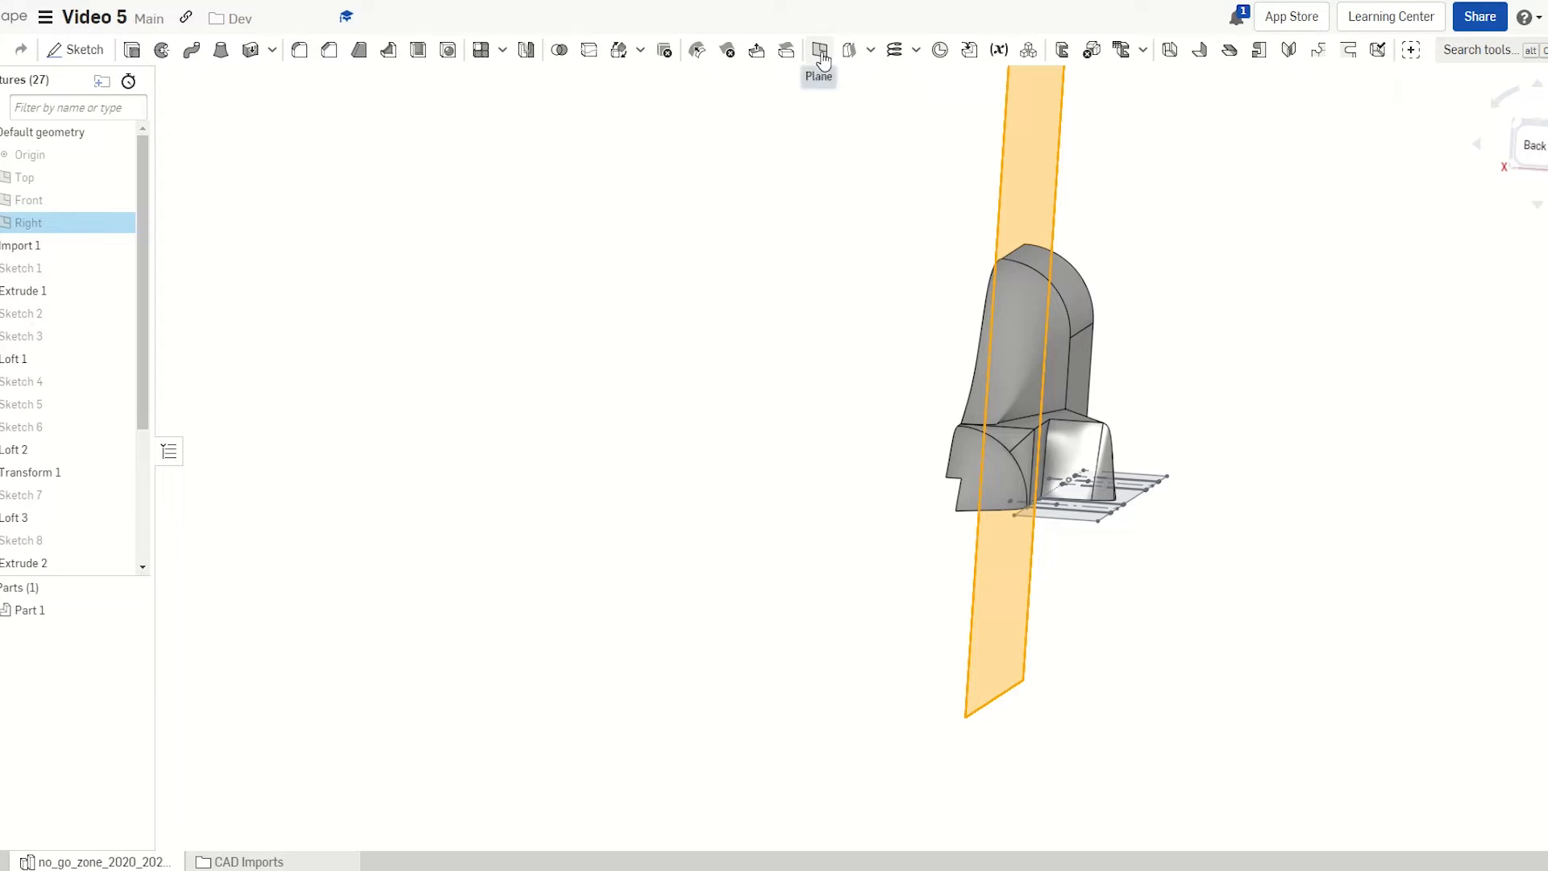
Create Plane 1 as an Offset plane 30 mm from the Right plane
click(820, 52)
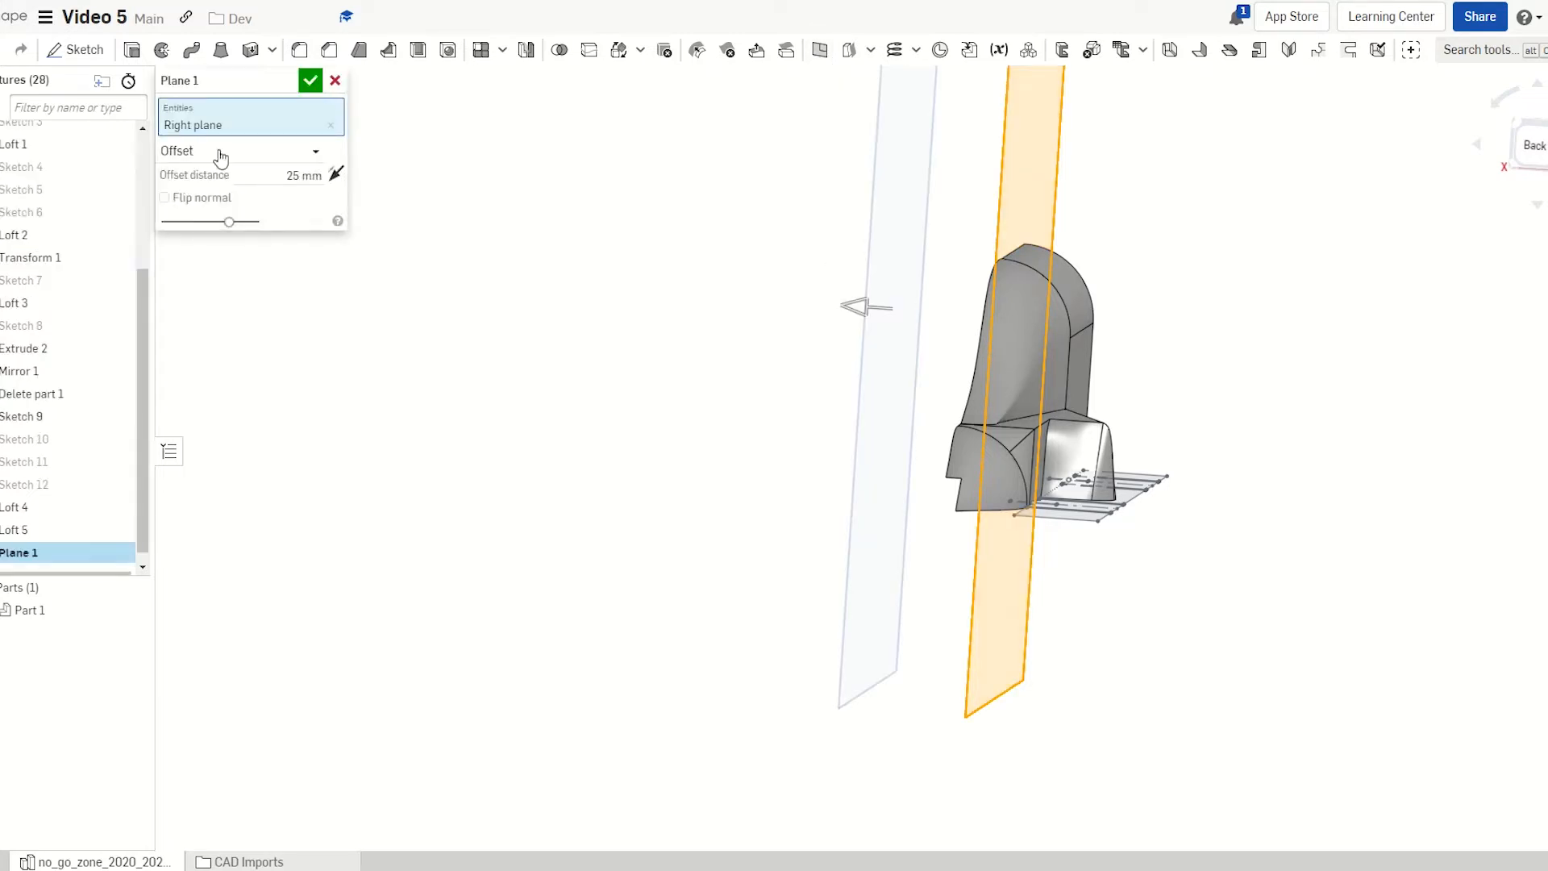
mouse_move(643, 253)
right_down()
mouse_move(667, 242)
mouse_move(643, 255)
right_up()
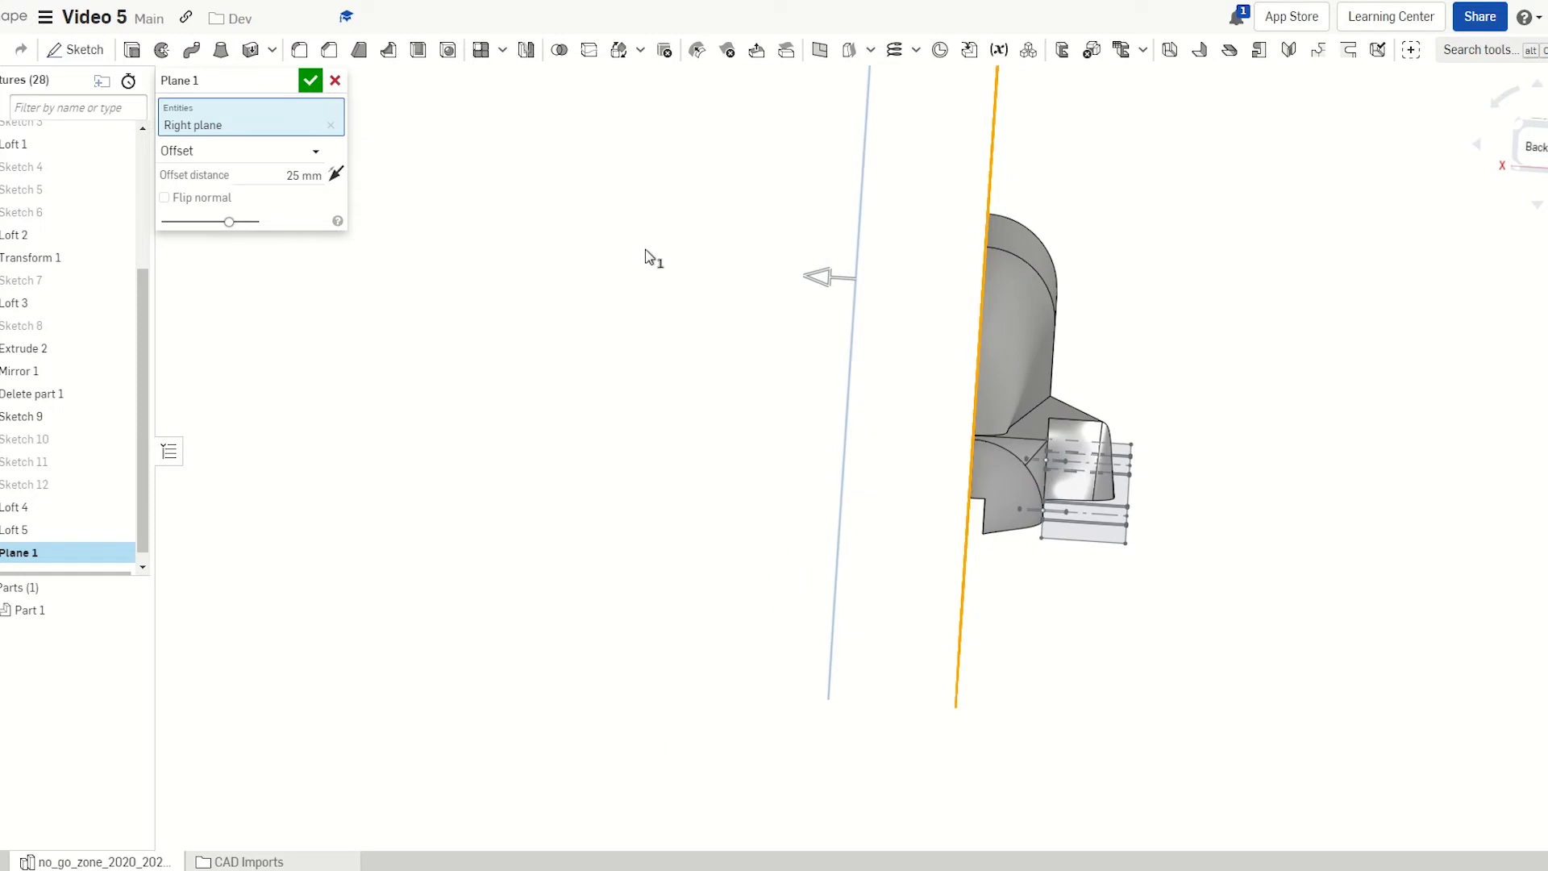
click(273, 153)
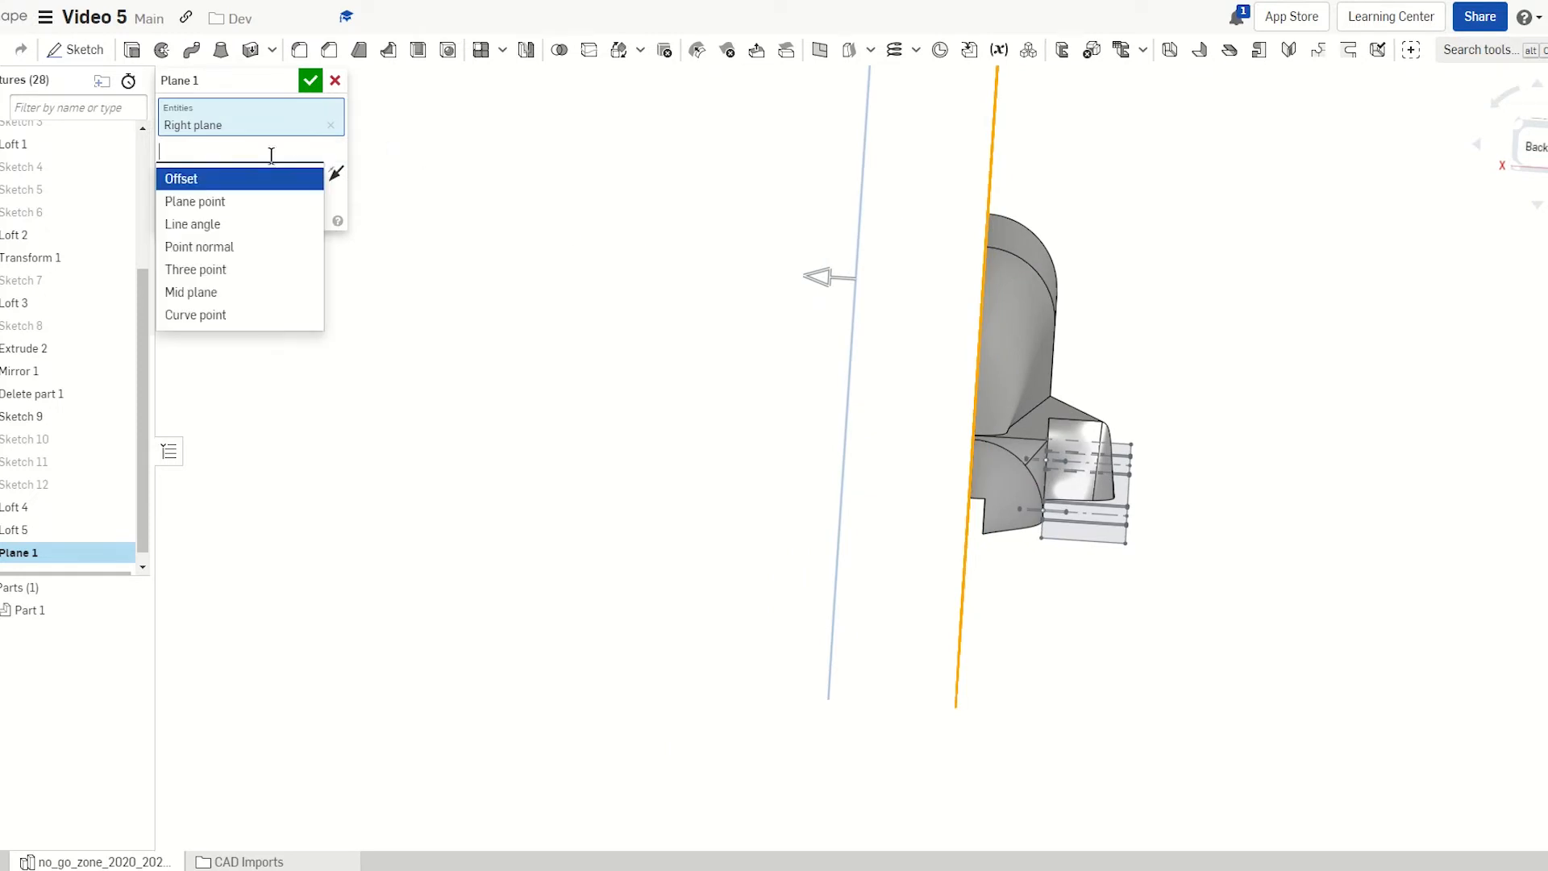
click(204, 179)
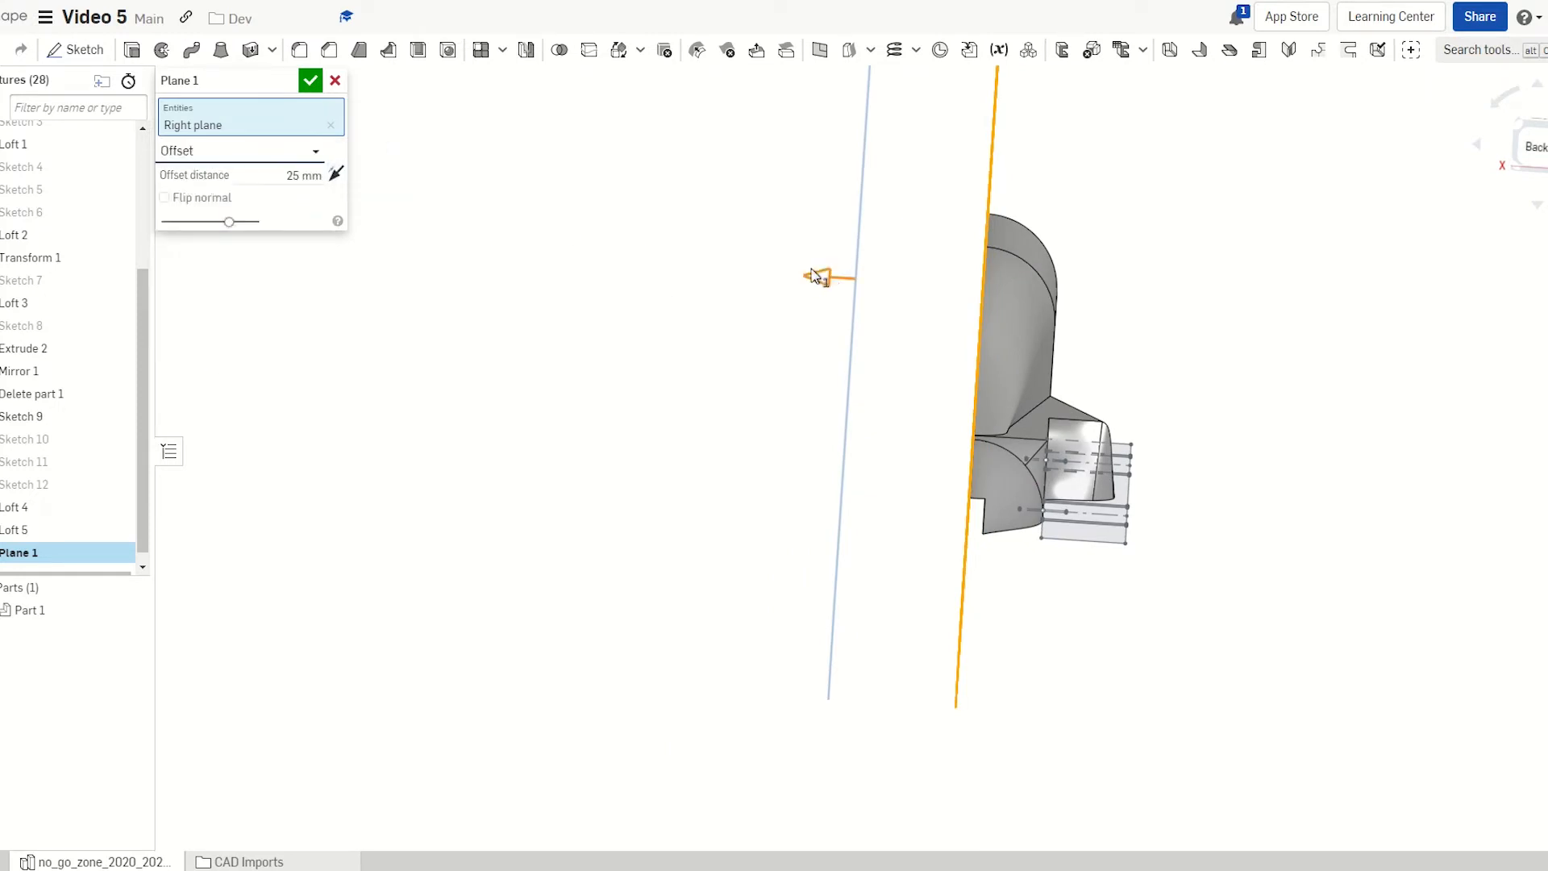
drag(854, 284, 1155, 303)
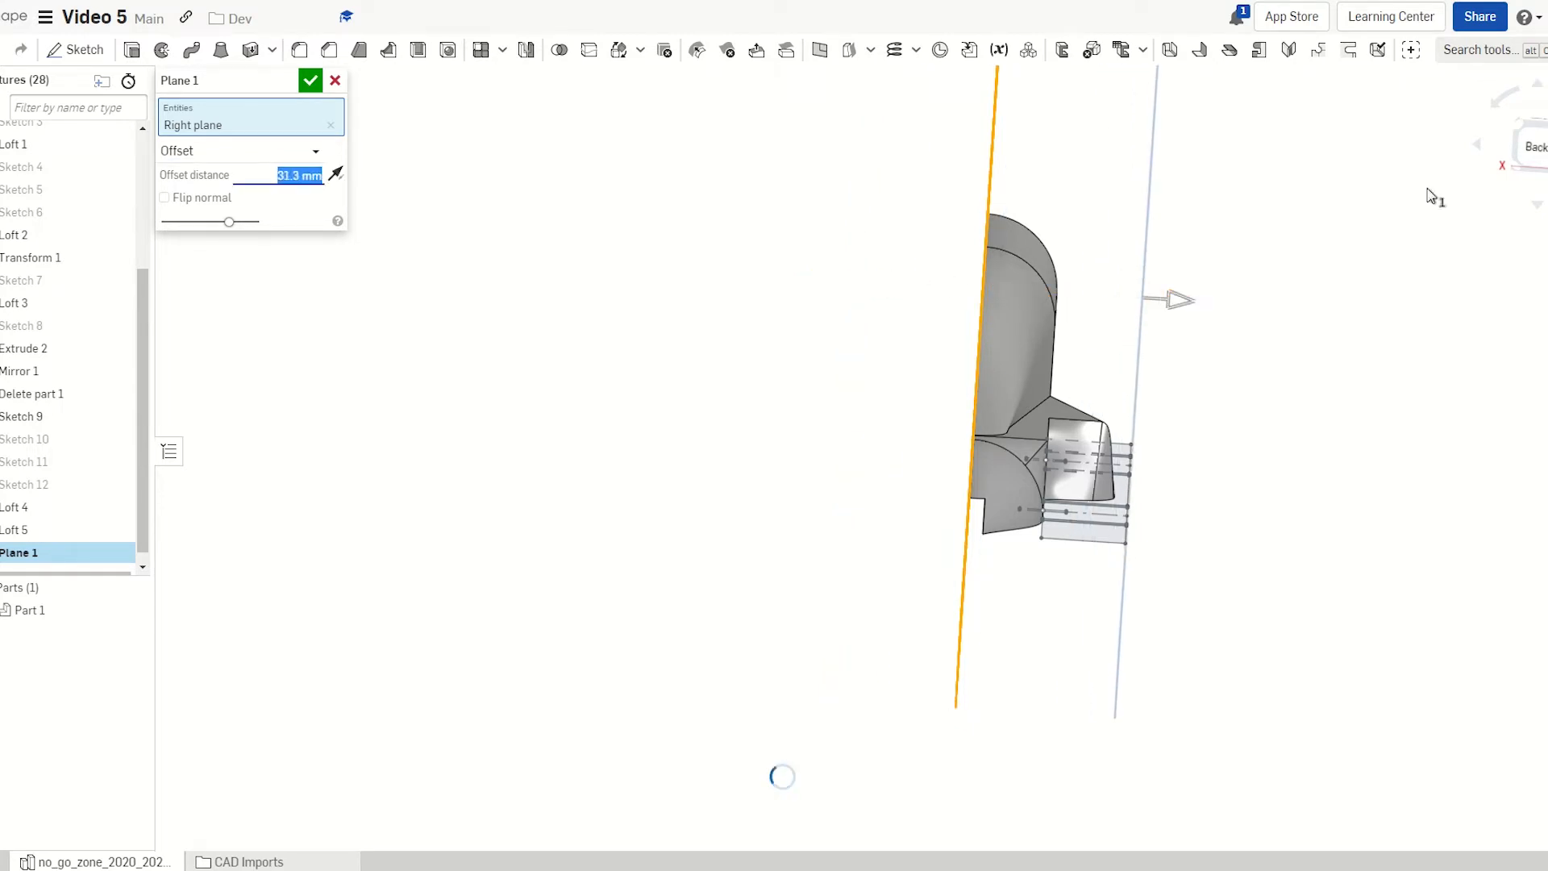
click(1537, 161)
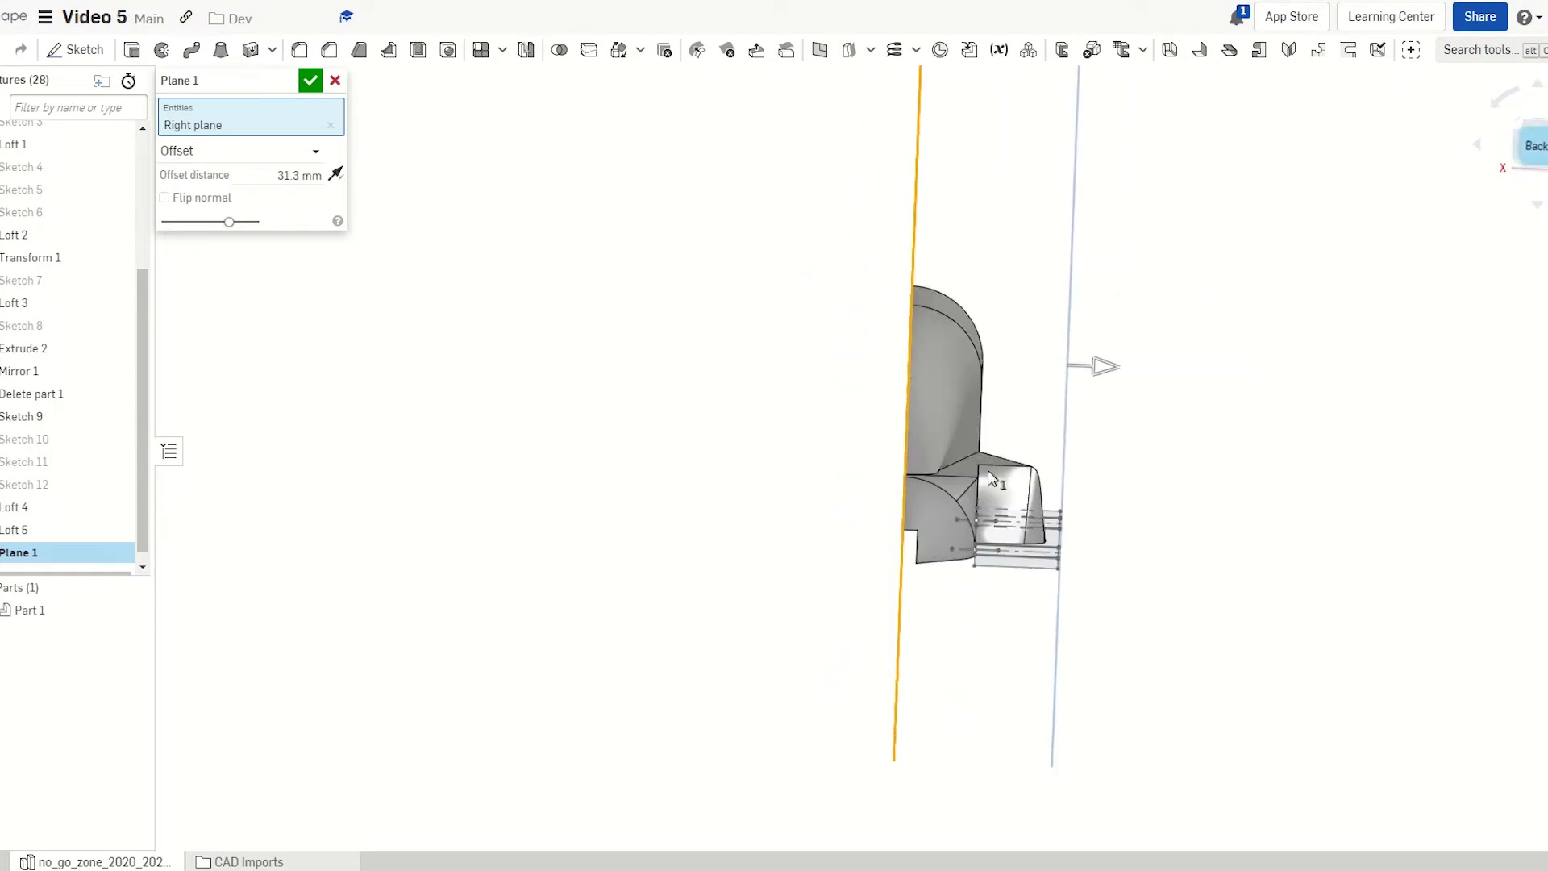
click(270, 176)
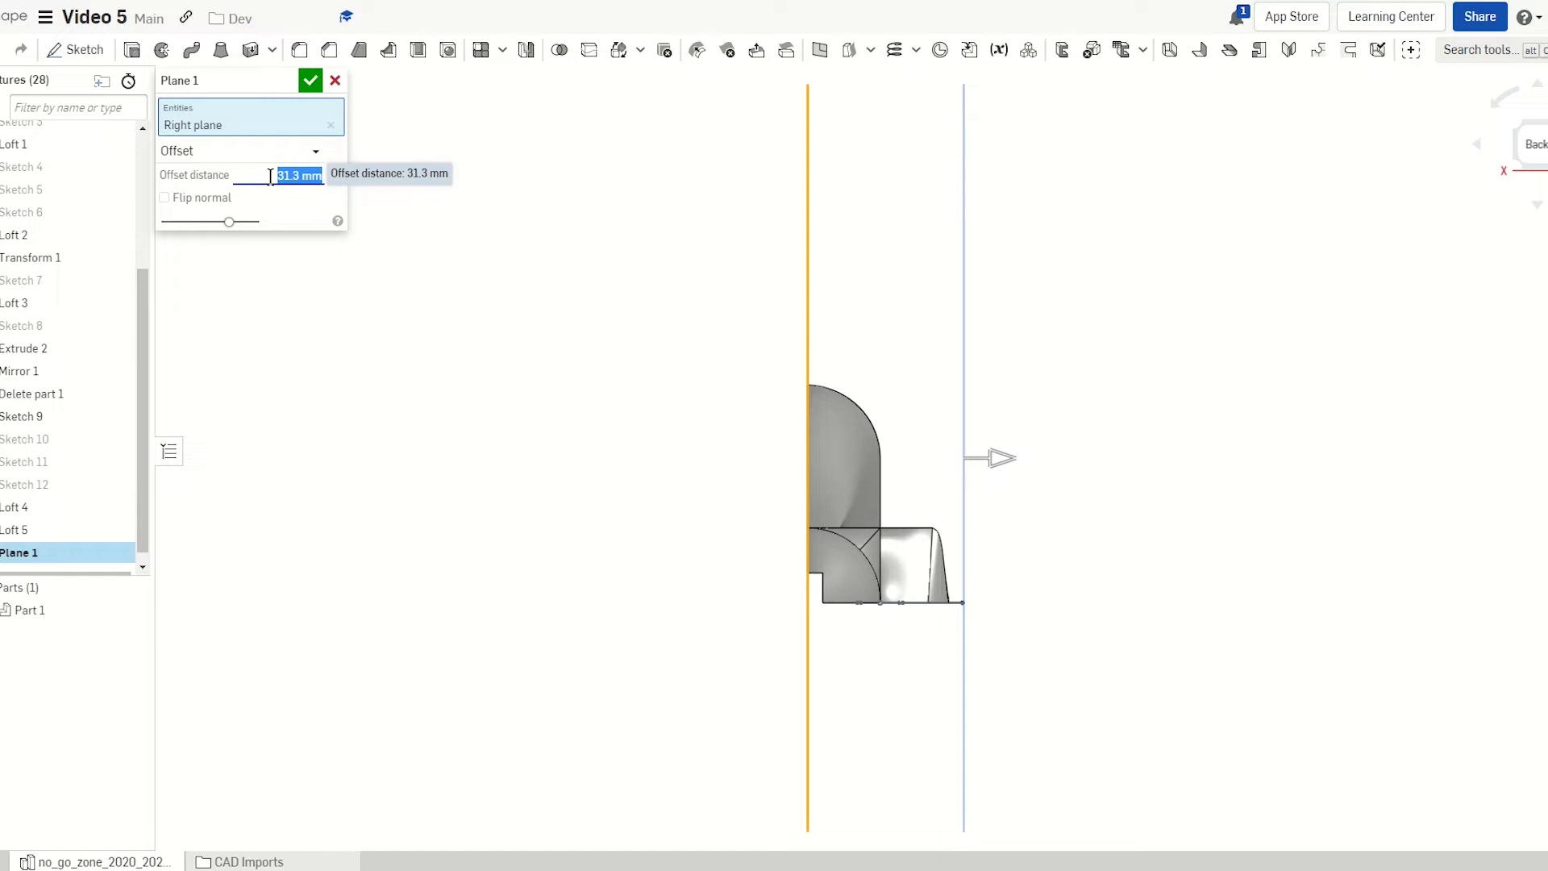
text(30)
key(Return)
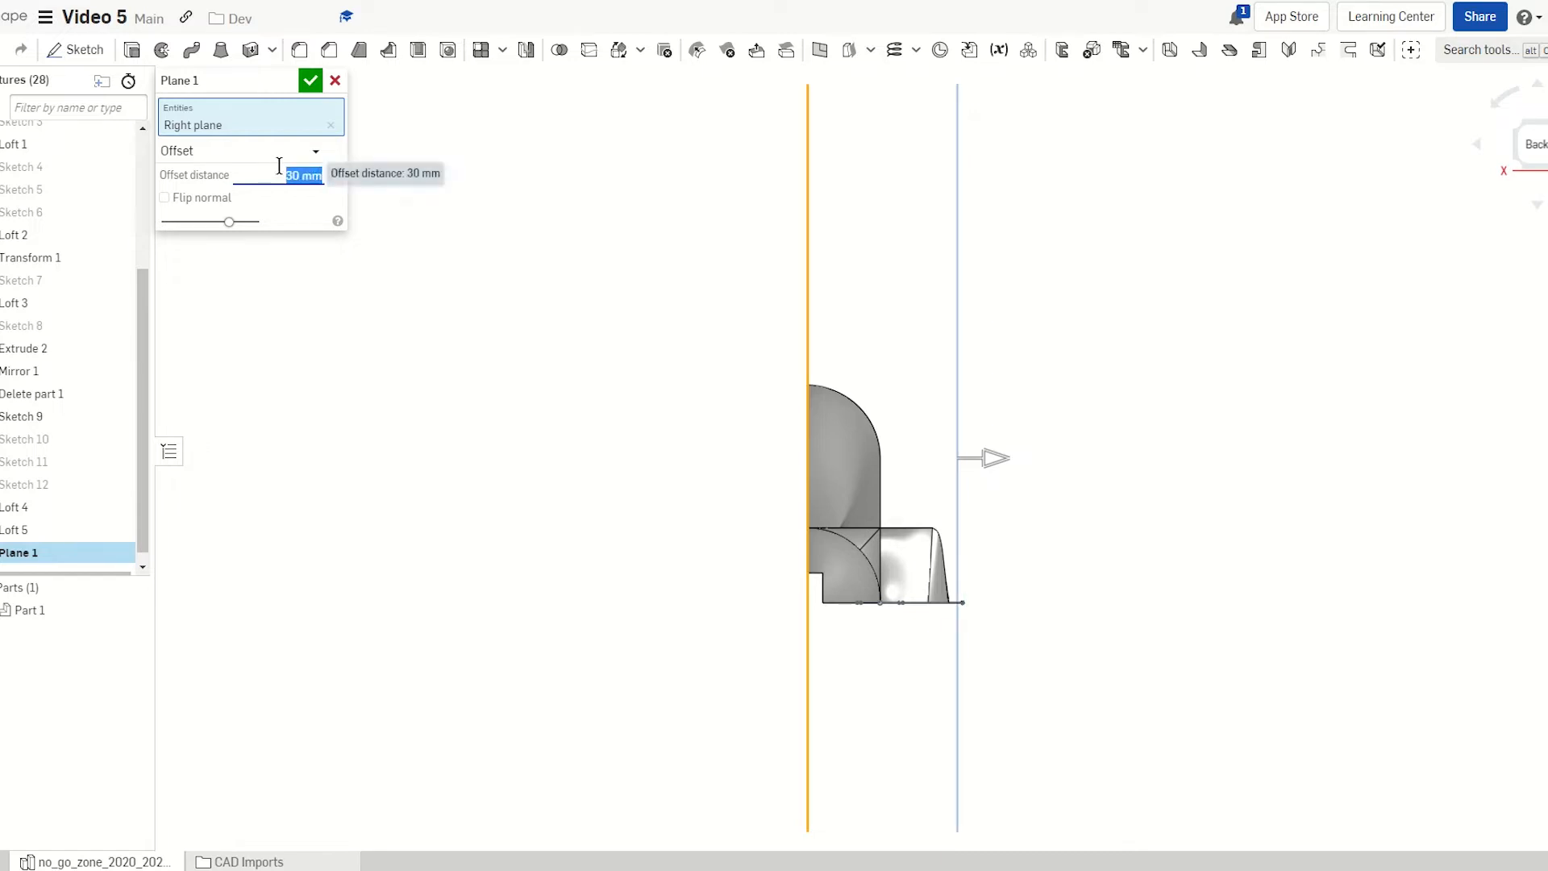
click(308, 87)
right_drag(627, 360, 564, 355)
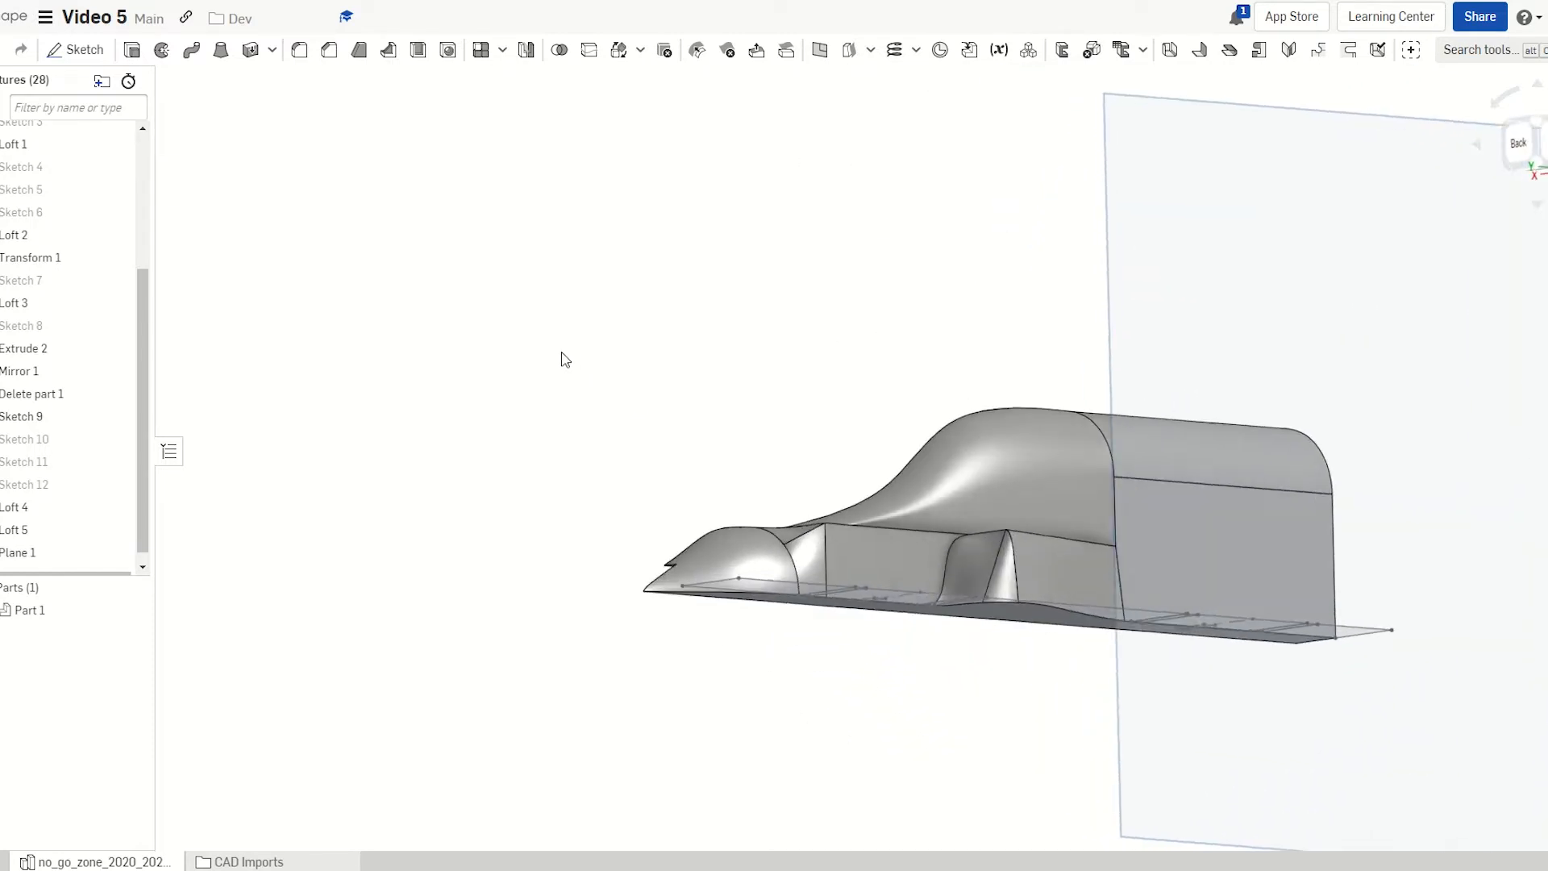
Start Sketch 13 on Plane 1 and view it normal to the car body's side
click(1272, 287)
scroll(500, 328, down, 3)
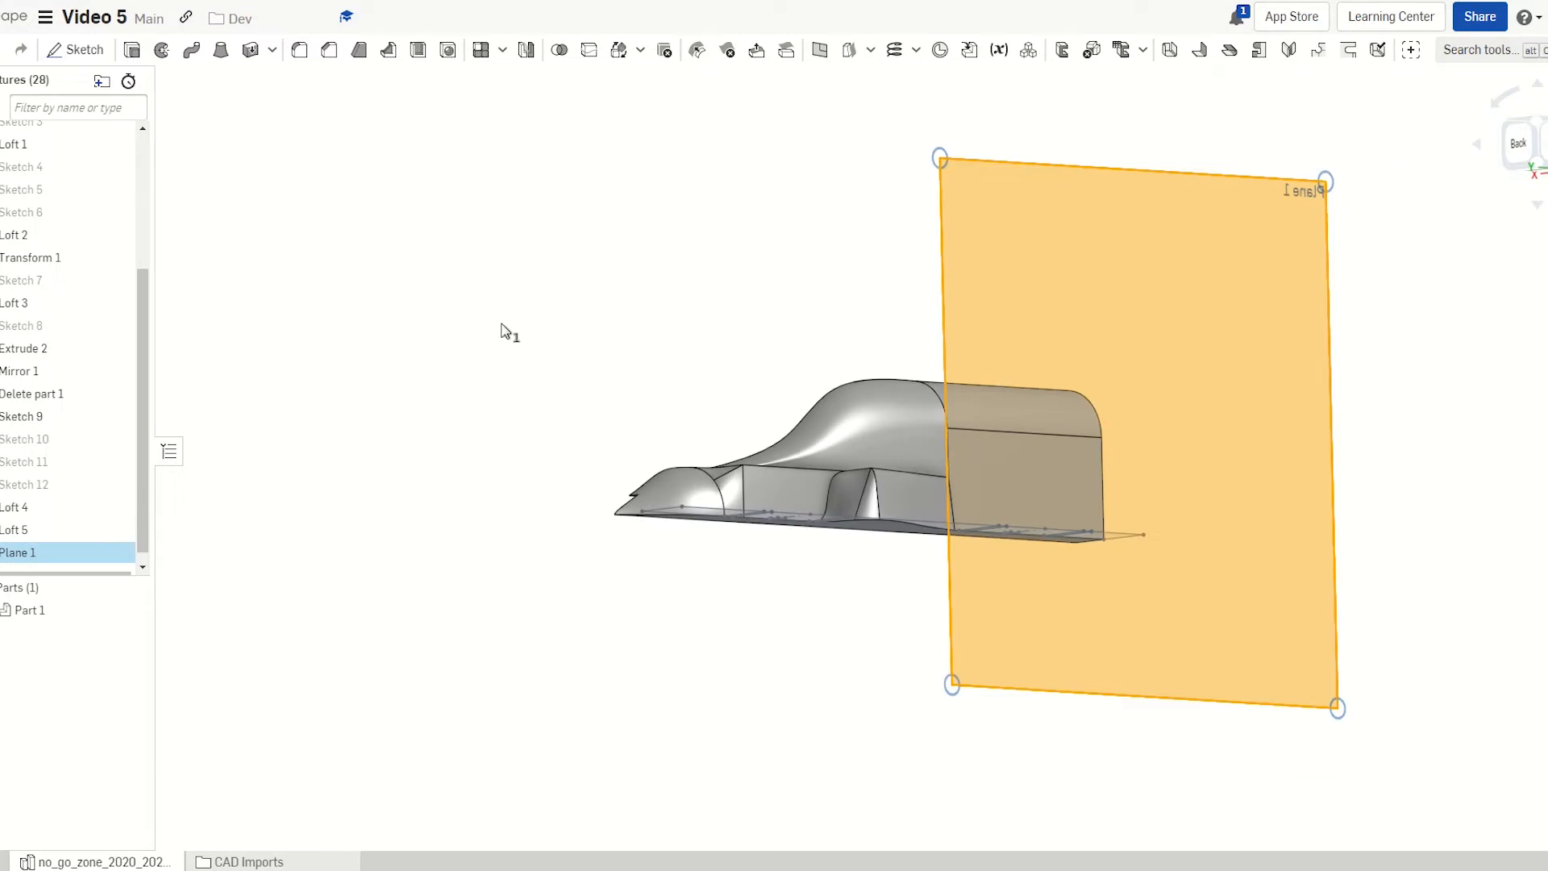
key(shift+s)
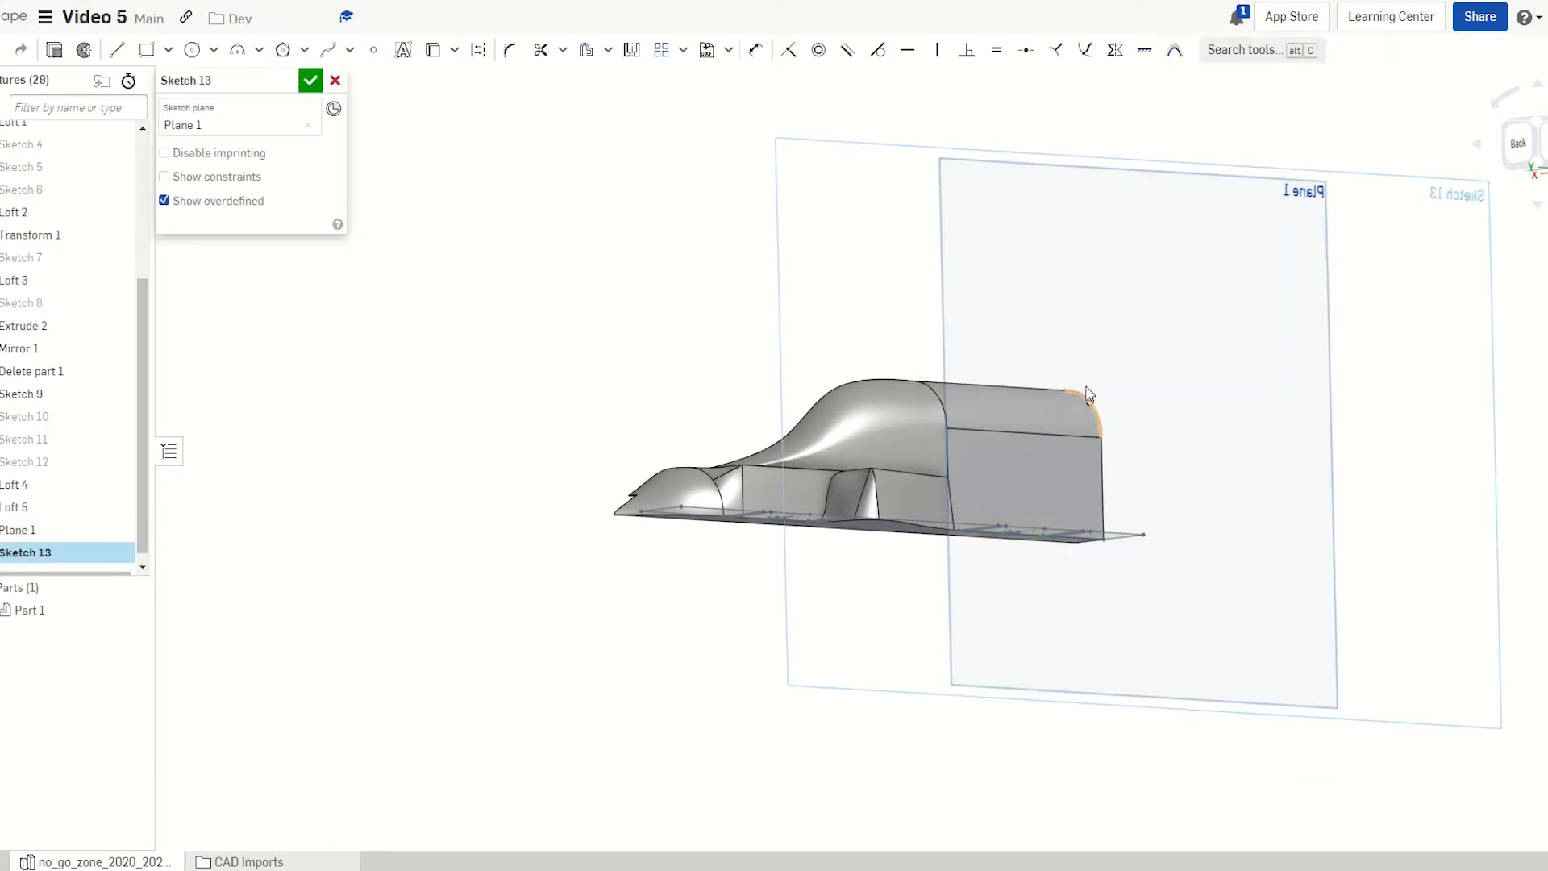
key(n)
scroll(806, 400, up, 3)
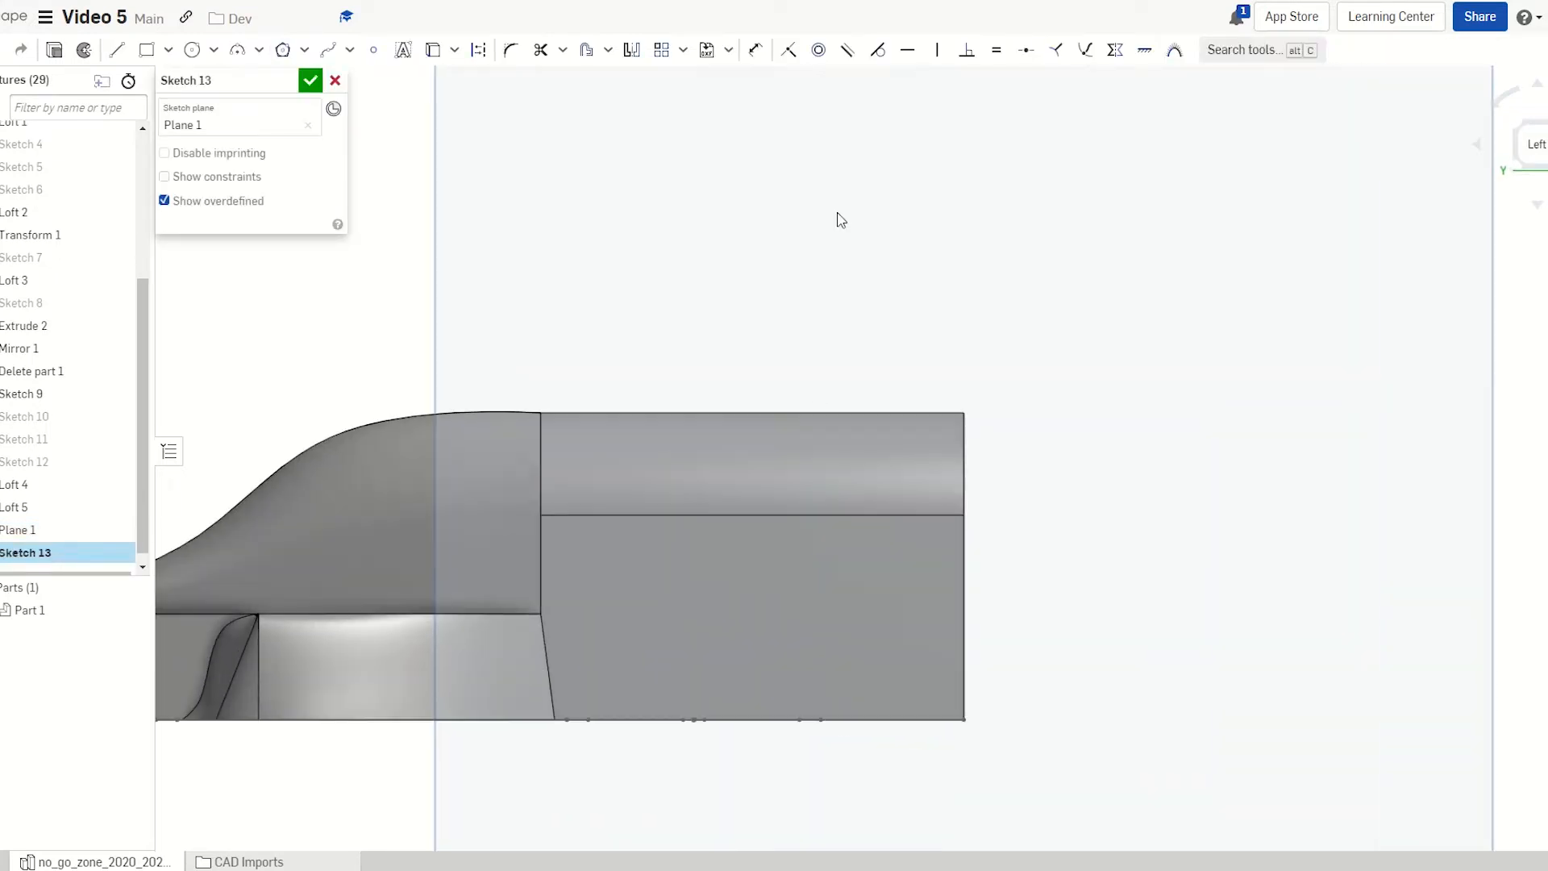
scroll(798, 427, up, 5)
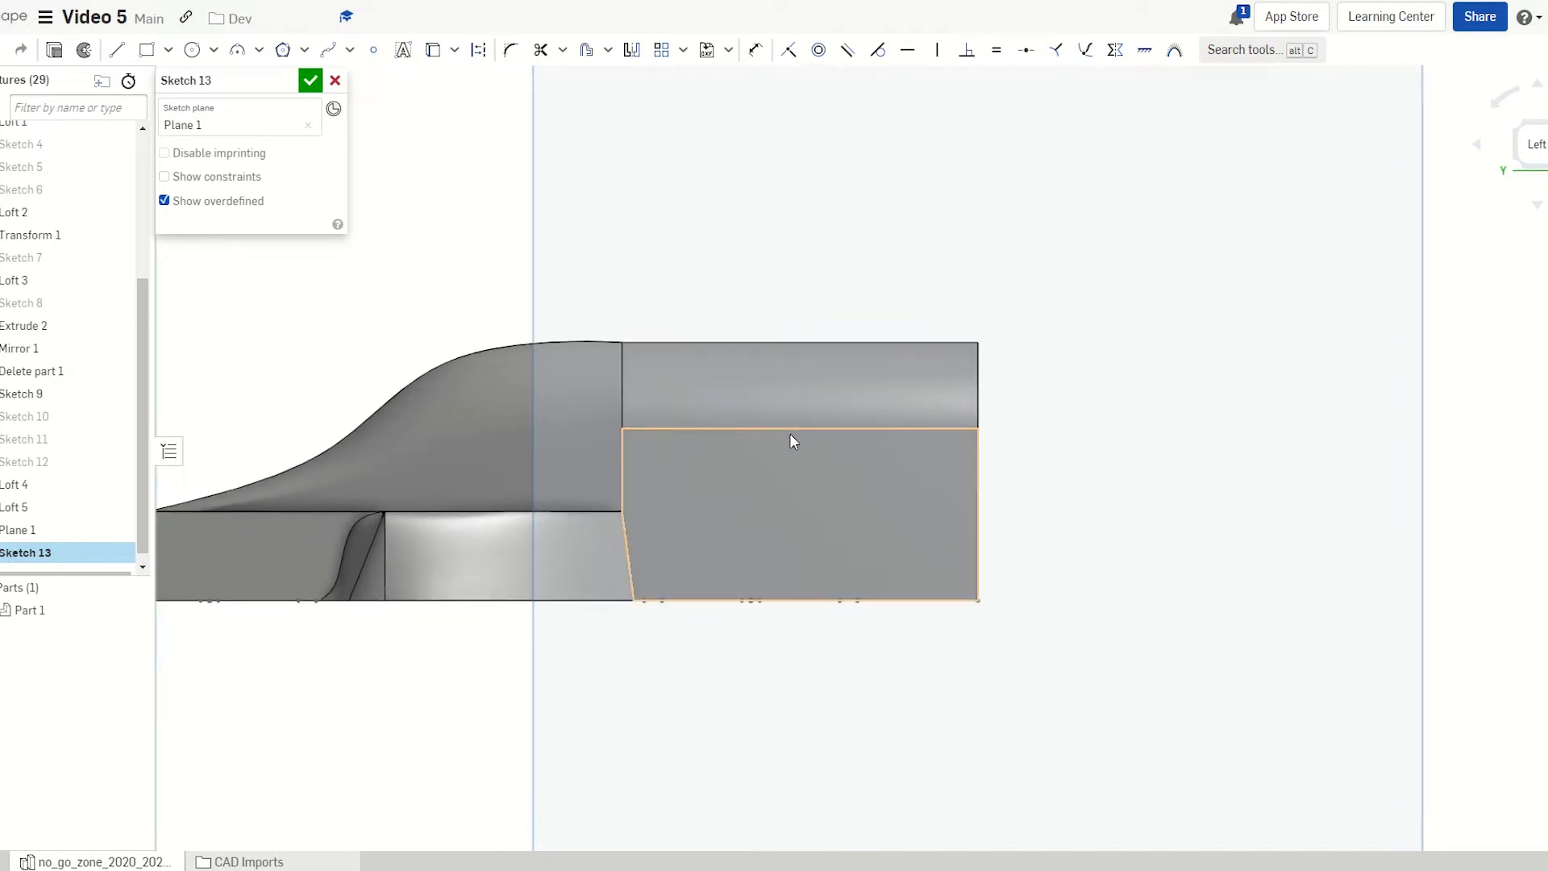
scroll(791, 436, down, 2)
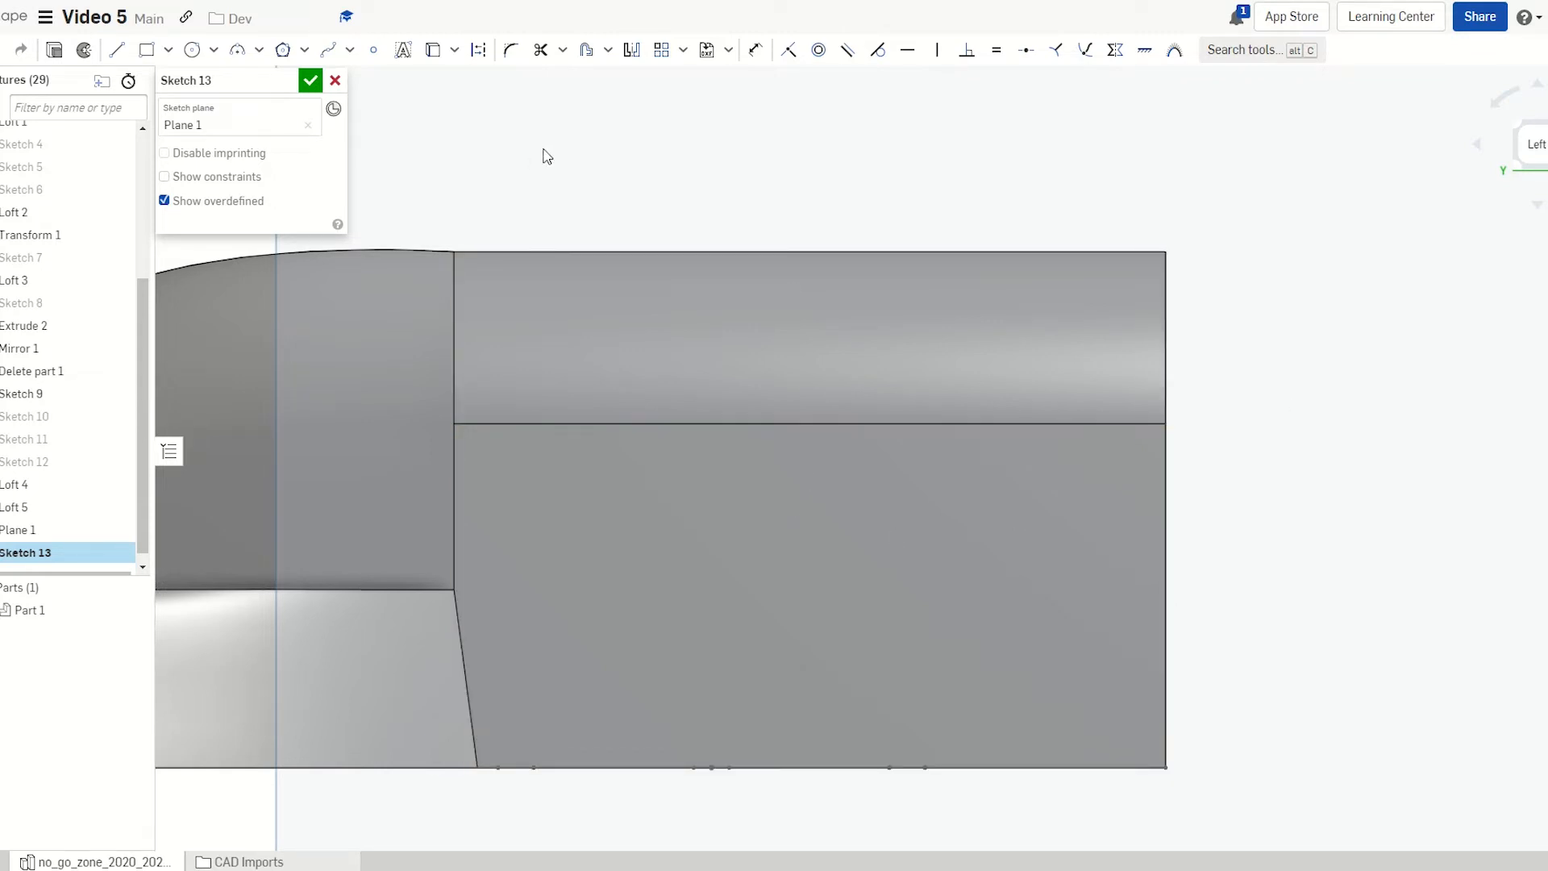
Draw a rectangle on the side of the car body
key(g)
click(753, 354)
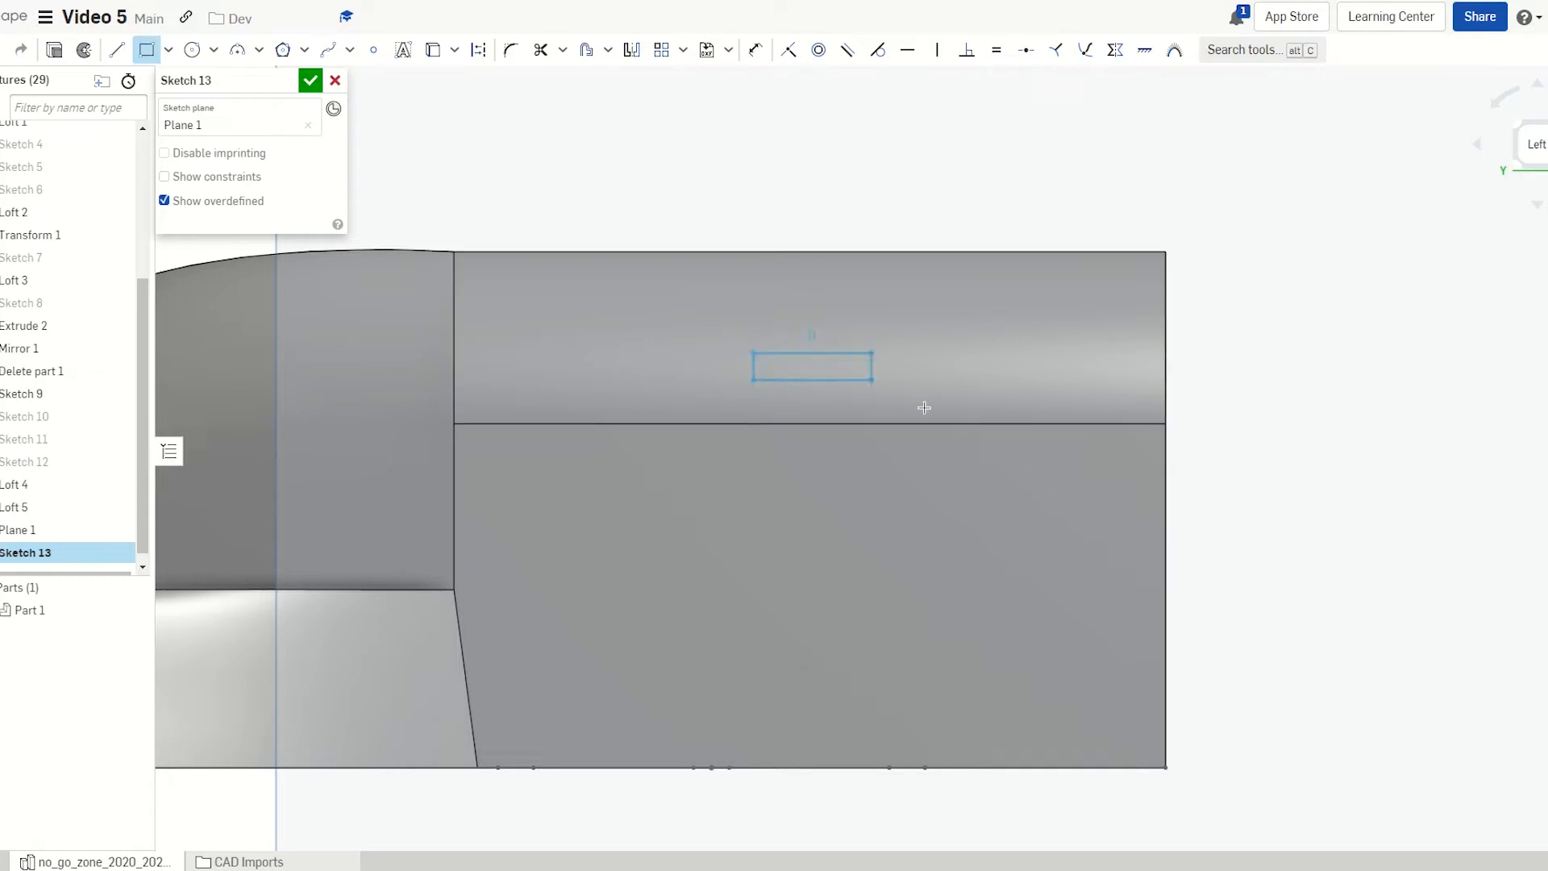
click(1029, 427)
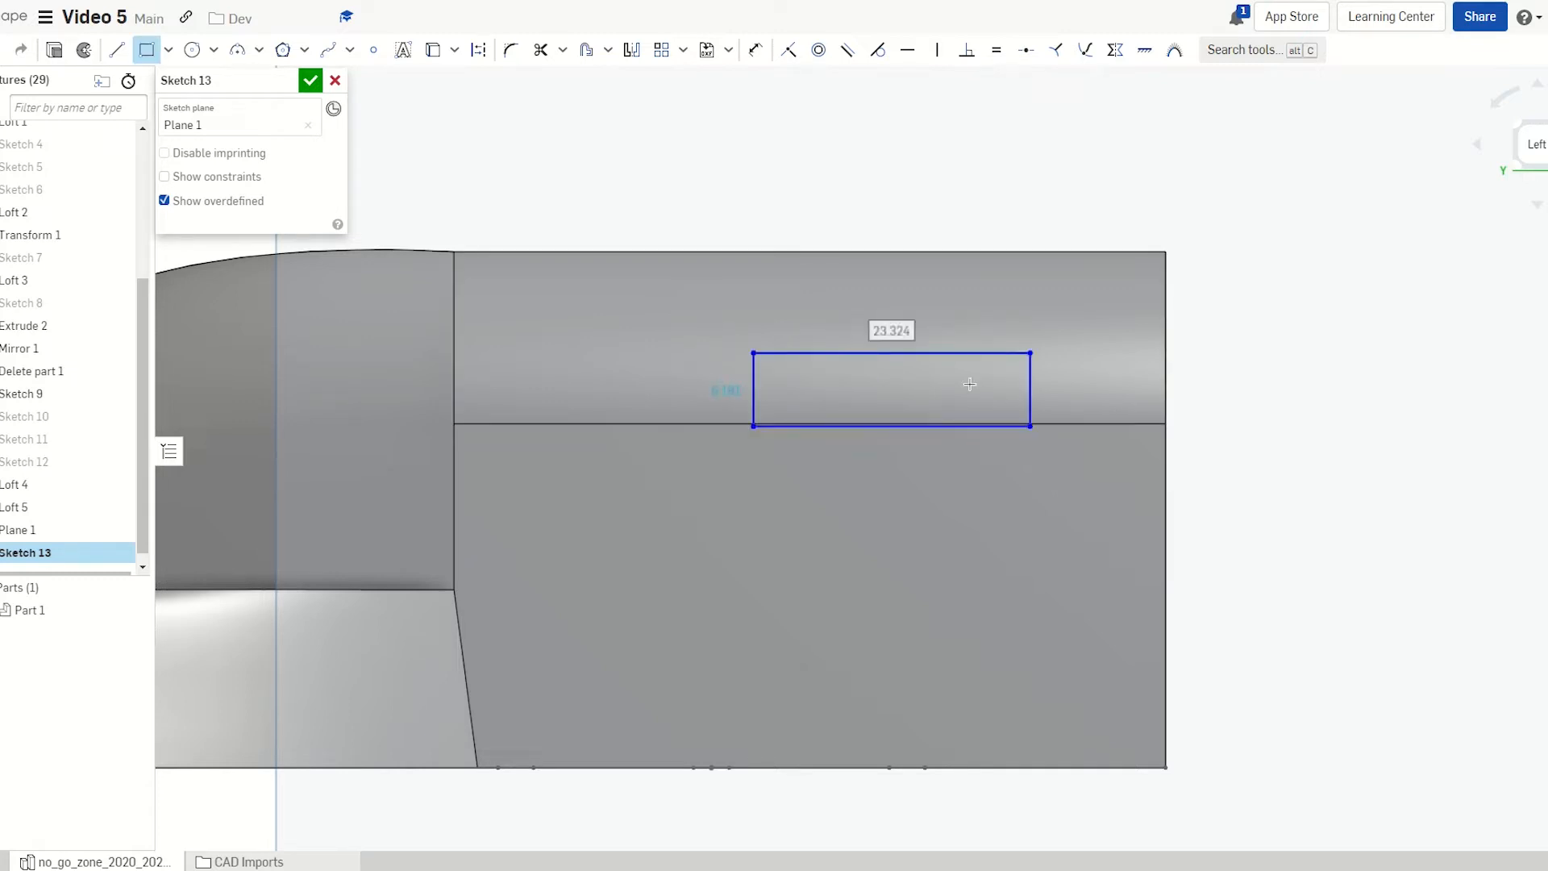
key(Escape)
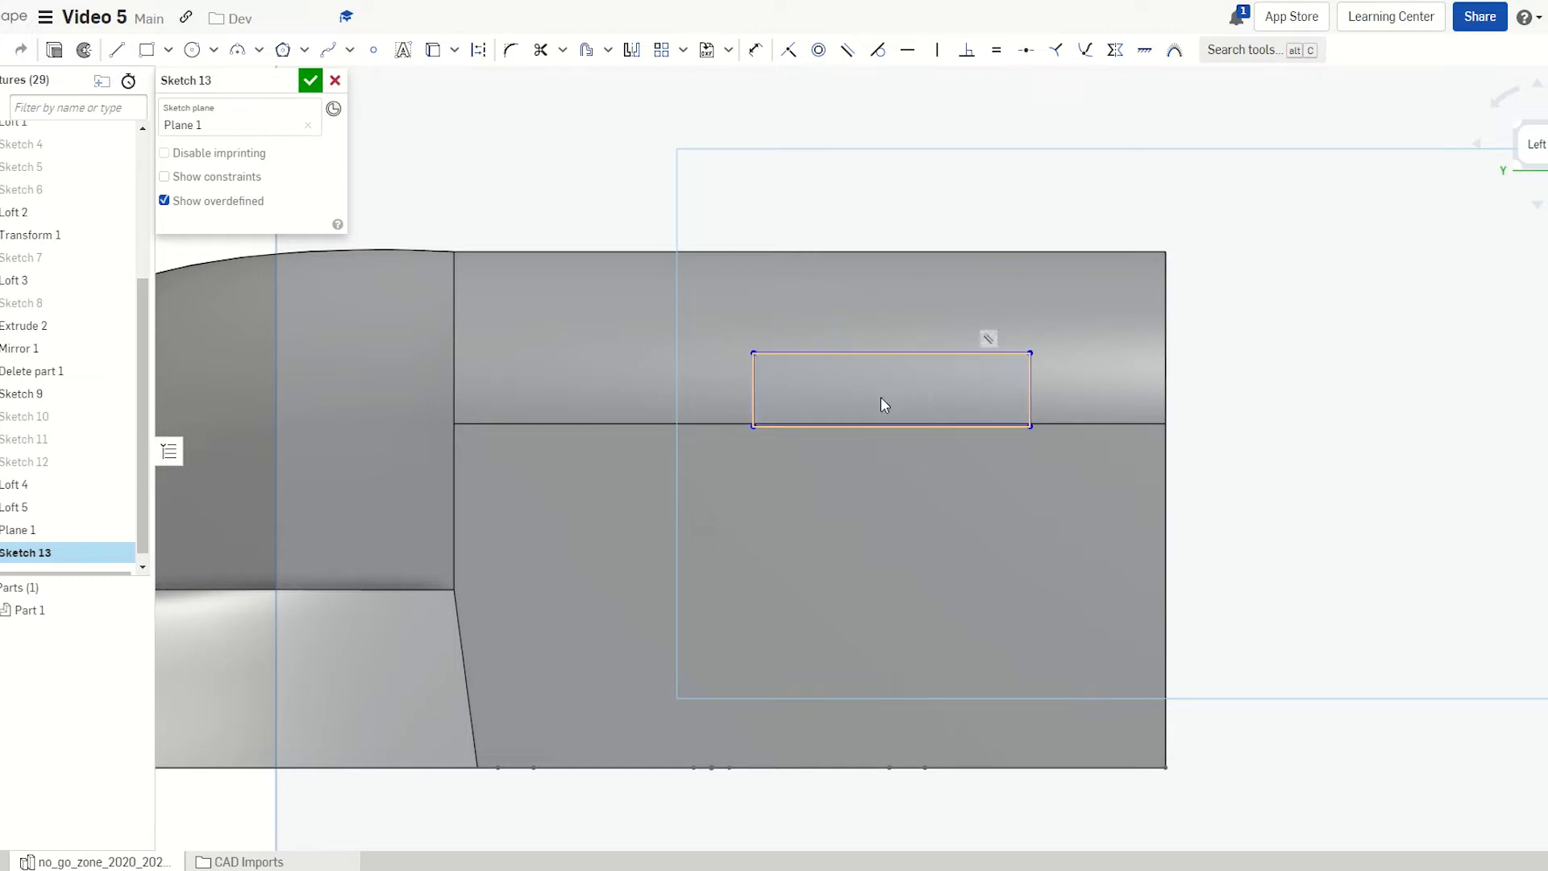
Dimension the rectangle 20 mm wide and 3 mm high
key(d)
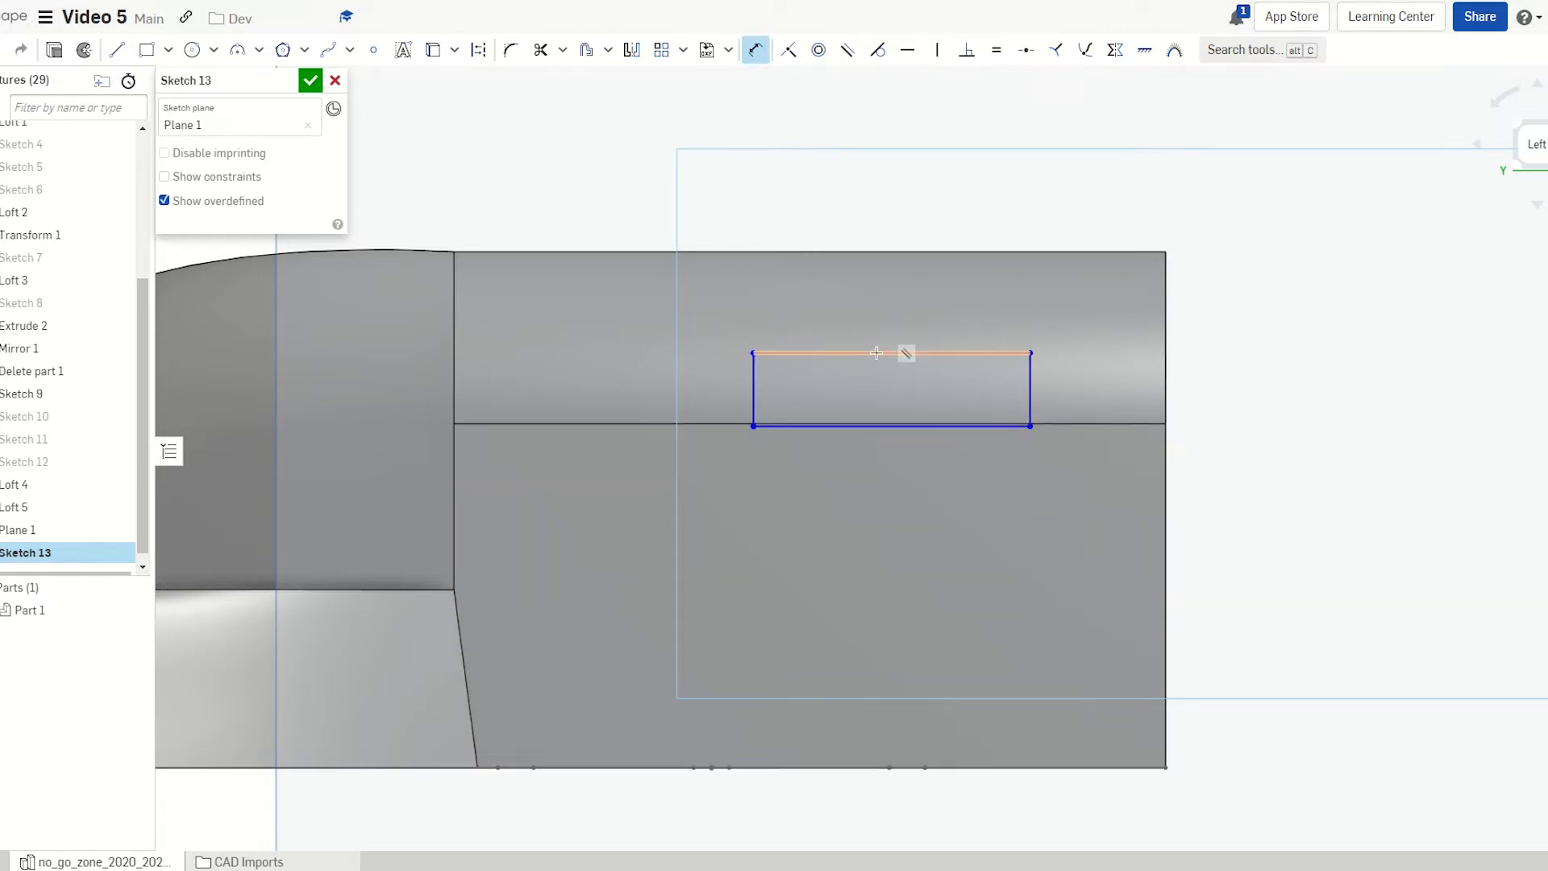
click(876, 353)
click(889, 194)
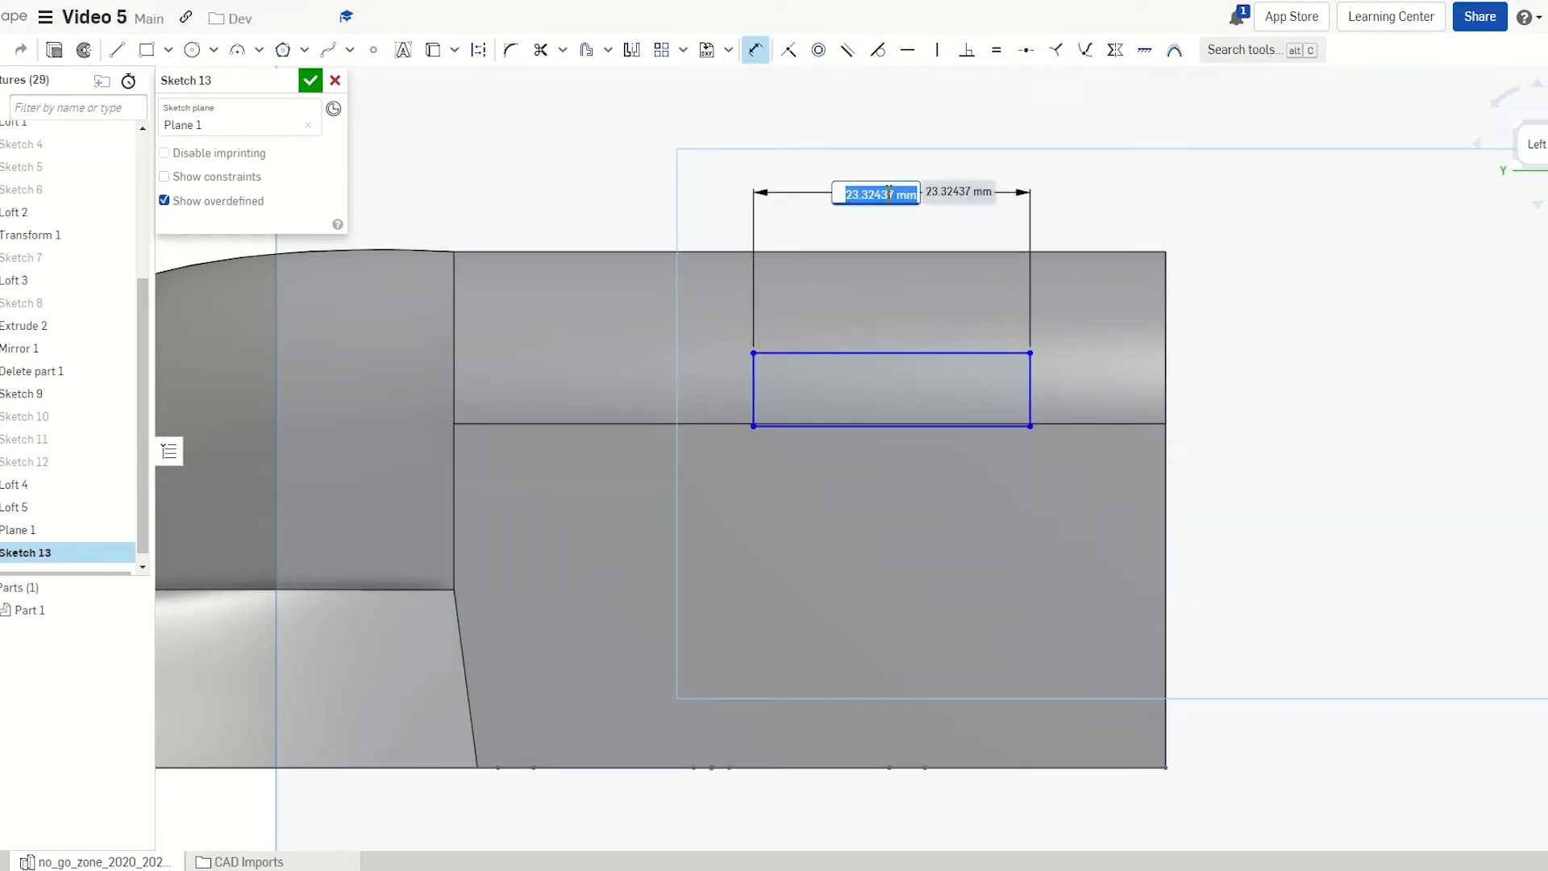
text(20)
key(Return)
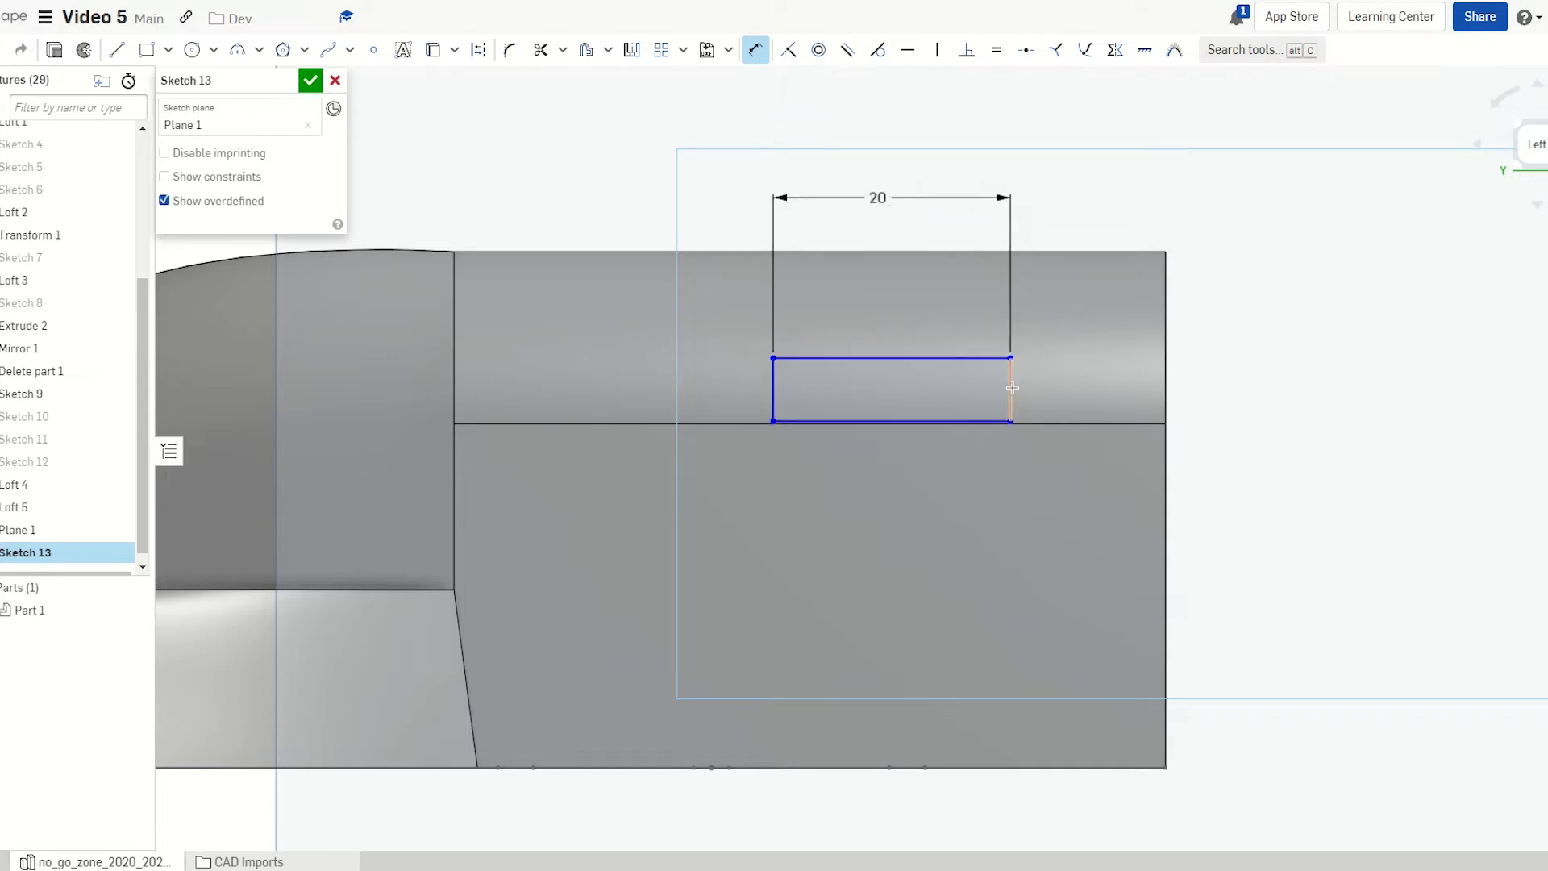
click(1012, 384)
click(1257, 387)
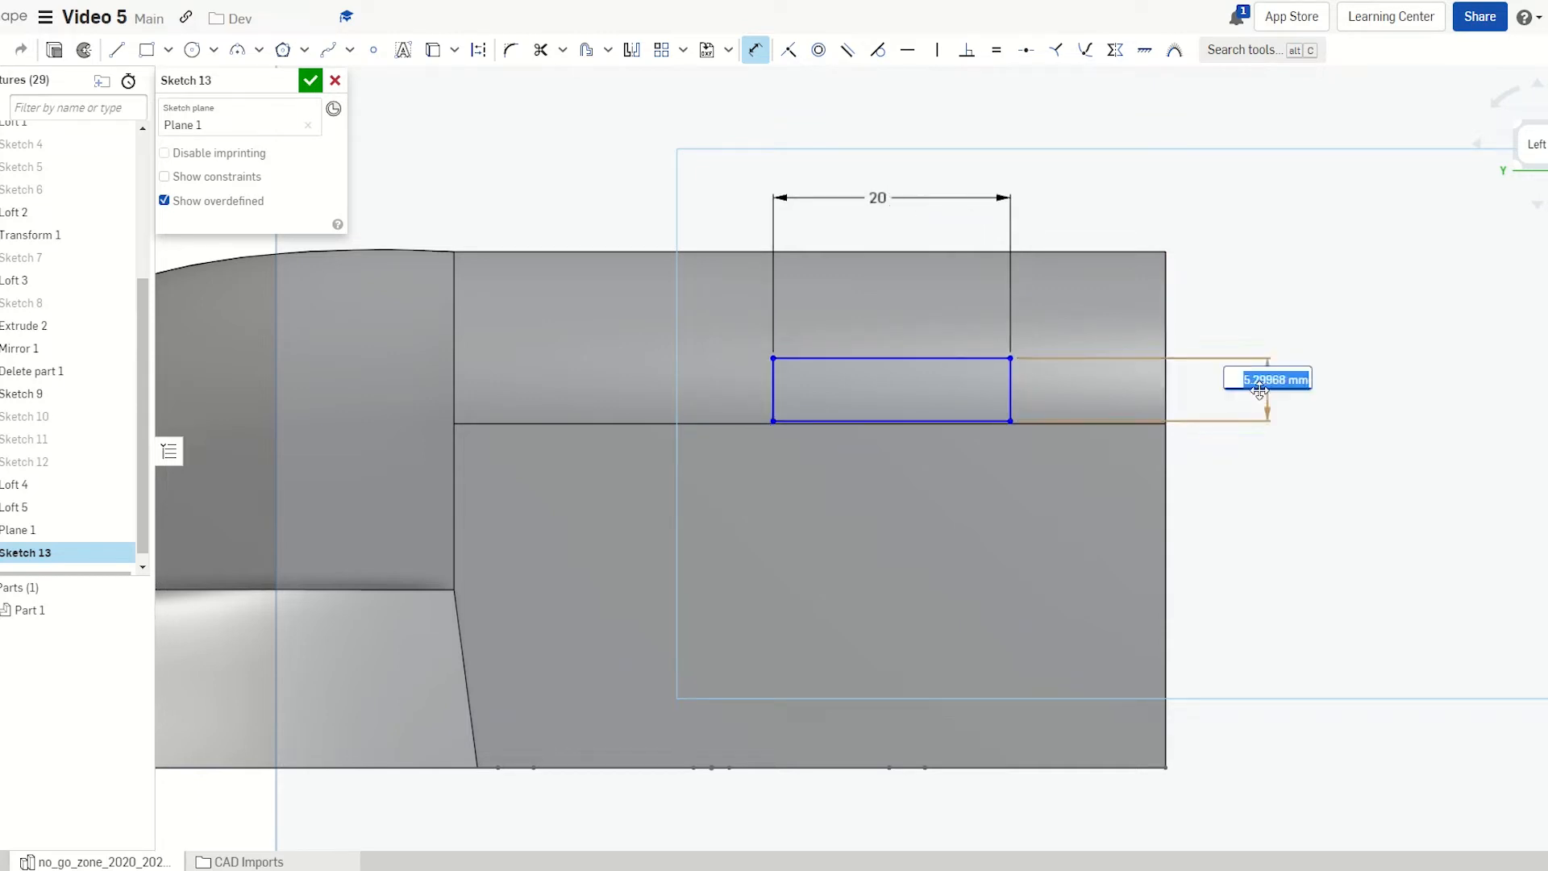
text(3)
key(Return)
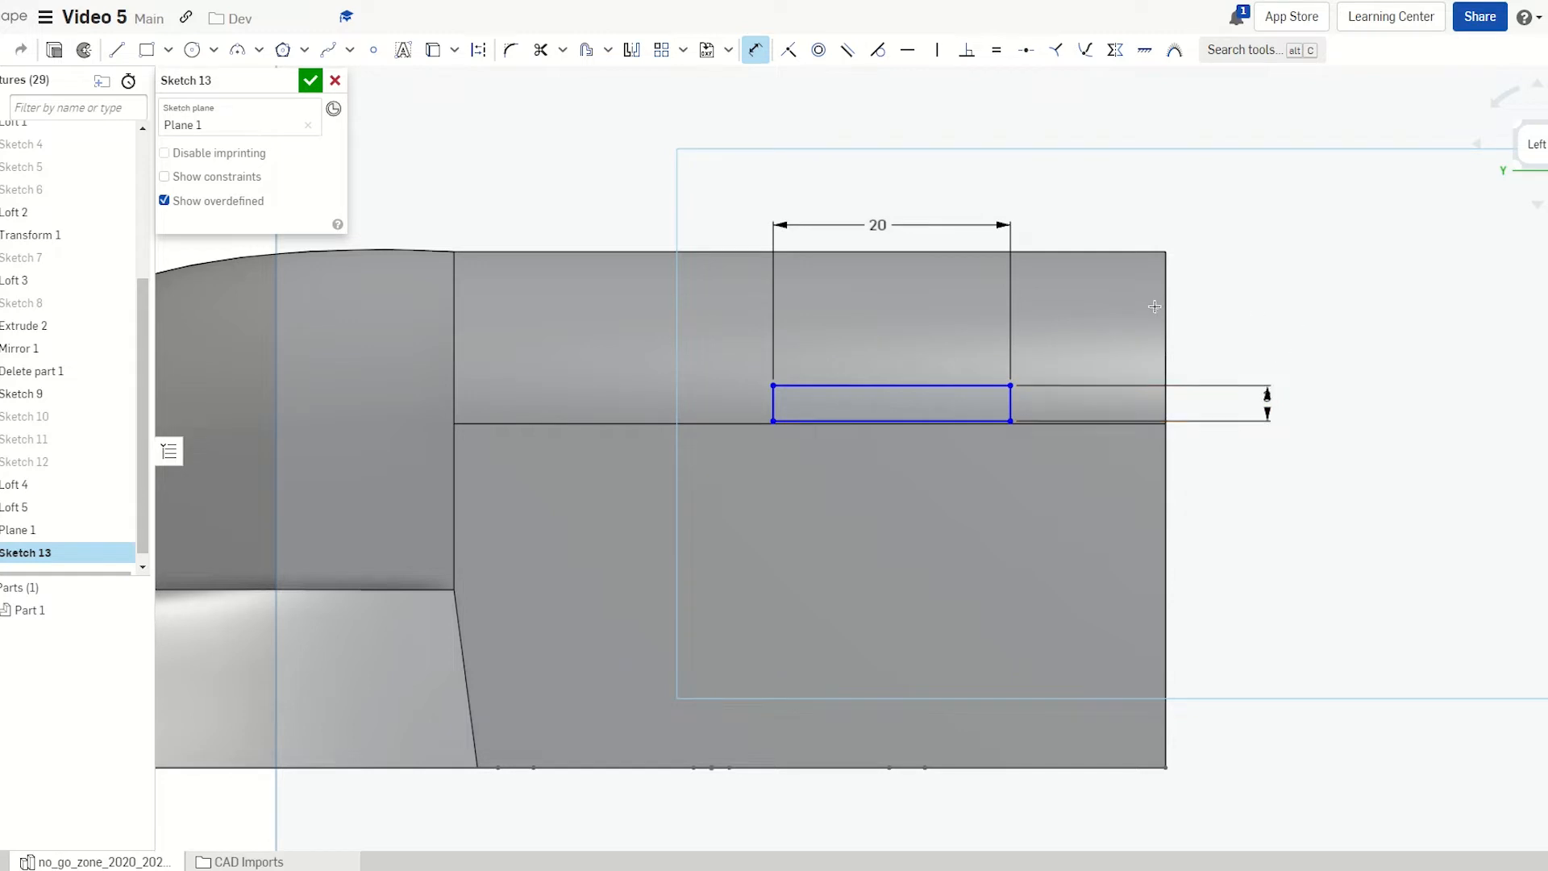
key(Escape)
Move the rectangle higher on the side face and reposition it by its corner
click(987, 387)
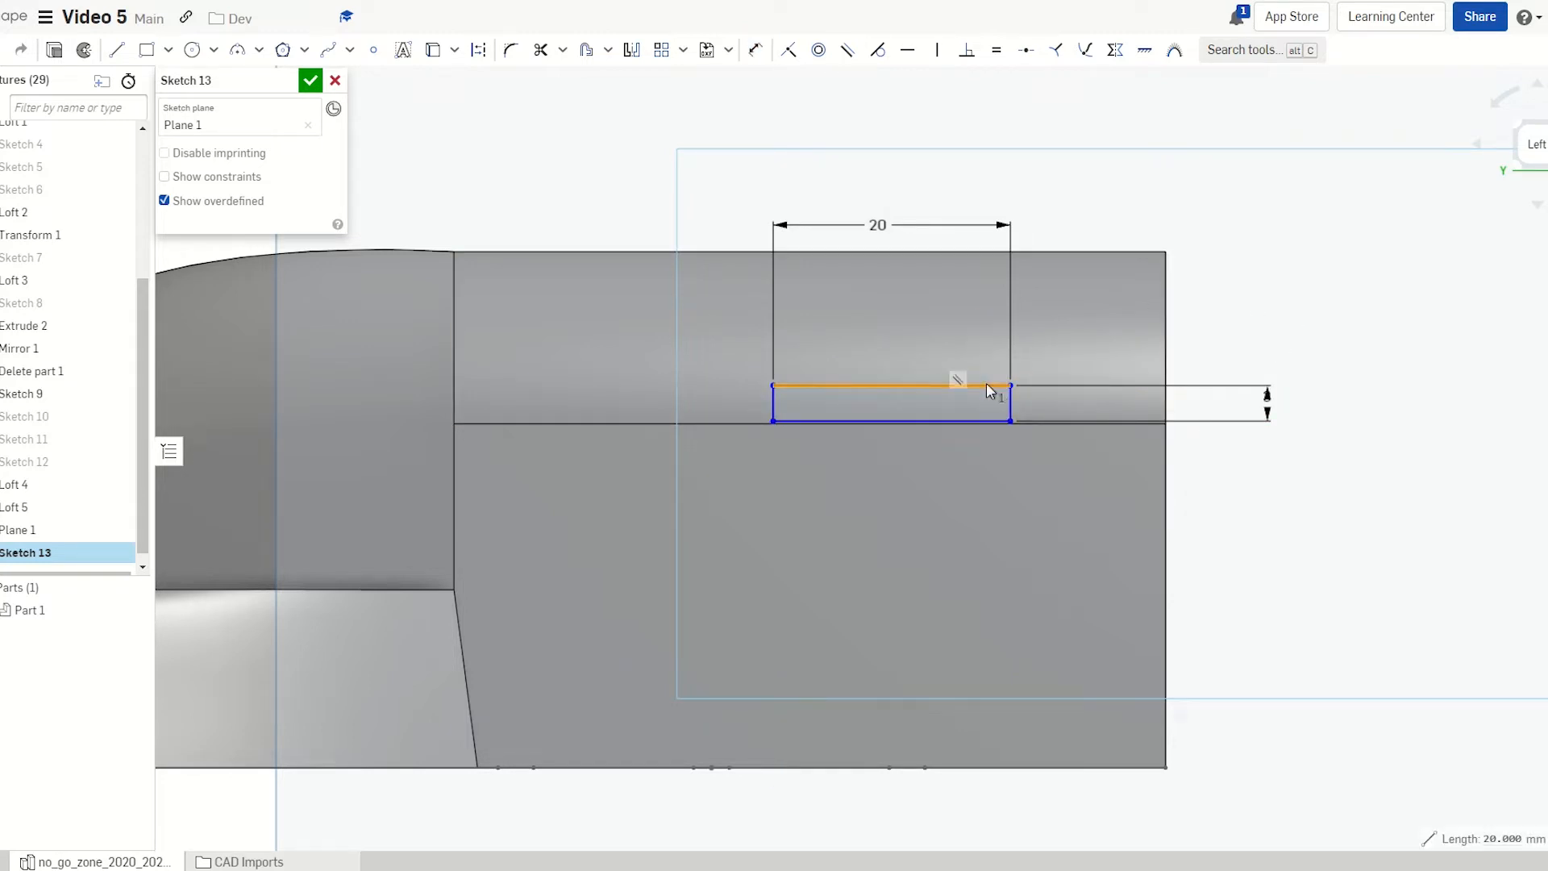
drag(988, 386, 1010, 332)
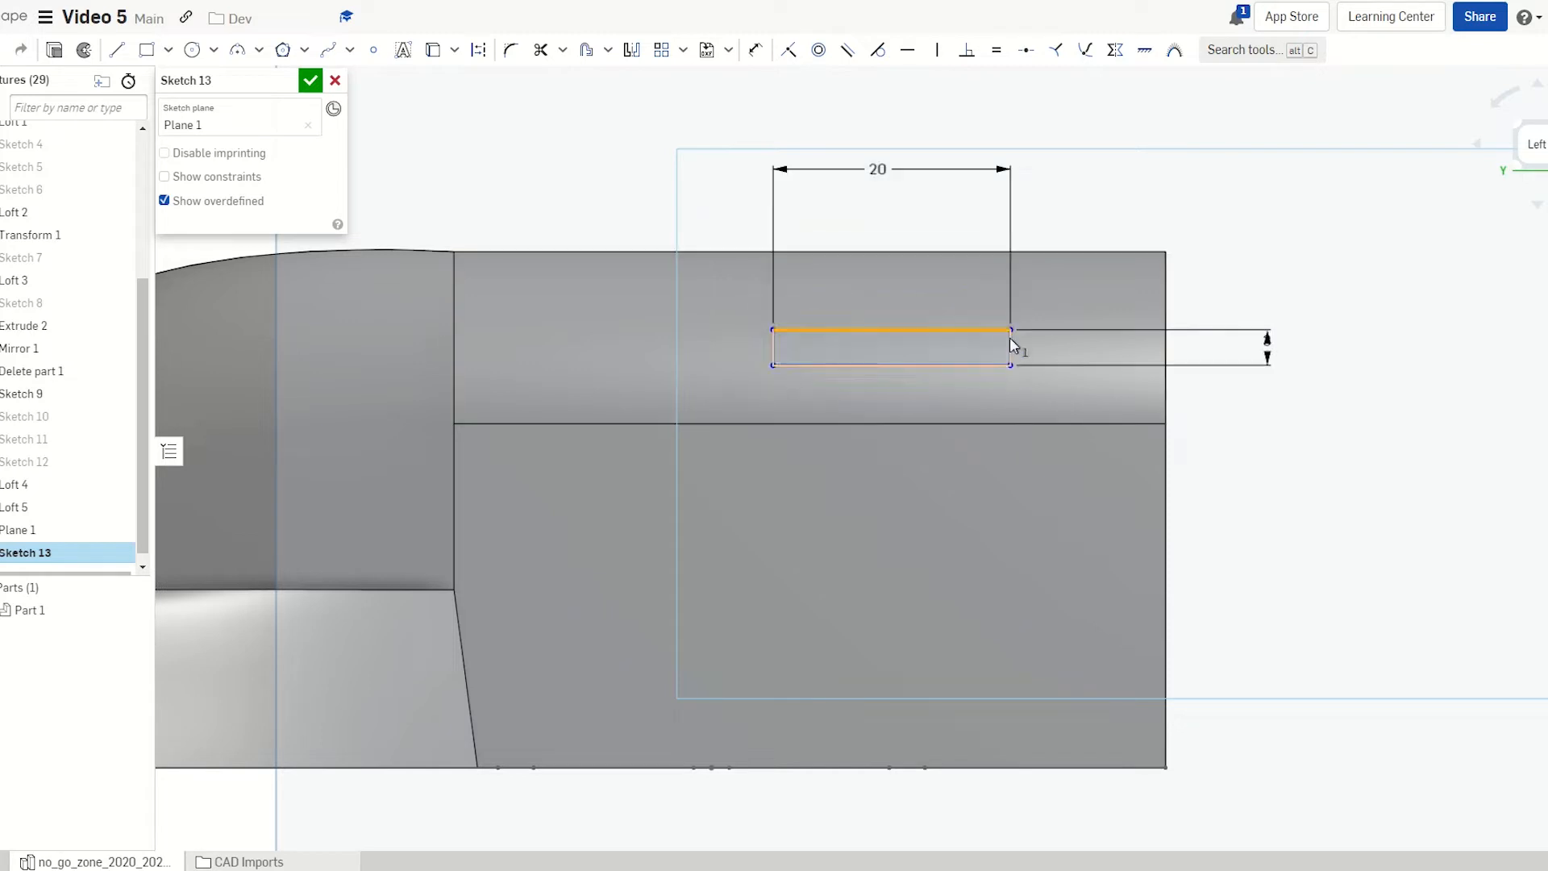
click(1332, 309)
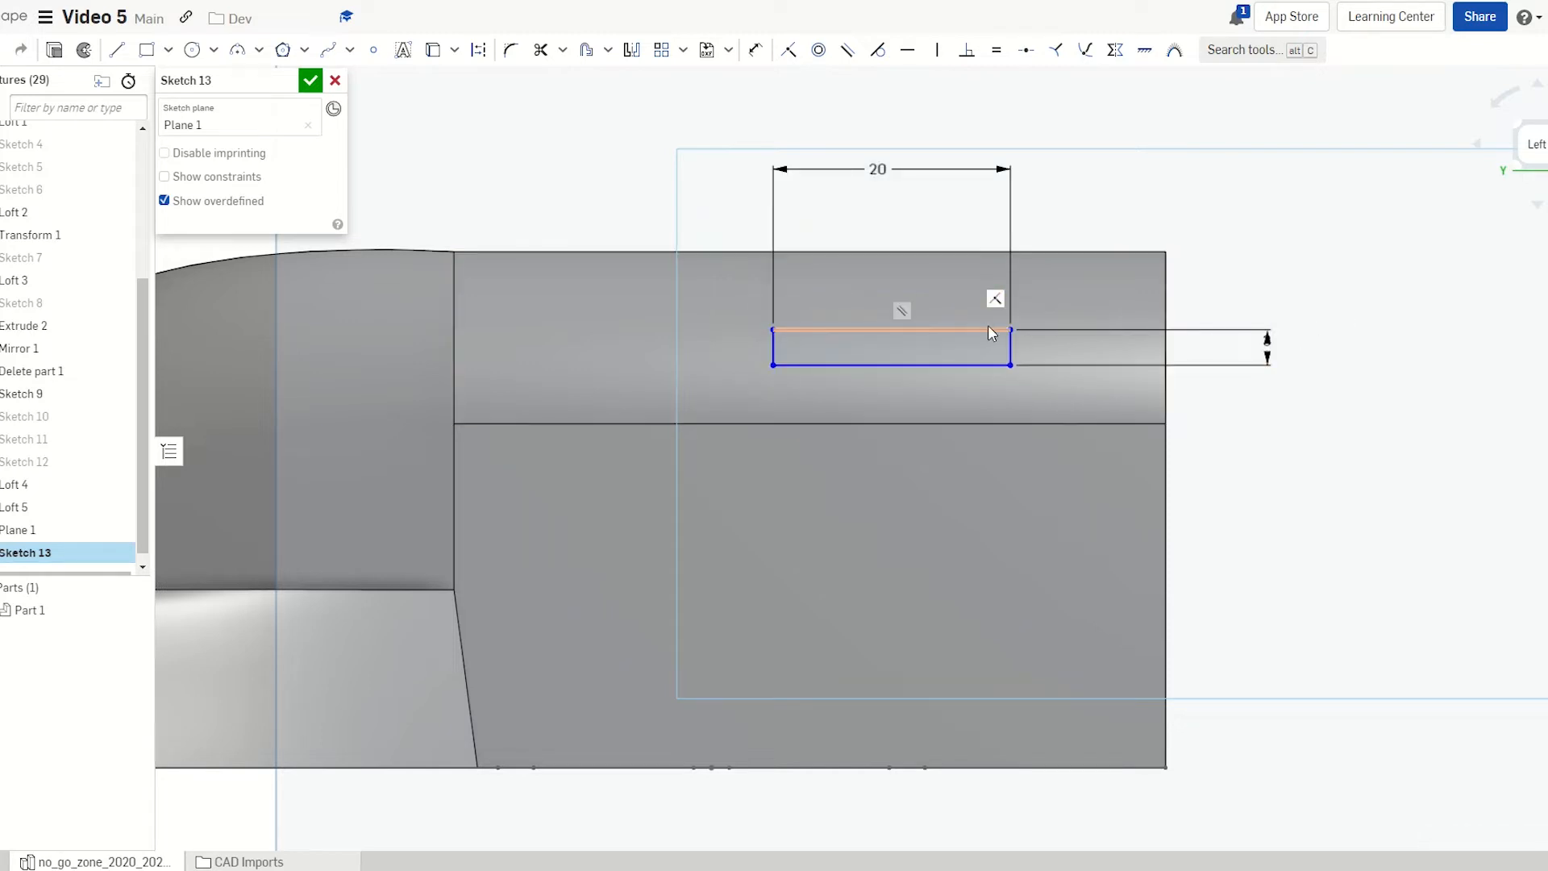
click(1009, 329)
drag(1009, 328, 1083, 370)
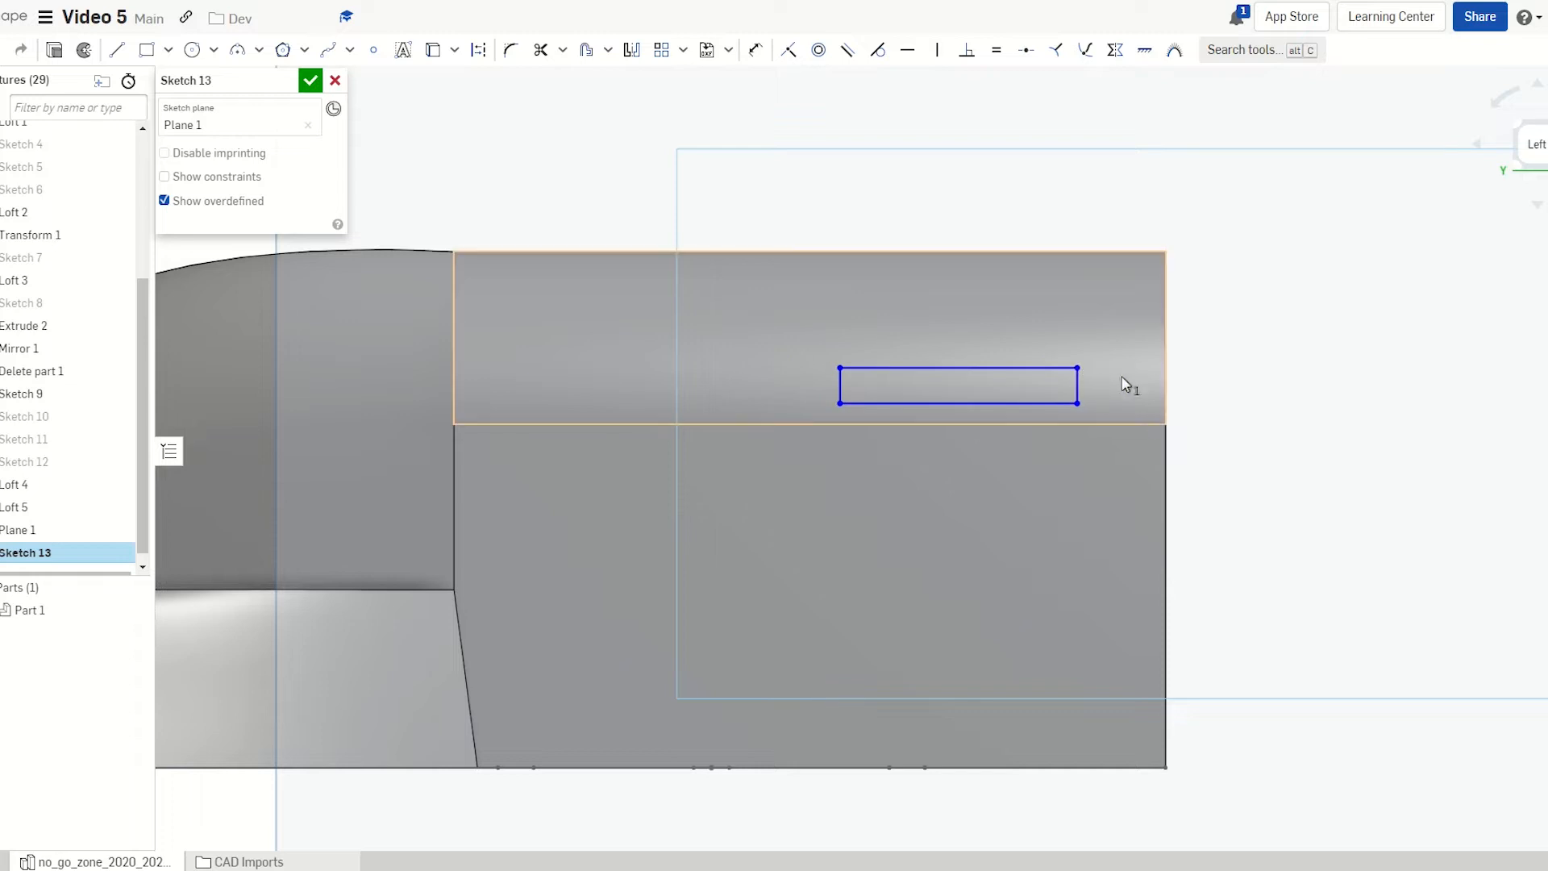
right_drag(1160, 426, 1158, 468)
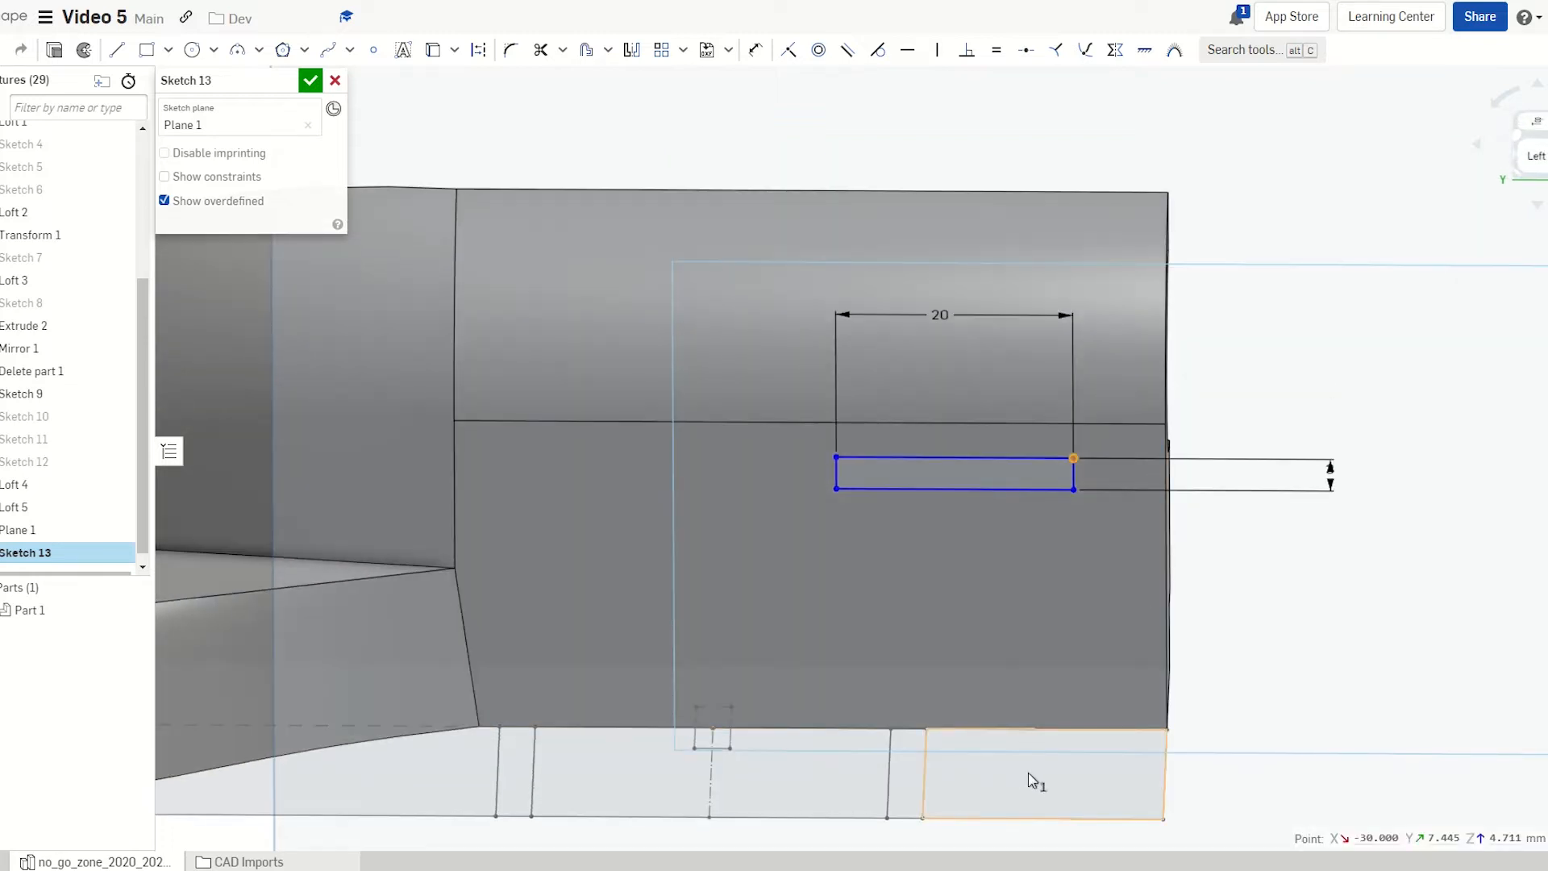
mouse_move(1040, 758)
right_down()
mouse_move(1049, 715)
mouse_move(1007, 767)
right_up()
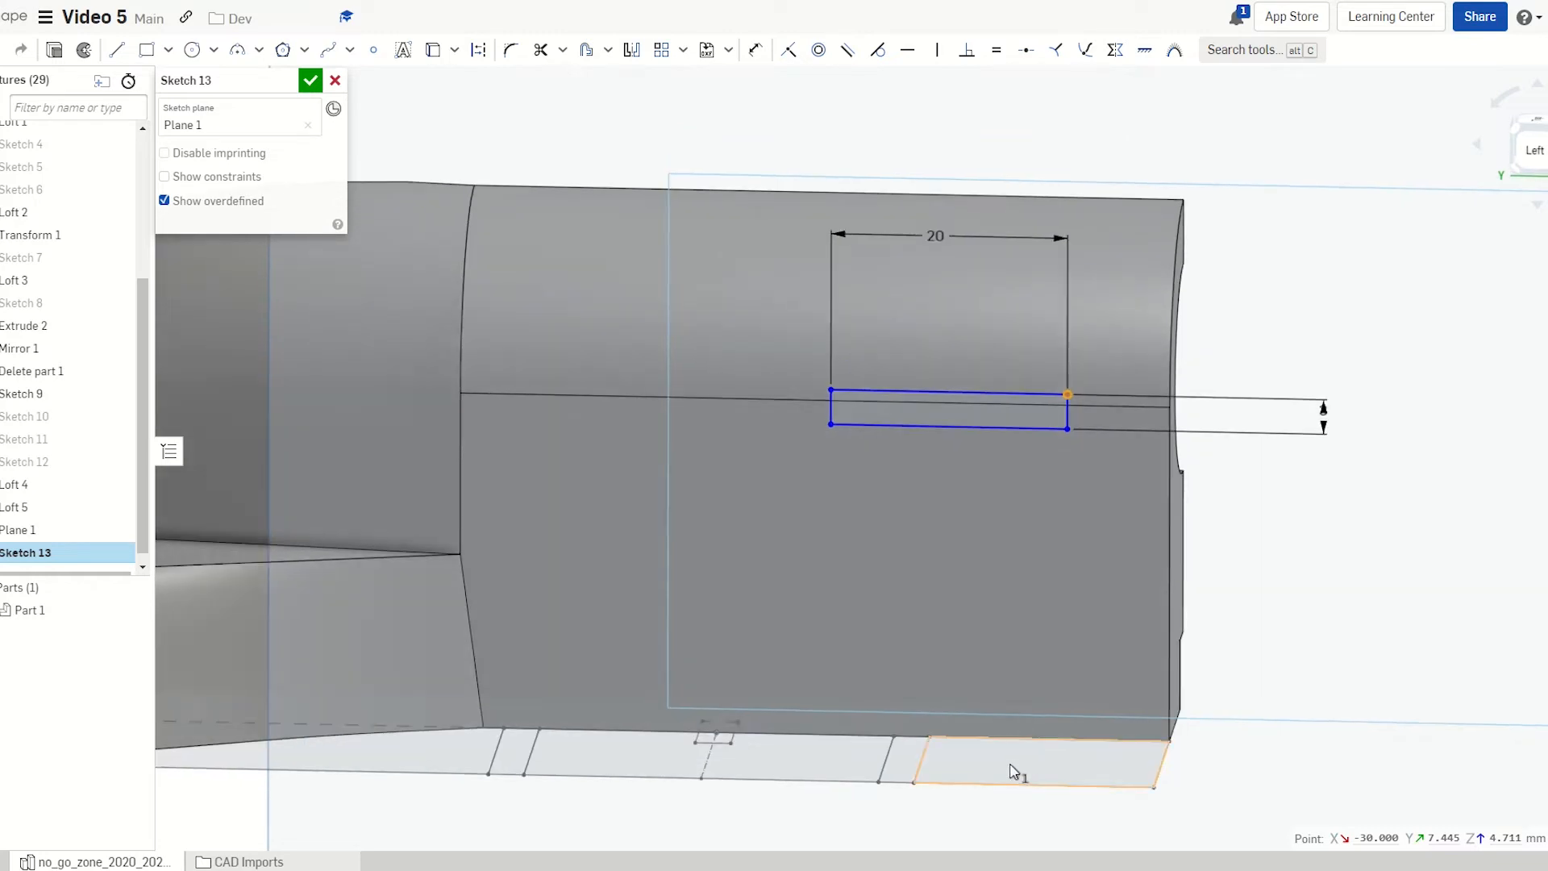
click(1532, 147)
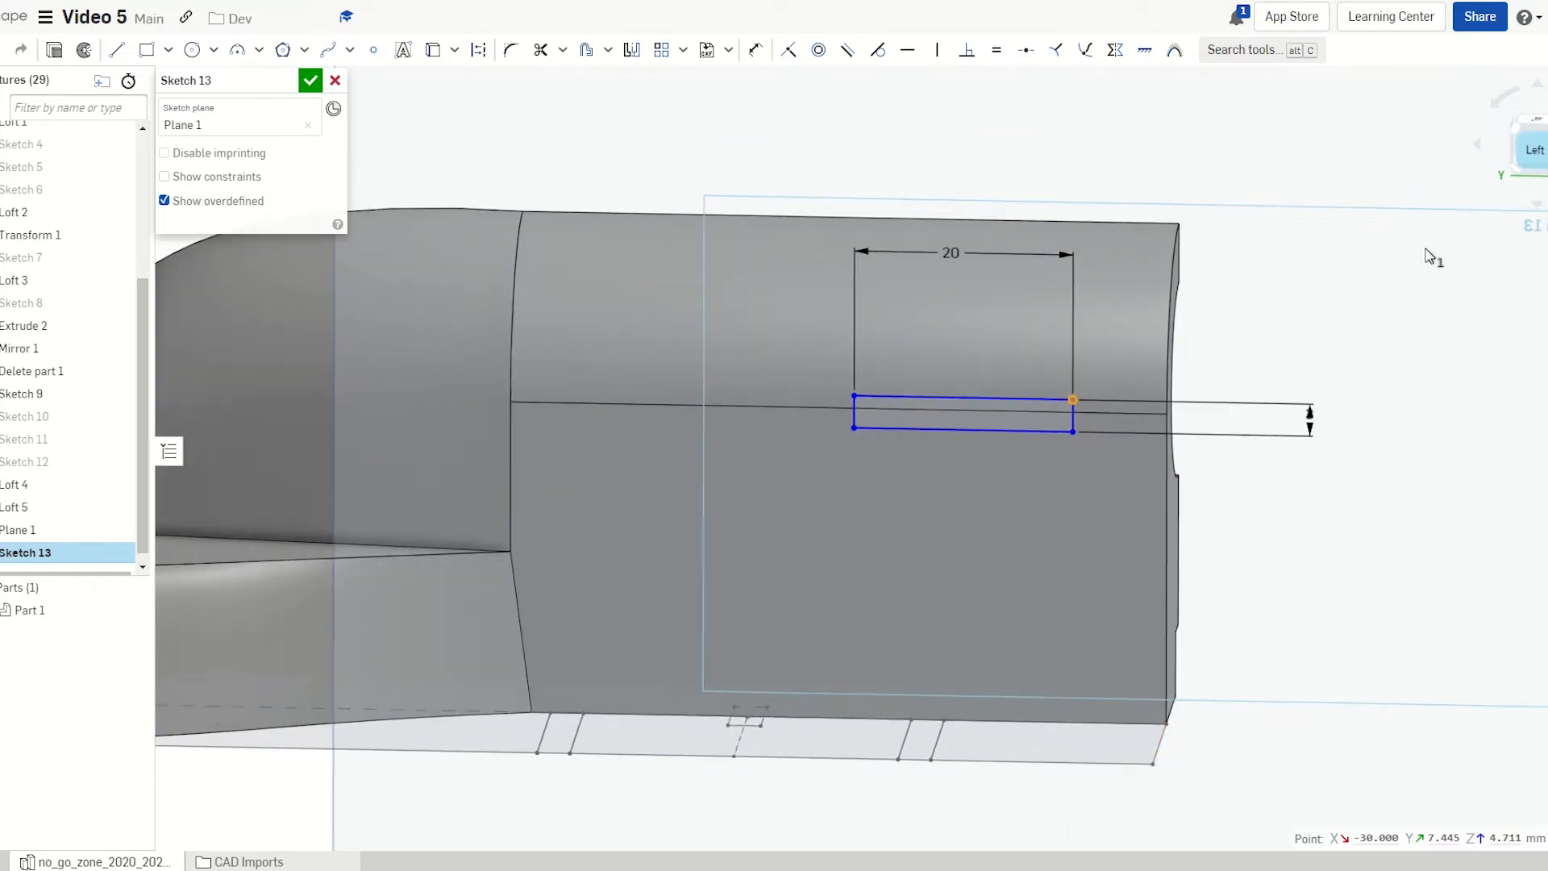
scroll(1077, 430, up, 5)
scroll(898, 300, down, 2)
scroll(1102, 800, up, 4)
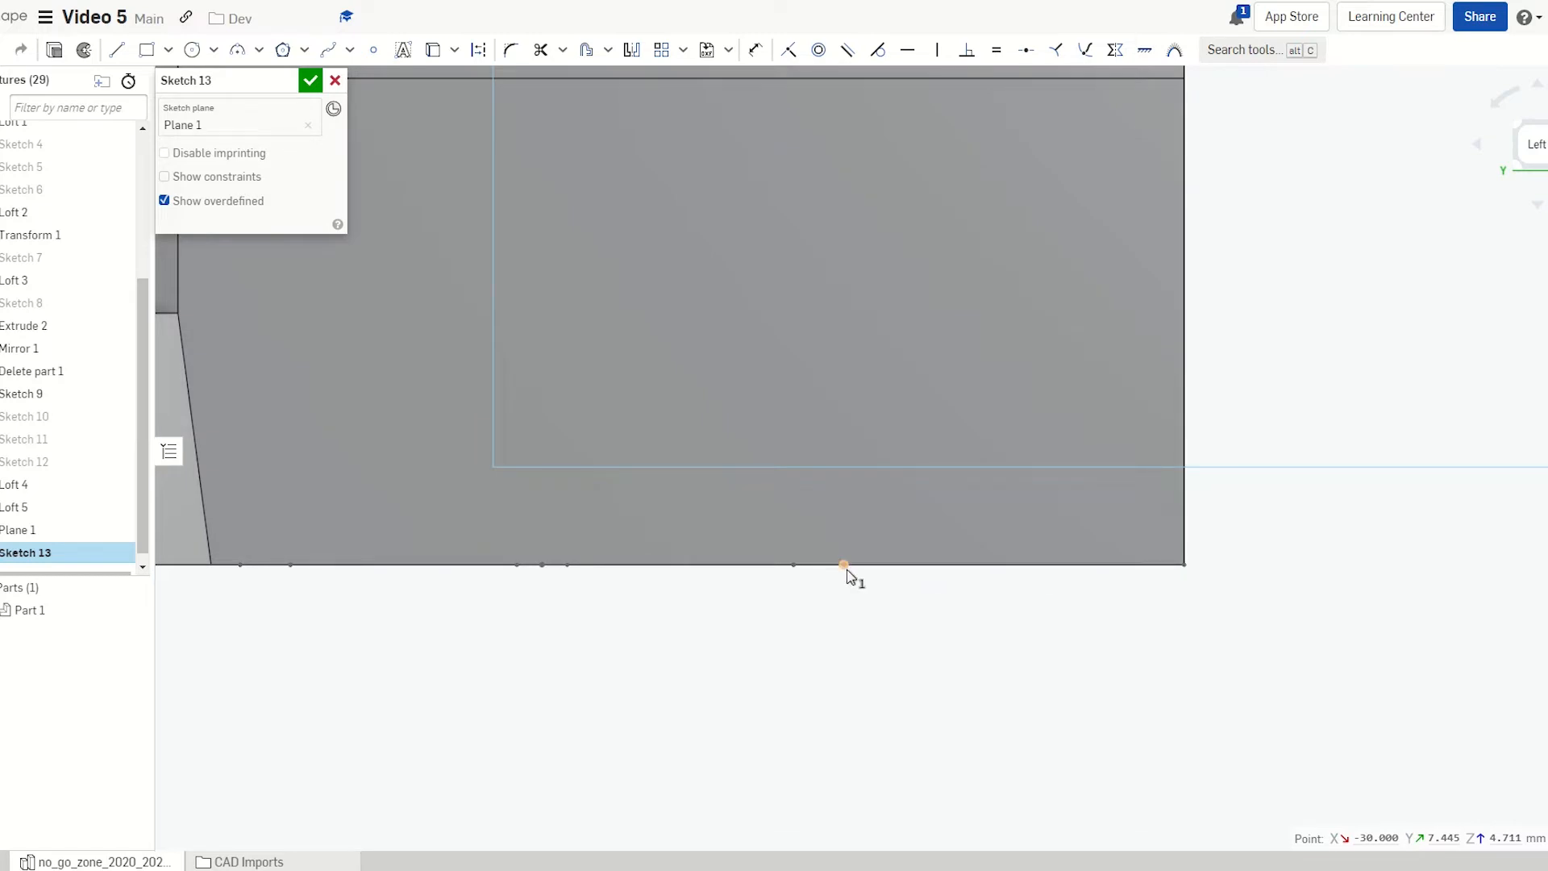
Draw a vertical construction centreline up past the rectangle
key(l)
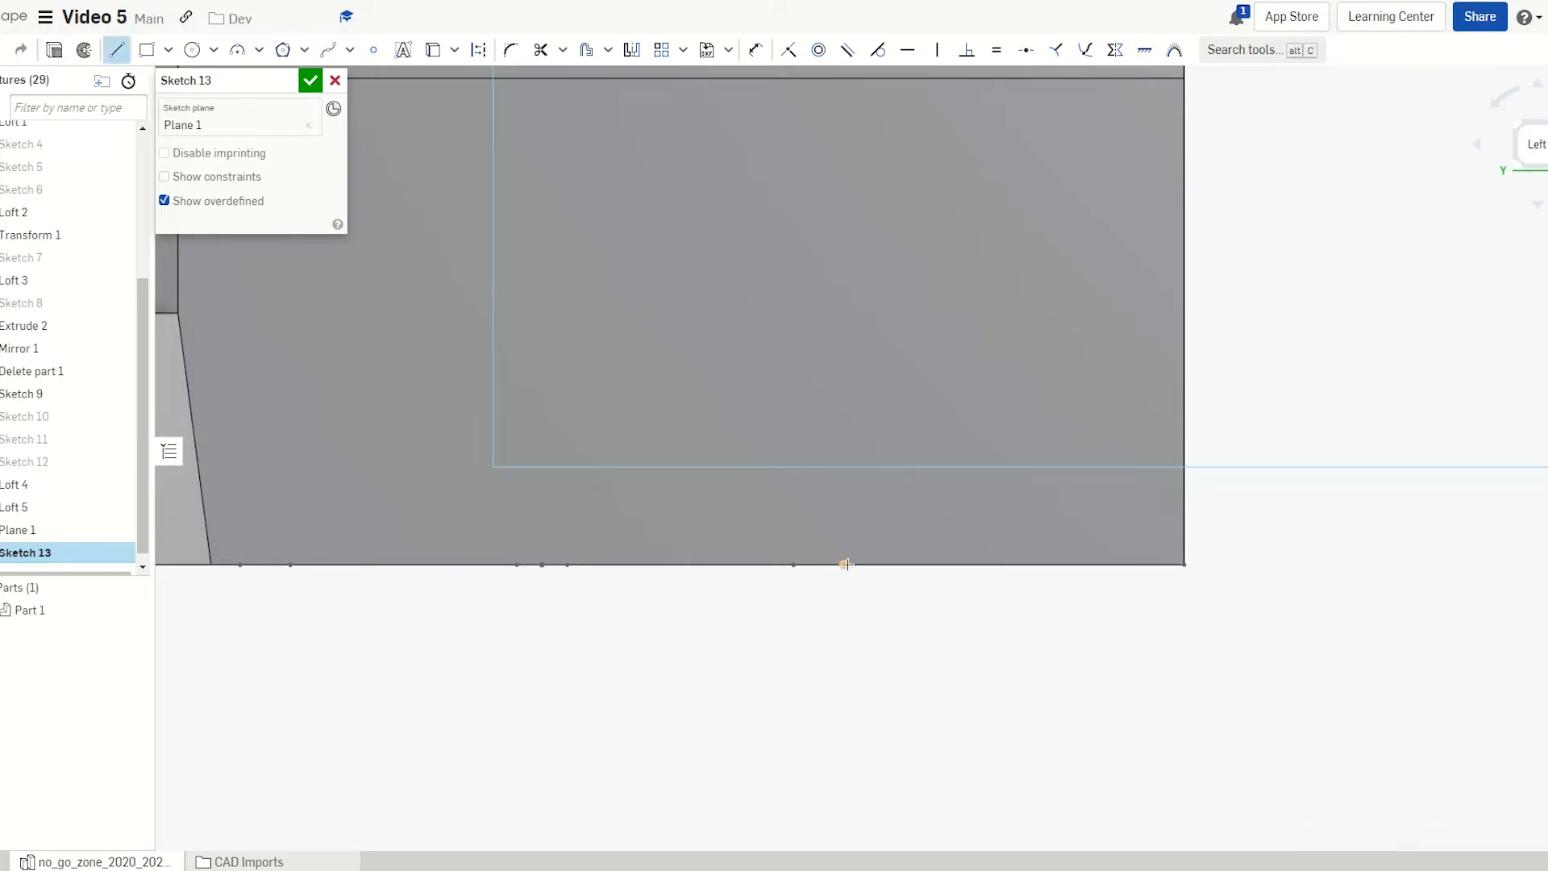
key(u)
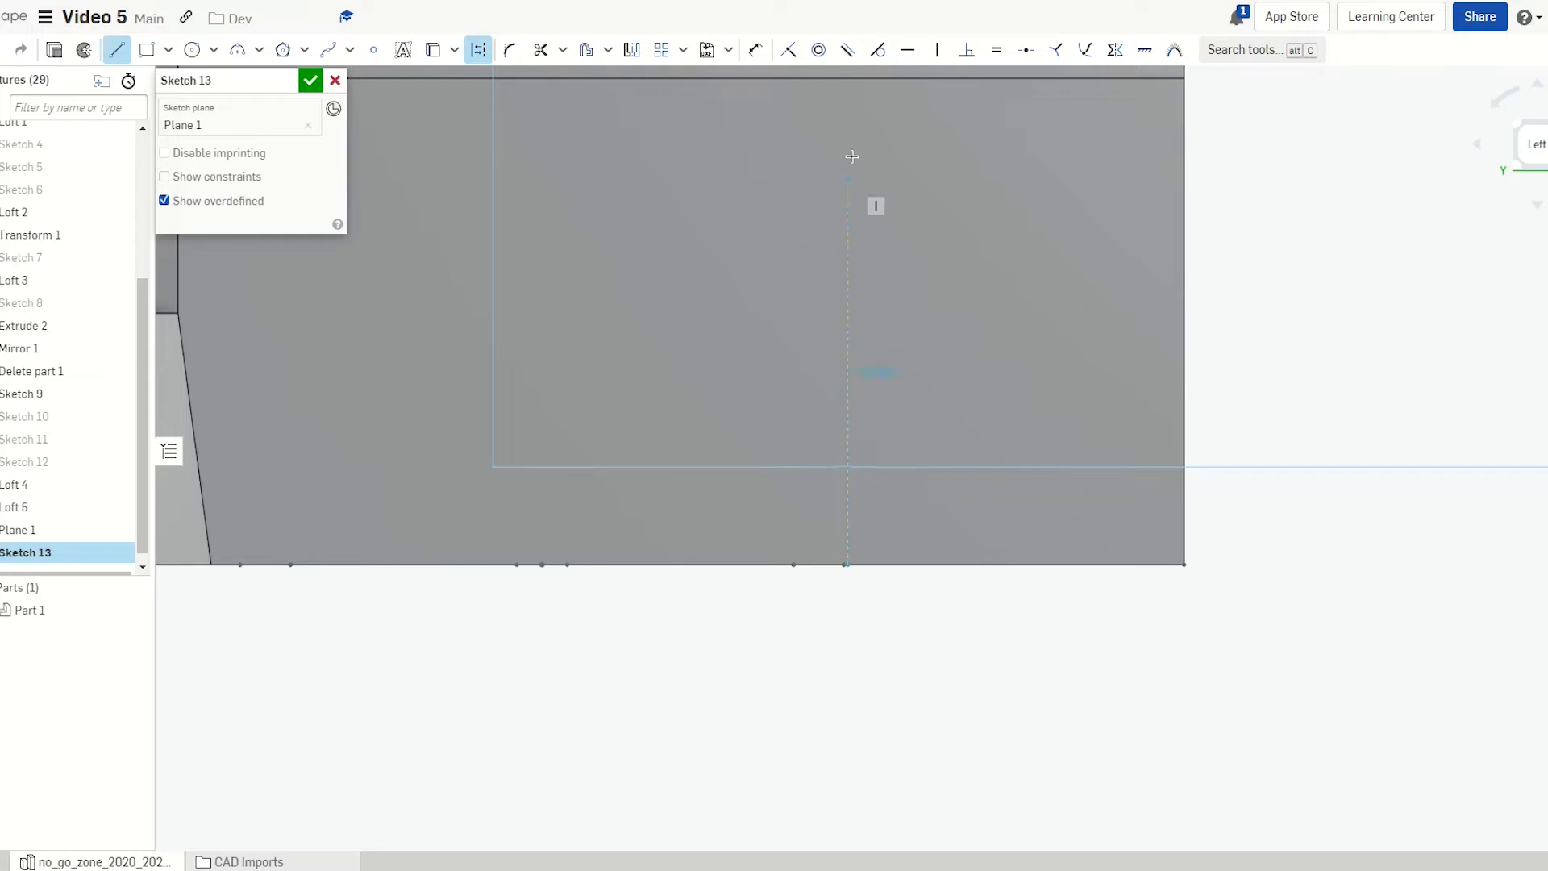
scroll(852, 156, down, 3)
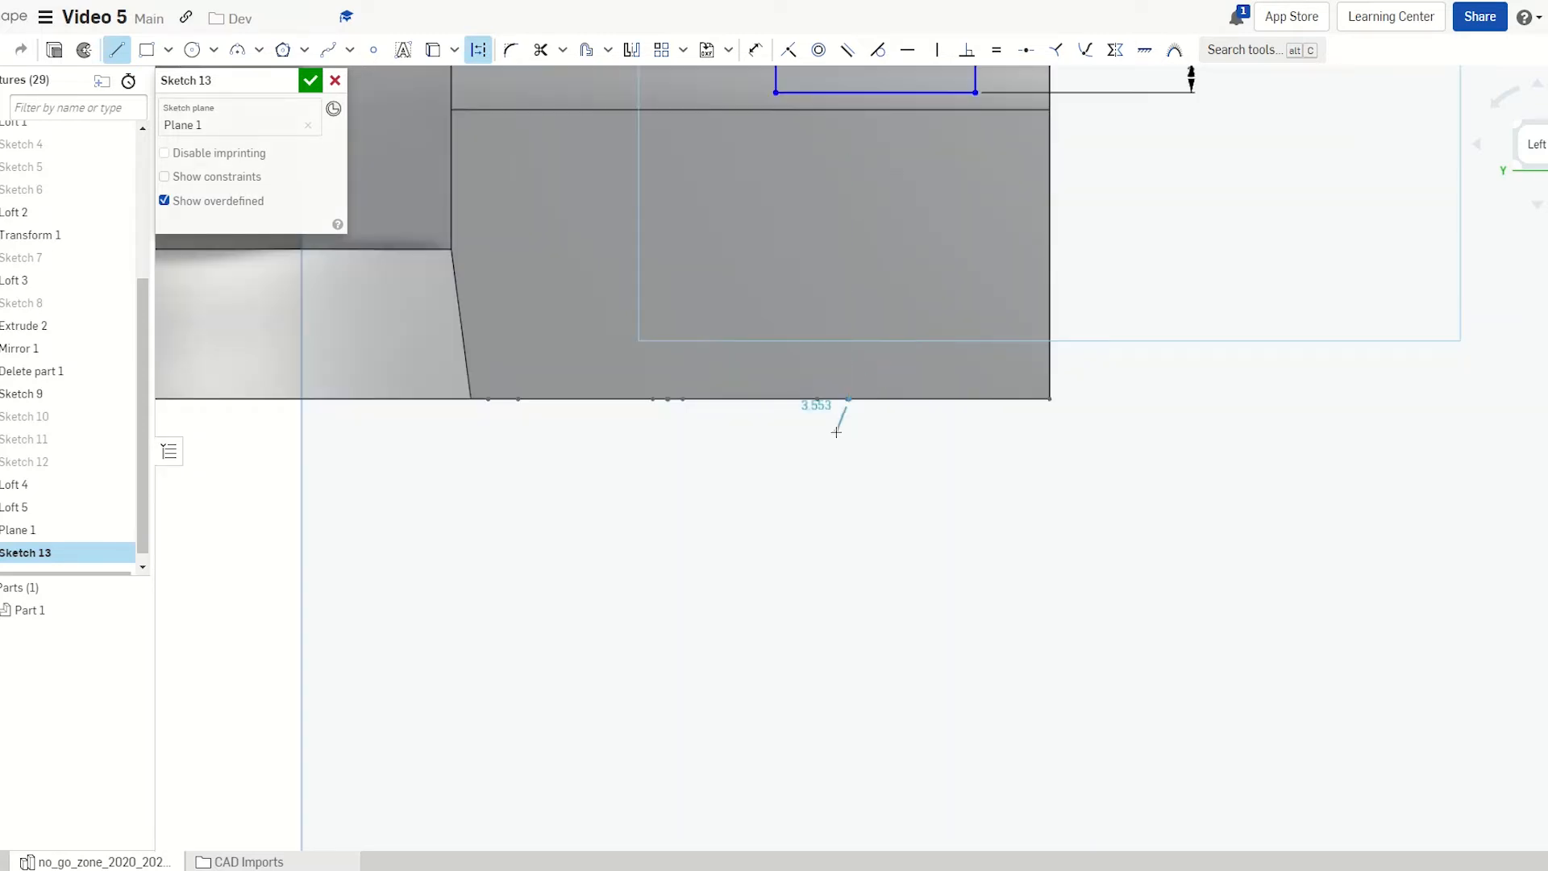
middle_drag(837, 432, 837, 701)
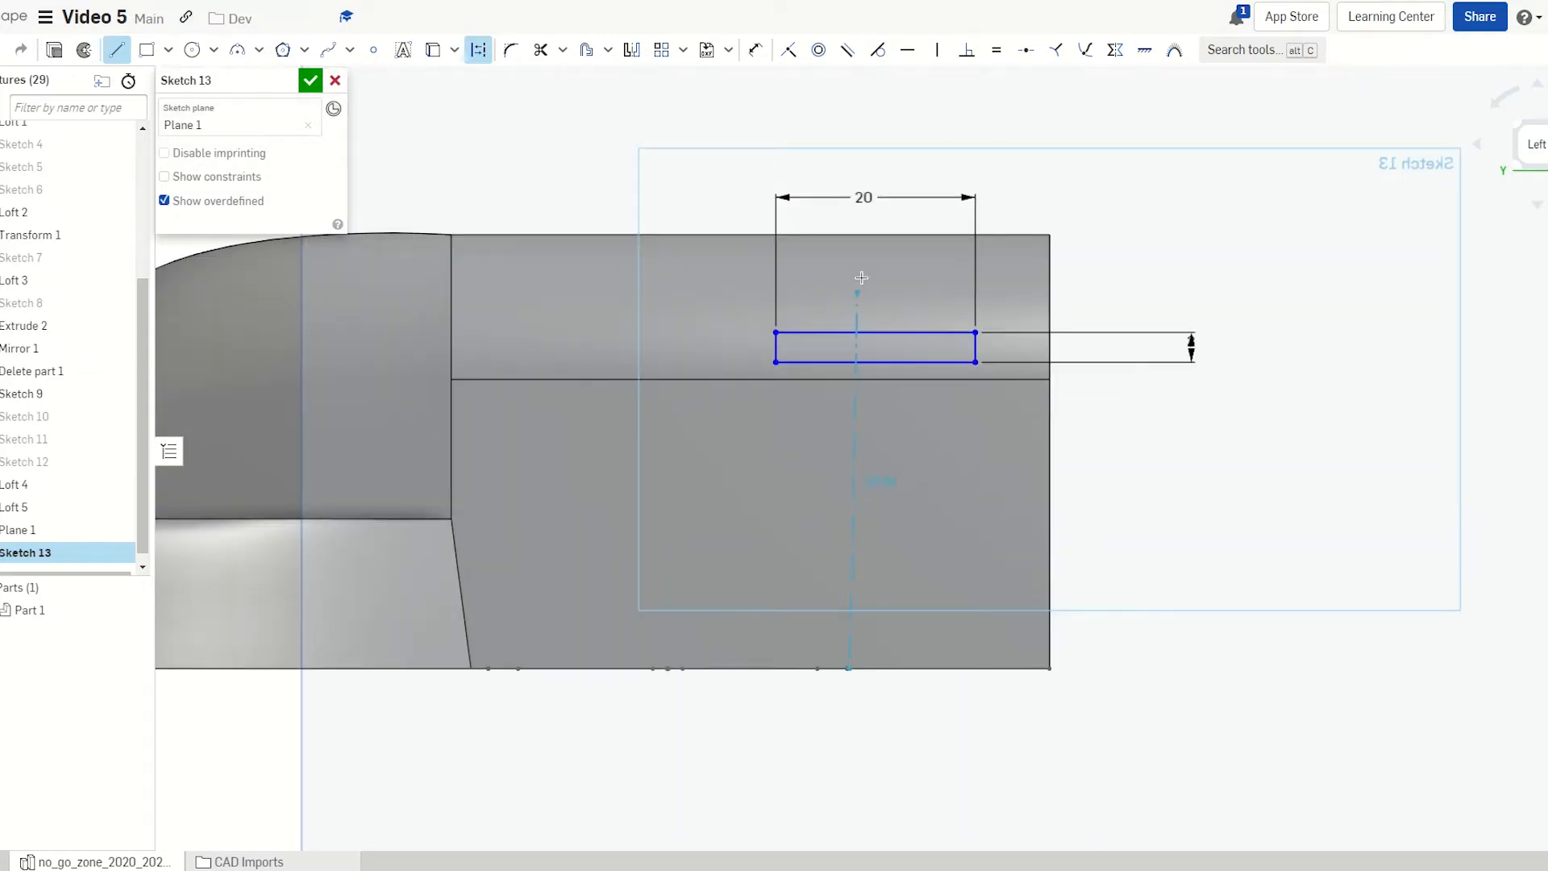
click(847, 153)
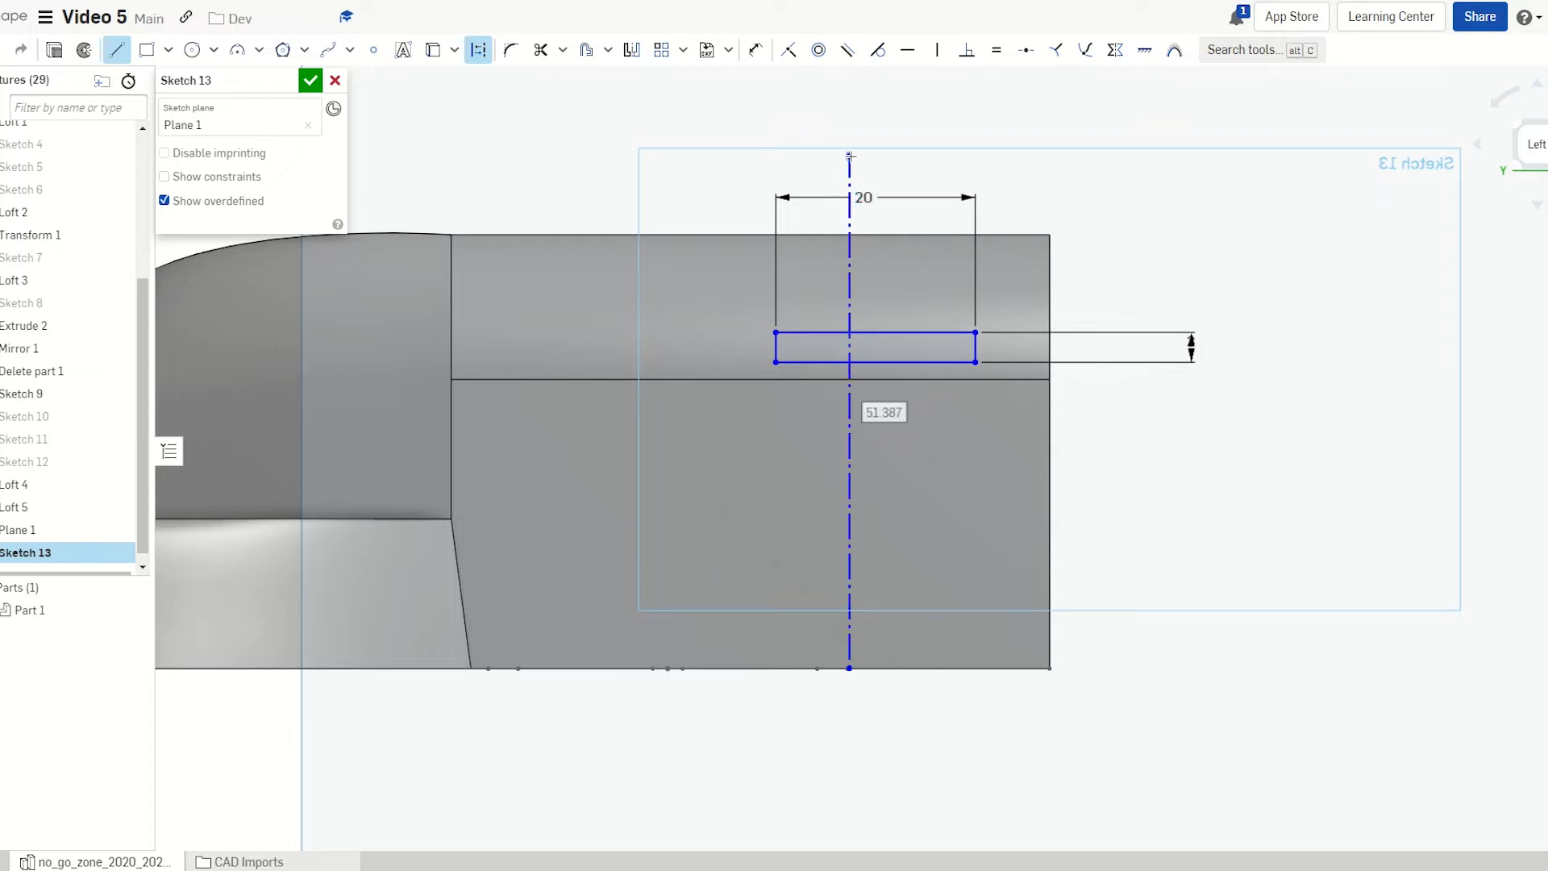
key(Escape)
scroll(852, 270, up, 4)
scroll(816, 375, down, 4)
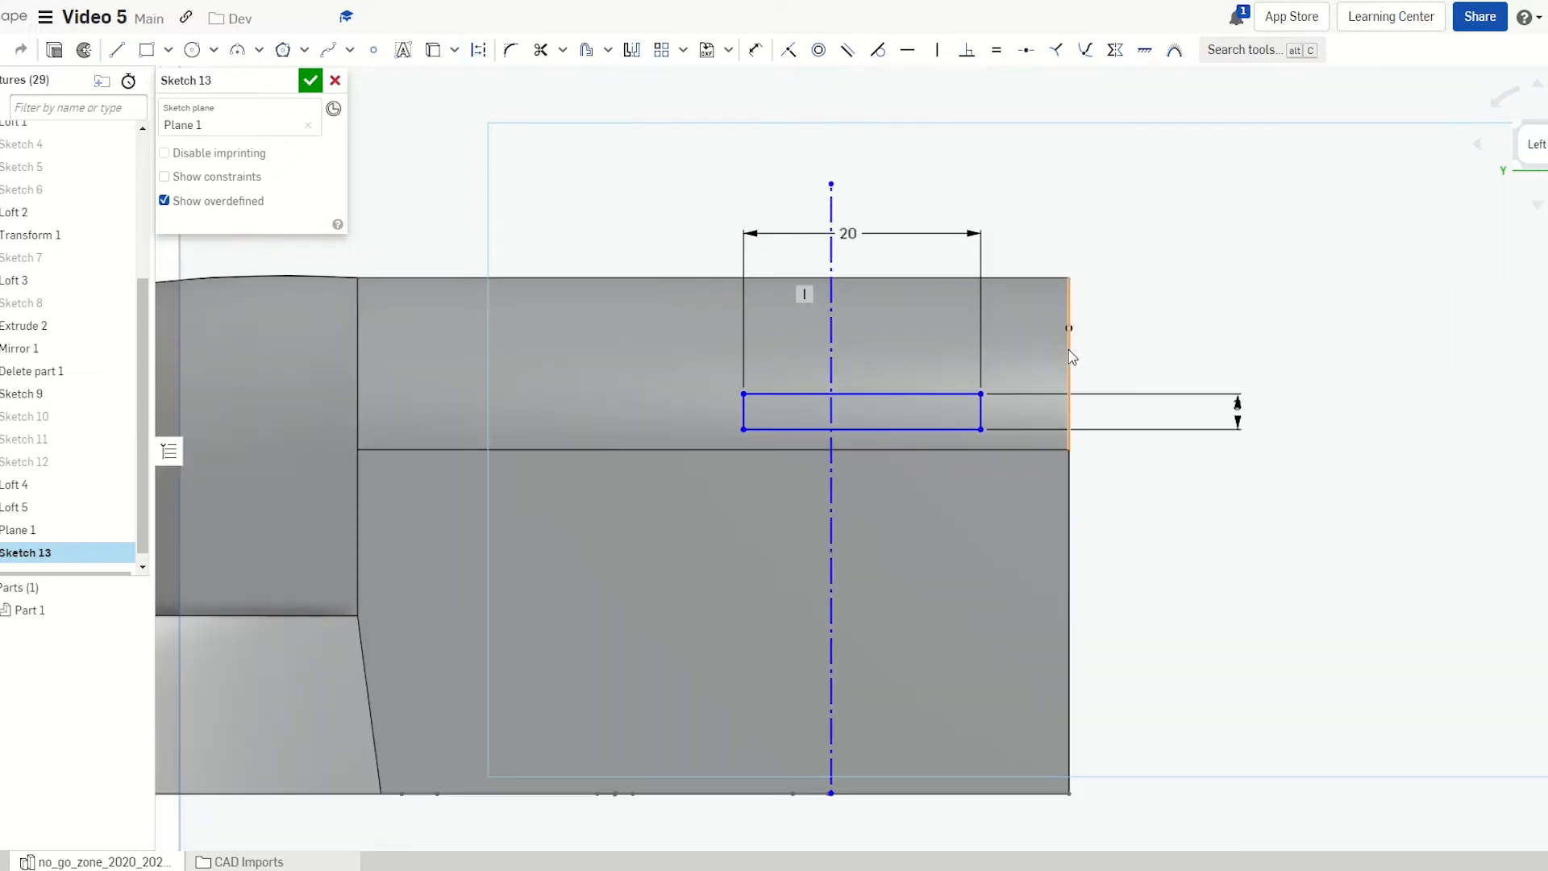
Change the rectangle's width from 20 to 18 mm and move it beside the centreline
drag(980, 393, 1071, 398)
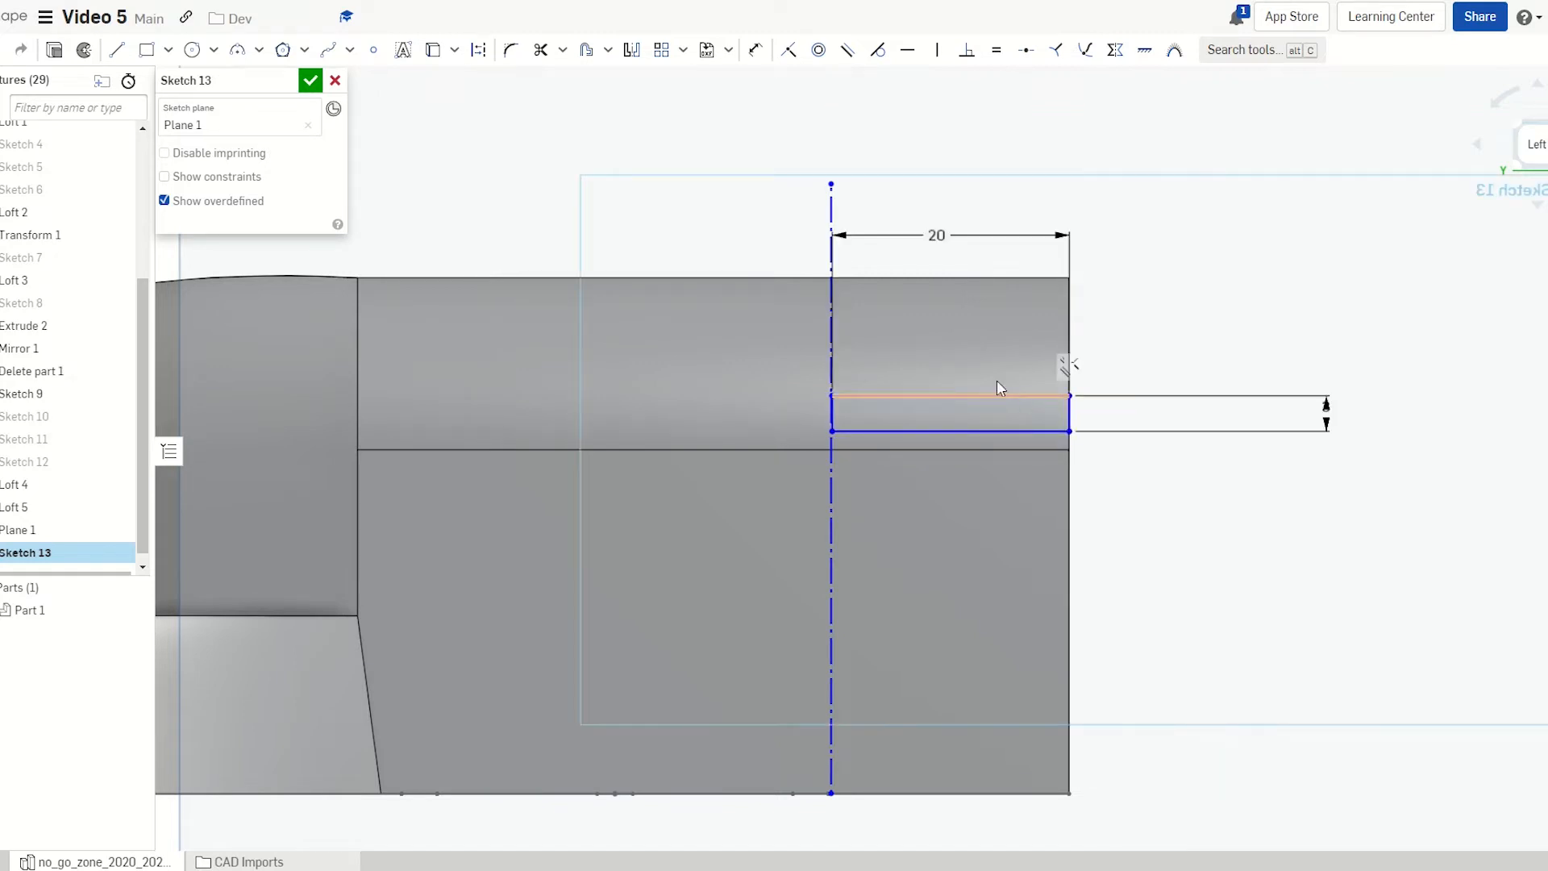
double_click(933, 235)
text(18)
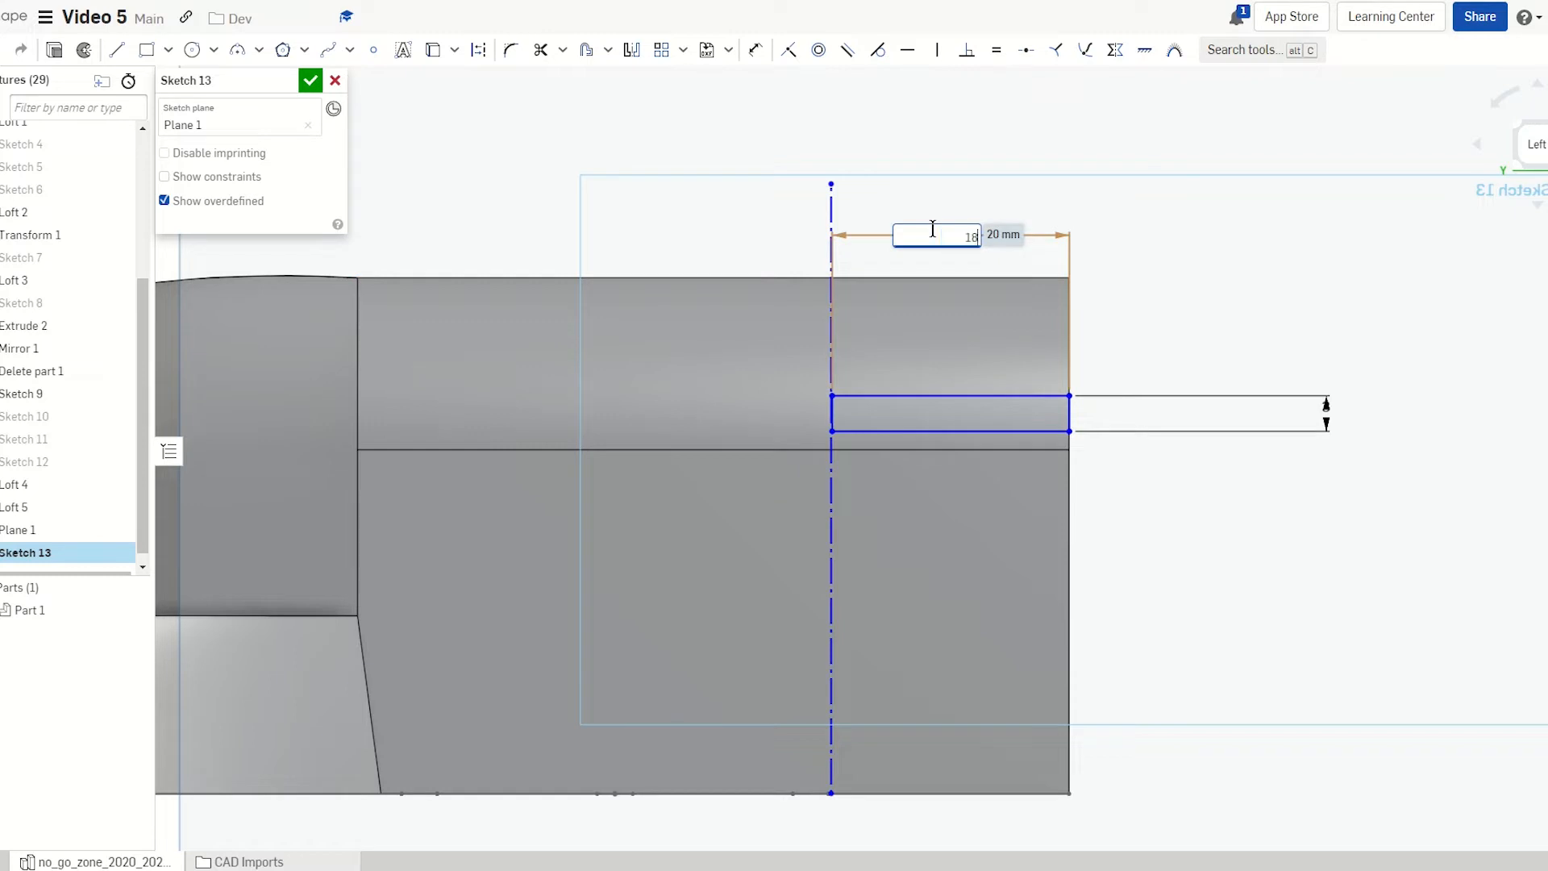
key(Return)
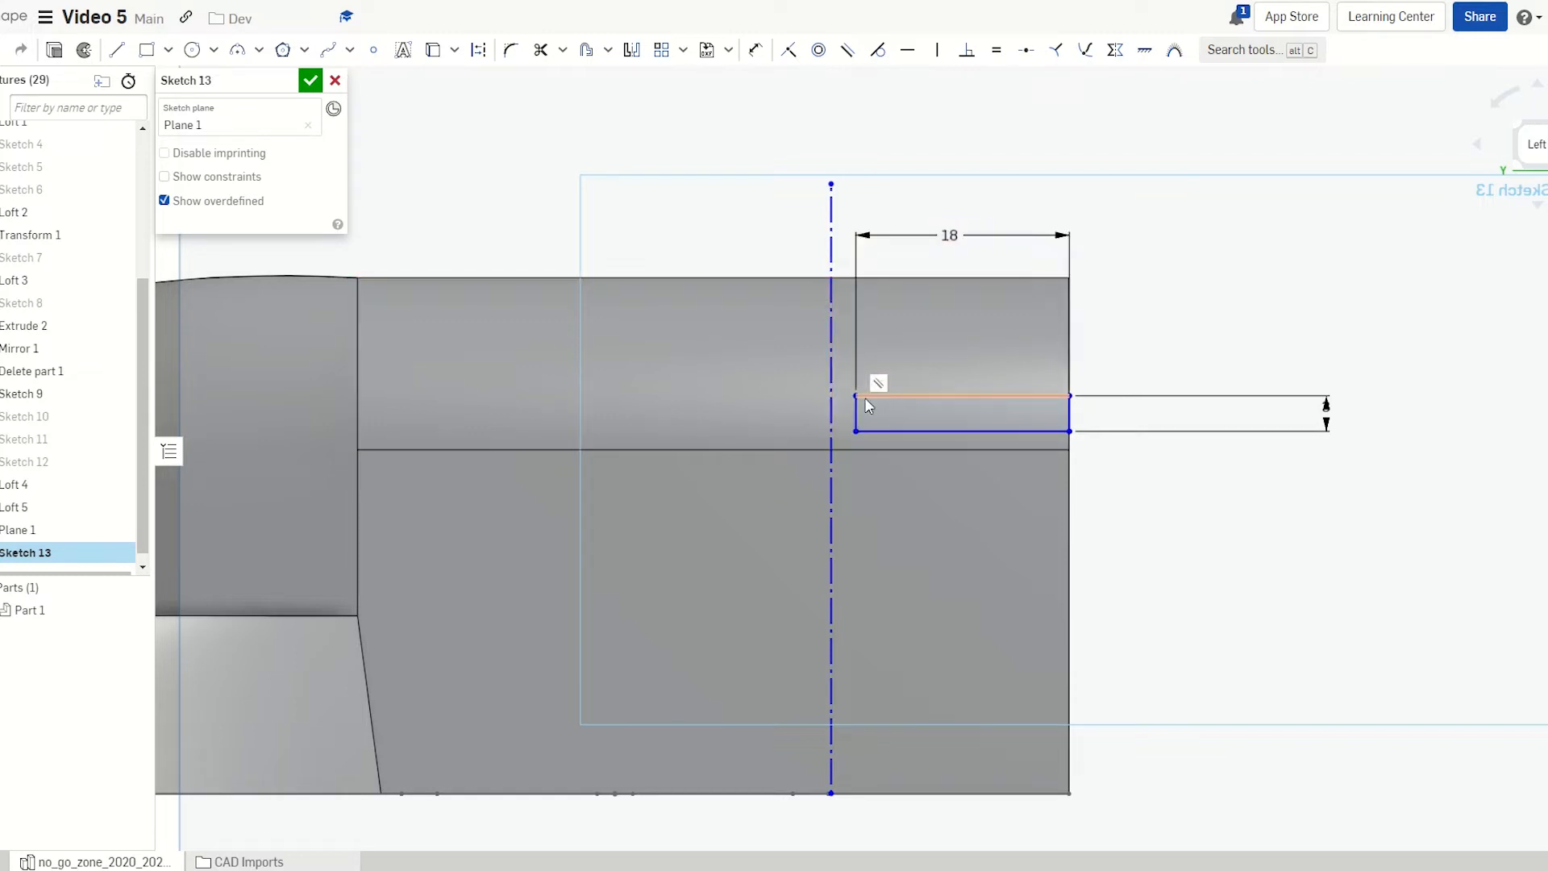
mouse_move(868, 406)
mouse_down()
mouse_move(844, 392)
mouse_move(847, 404)
mouse_move(848, 384)
mouse_up()
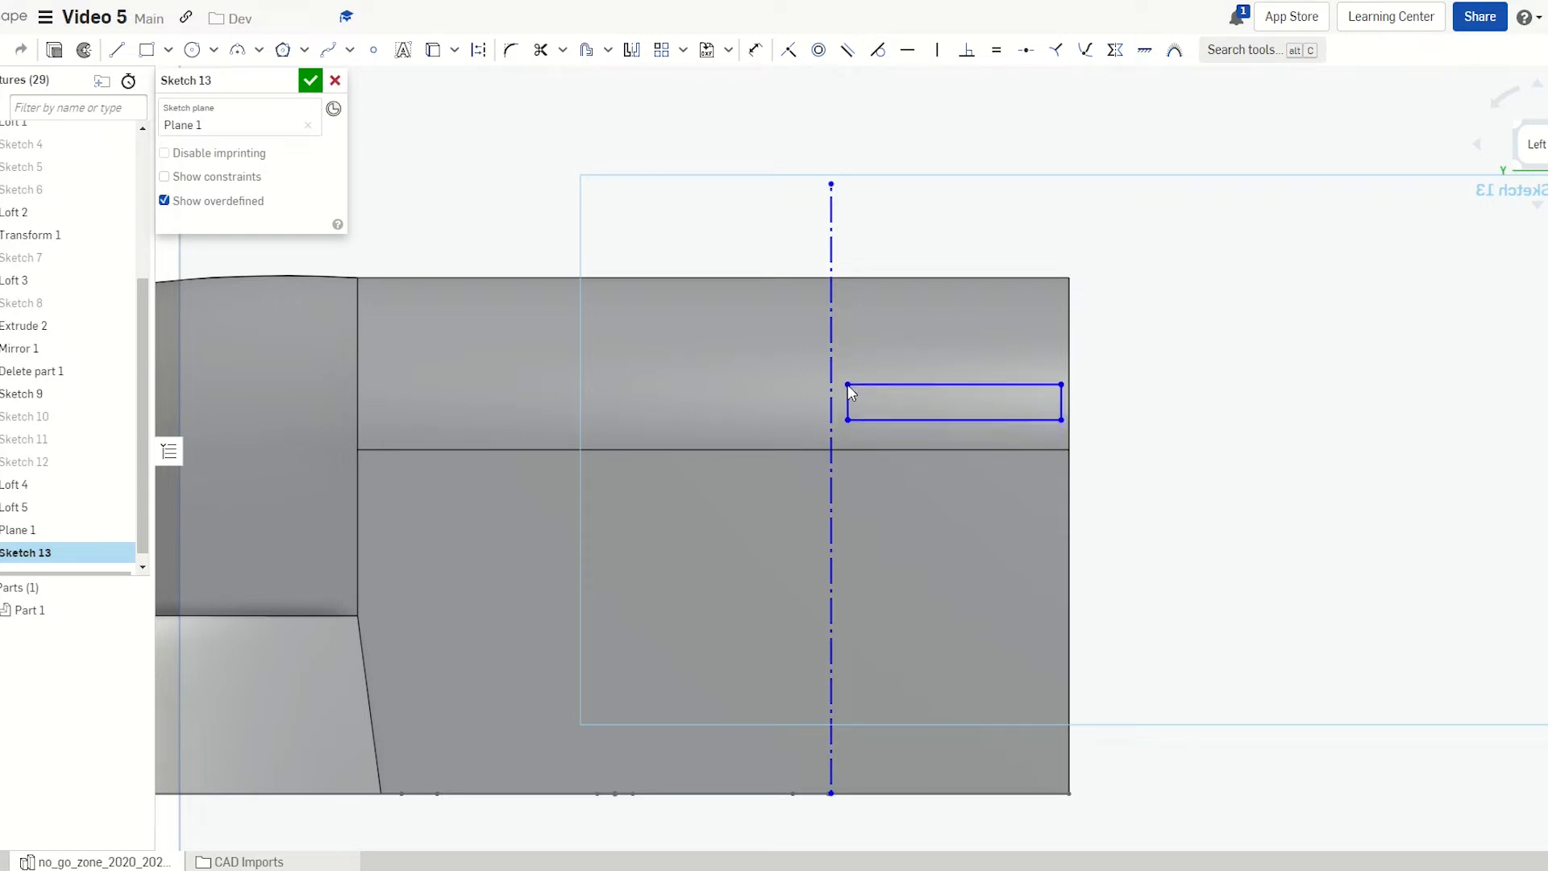
mouse_move(948, 479)
right_down()
mouse_move(835, 490)
mouse_move(921, 481)
right_up()
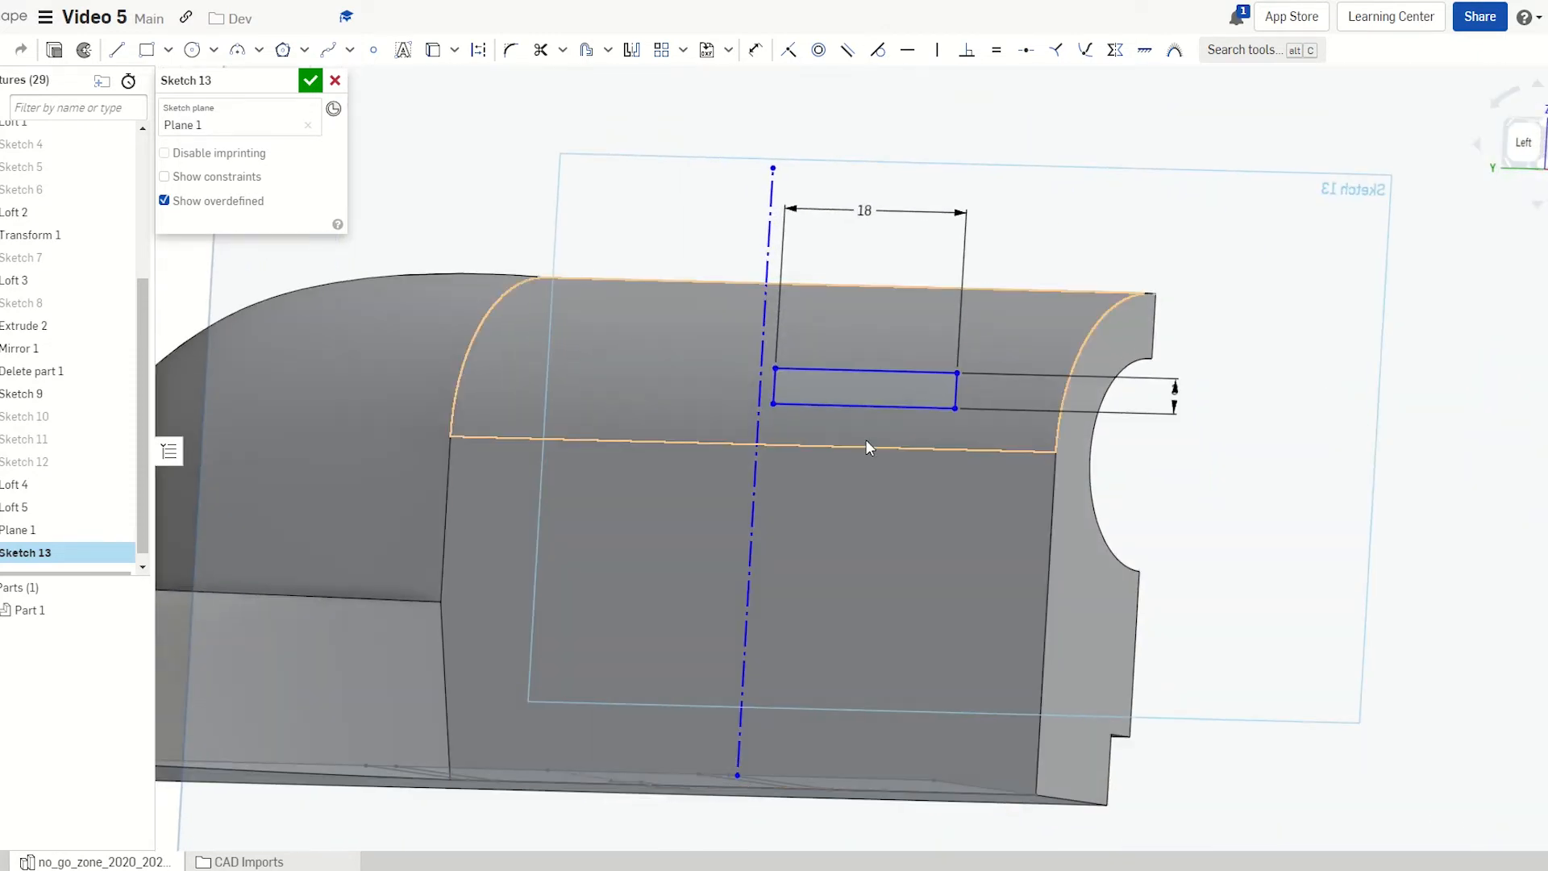
key(f)
scroll(787, 380, up, 5)
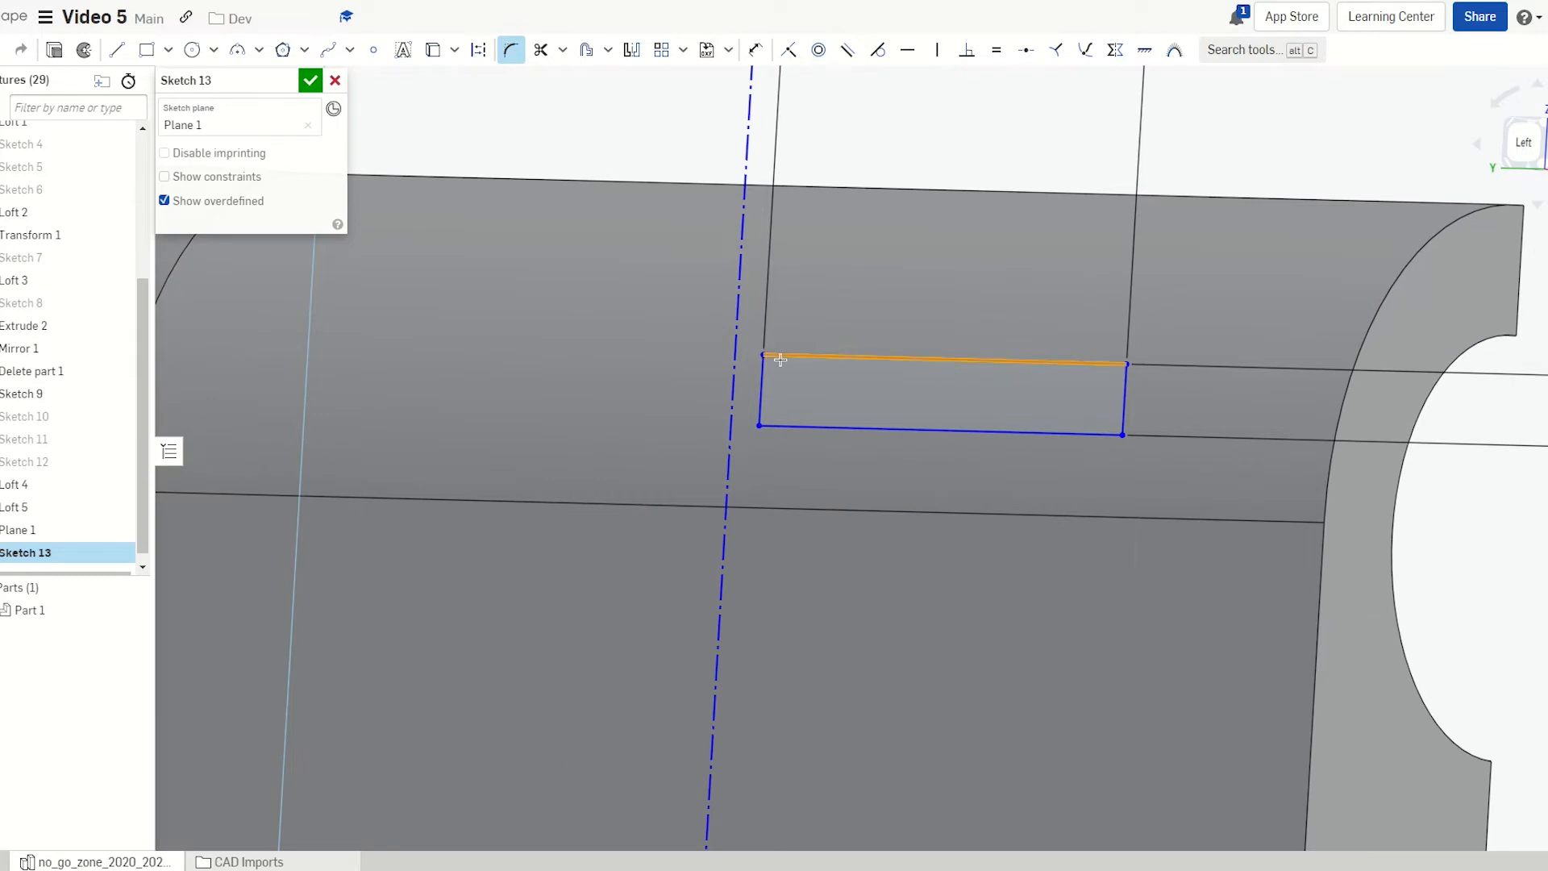
Fillet the rectangle's top-left and bottom-left corners with a 1.5 mm radius
click(780, 360)
click(763, 374)
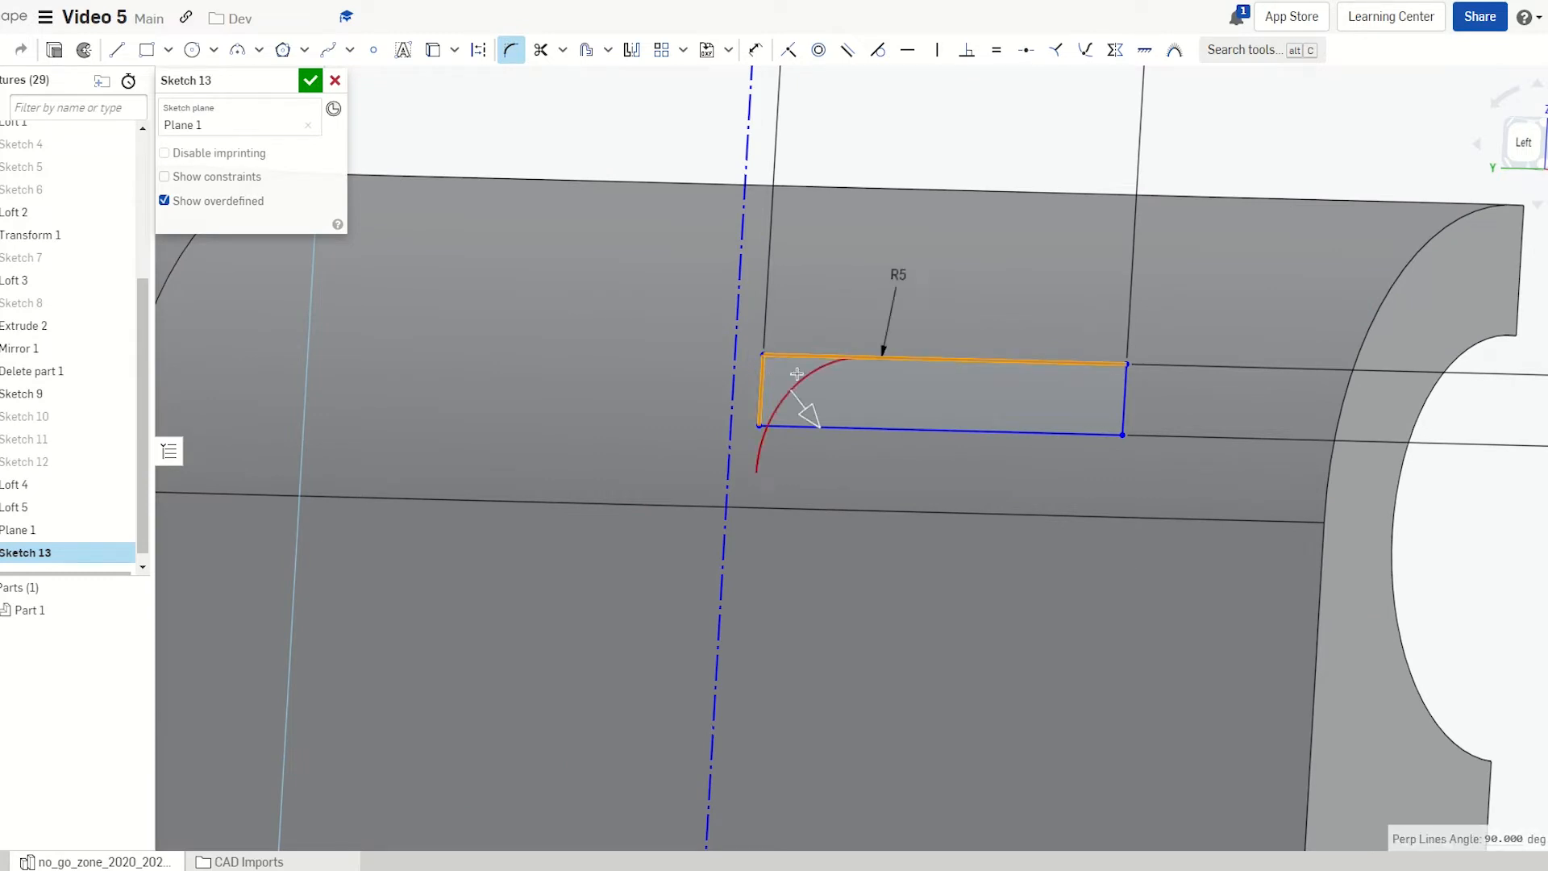
double_click(893, 276)
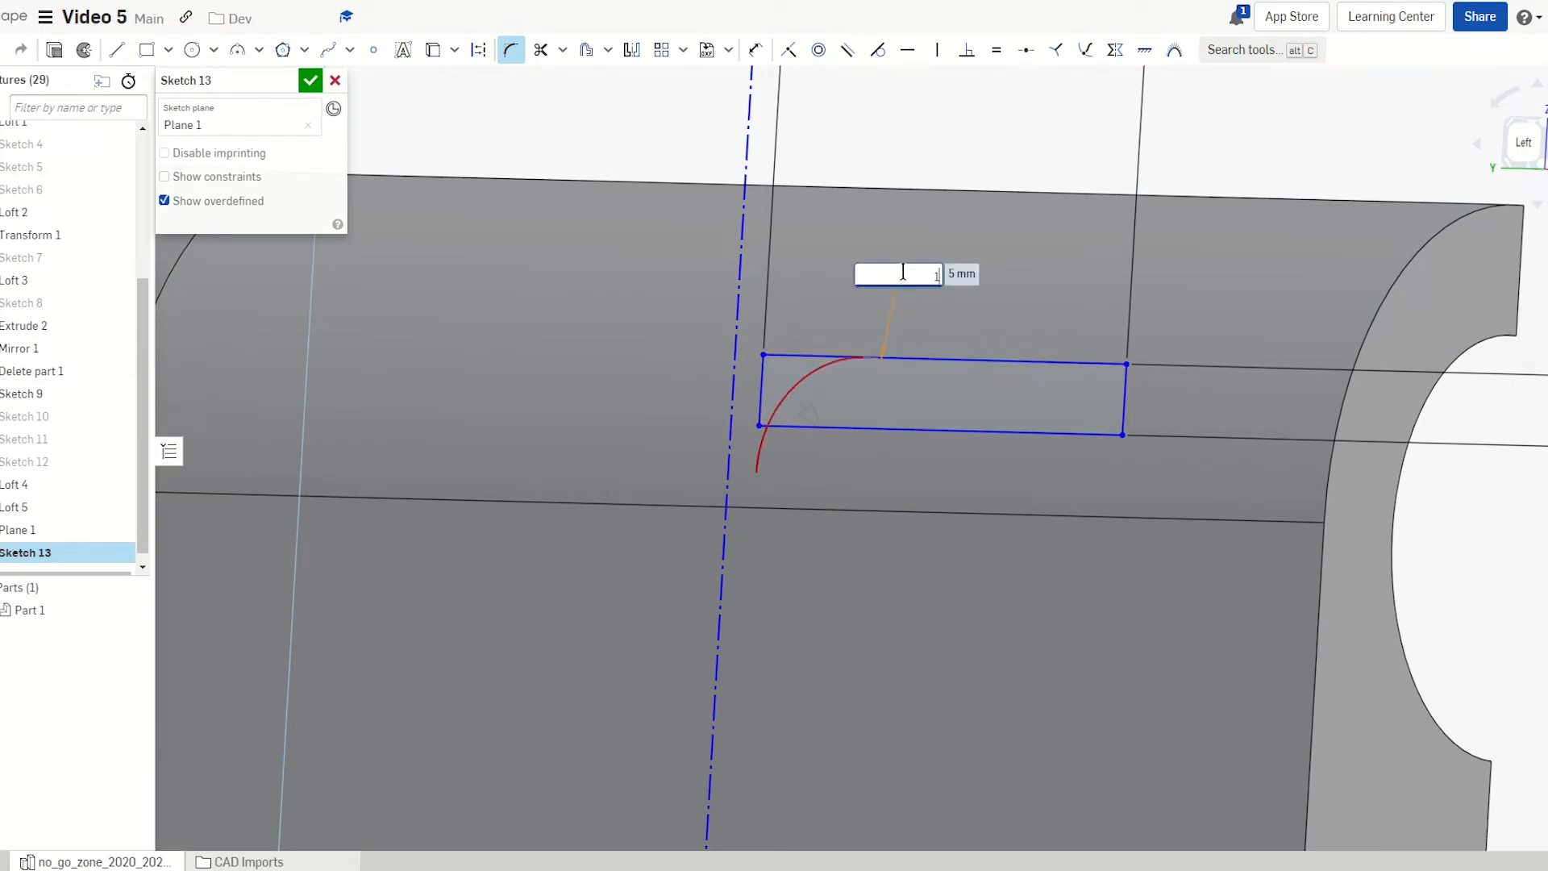
key(Return)
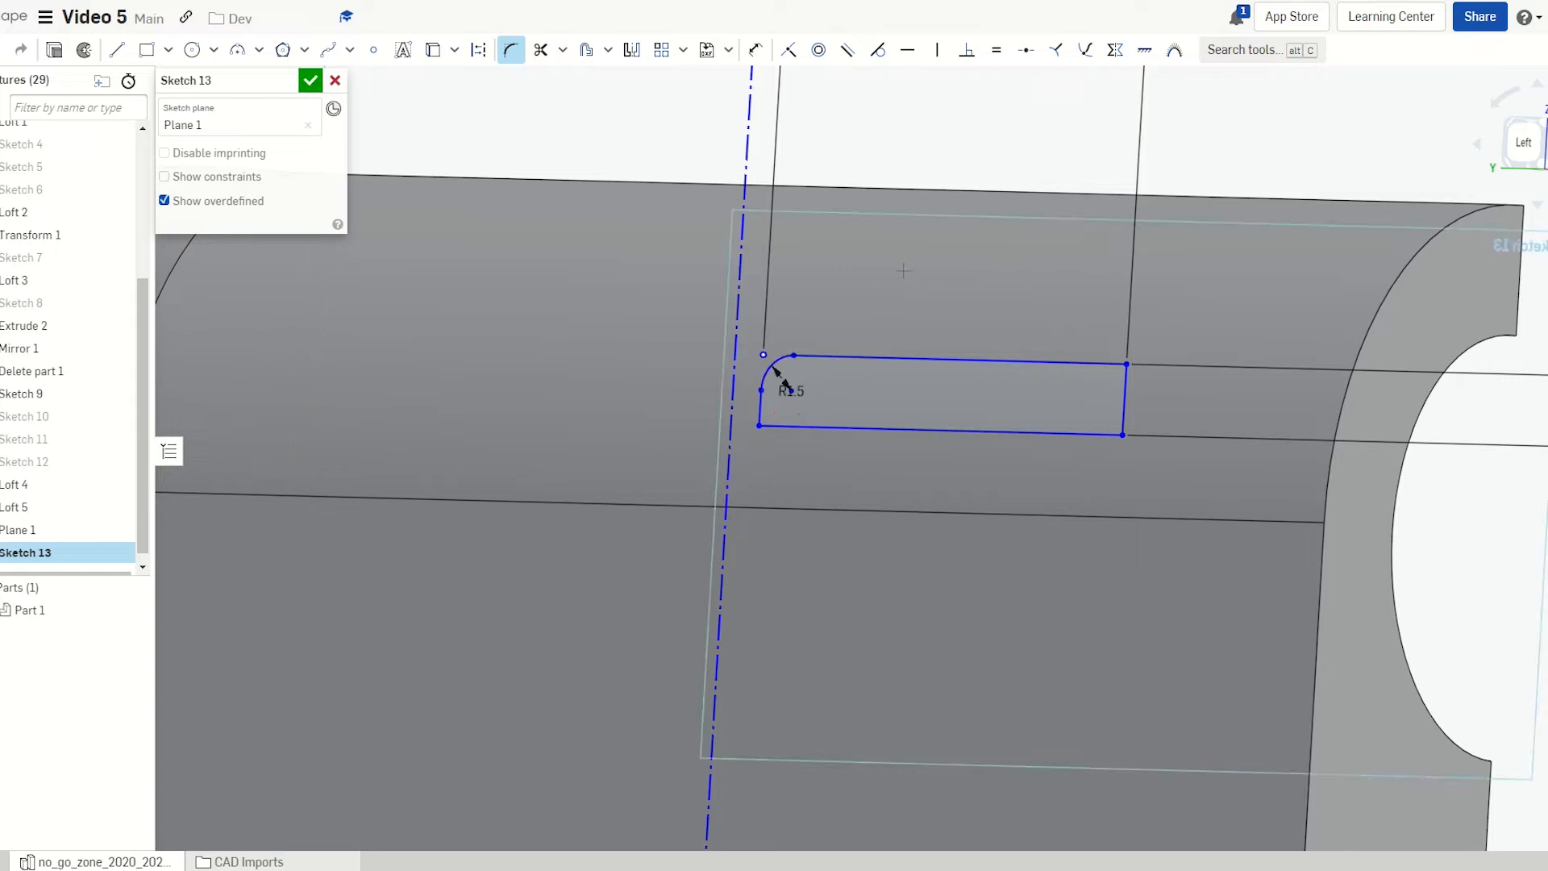
click(784, 426)
click(761, 411)
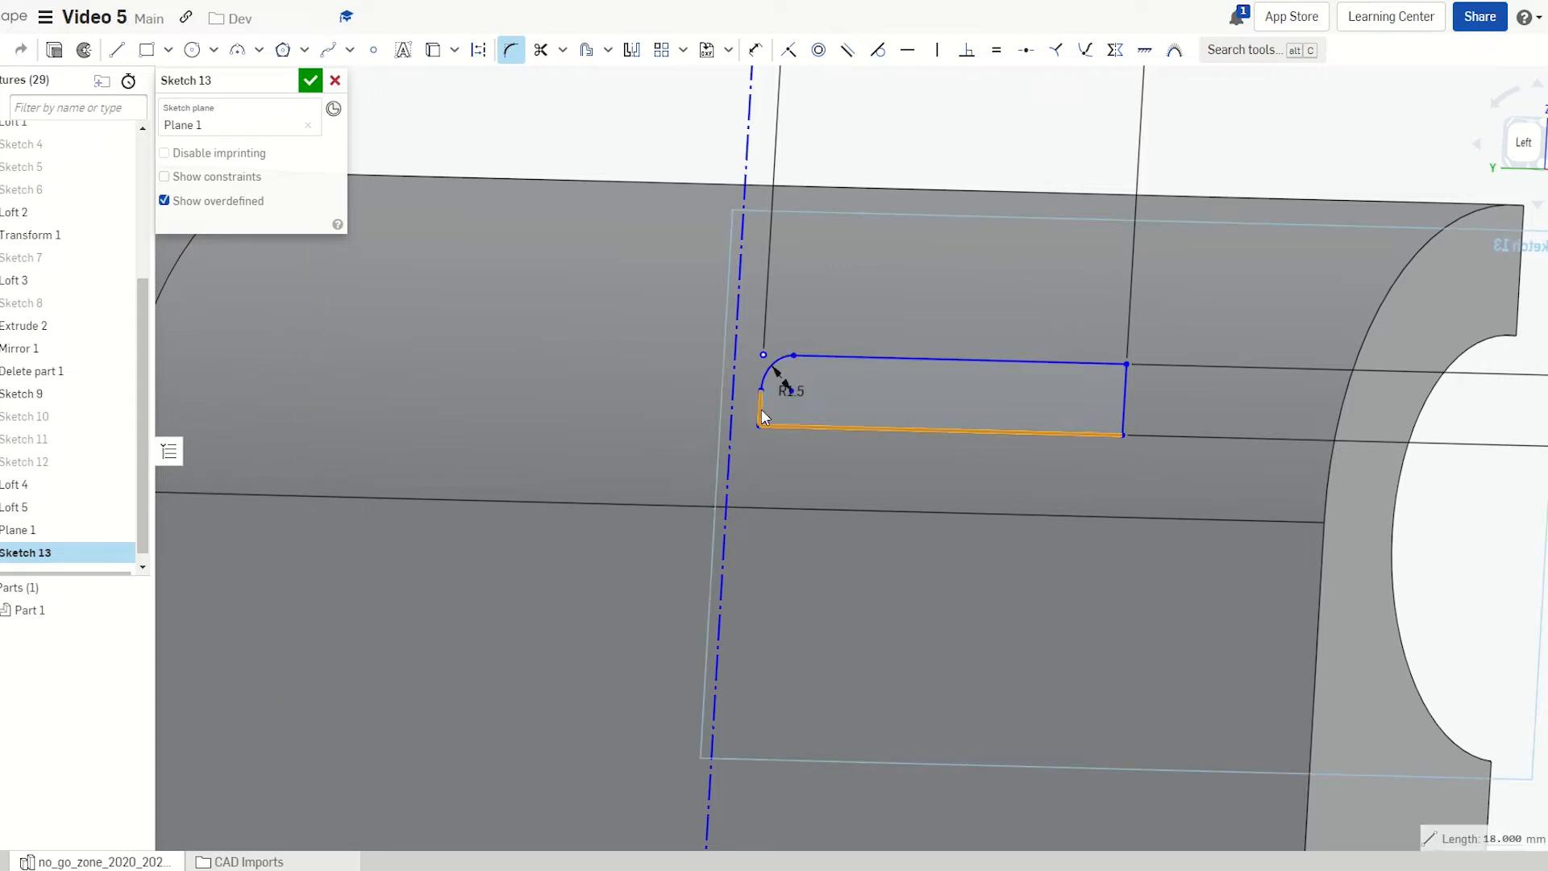
click(831, 416)
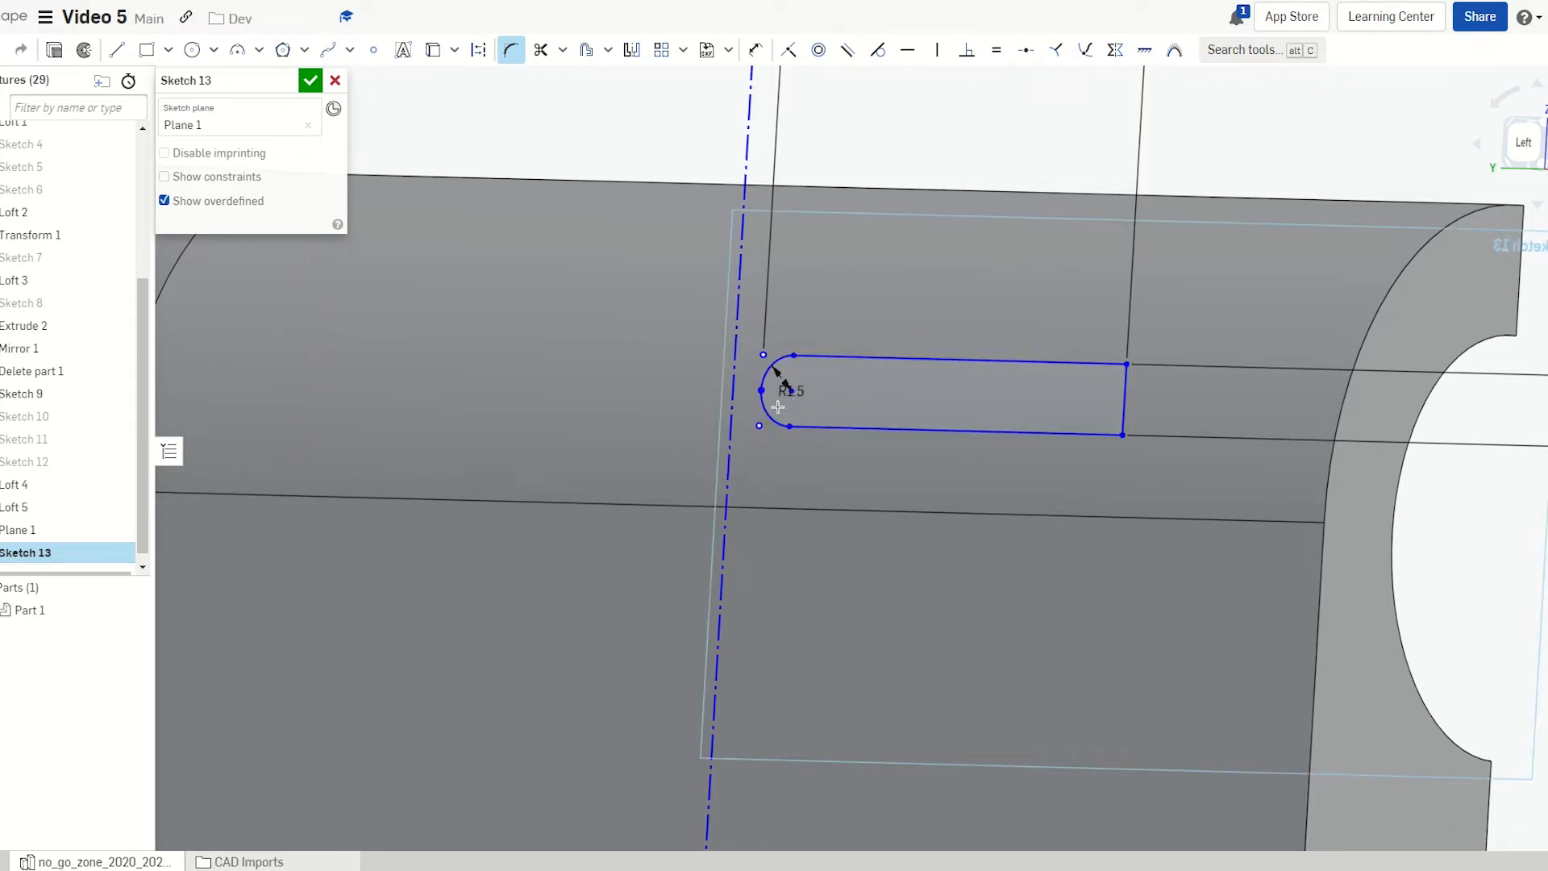
Fillet the top-right and bottom-right corners at 1.5 mm and close Sketch 13
click(1068, 361)
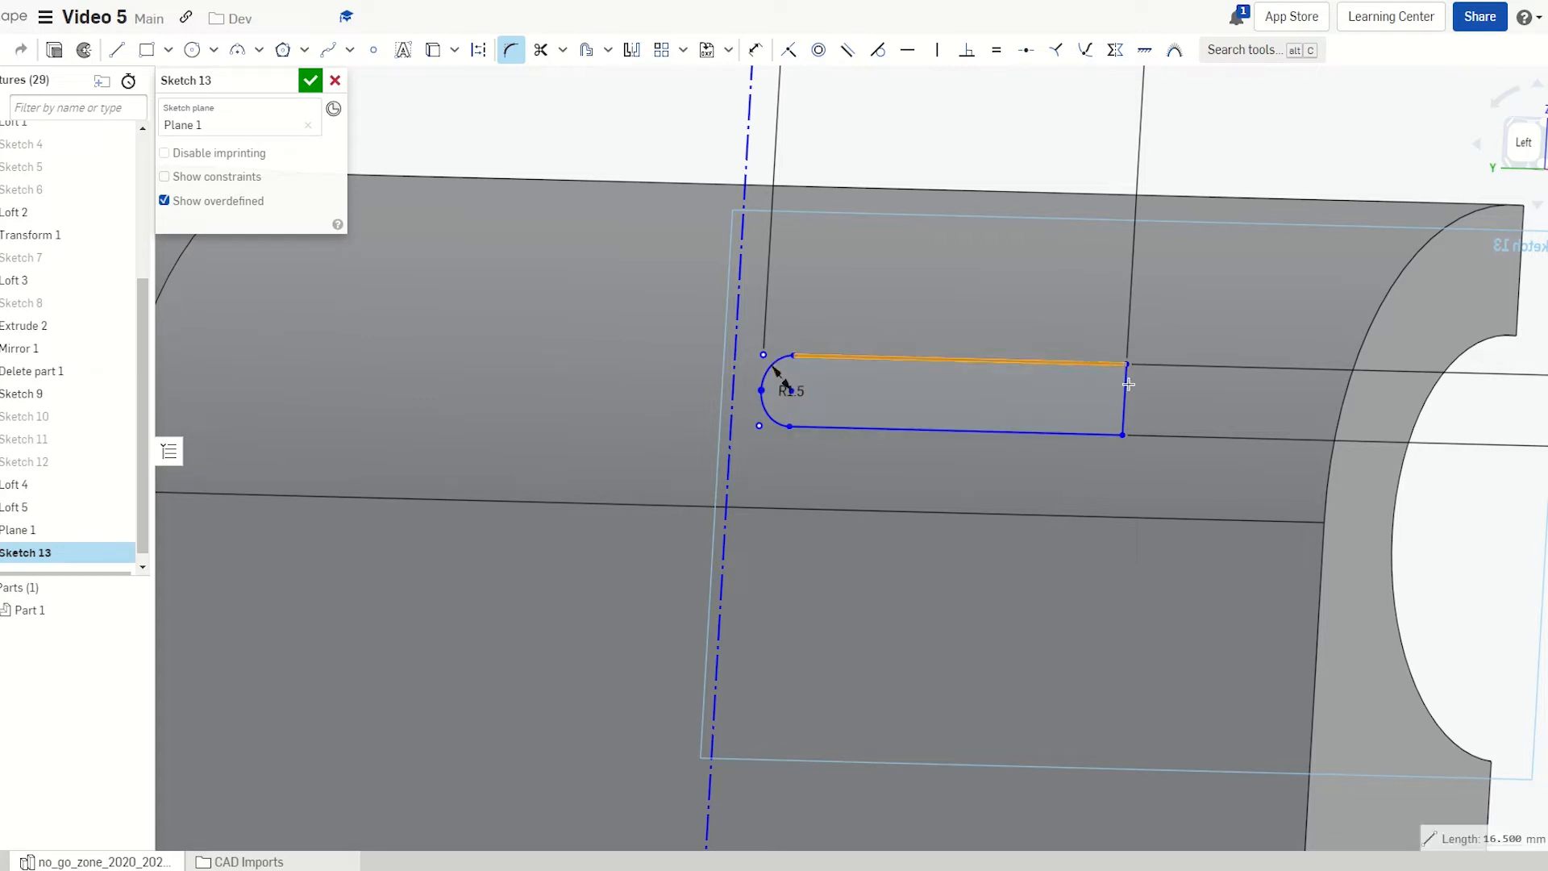
click(1127, 391)
click(1119, 405)
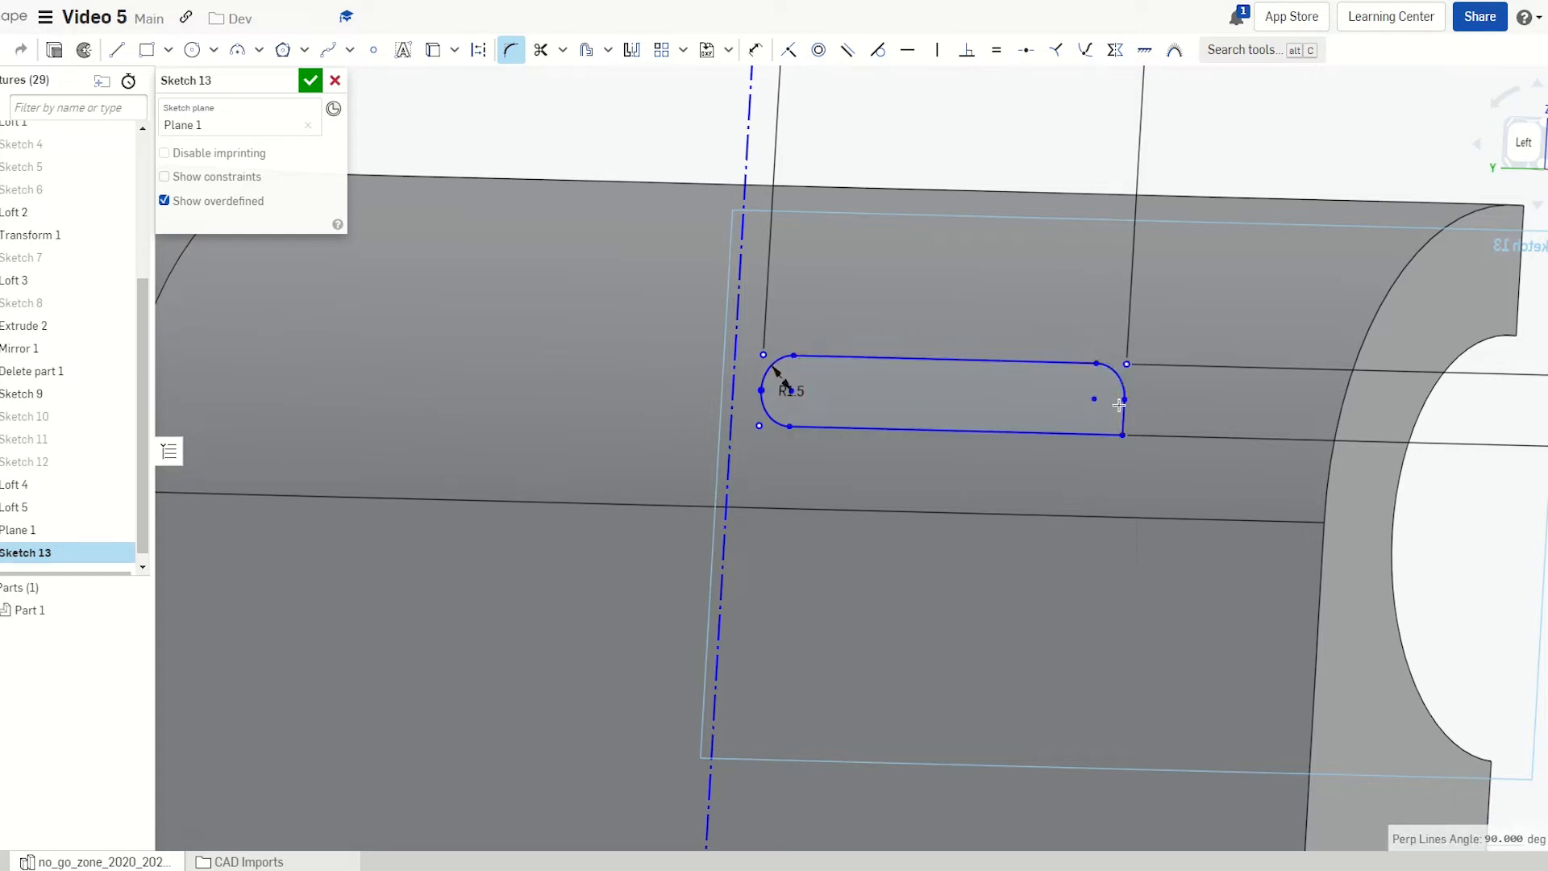
click(1090, 434)
click(1062, 408)
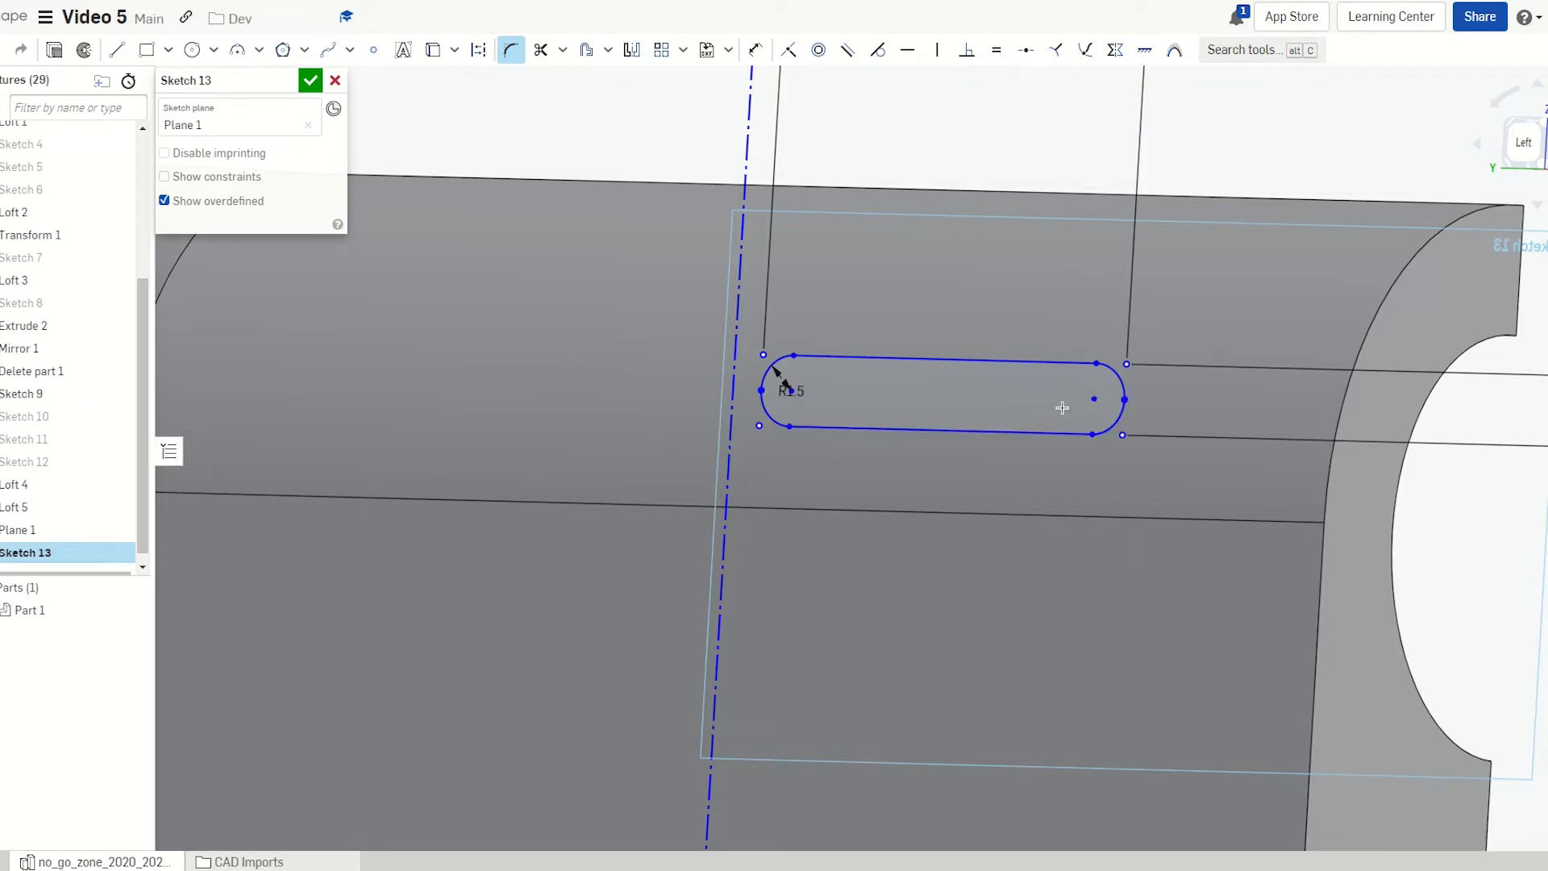
mouse_move(1132, 454)
right_down()
mouse_move(1191, 425)
mouse_move(1237, 440)
mouse_move(1208, 436)
right_up()
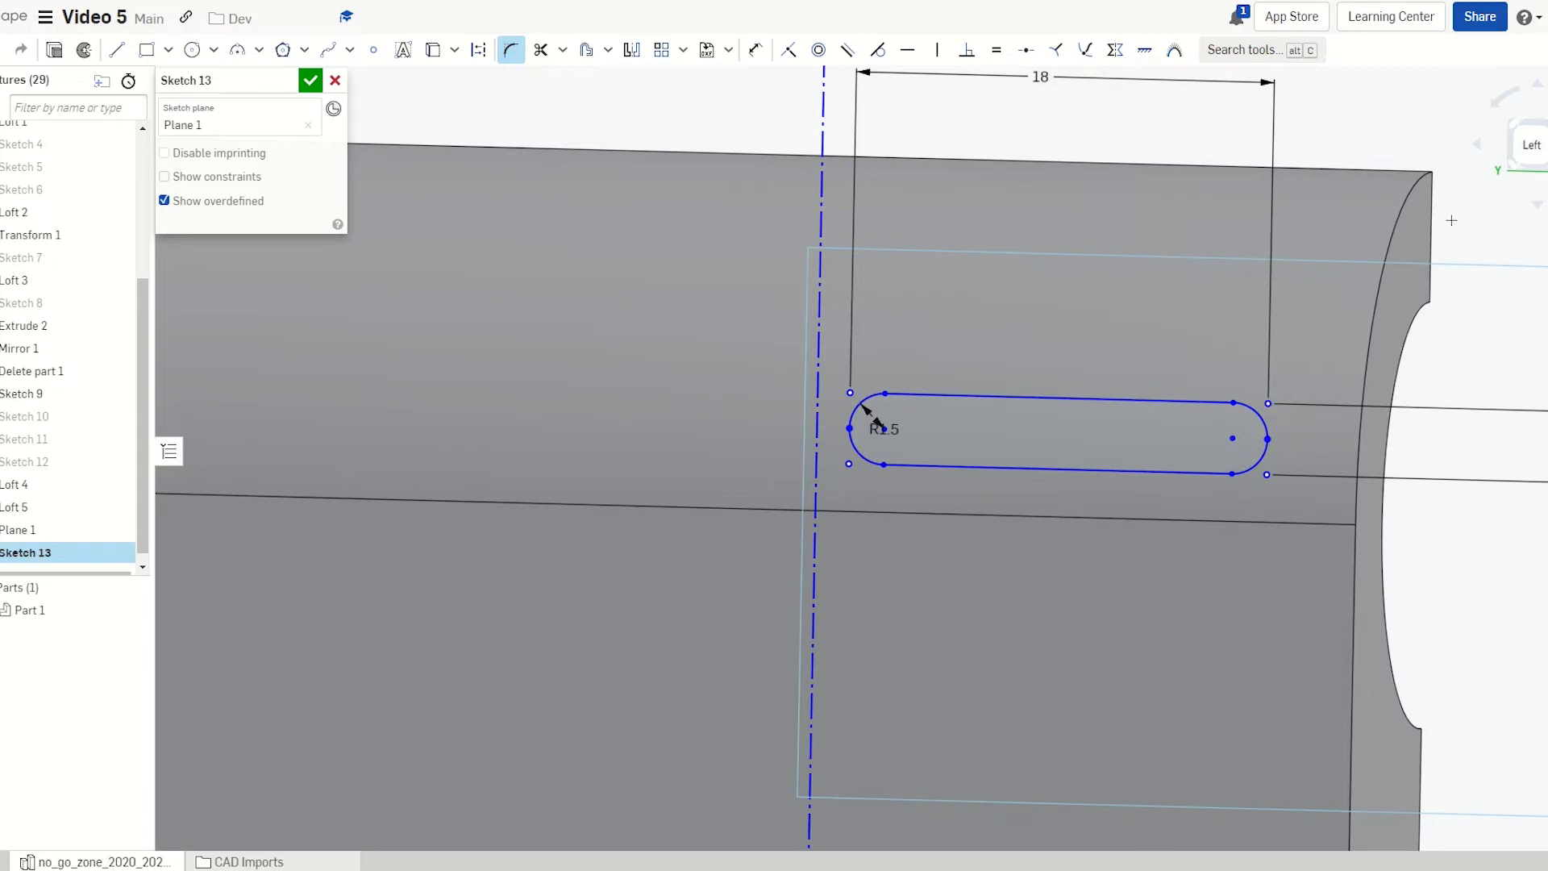
click(1530, 146)
scroll(1107, 437, up, 5)
scroll(1107, 438, up, 3)
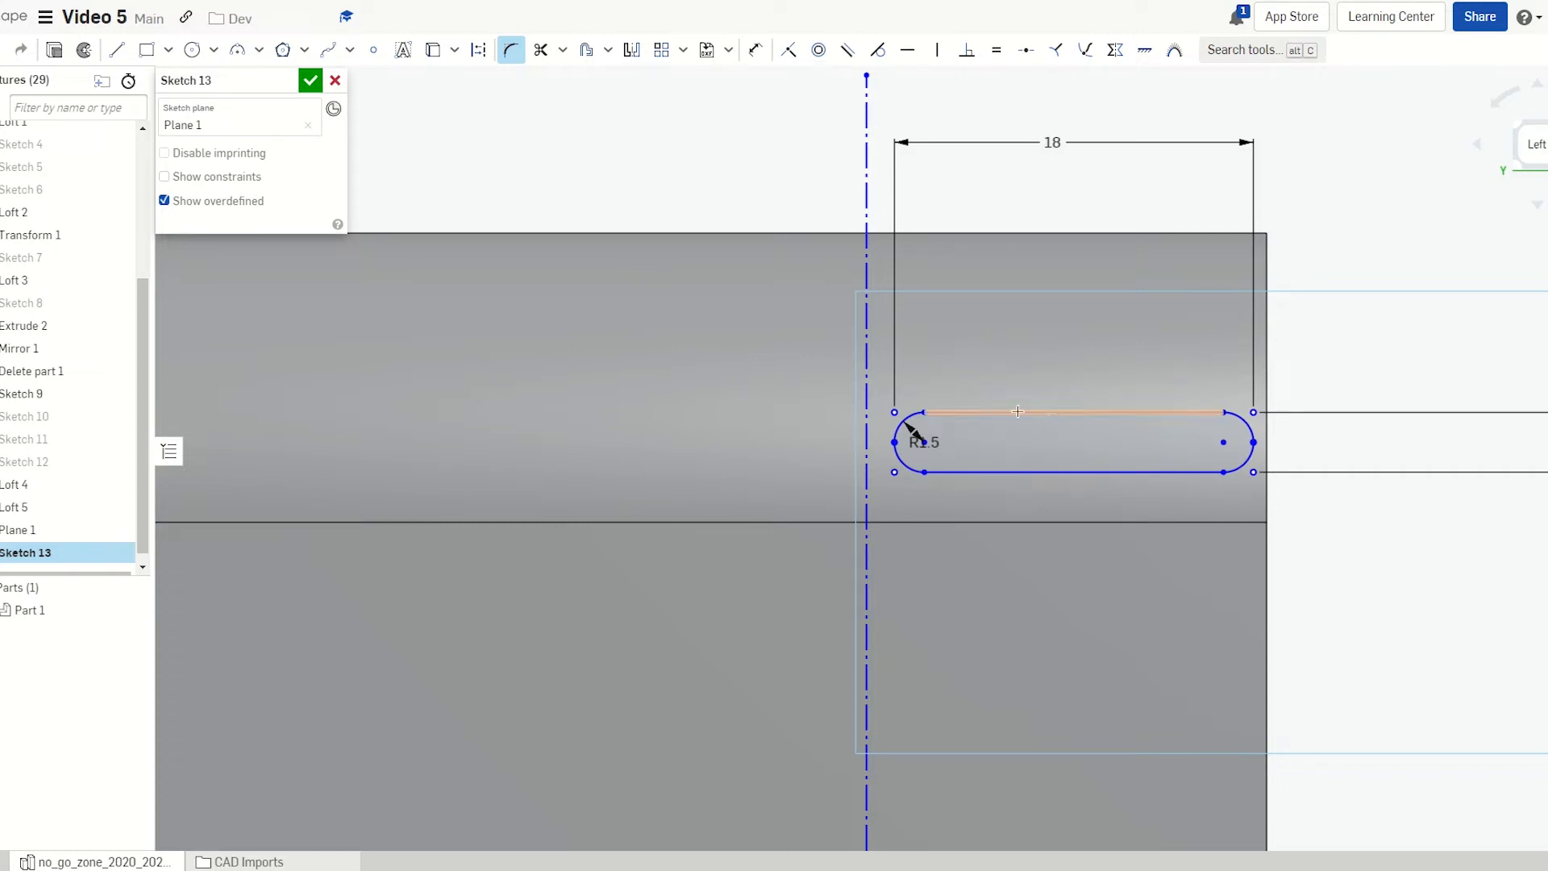
click(311, 81)
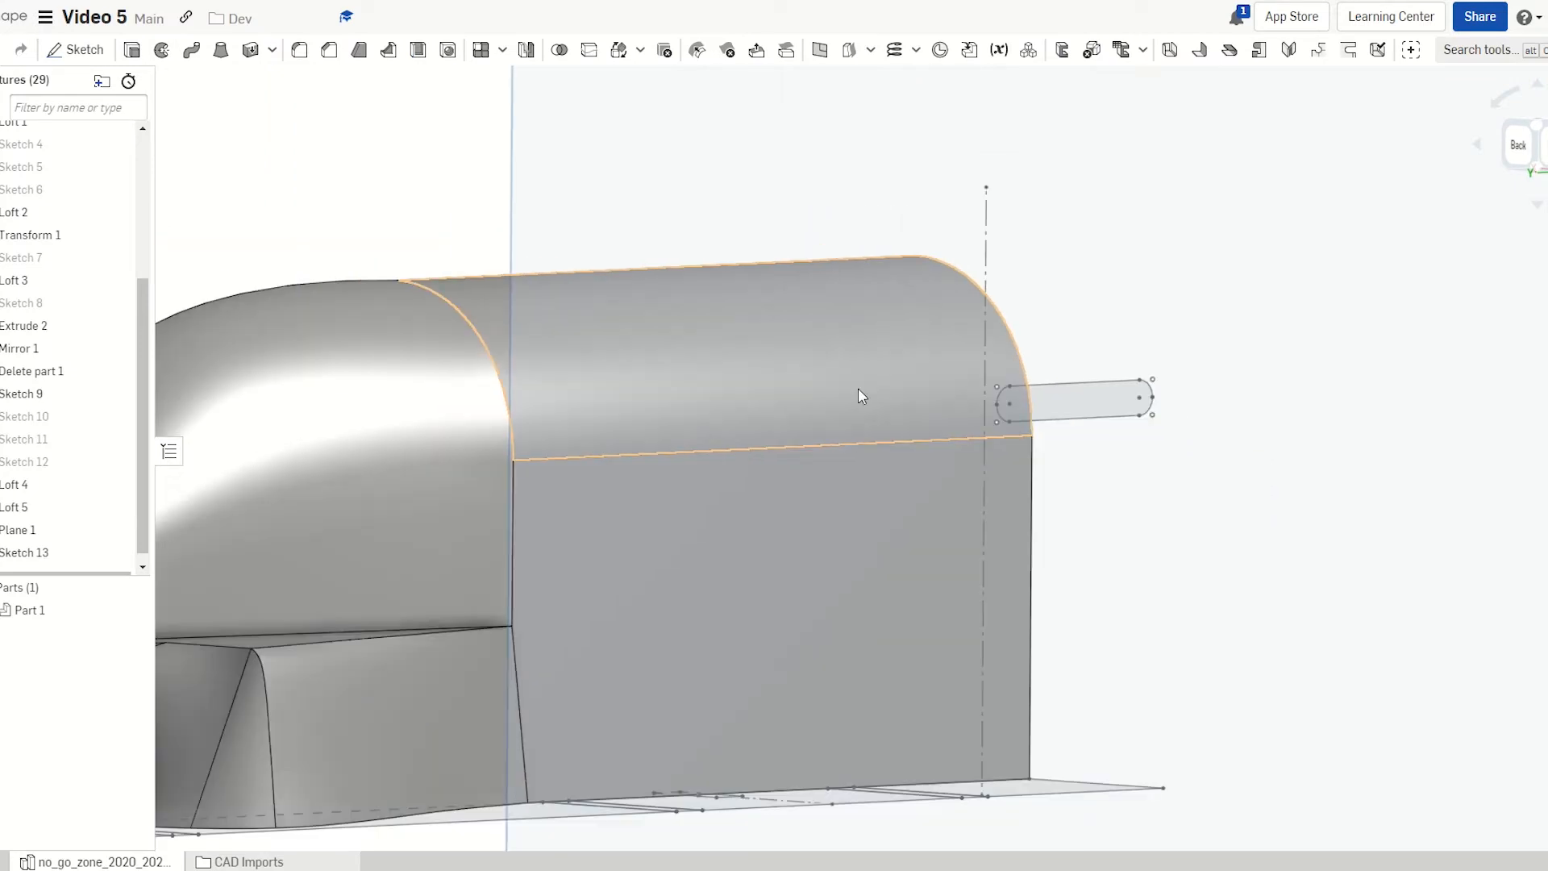
Extrude the Sketch 13 slot region Up to next face as Extrude 3
right_drag(847, 421, 884, 444)
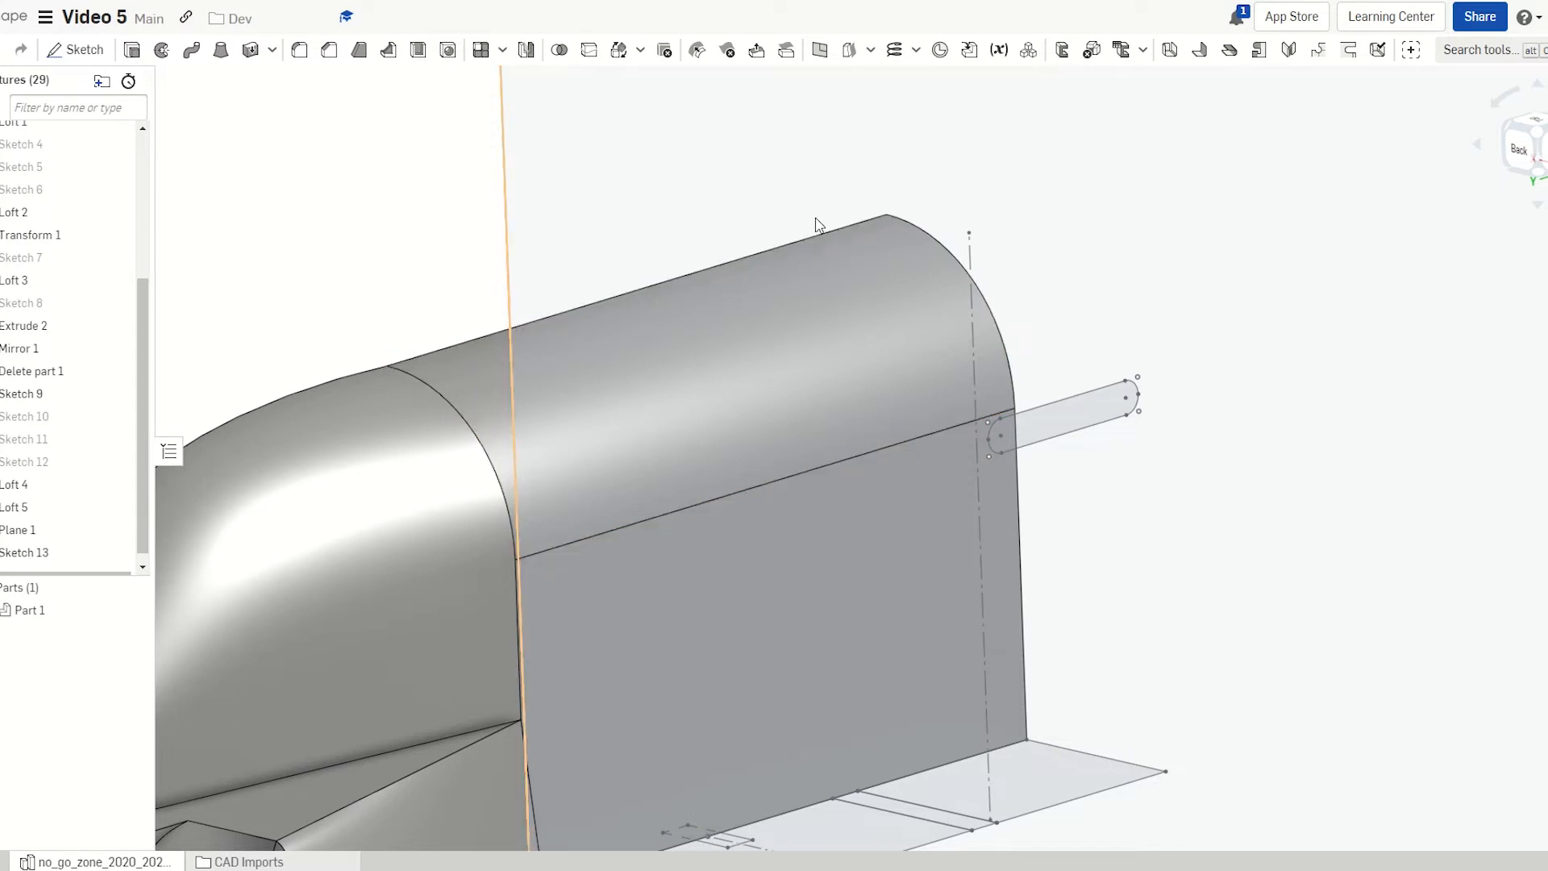
key(shift+e)
click(1055, 438)
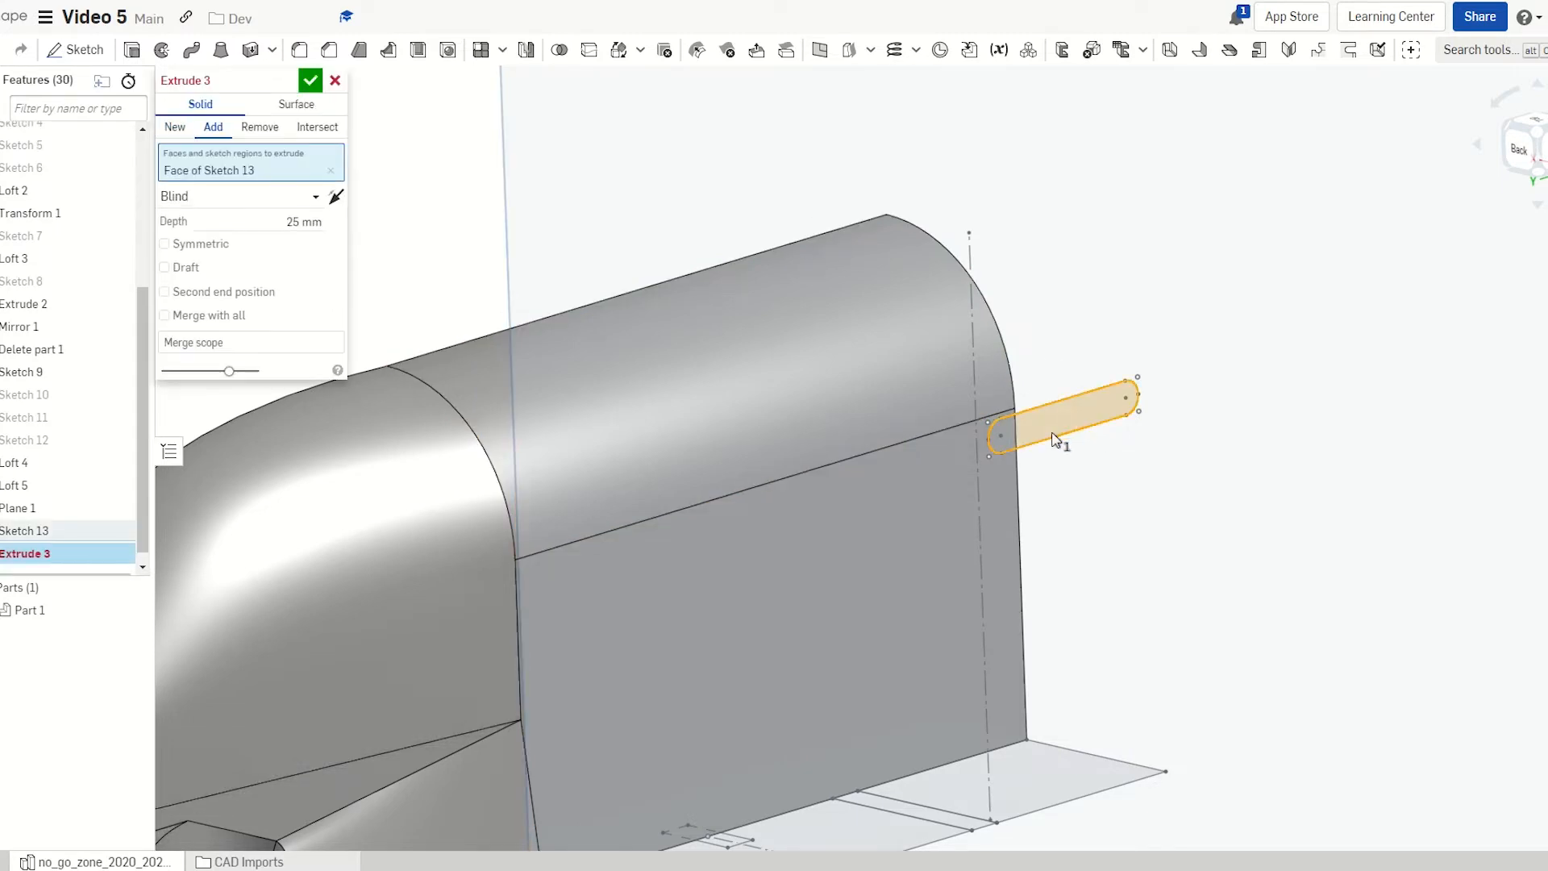
right_drag(1055, 440, 968, 417)
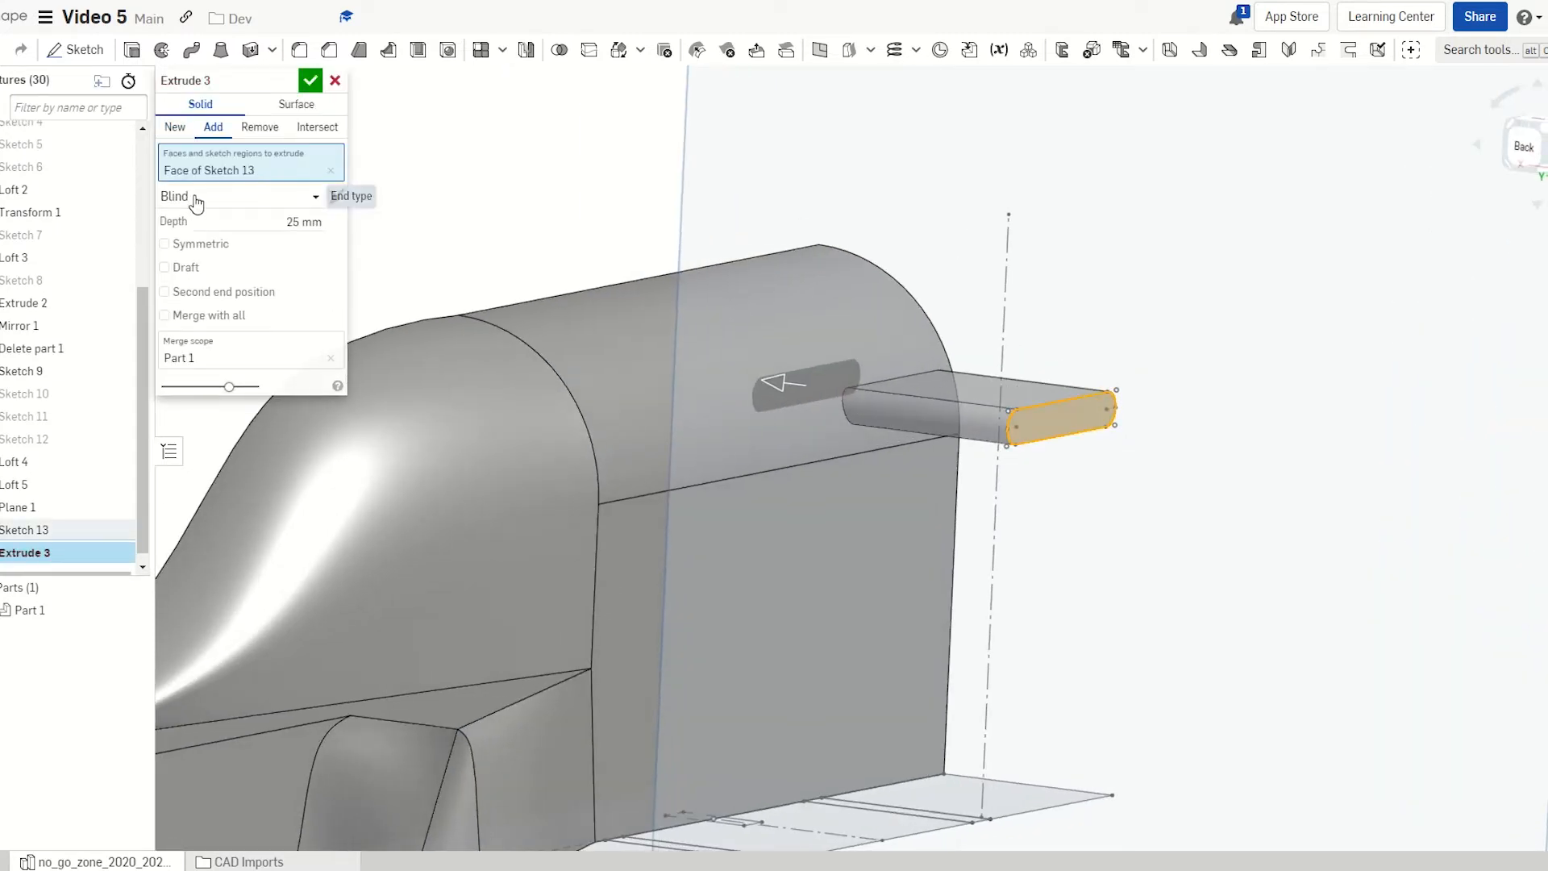
click(194, 197)
right_drag(582, 309, 571, 402)
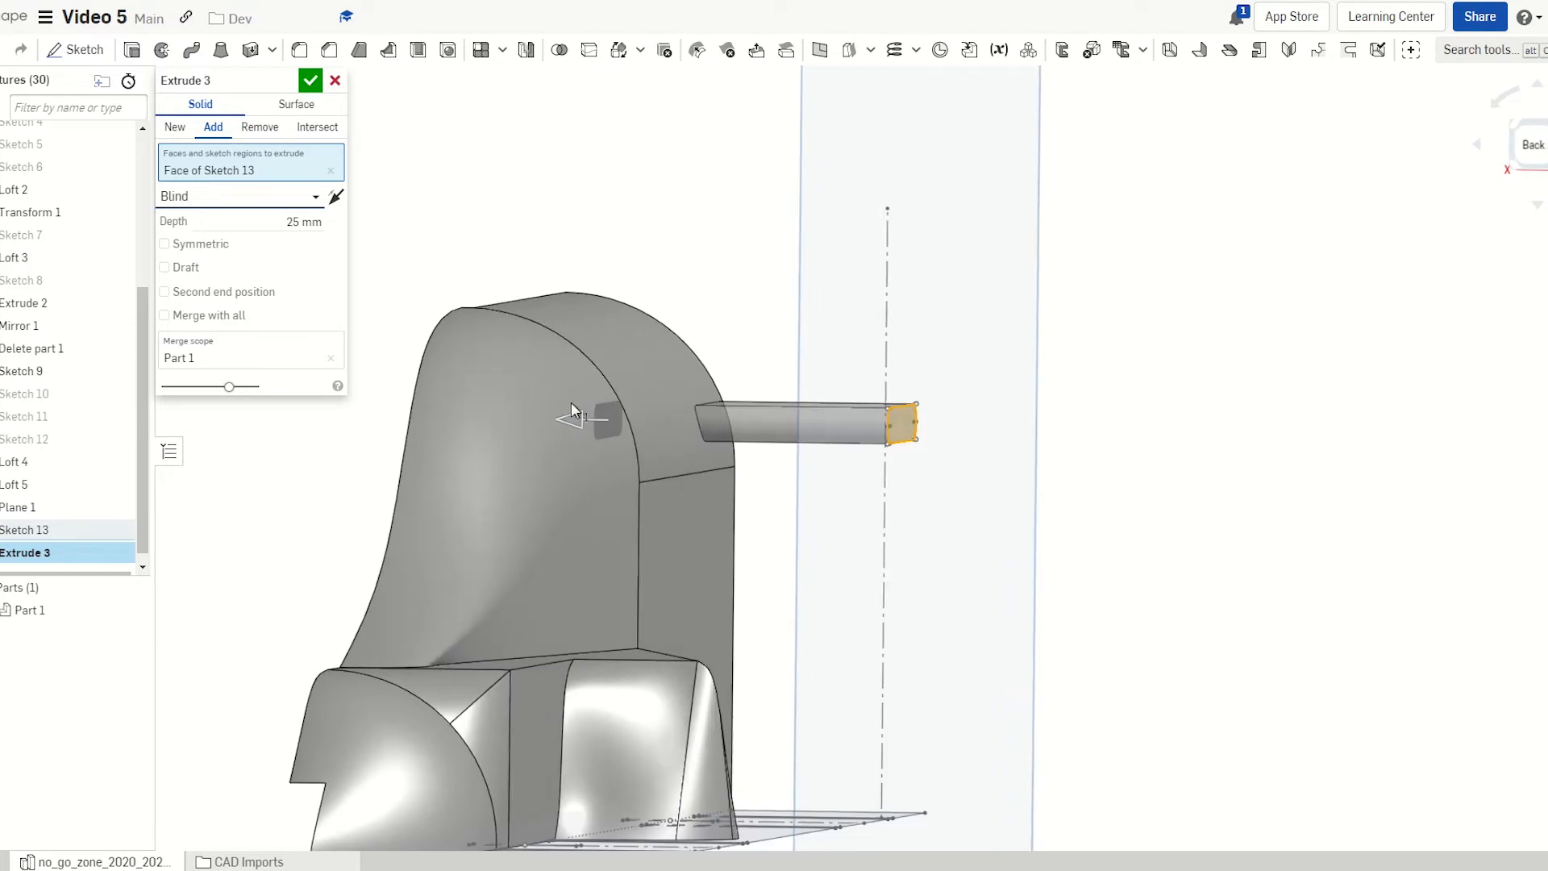
click(238, 197)
click(214, 245)
right_drag(501, 346, 670, 362)
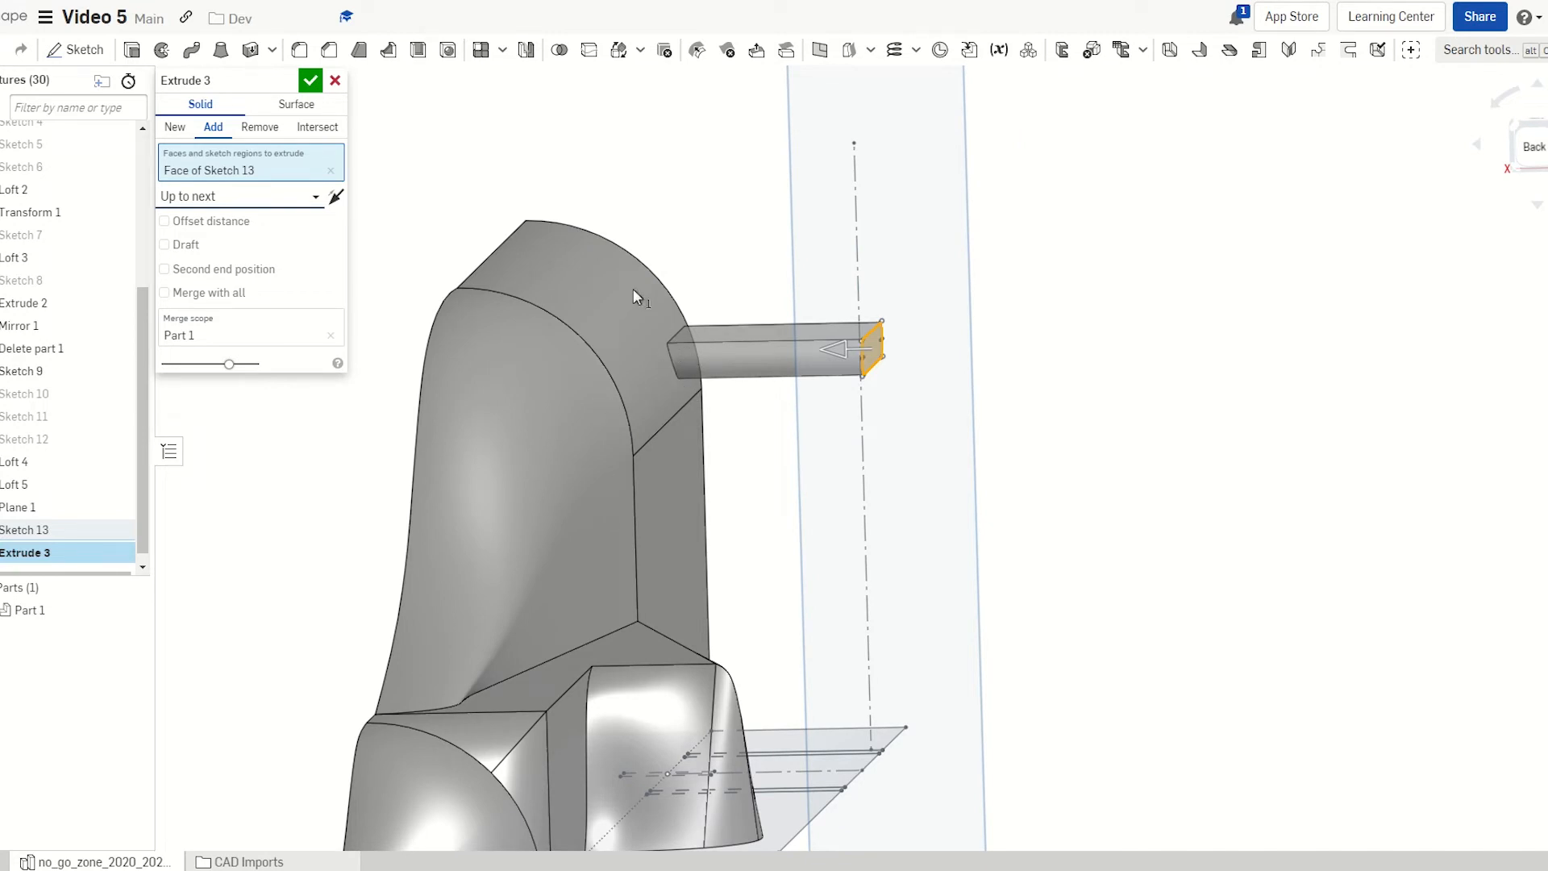
right_drag(598, 340, 523, 334)
click(310, 80)
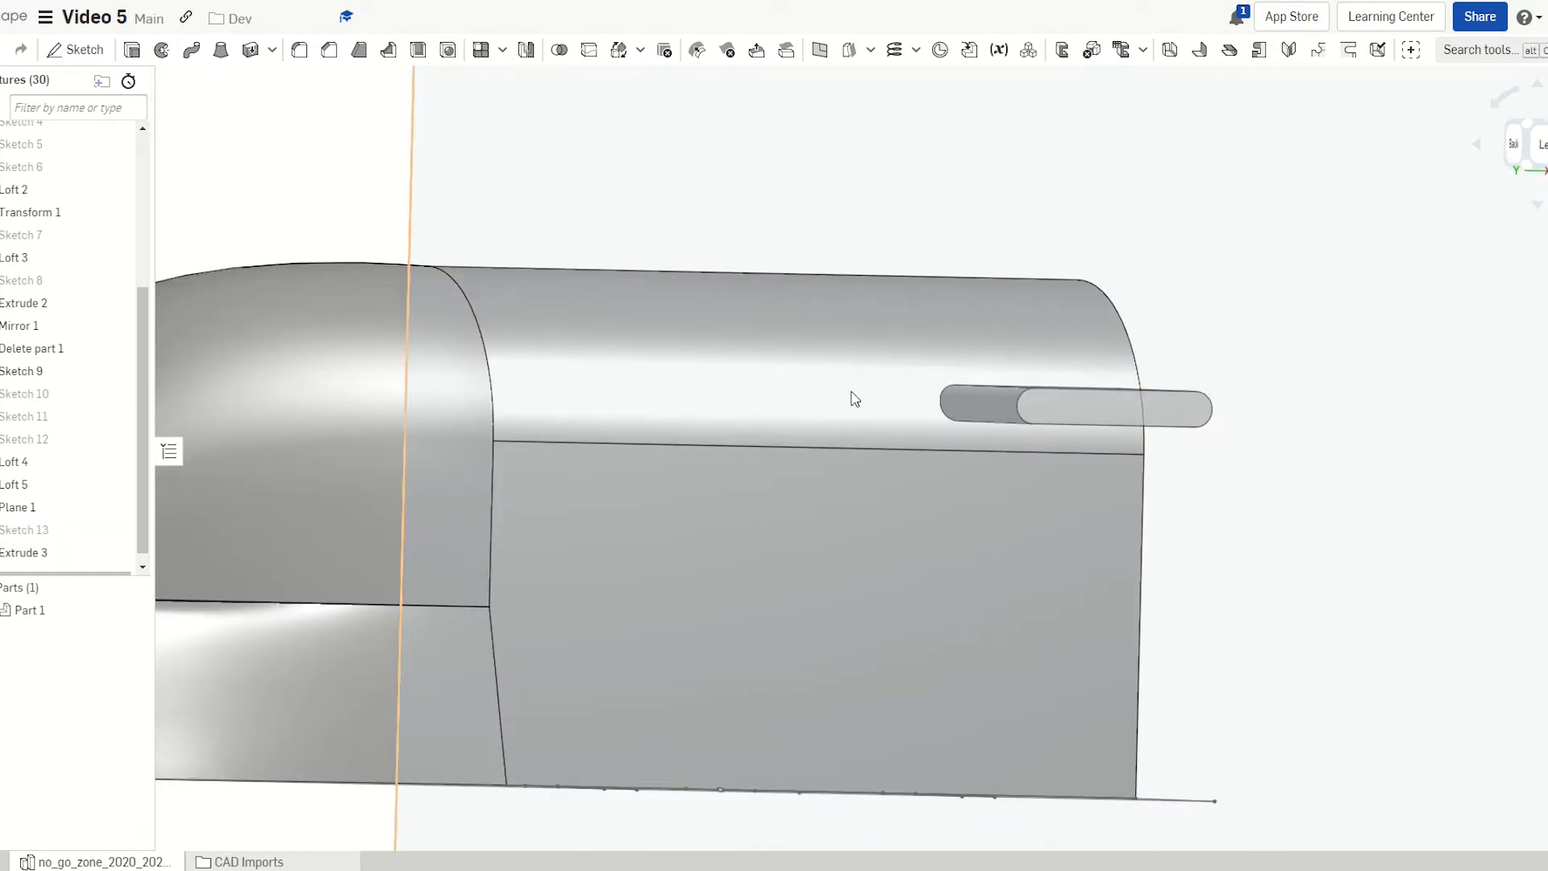
Edit Plane 1 to change its offset distance from 30 mm to 25 mm
right_drag(850, 397, 1017, 420)
click(1539, 143)
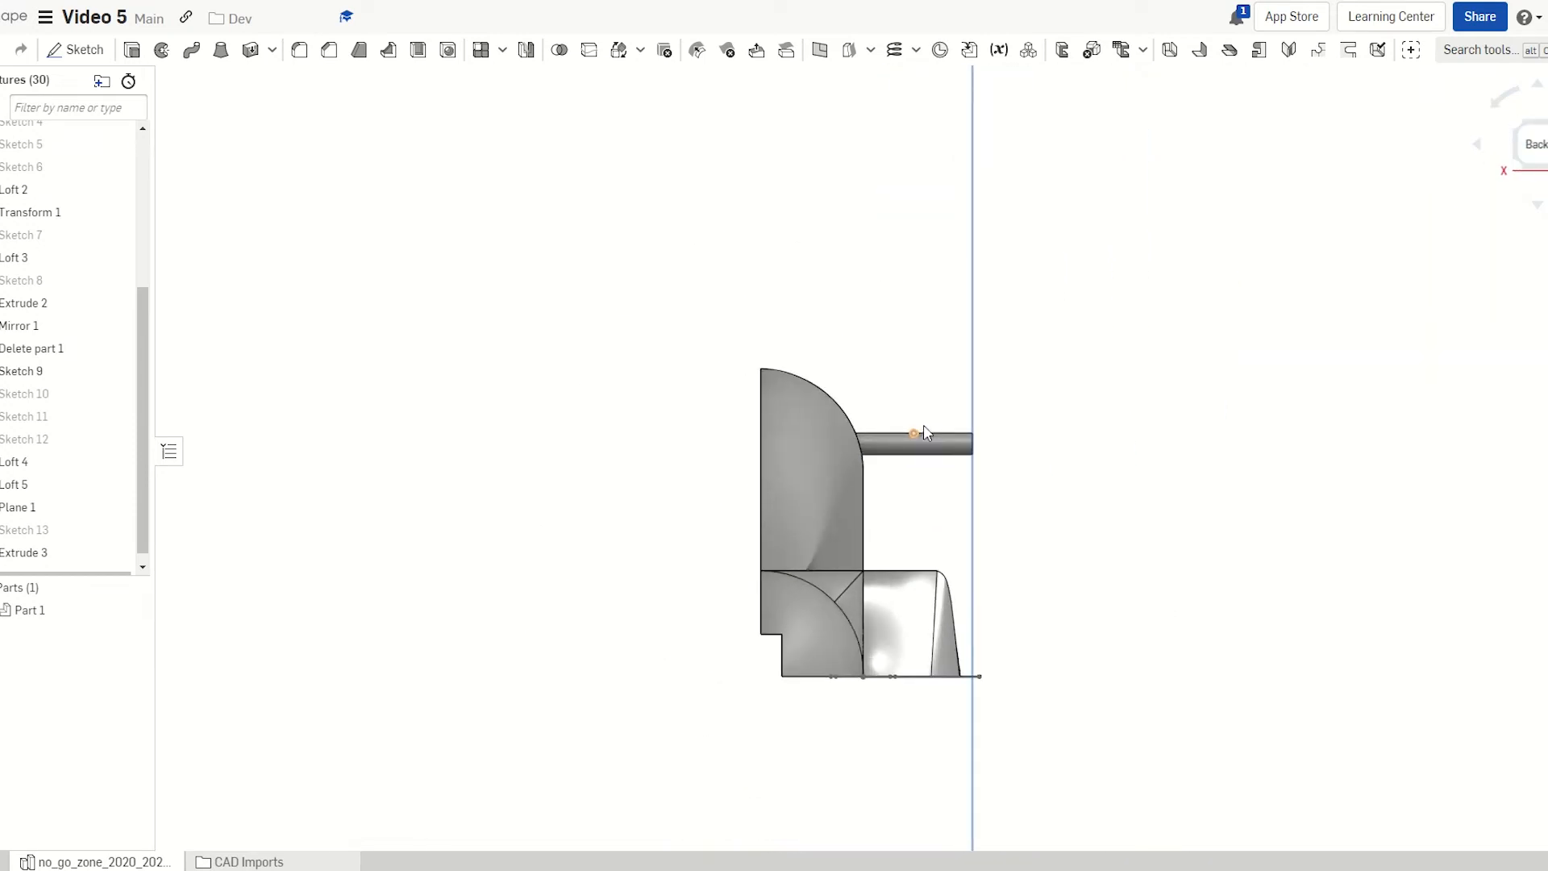
right_drag(912, 438, 872, 448)
double_click(33, 506)
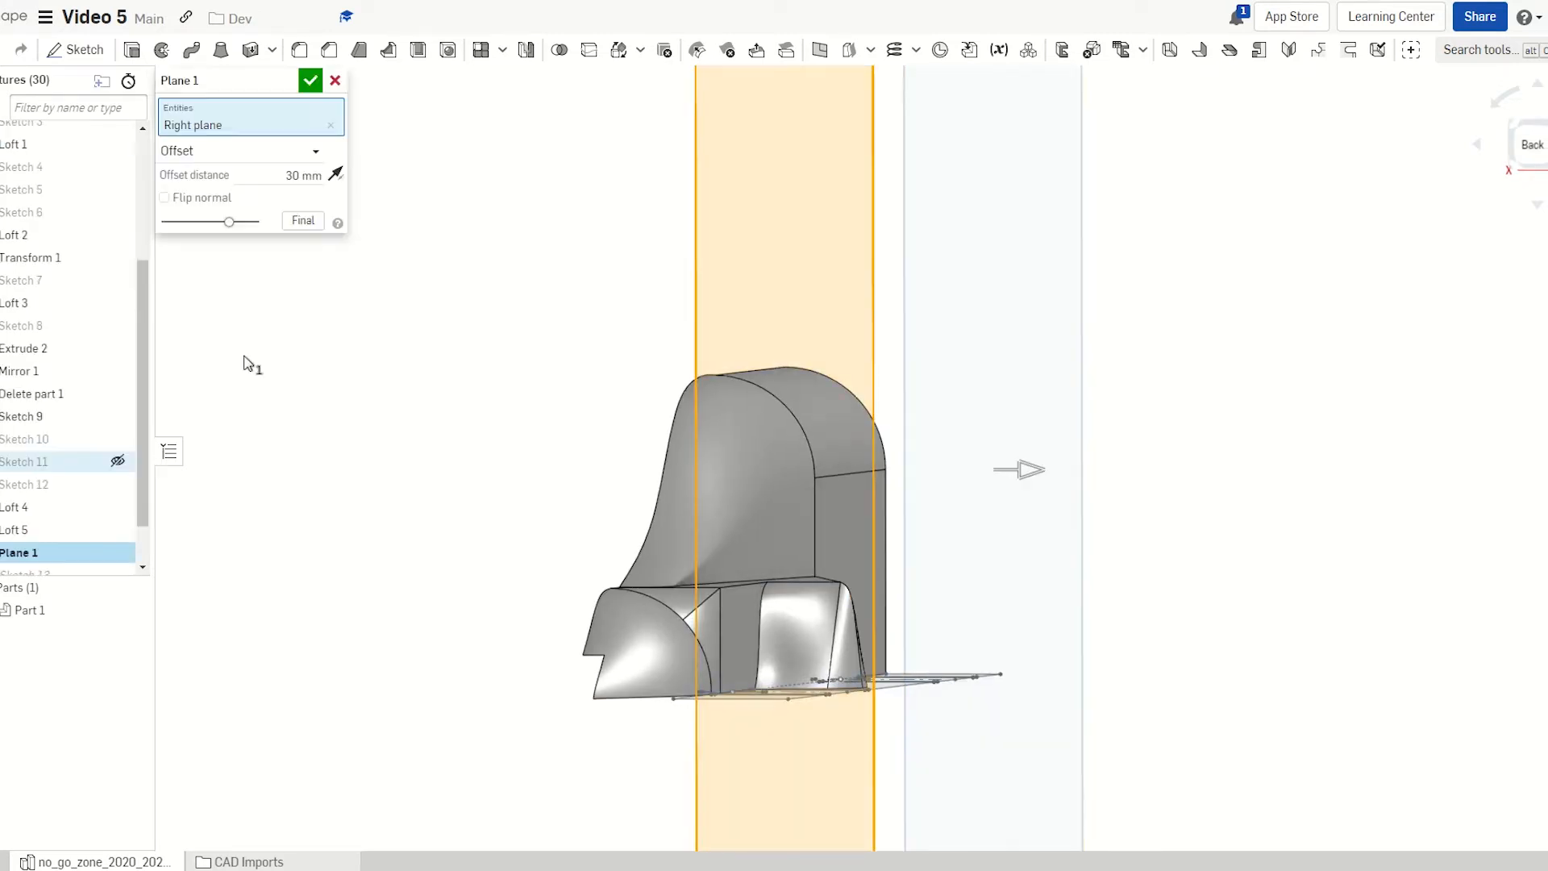
click(294, 157)
click(307, 179)
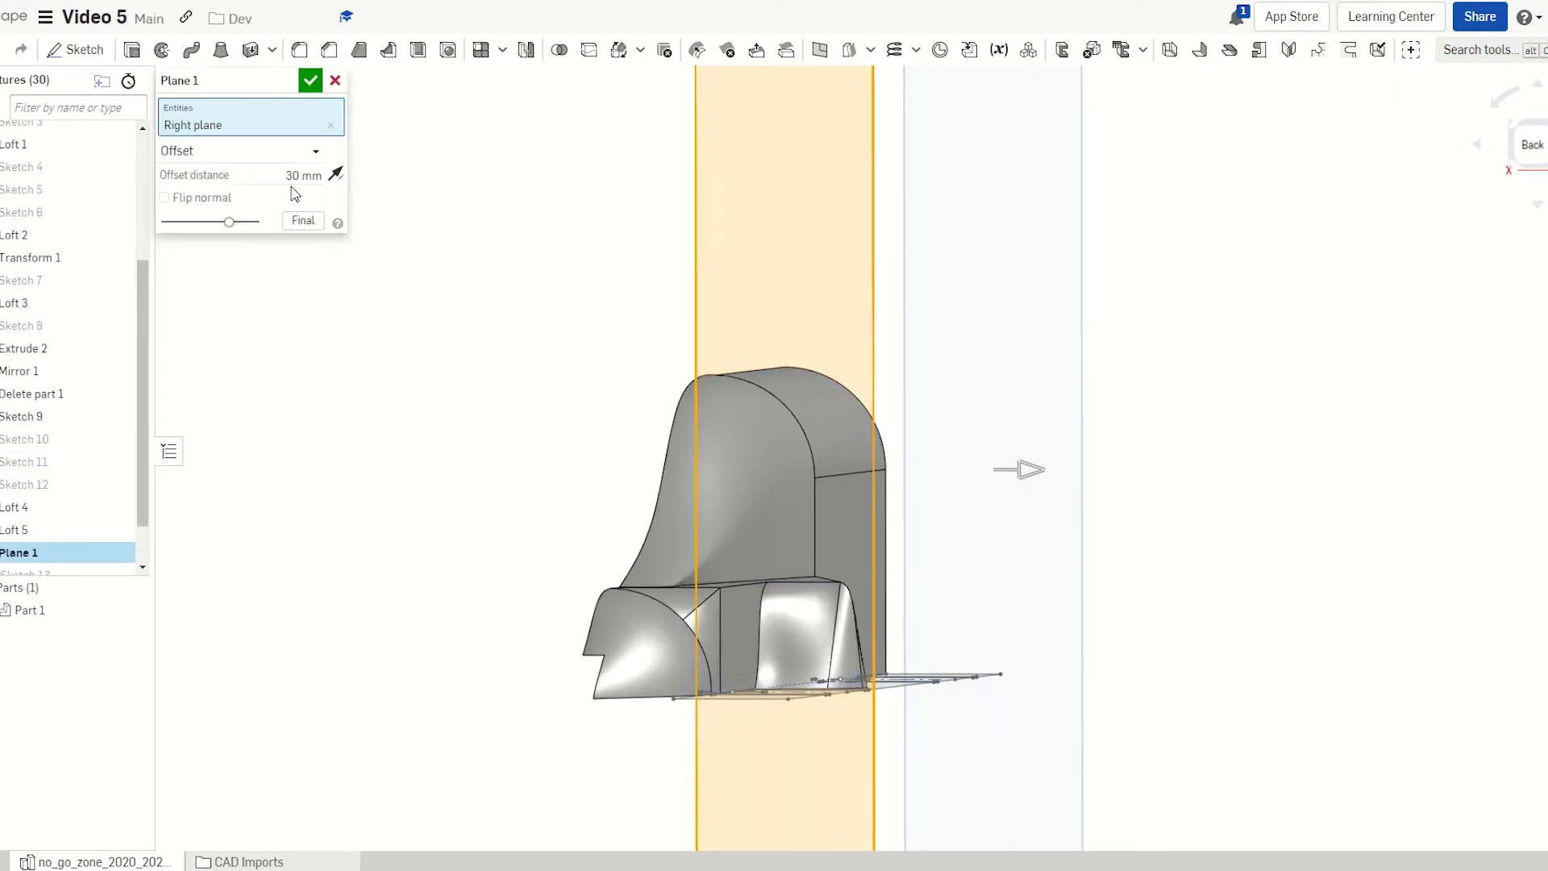
double_click(292, 174)
text(2)
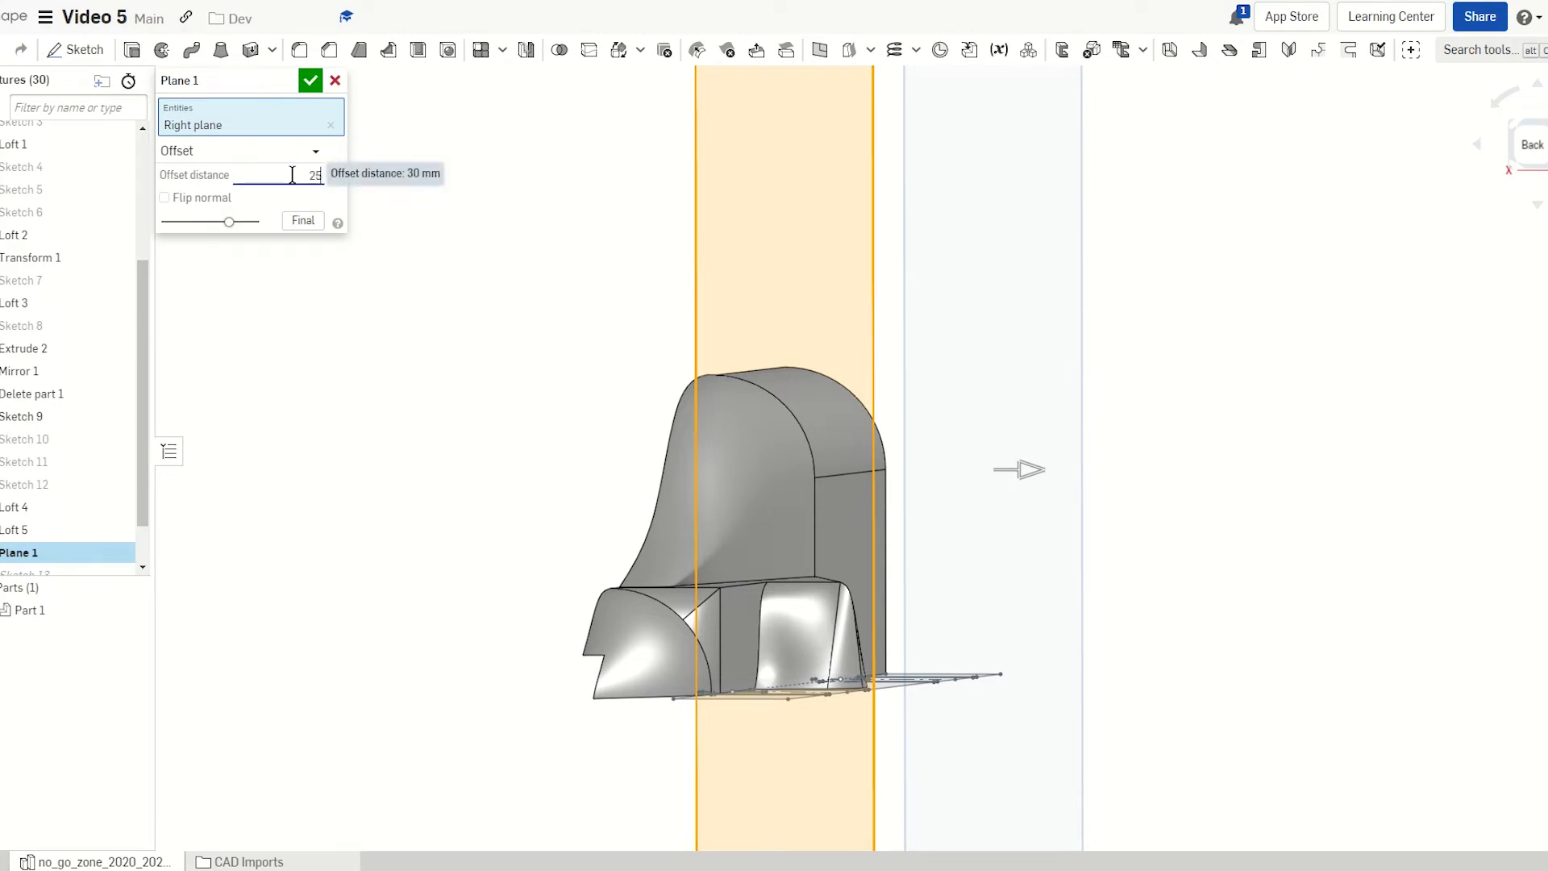
text(5)
key(Return)
click(310, 79)
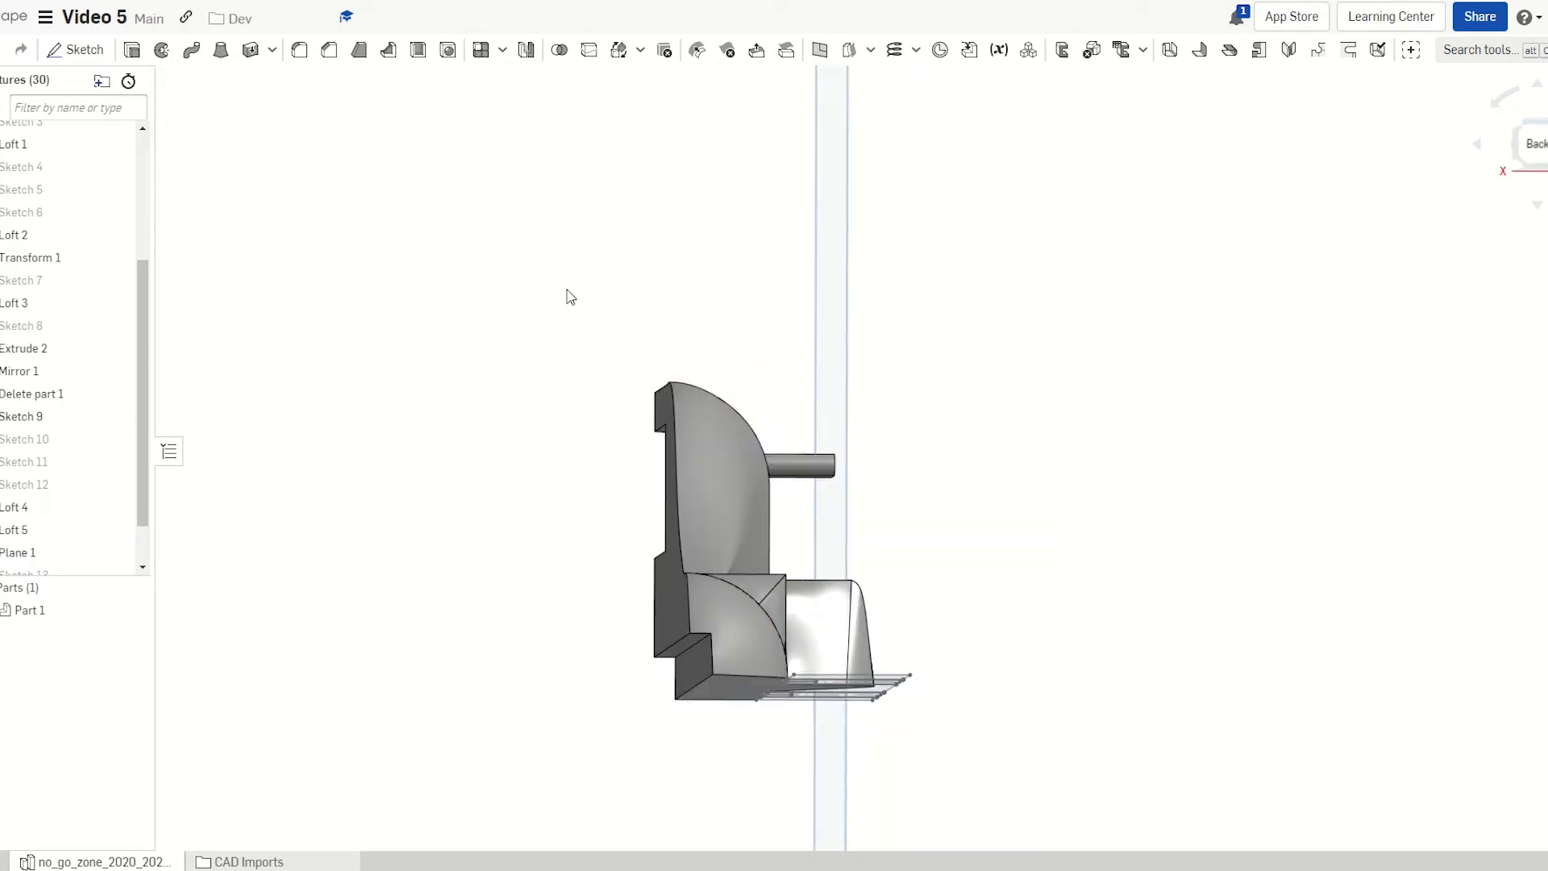
mouse_move(570, 297)
right_down()
mouse_move(532, 298)
mouse_move(553, 301)
right_up()
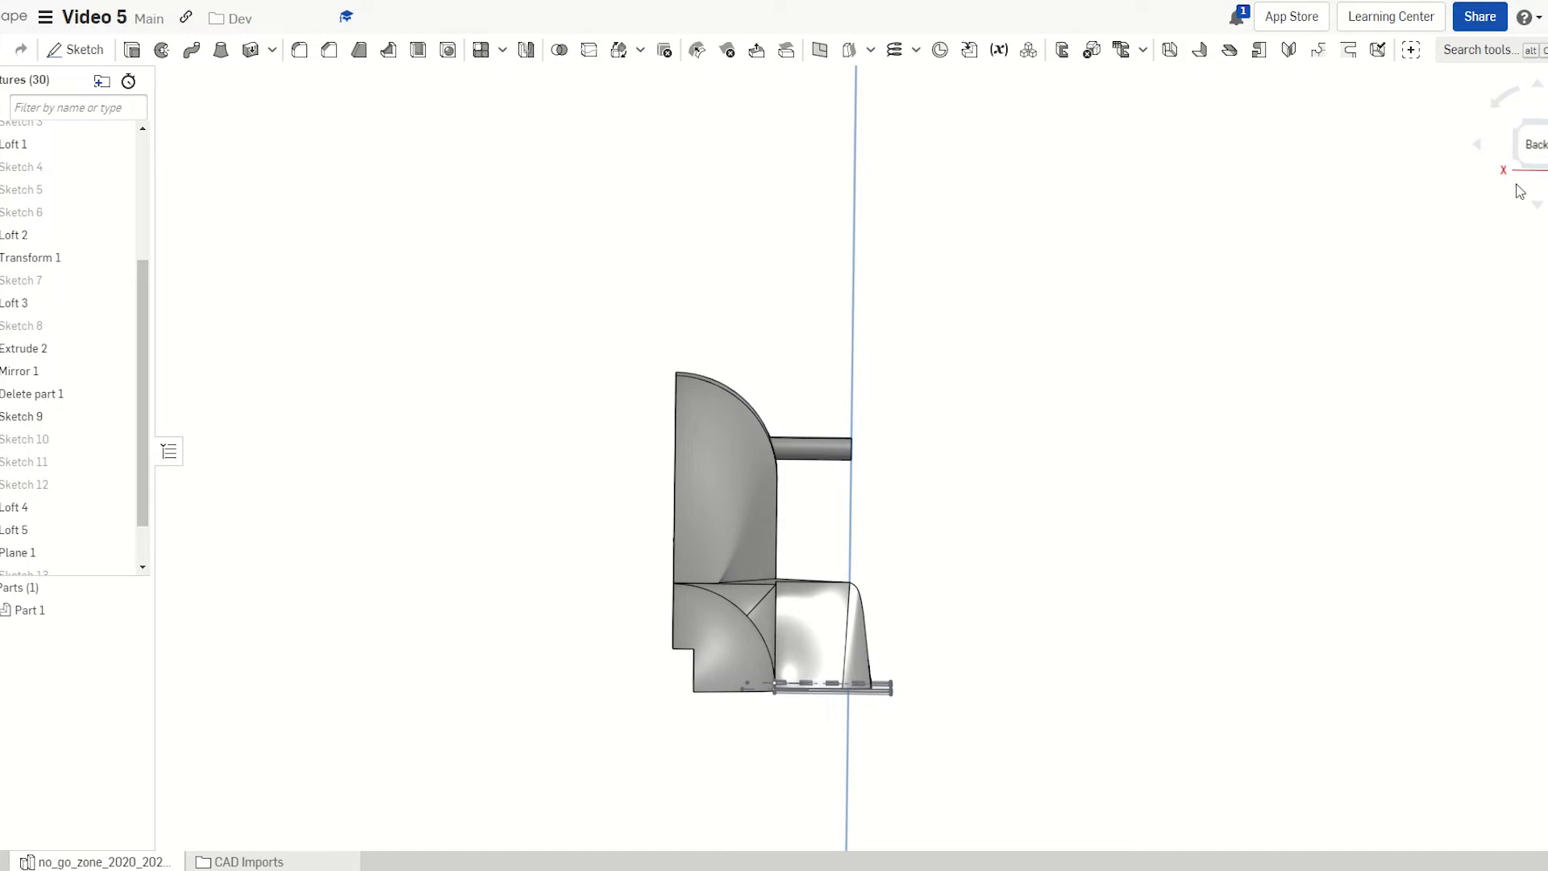
click(1530, 145)
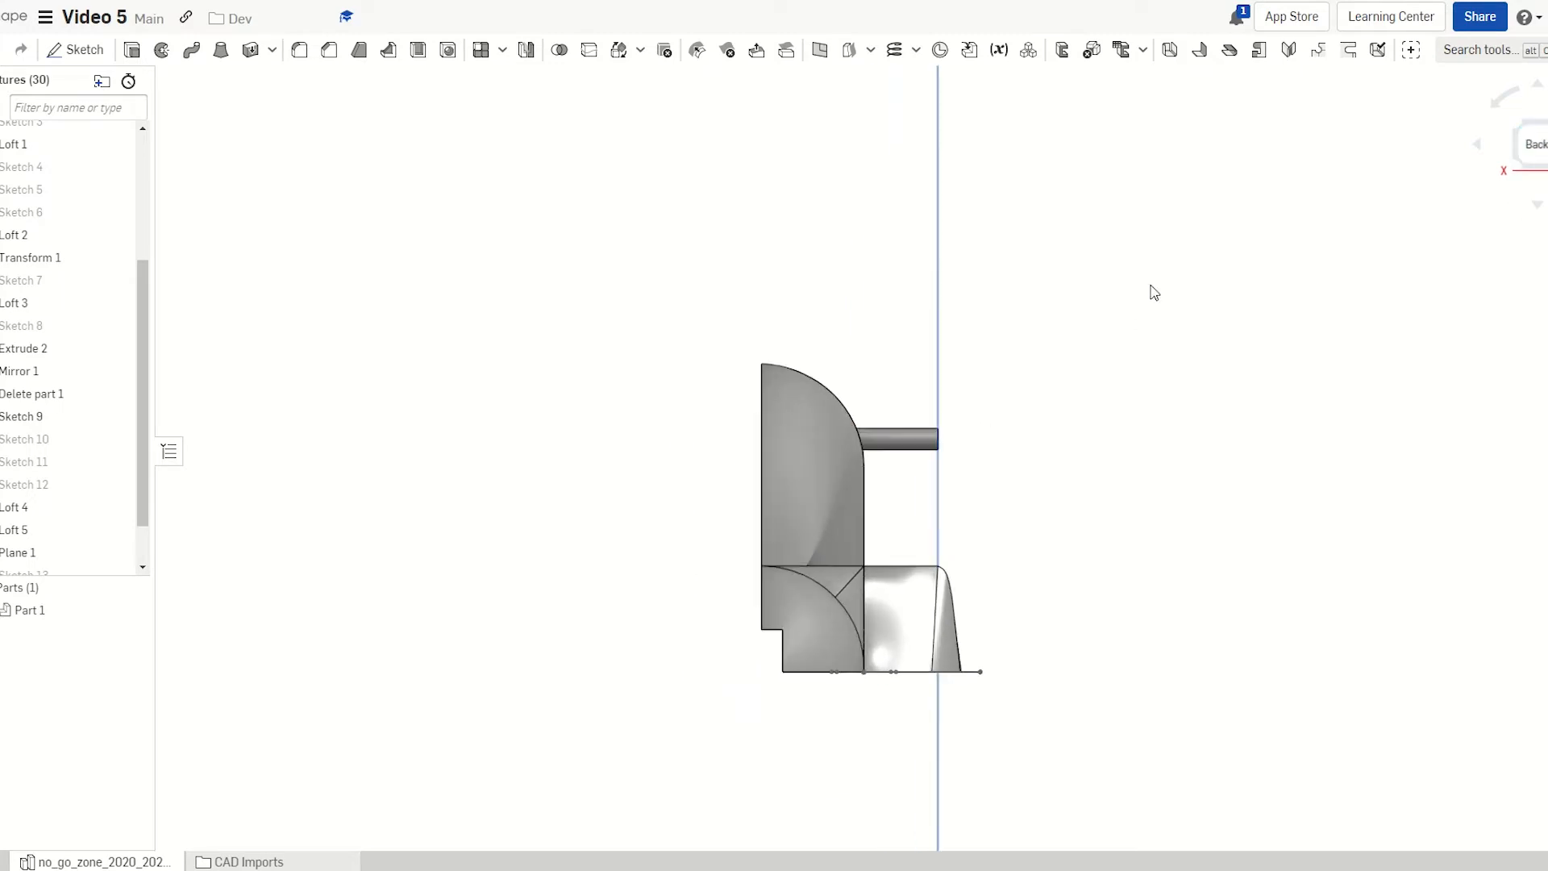
right_drag(386, 398, 355, 427)
scroll(1468, 336, up, 5)
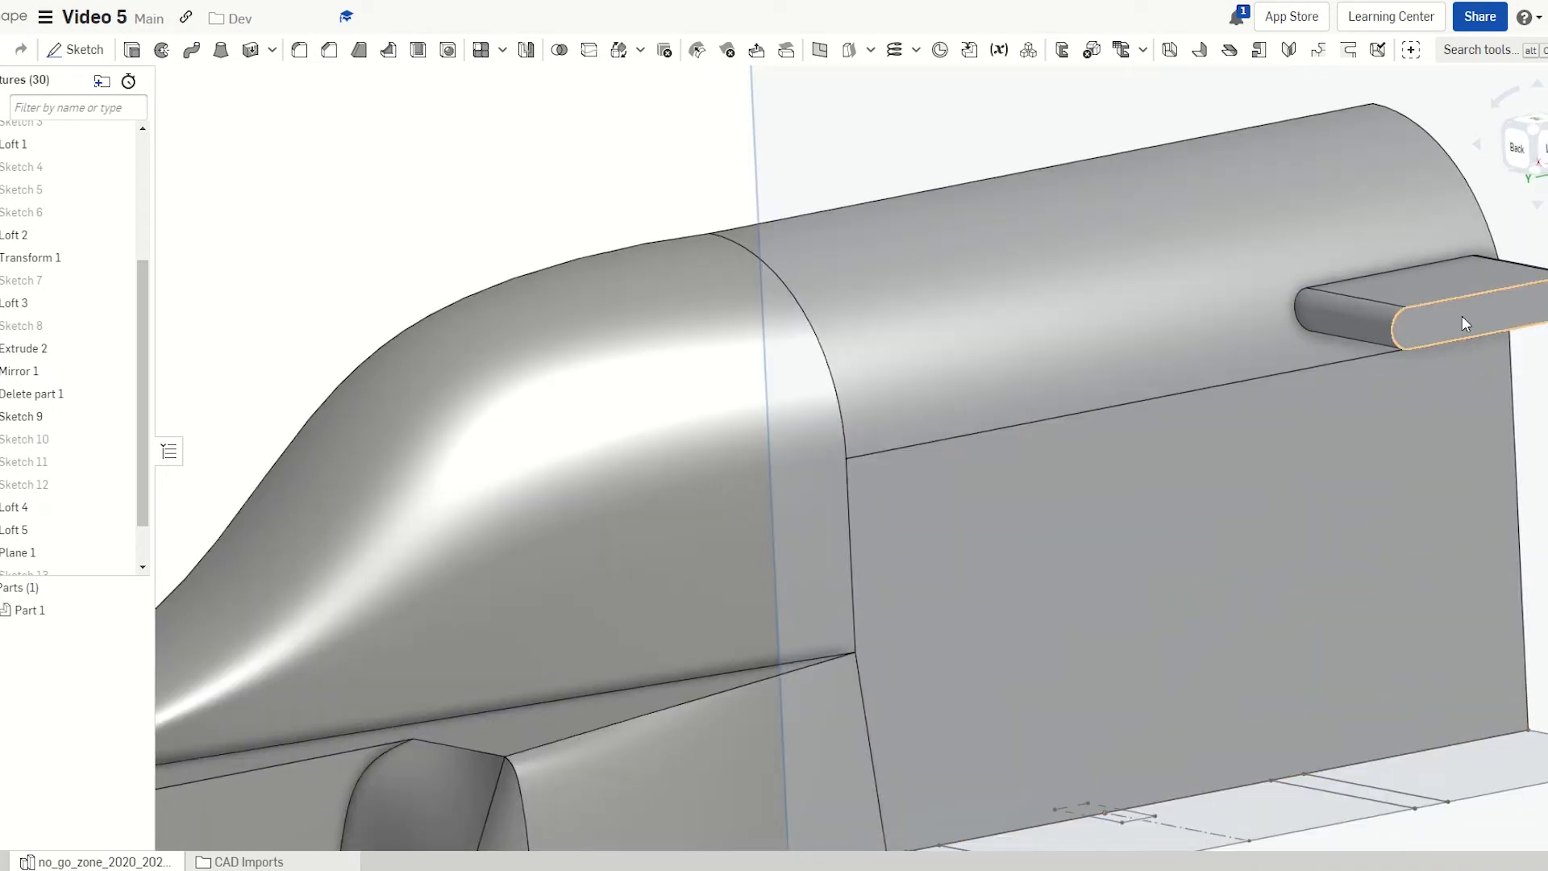
On the fin's end face, sketch a loop offset 0.5 mm around the slot outline
click(1463, 316)
key(shift+s)
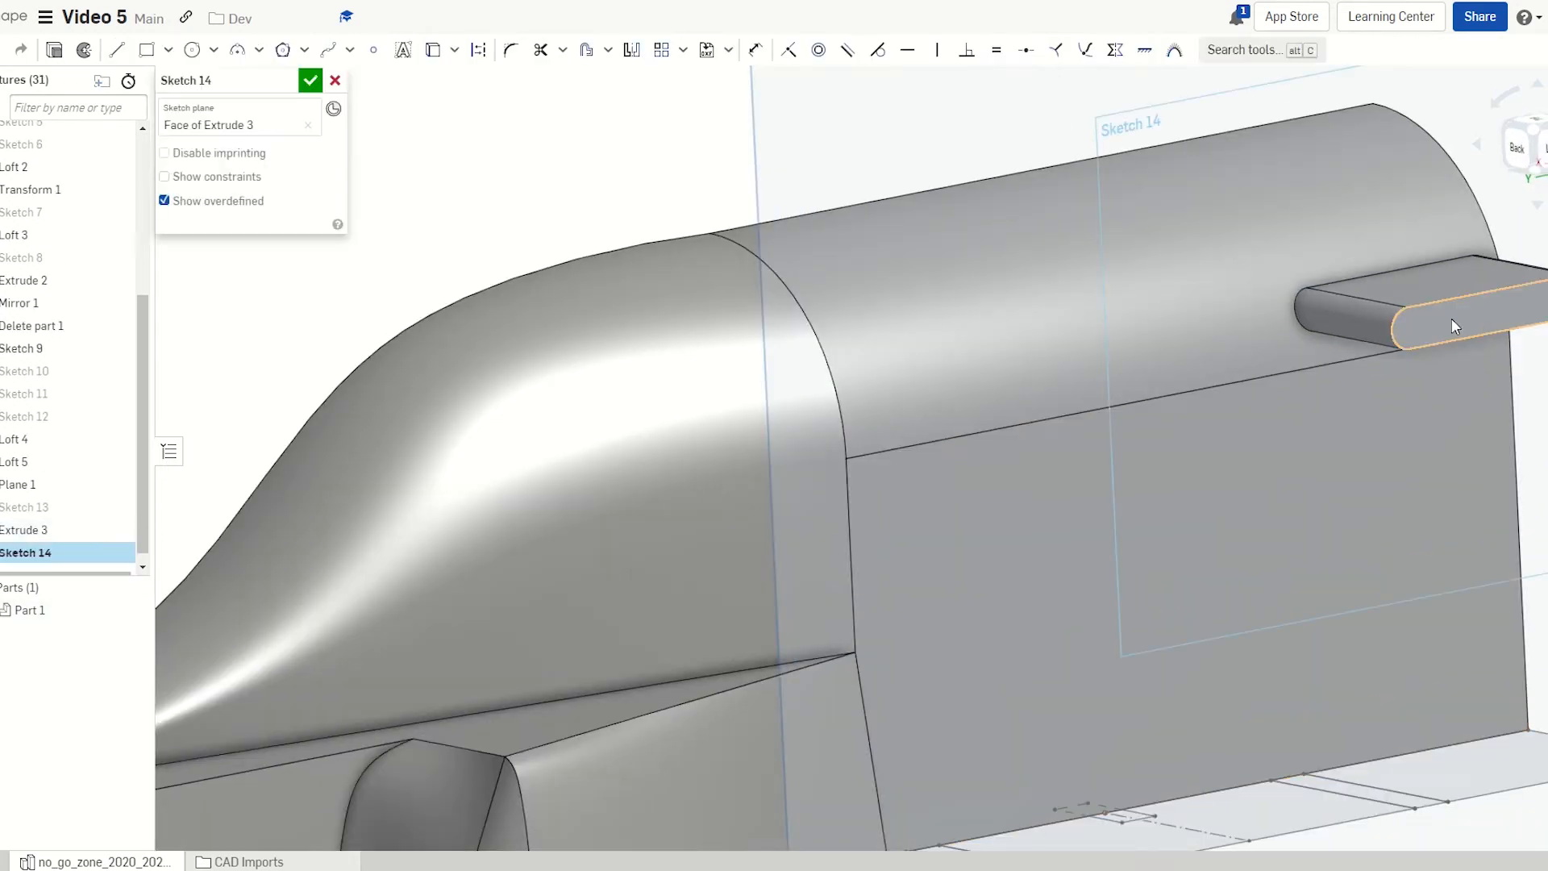
key(n)
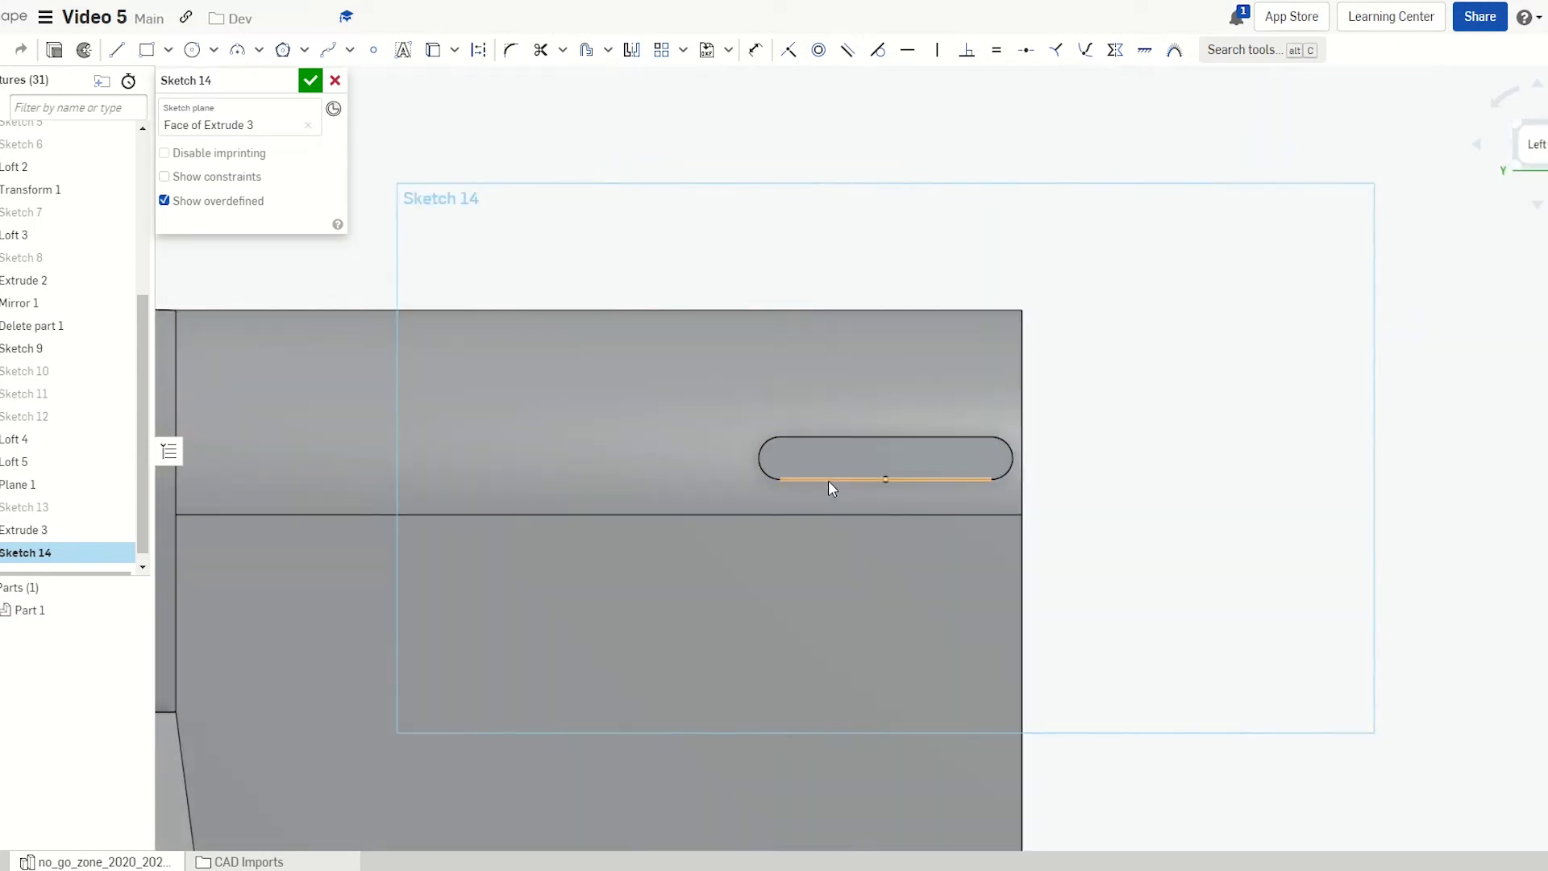
scroll(872, 440, up, 5)
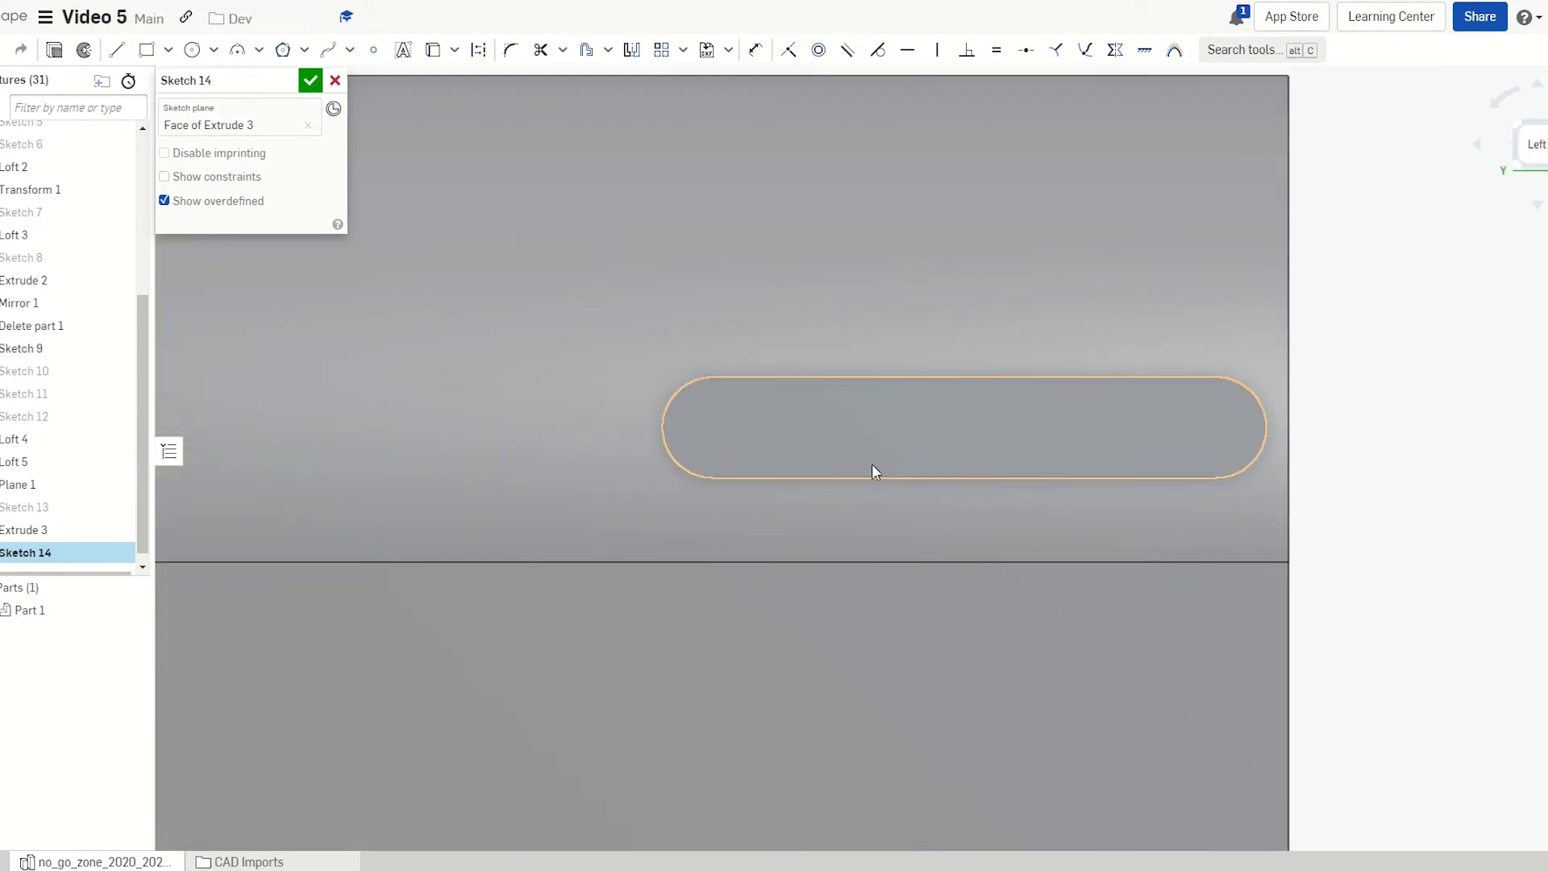
key(o)
click(845, 431)
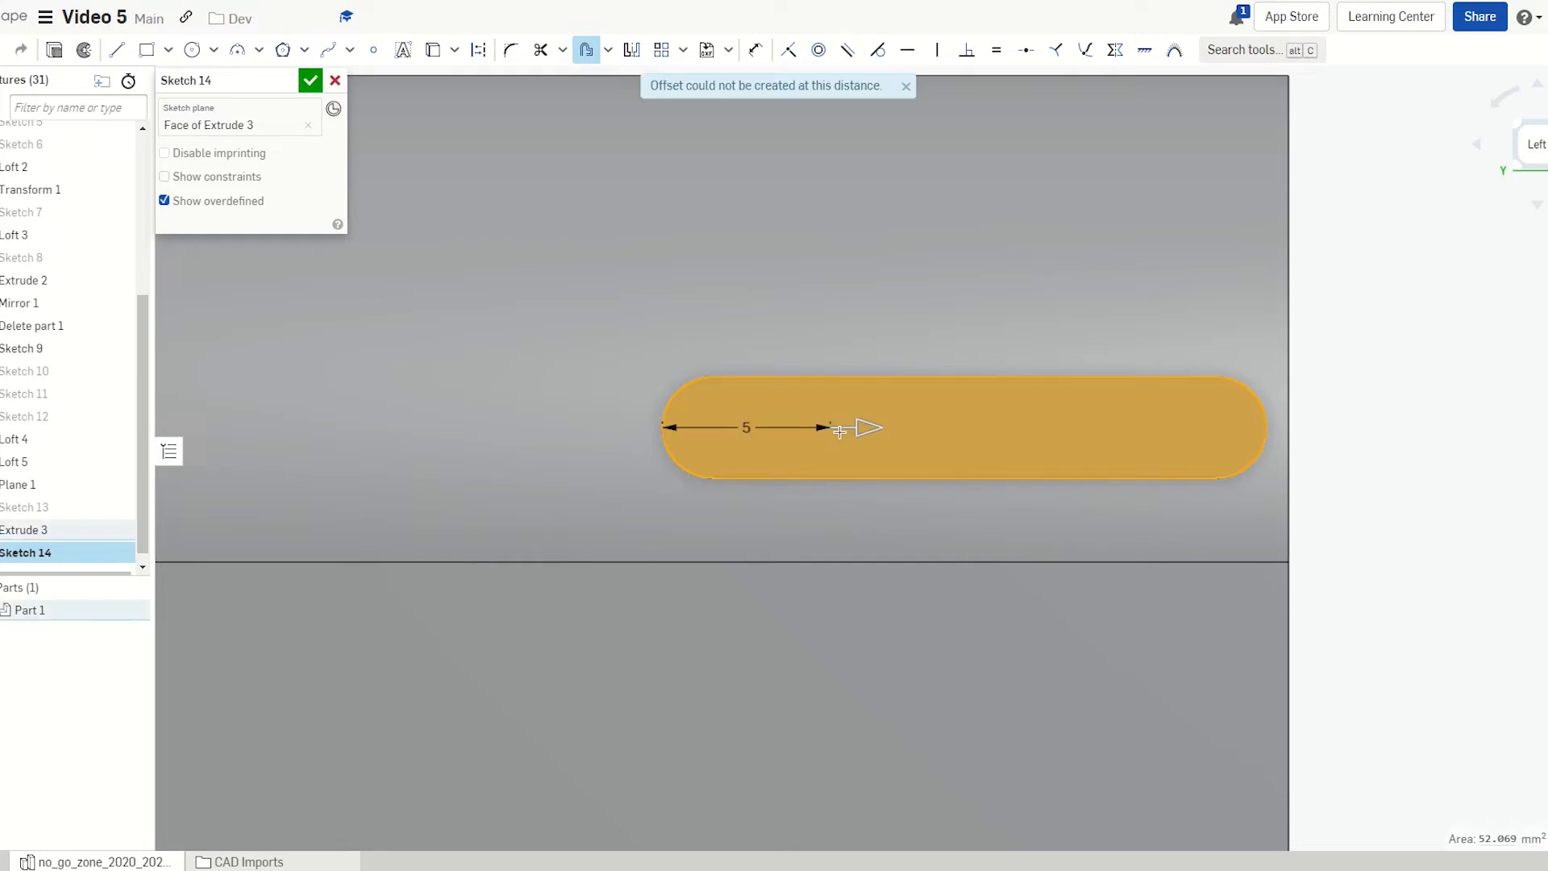
drag(865, 431, 637, 427)
double_click(638, 427)
text(0.5)
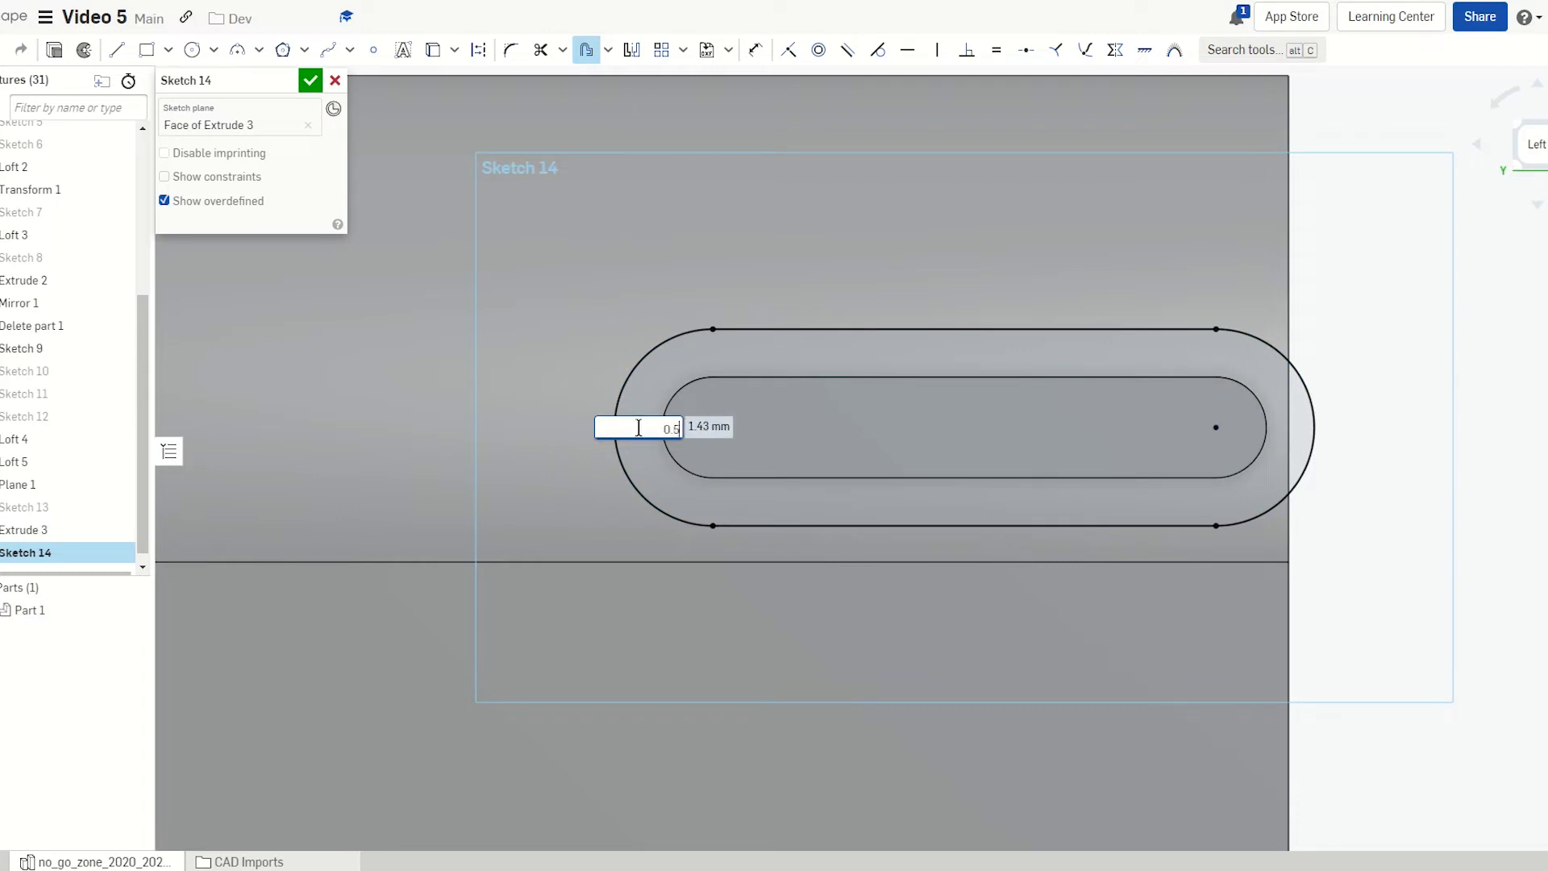
key(Return)
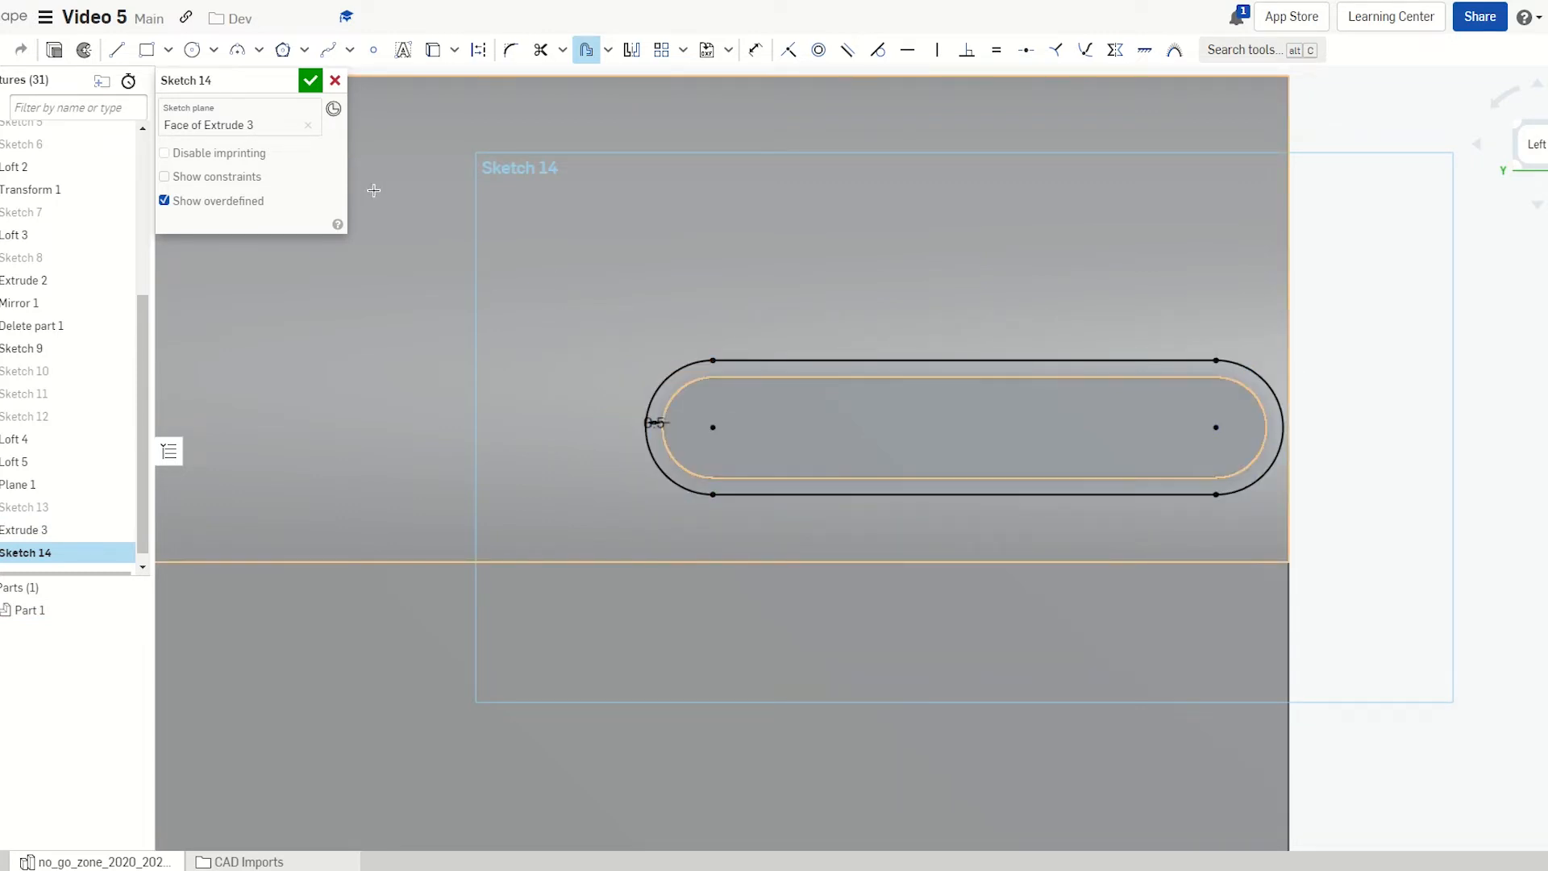
key(shift+e)
right_drag(876, 432, 1088, 437)
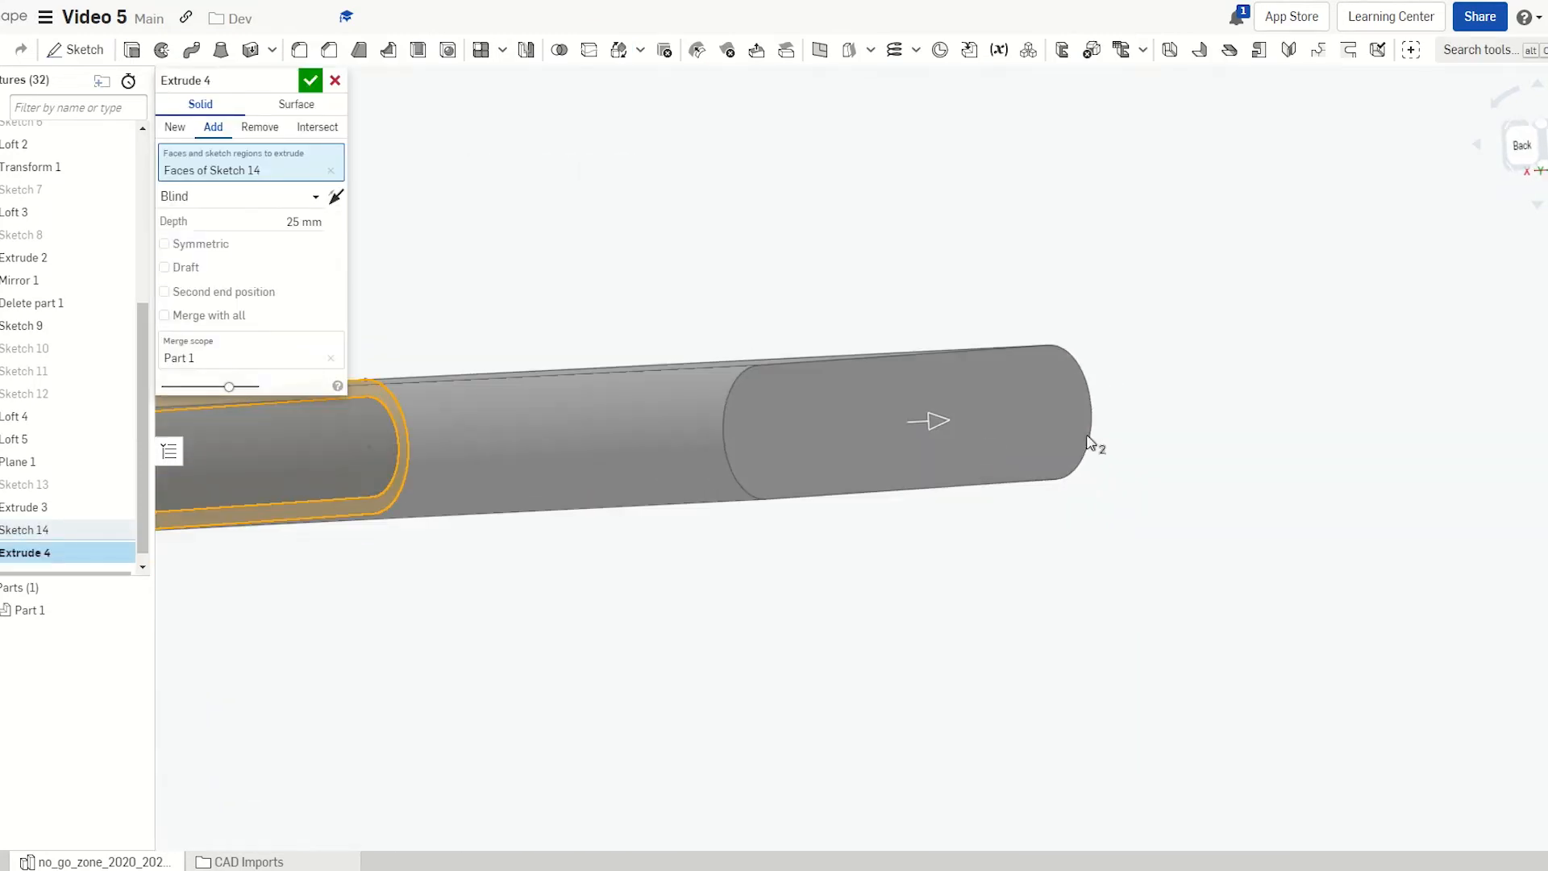
Extrude Sketch 14 to a depth of 0.5 mm as Extrude 4
scroll(1087, 437, down, 5)
middle_drag(710, 451, 751, 461)
mouse_move(752, 461)
right_down()
mouse_move(815, 501)
mouse_move(795, 508)
mouse_move(565, 387)
right_up()
click(300, 221)
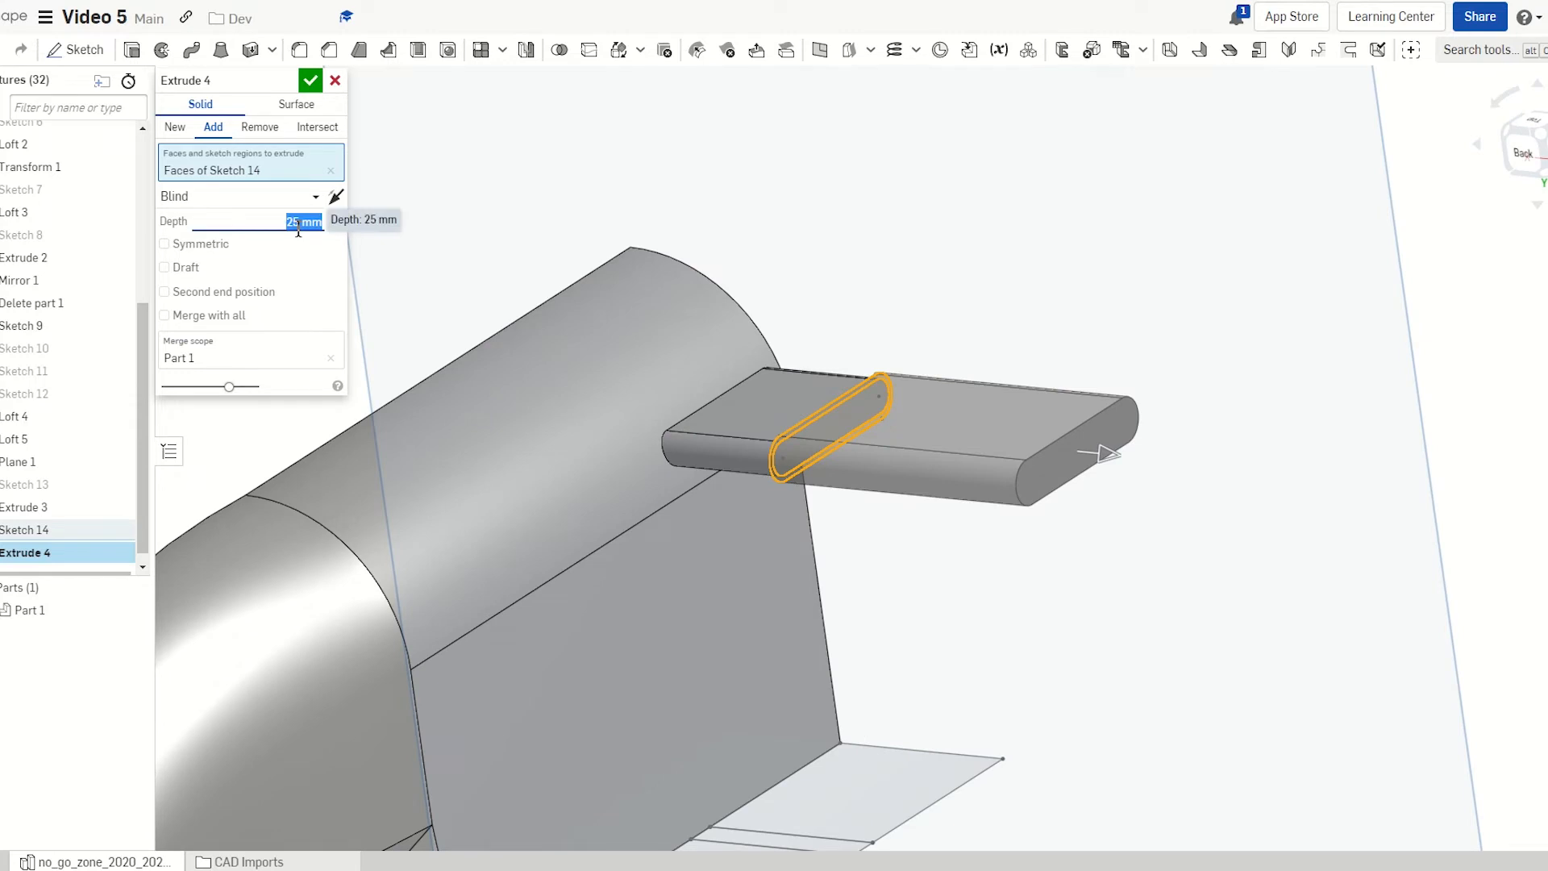
text(0.5)
key(Return)
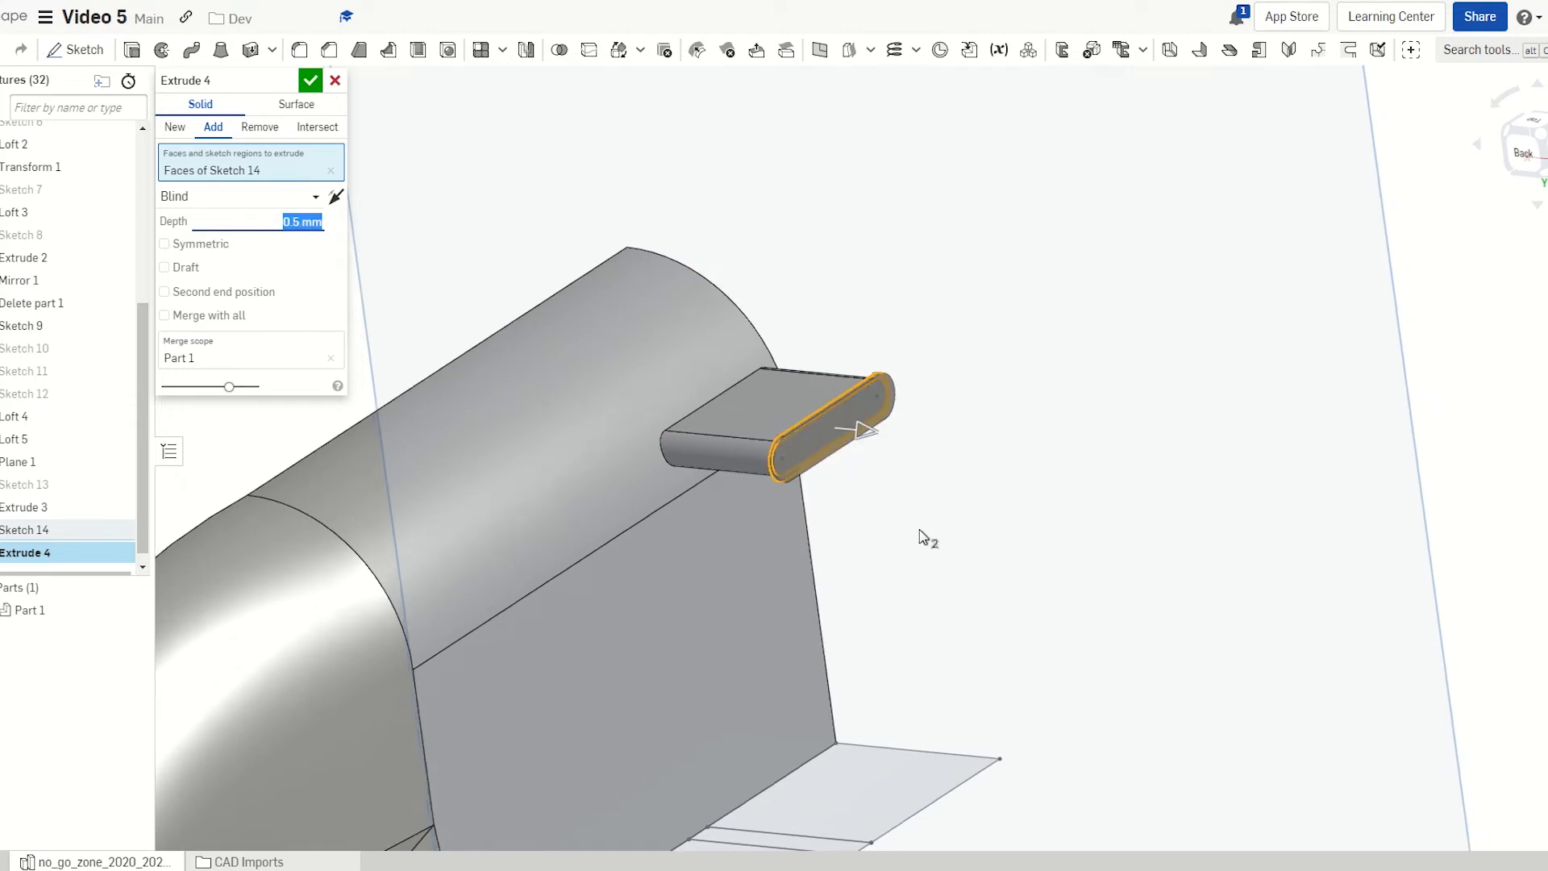
right_drag(919, 538, 459, 162)
click(310, 80)
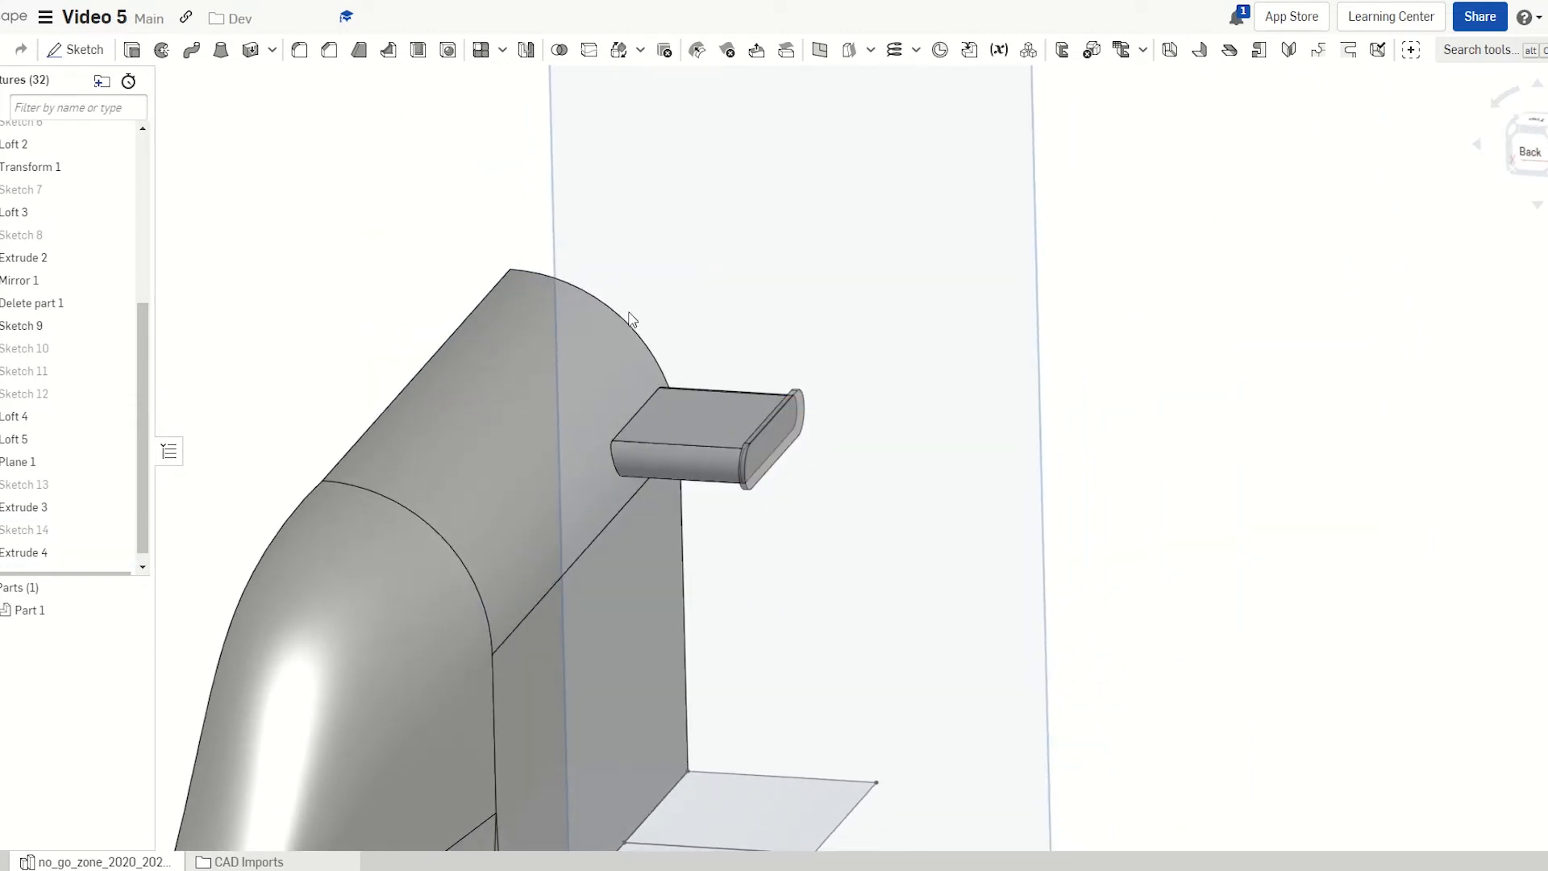
scroll(719, 460, up, 5)
right_drag(875, 469, 814, 433)
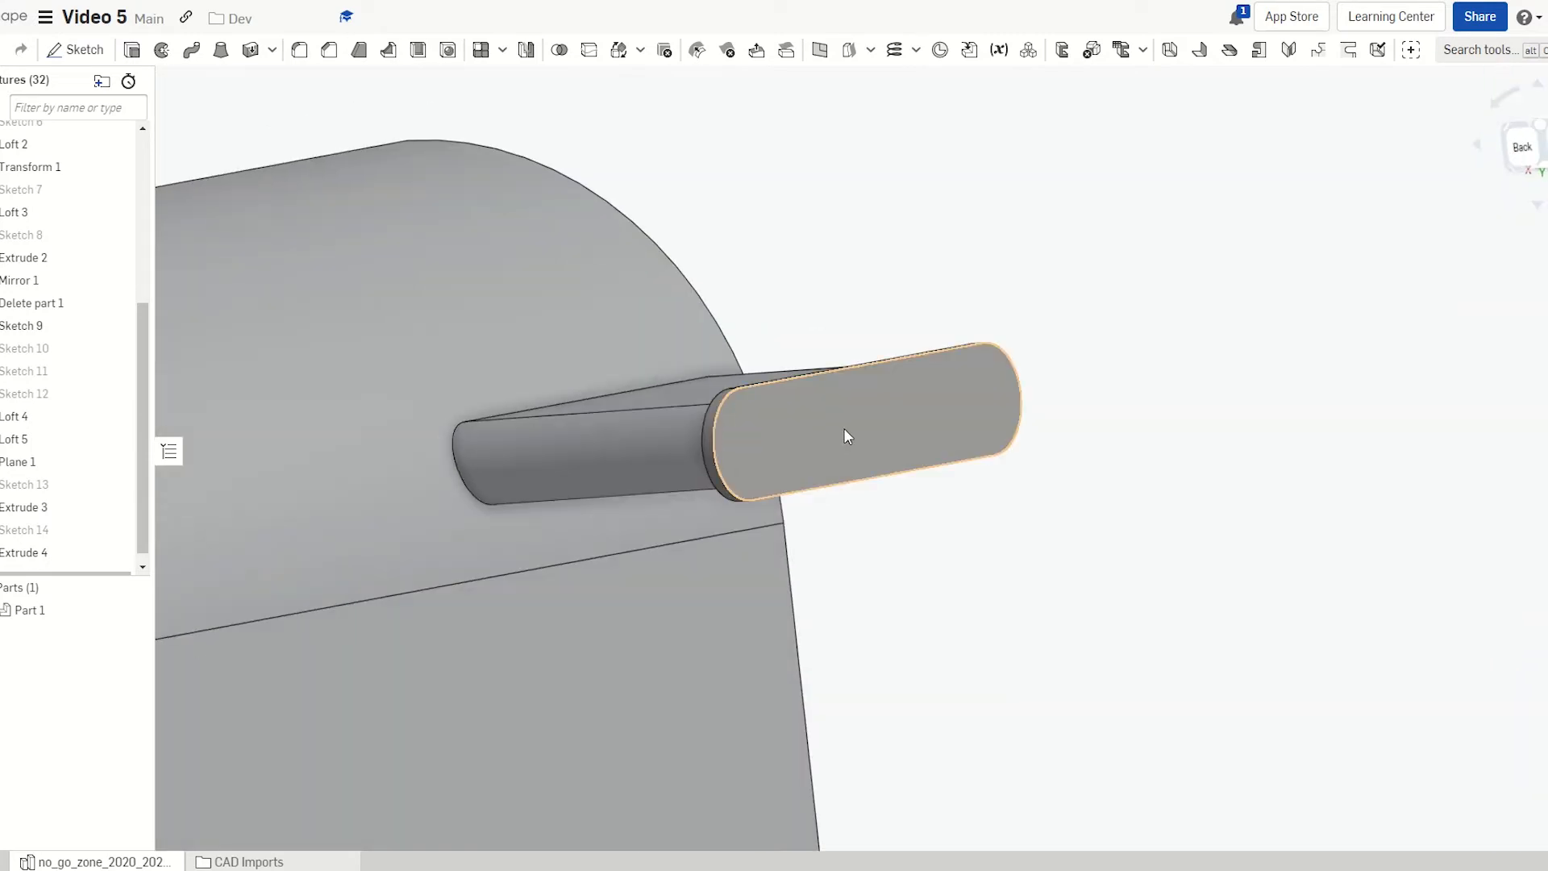
click(847, 436)
Fillet the edges of Extrude 4's end face with a 0.4 mm radius
key(shift+f)
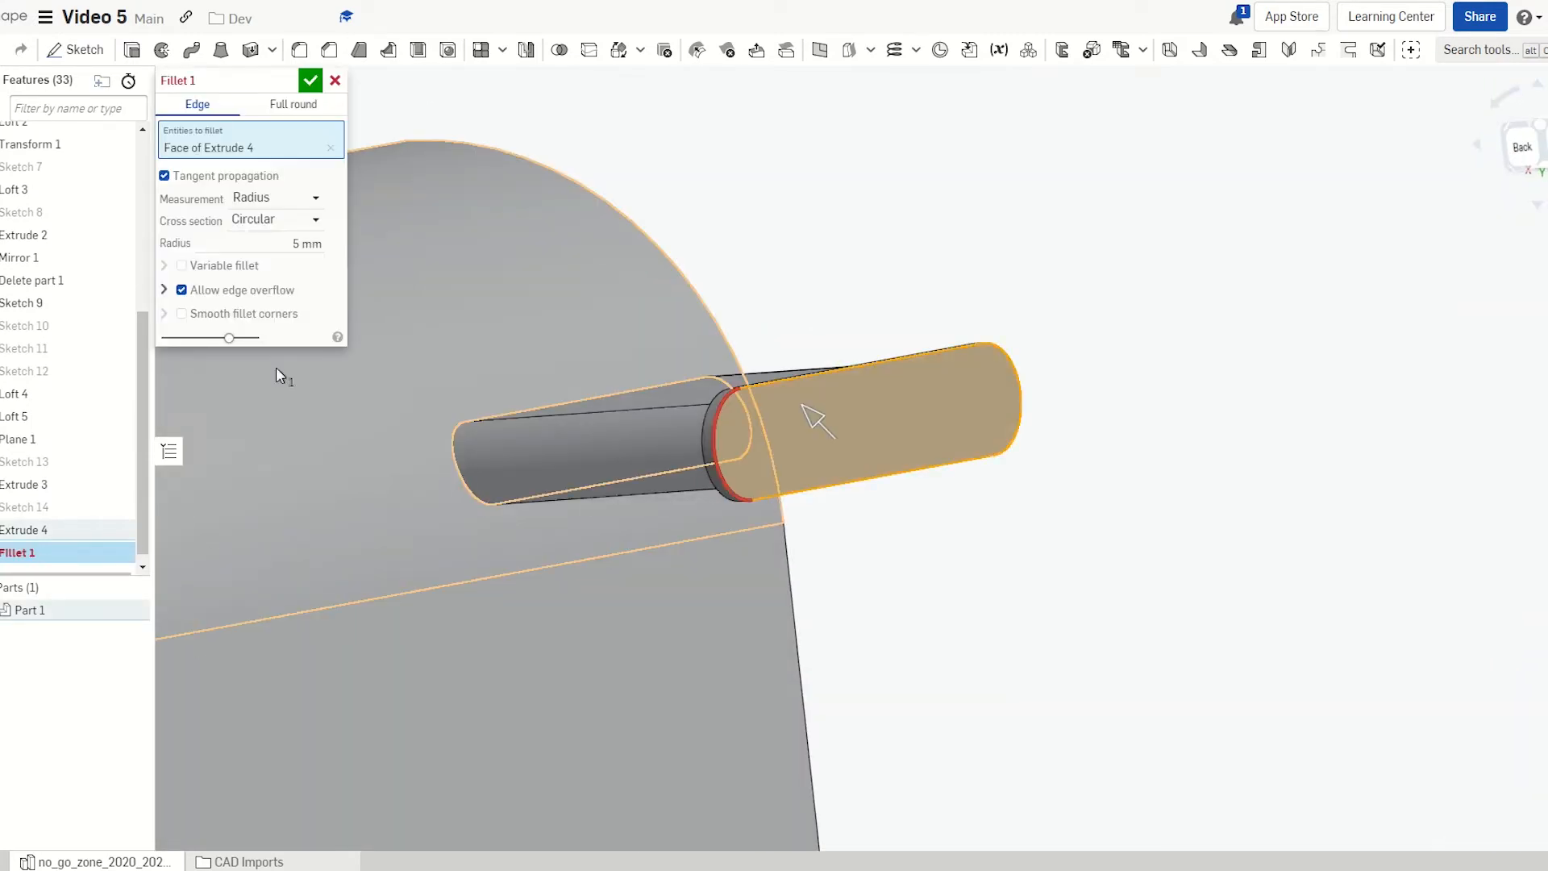
click(279, 243)
text(0)
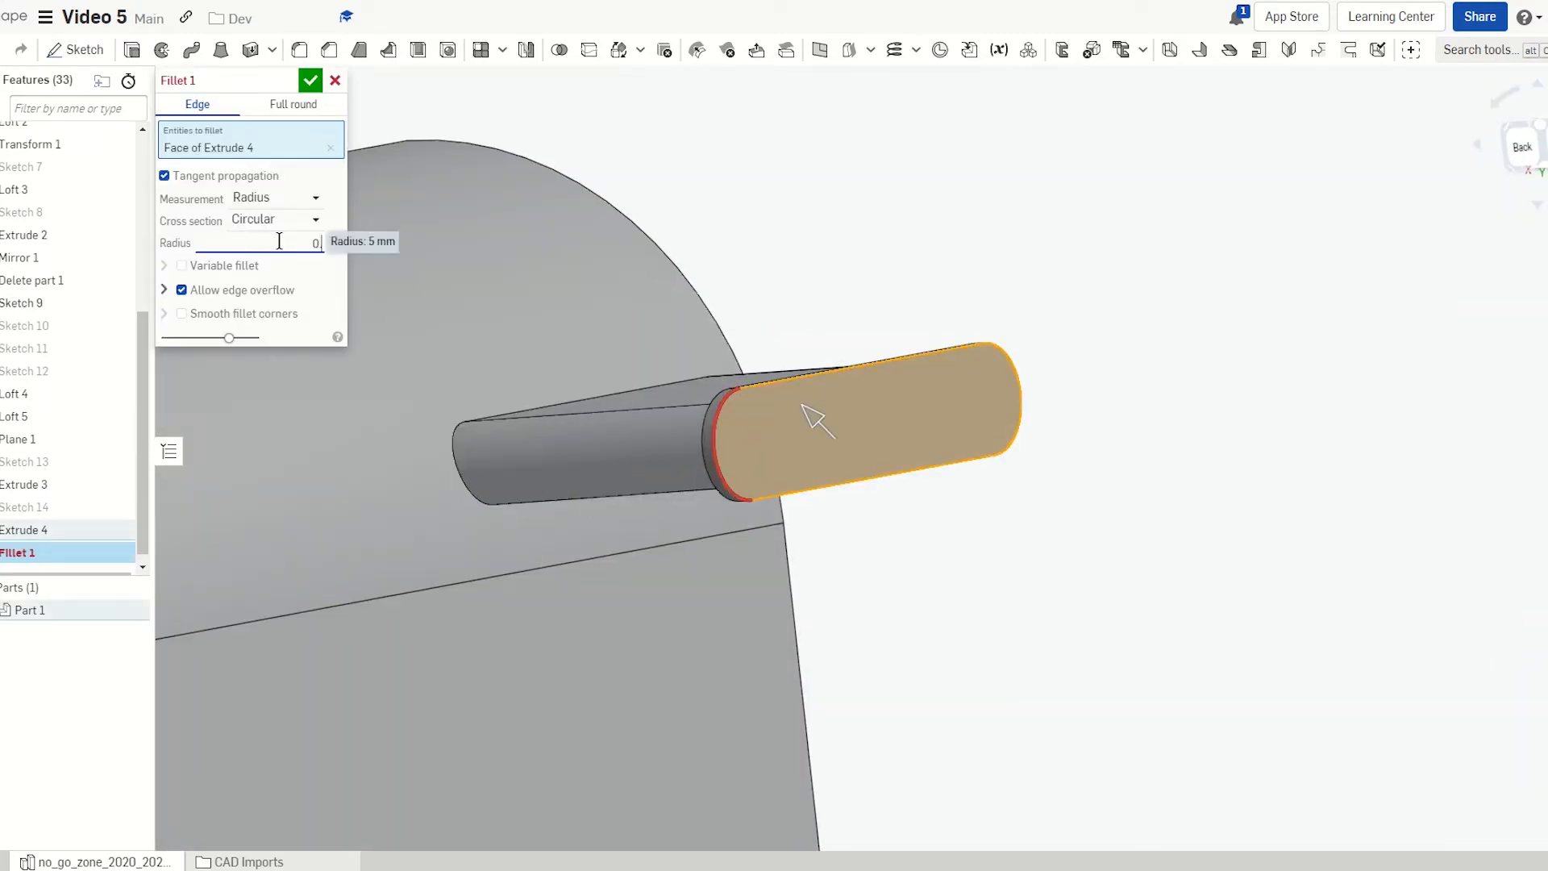
text(.3)
key(Return)
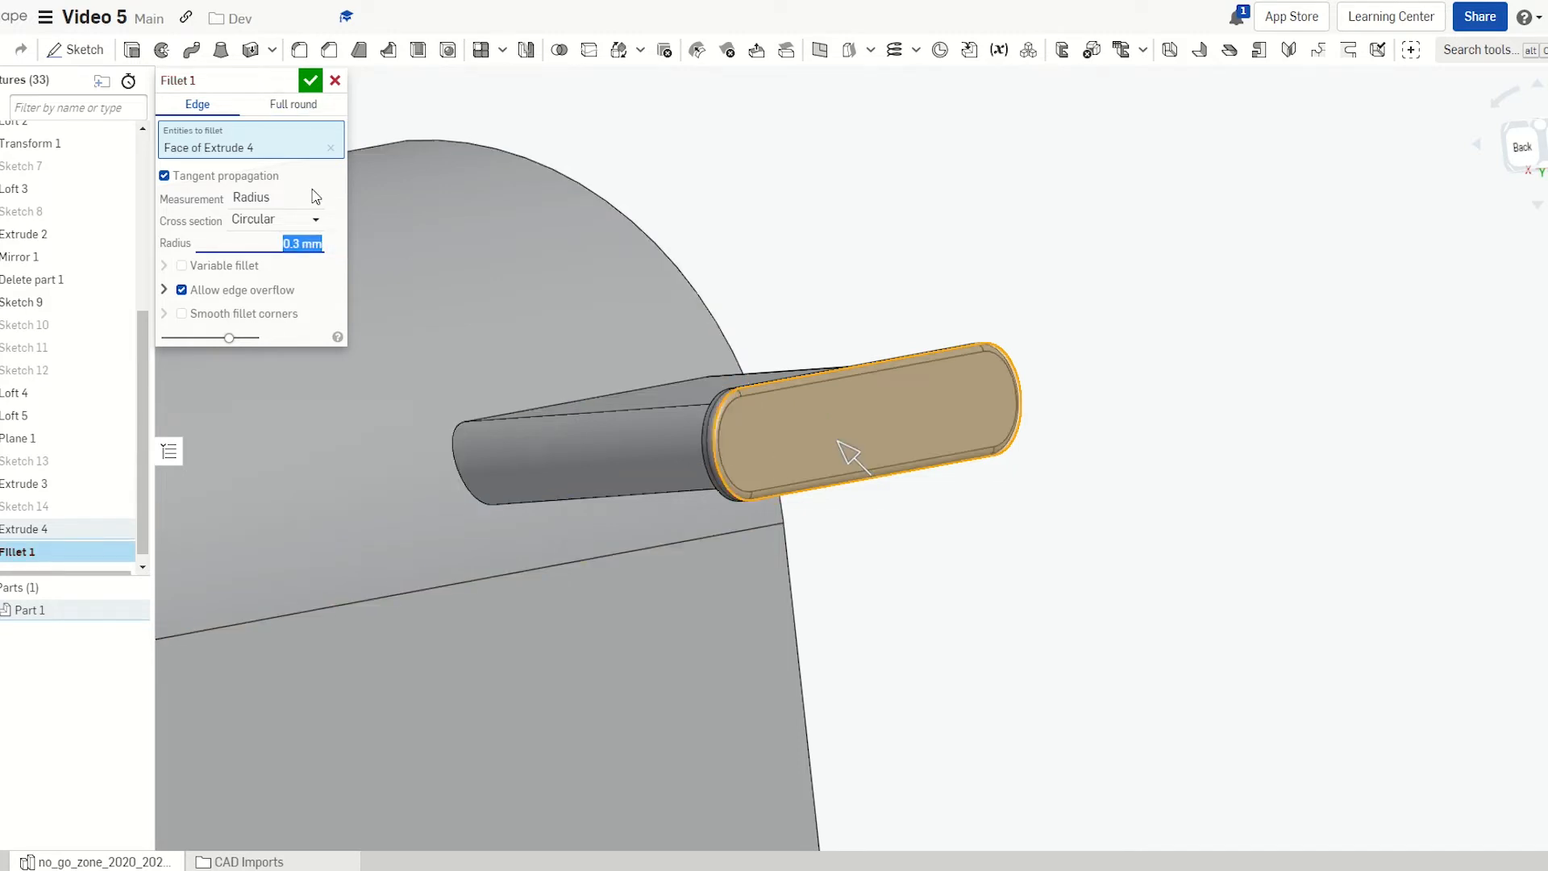
text(0.4)
key(Return)
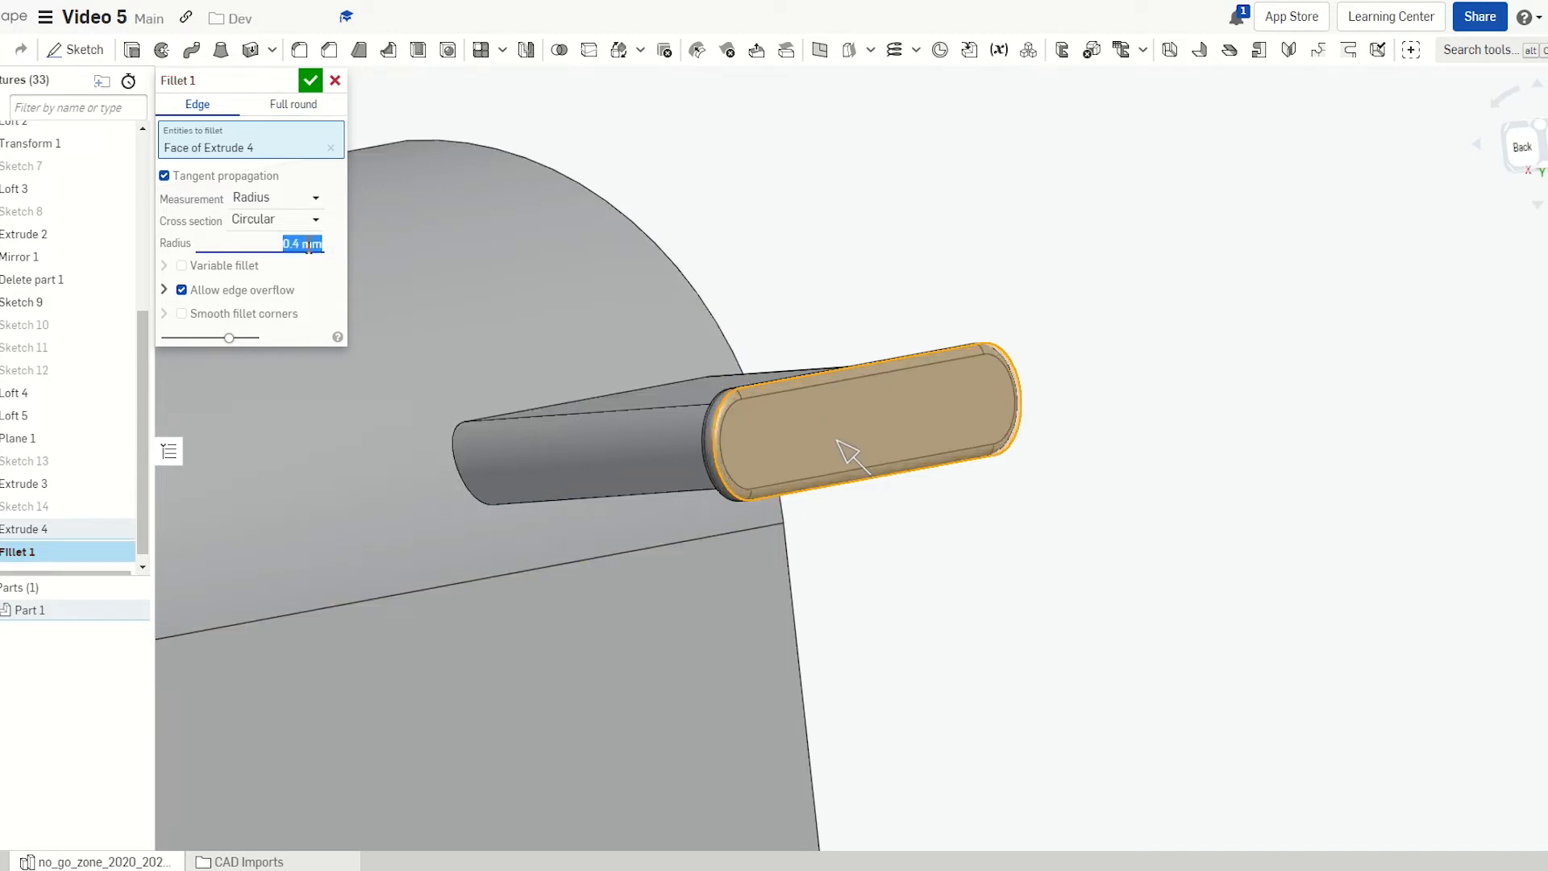
click(310, 83)
right_drag(681, 384, 854, 473)
scroll(726, 384, down, 5)
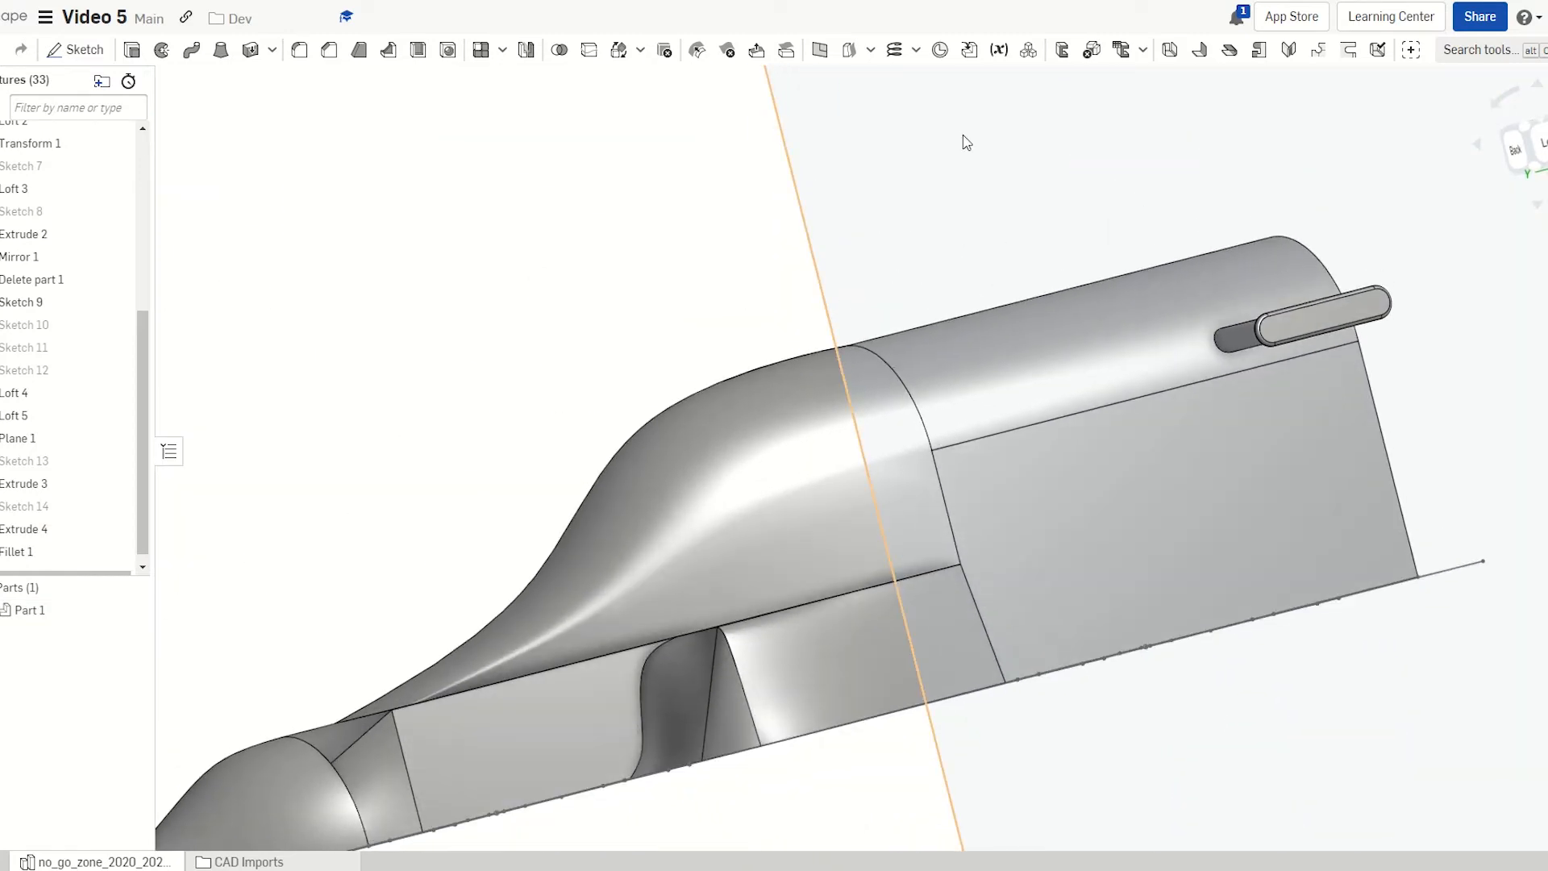
click(962, 135)
Start Sketch 15 on Plane 1, viewed normal with planes hidden, zoomed to the car's nose
key(shift+s)
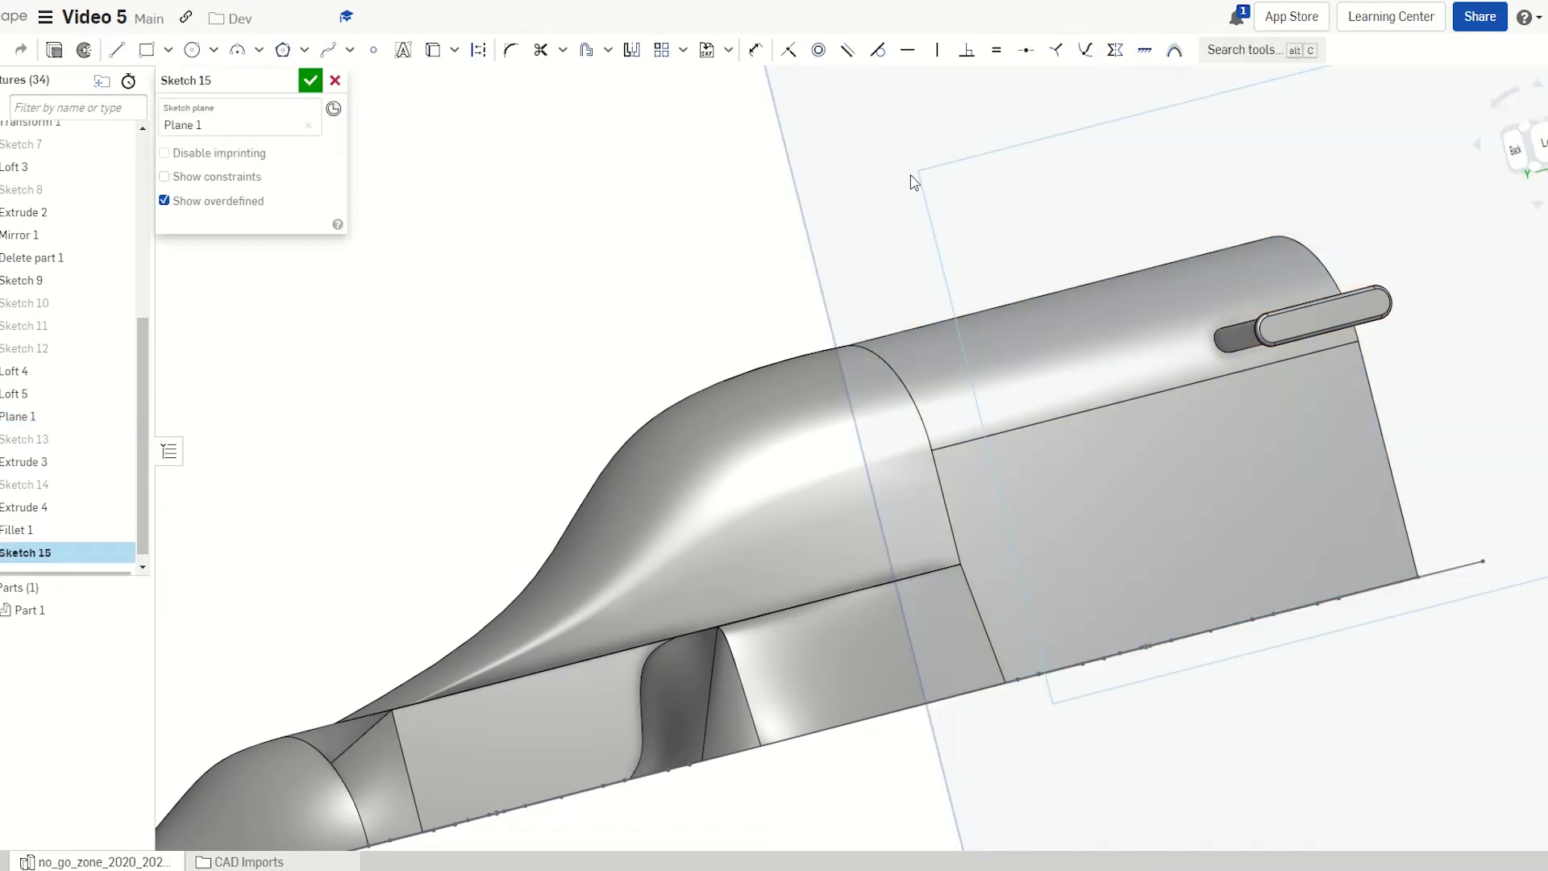
key(n)
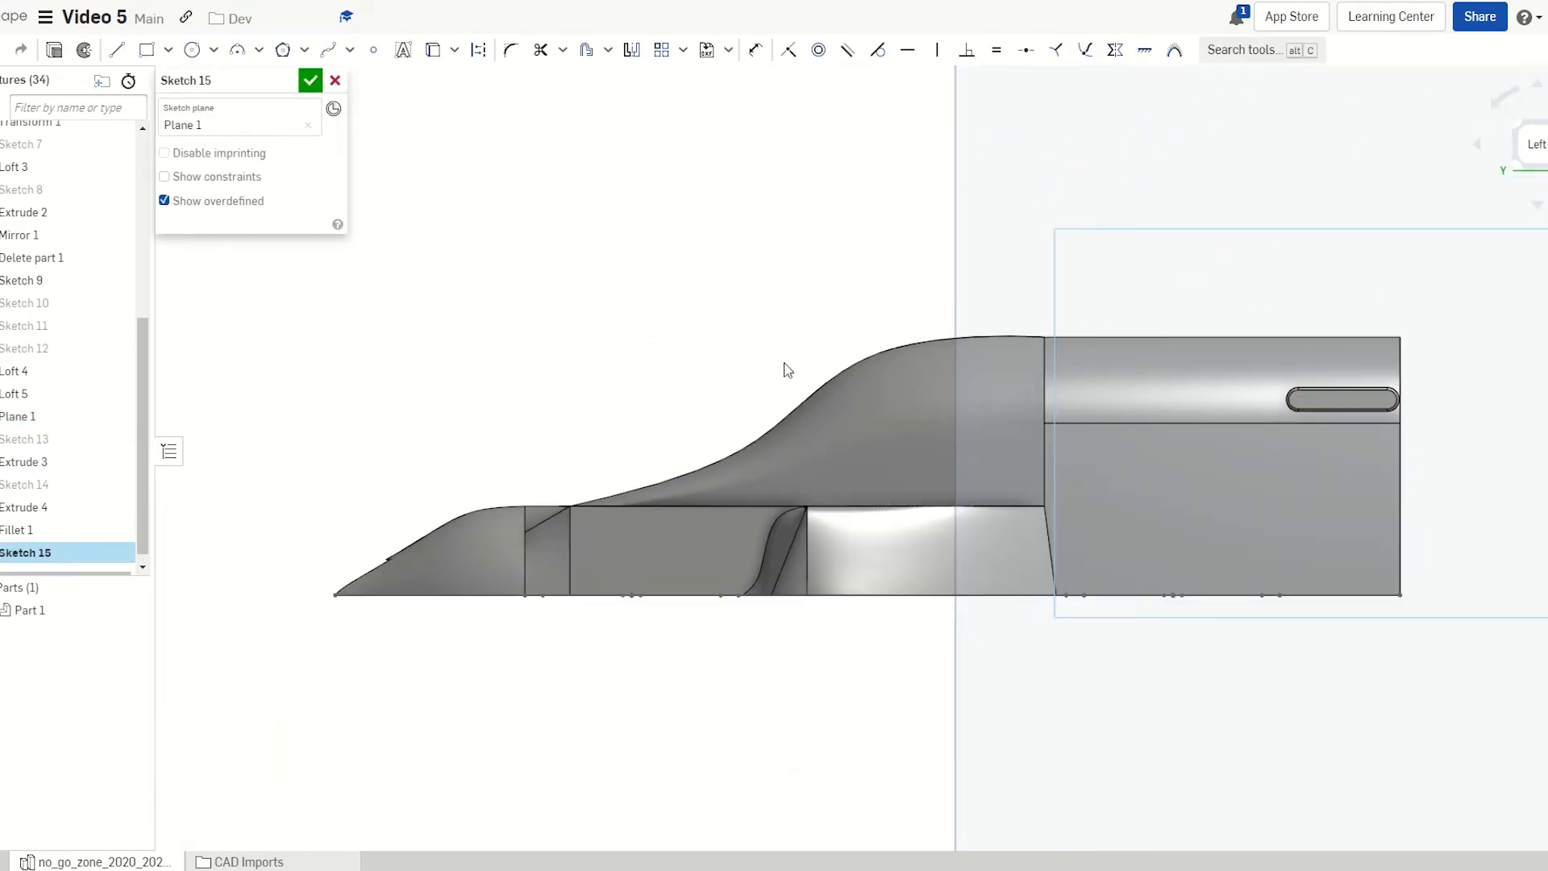
key(p)
scroll(555, 528, up, 2)
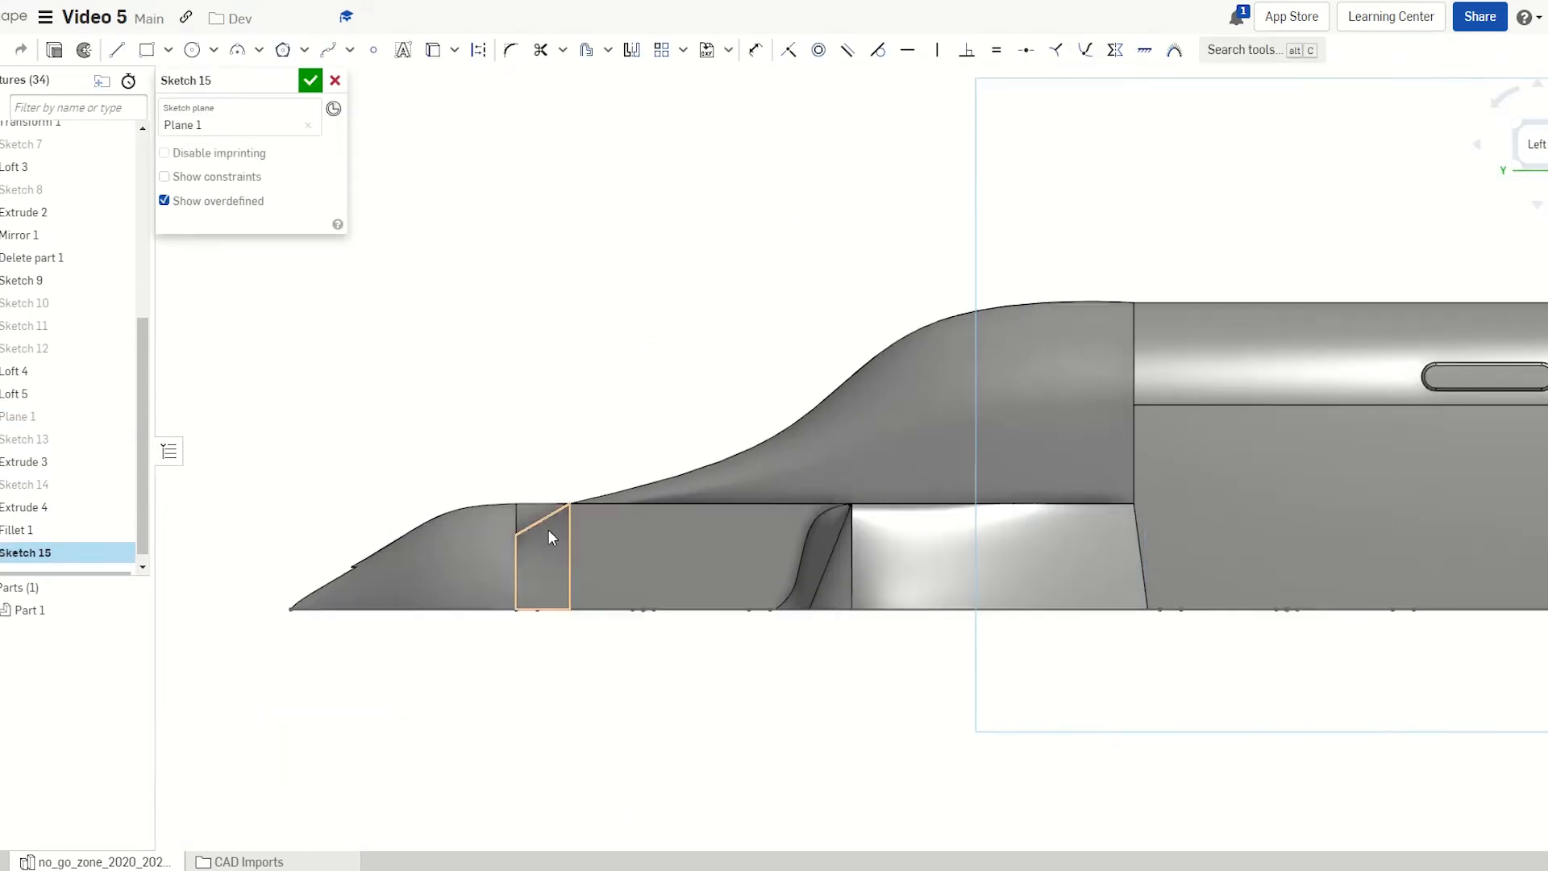
scroll(1183, 305, down, 2)
scroll(1078, 400, up, 2)
scroll(712, 488, down, 3)
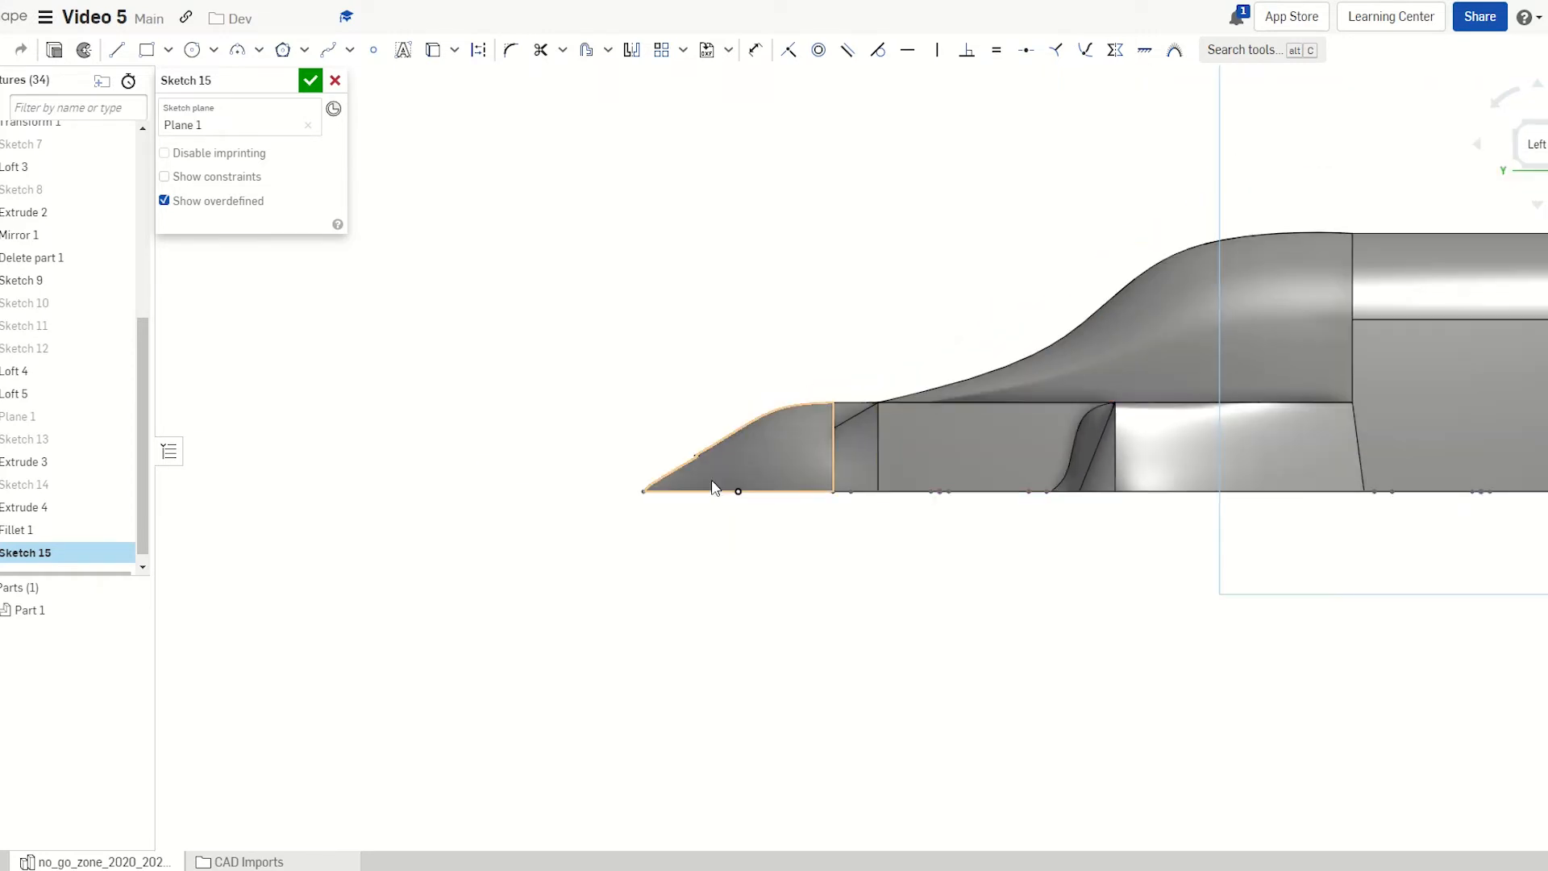
scroll(800, 400, up, 4)
scroll(829, 442, up, 2)
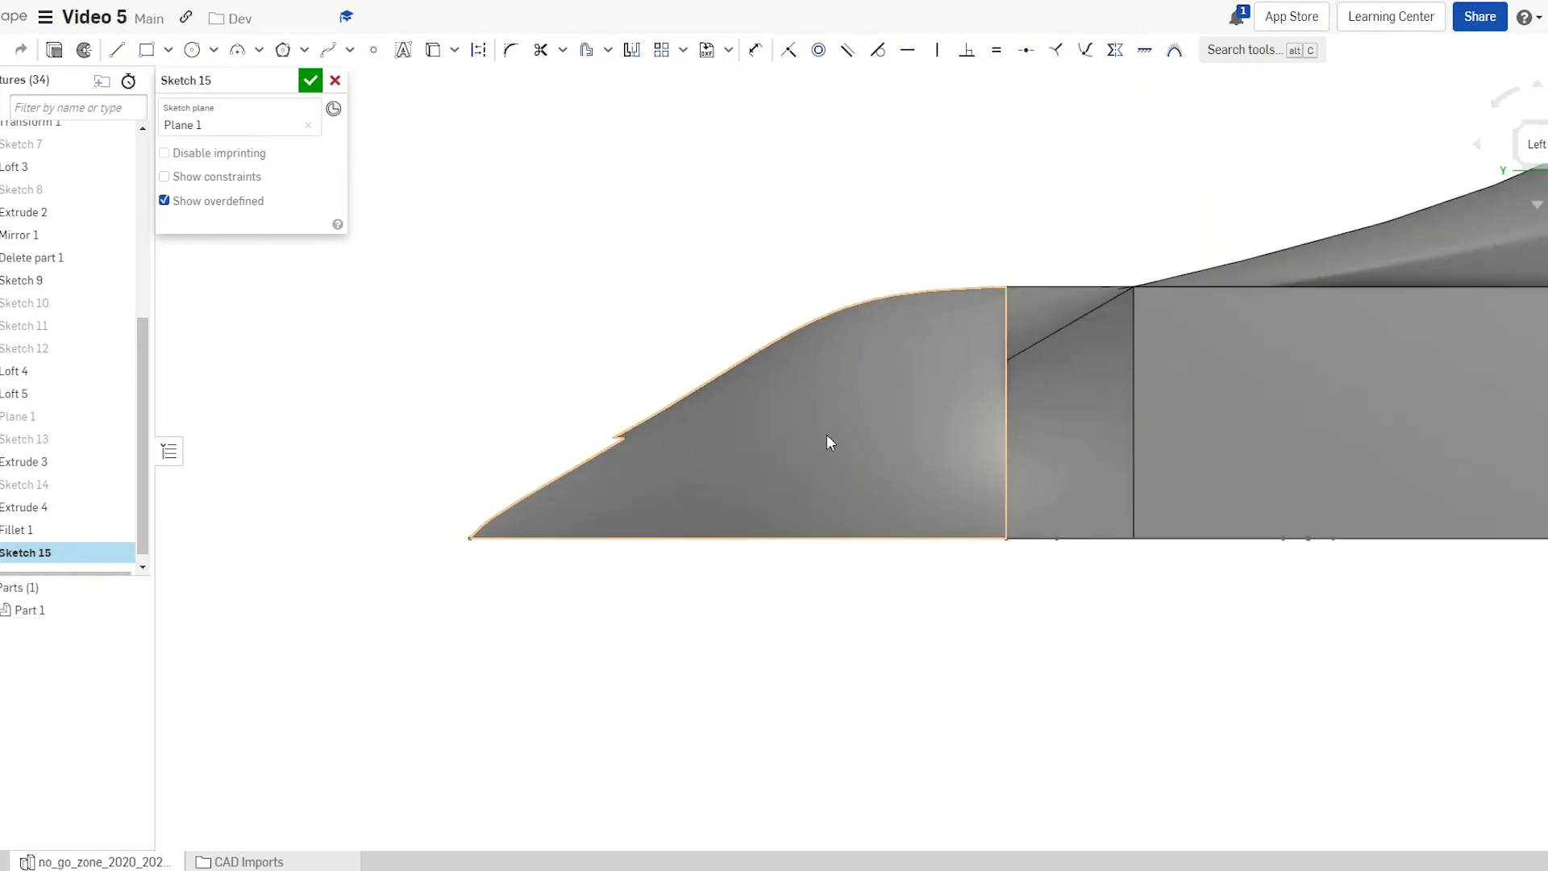
scroll(794, 608, down, 1)
scroll(815, 458, up, 1)
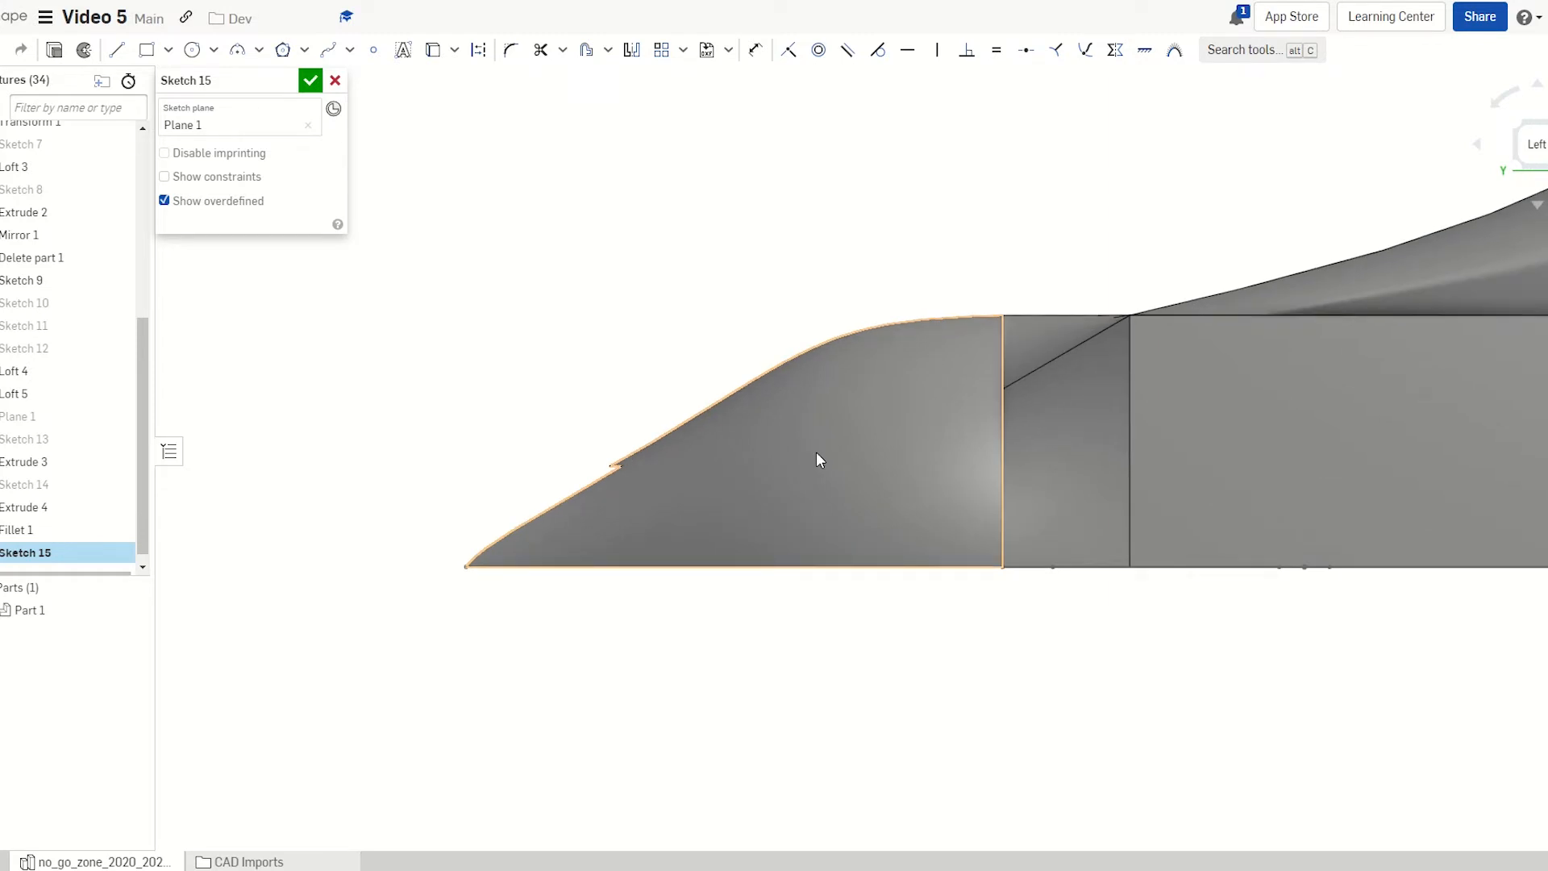
Draw a closed spline airfoil in Sketch 15 and preview it as a 25 mm Add extrusion
key(s)
click(709, 504)
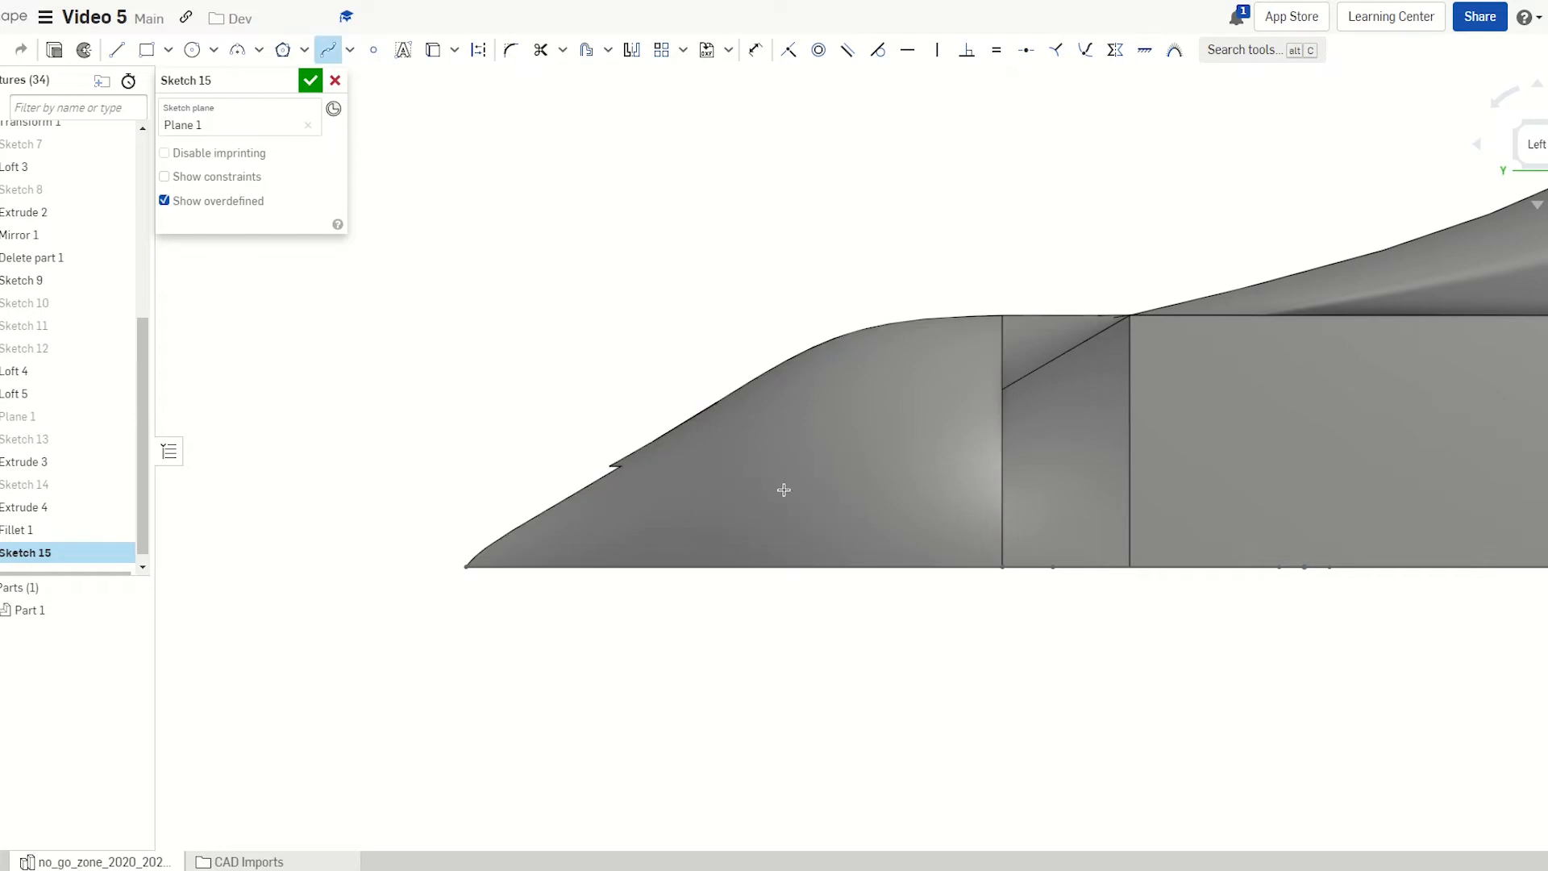
mouse_move(853, 466)
right_down()
mouse_move(874, 487)
mouse_move(863, 511)
mouse_move(873, 477)
right_up()
key(n)
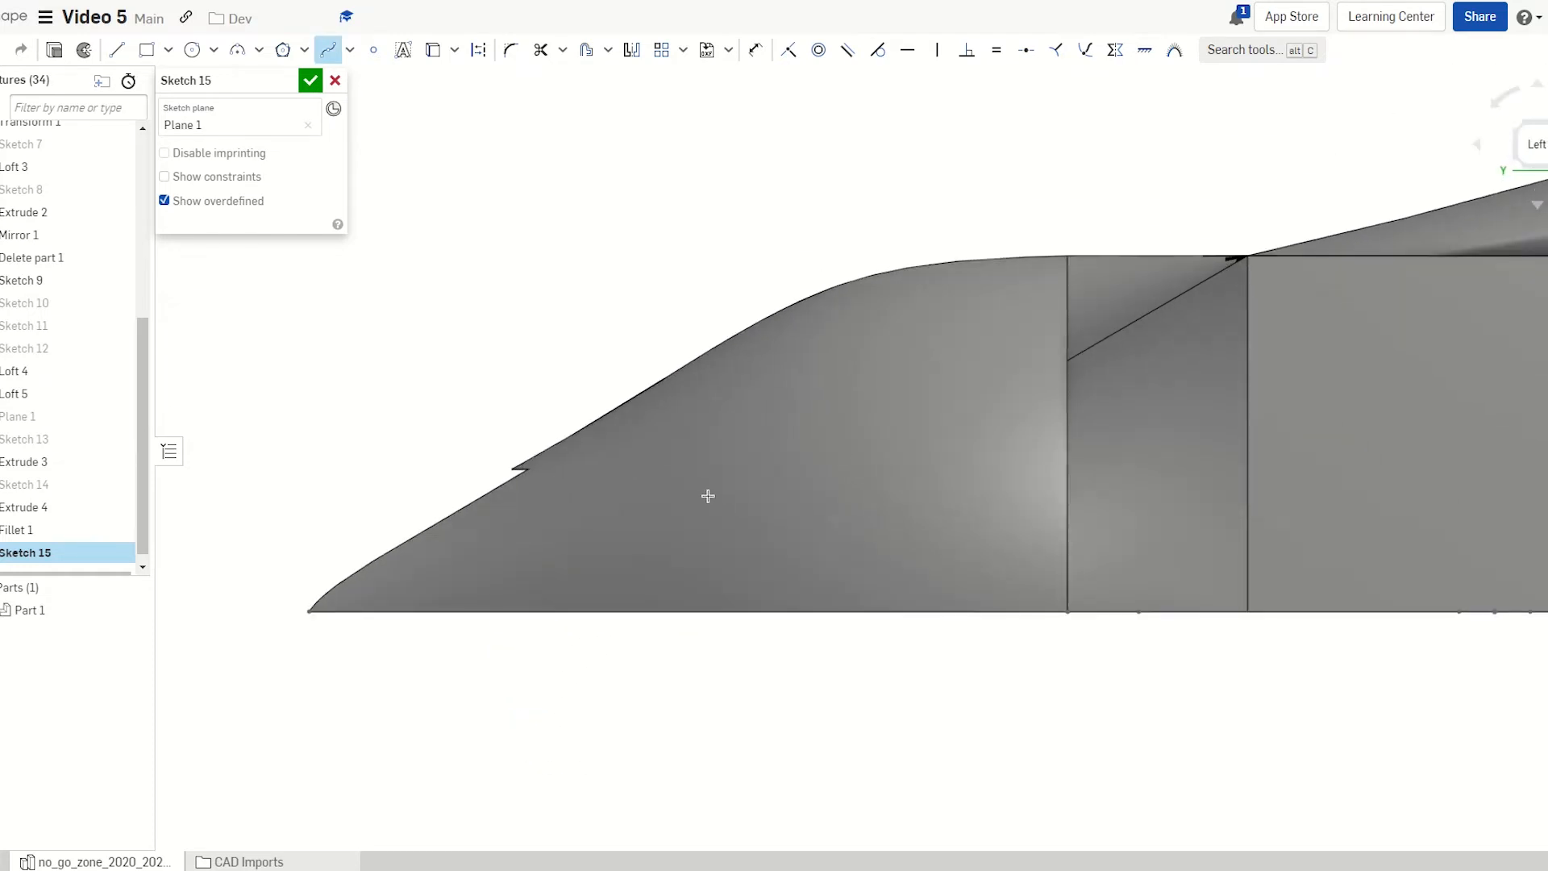
right_drag(664, 511, 660, 524)
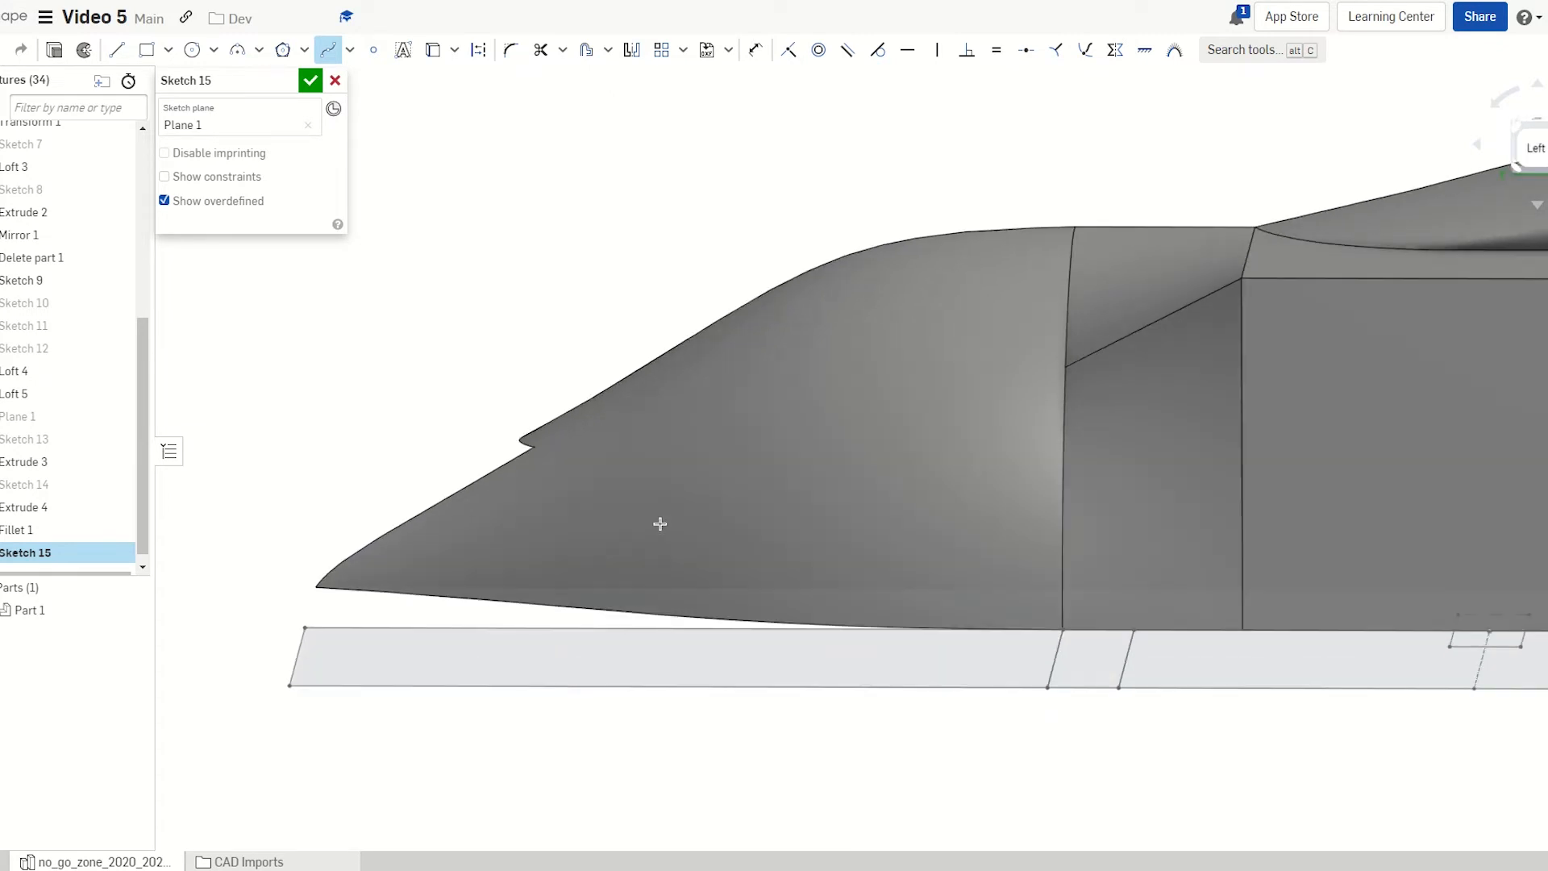
right_drag(1147, 650, 1013, 680)
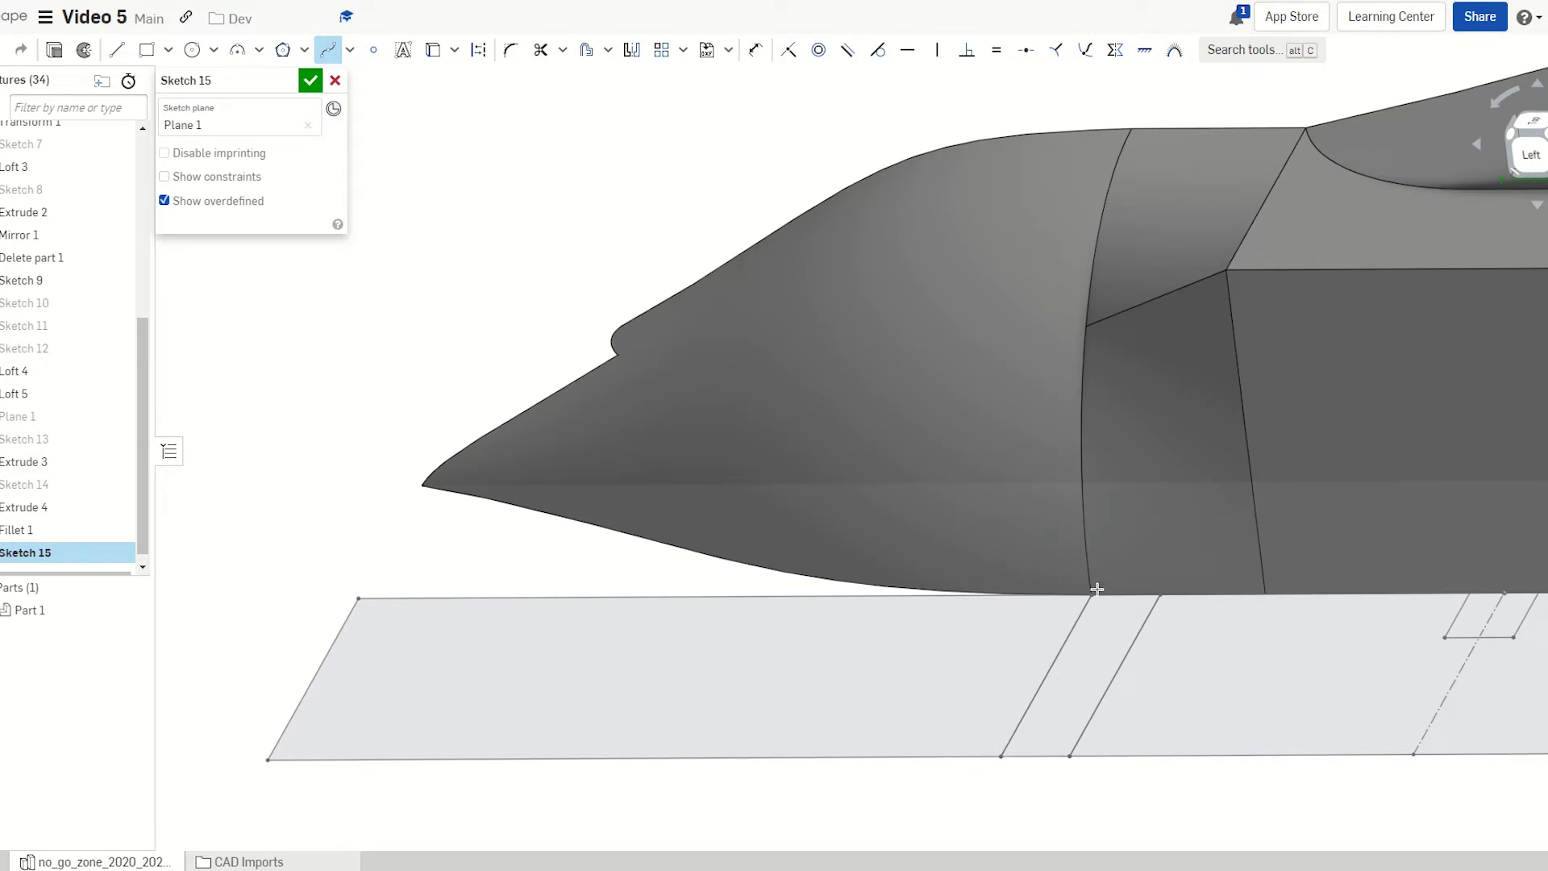
key(n)
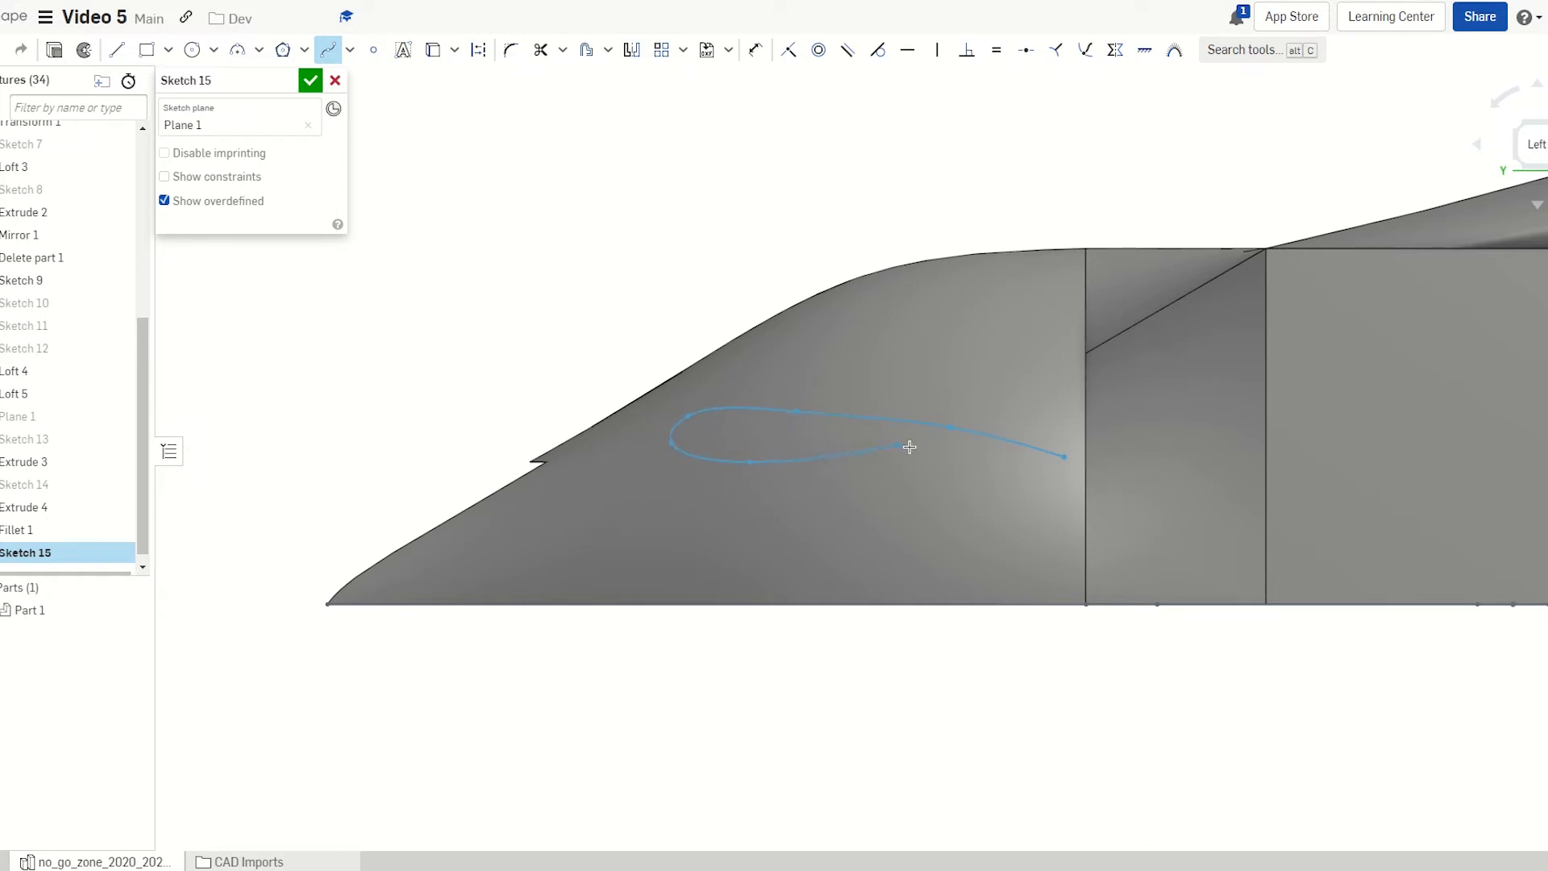
click(1062, 457)
key(Escape)
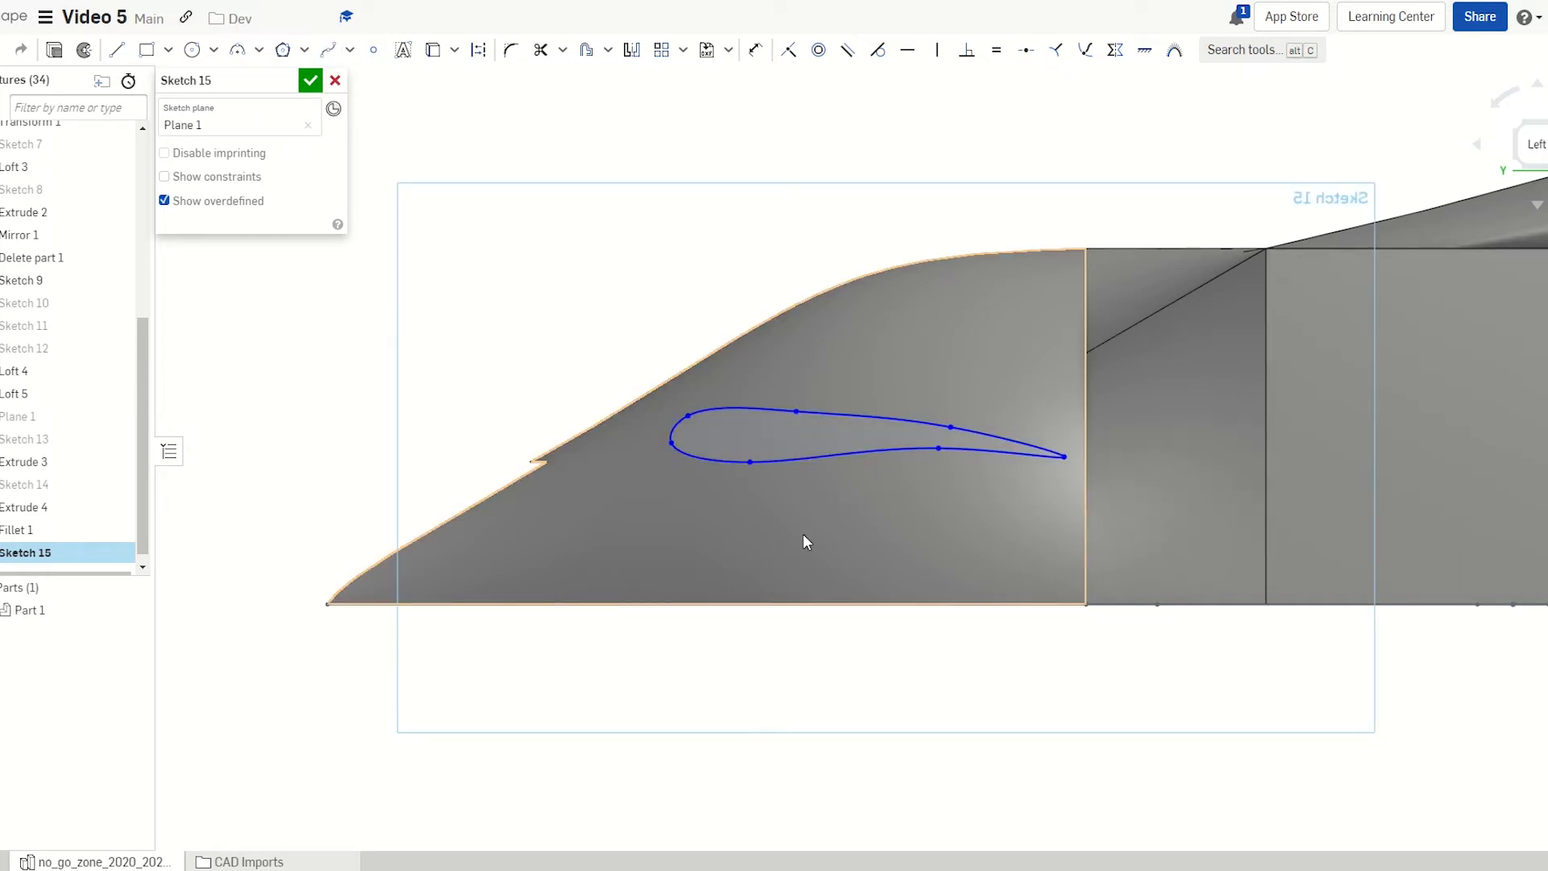
scroll(1000, 458, up, 4)
scroll(1048, 492, down, 4)
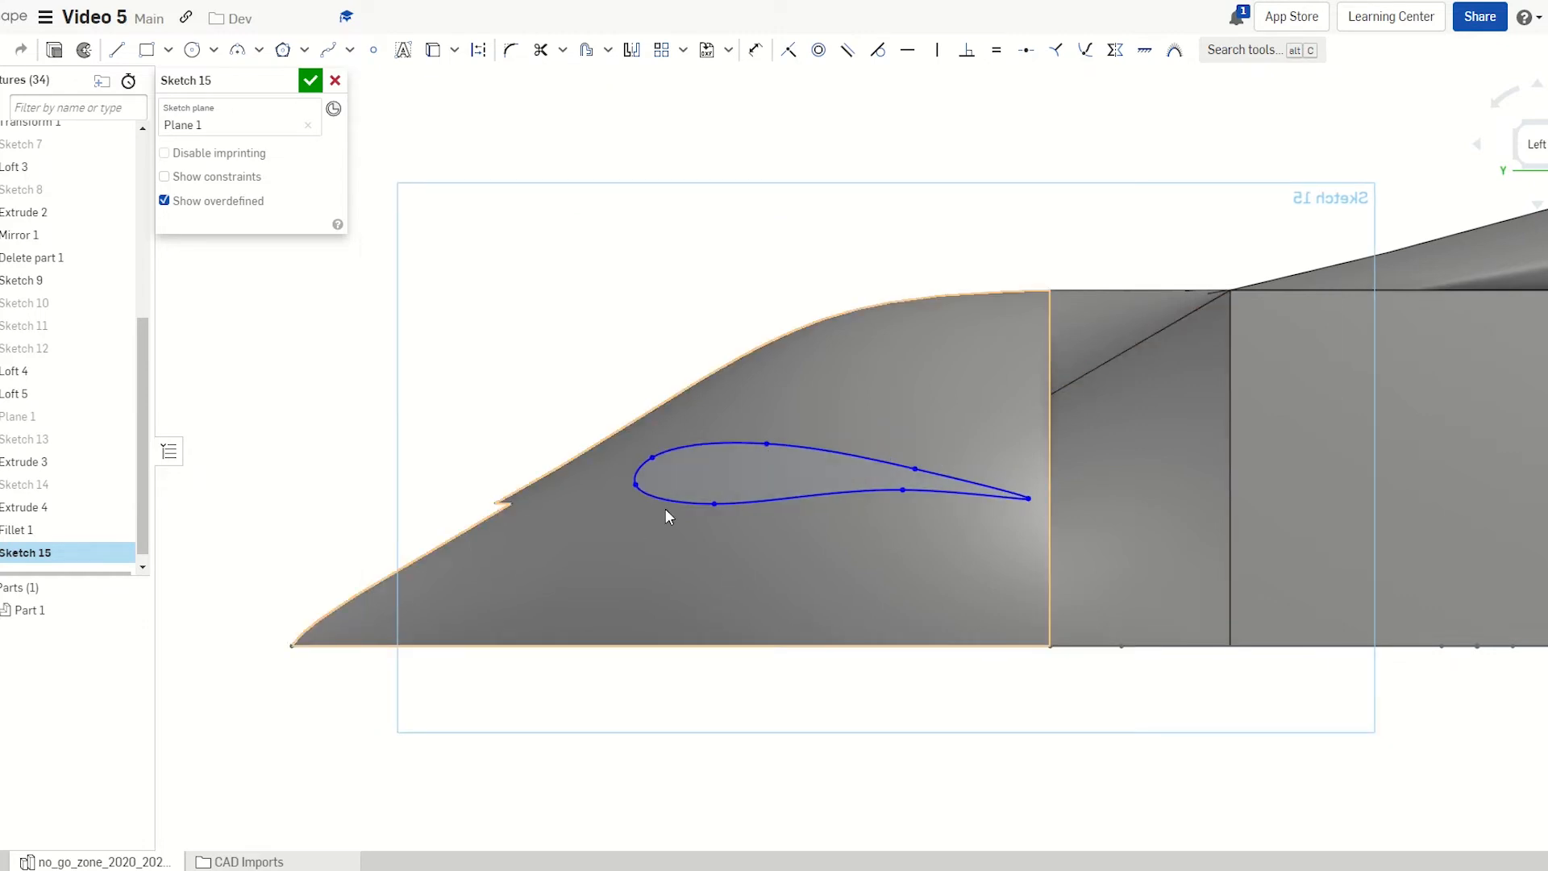
key(Return)
key(shift+e)
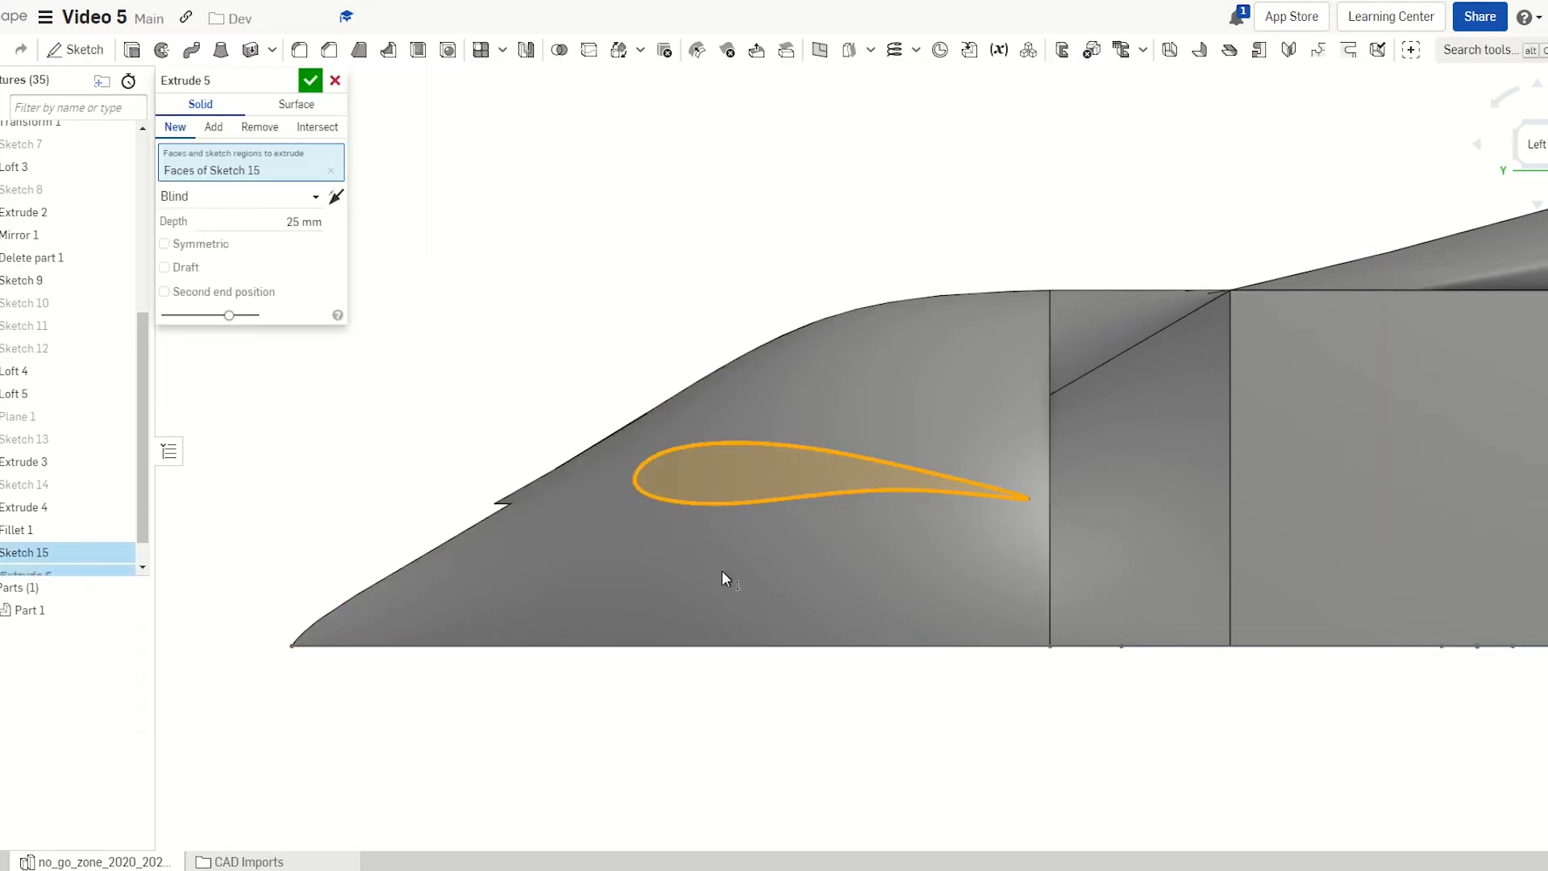
Cancel Extrude 5, look around the body, and select the Front plane
click(335, 80)
right_drag(589, 529, 680, 519)
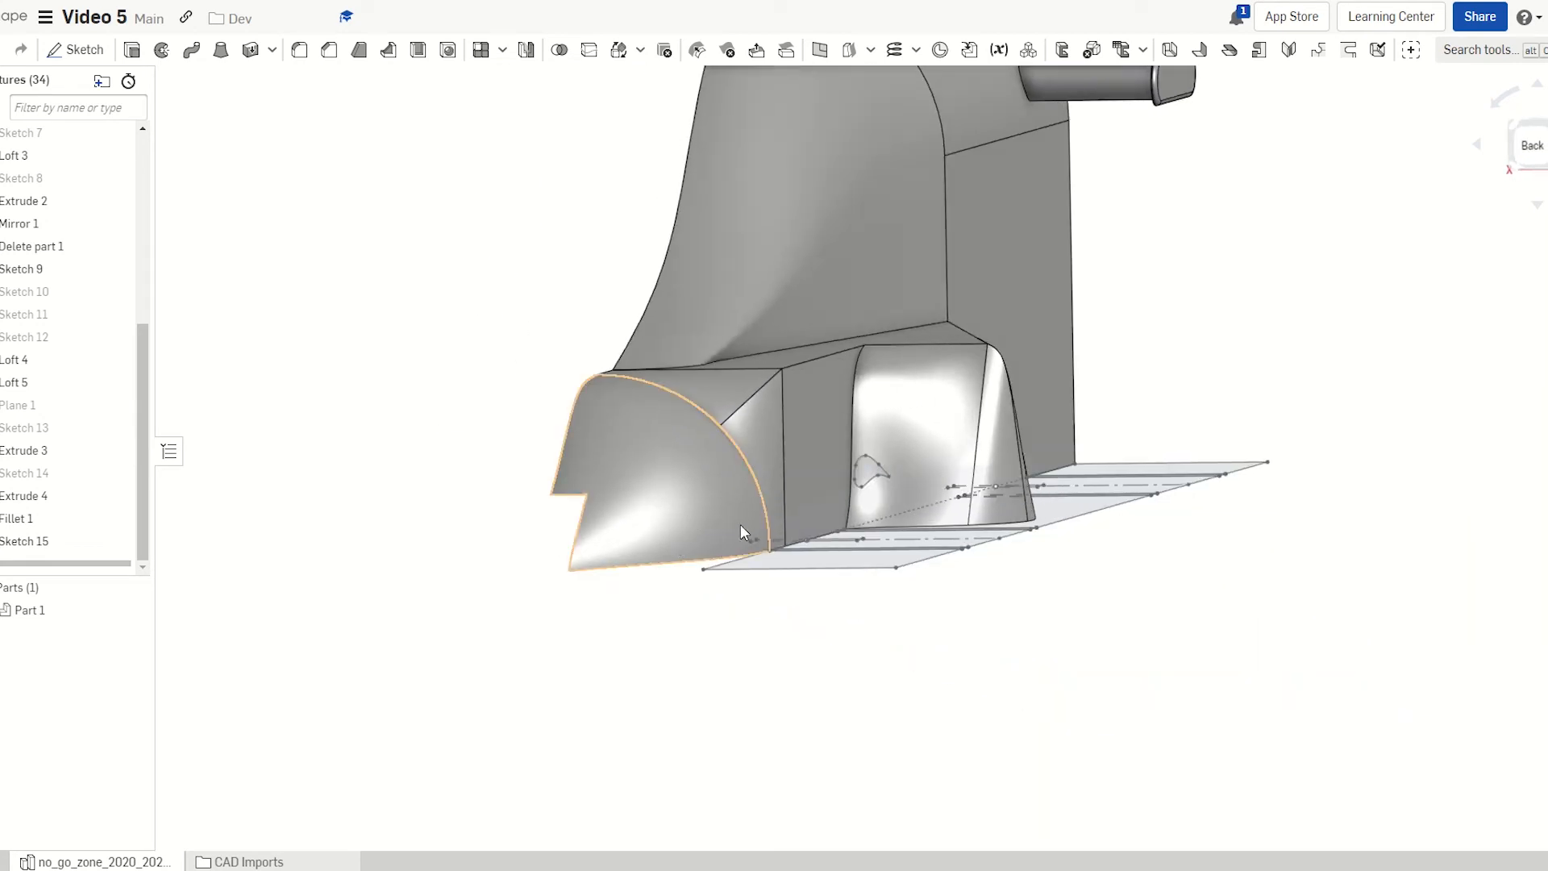
right_drag(806, 515, 903, 524)
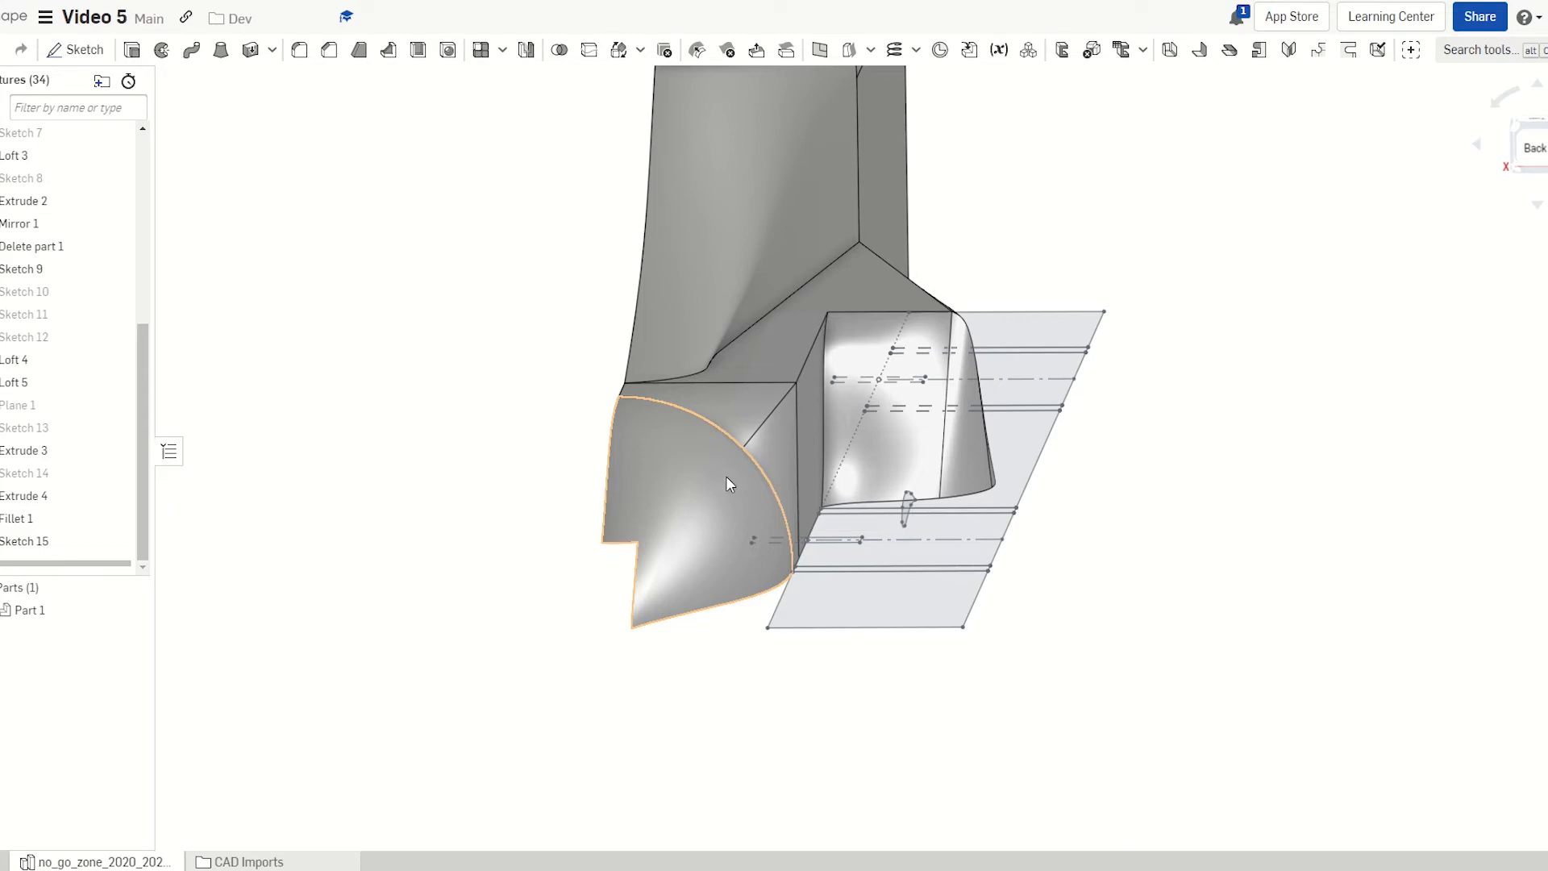
mouse_move(790, 503)
right_down()
mouse_move(805, 503)
mouse_move(787, 512)
mouse_move(792, 534)
mouse_move(743, 503)
mouse_move(785, 505)
right_up()
scroll(785, 506, down, 3)
right_drag(950, 525, 916, 553)
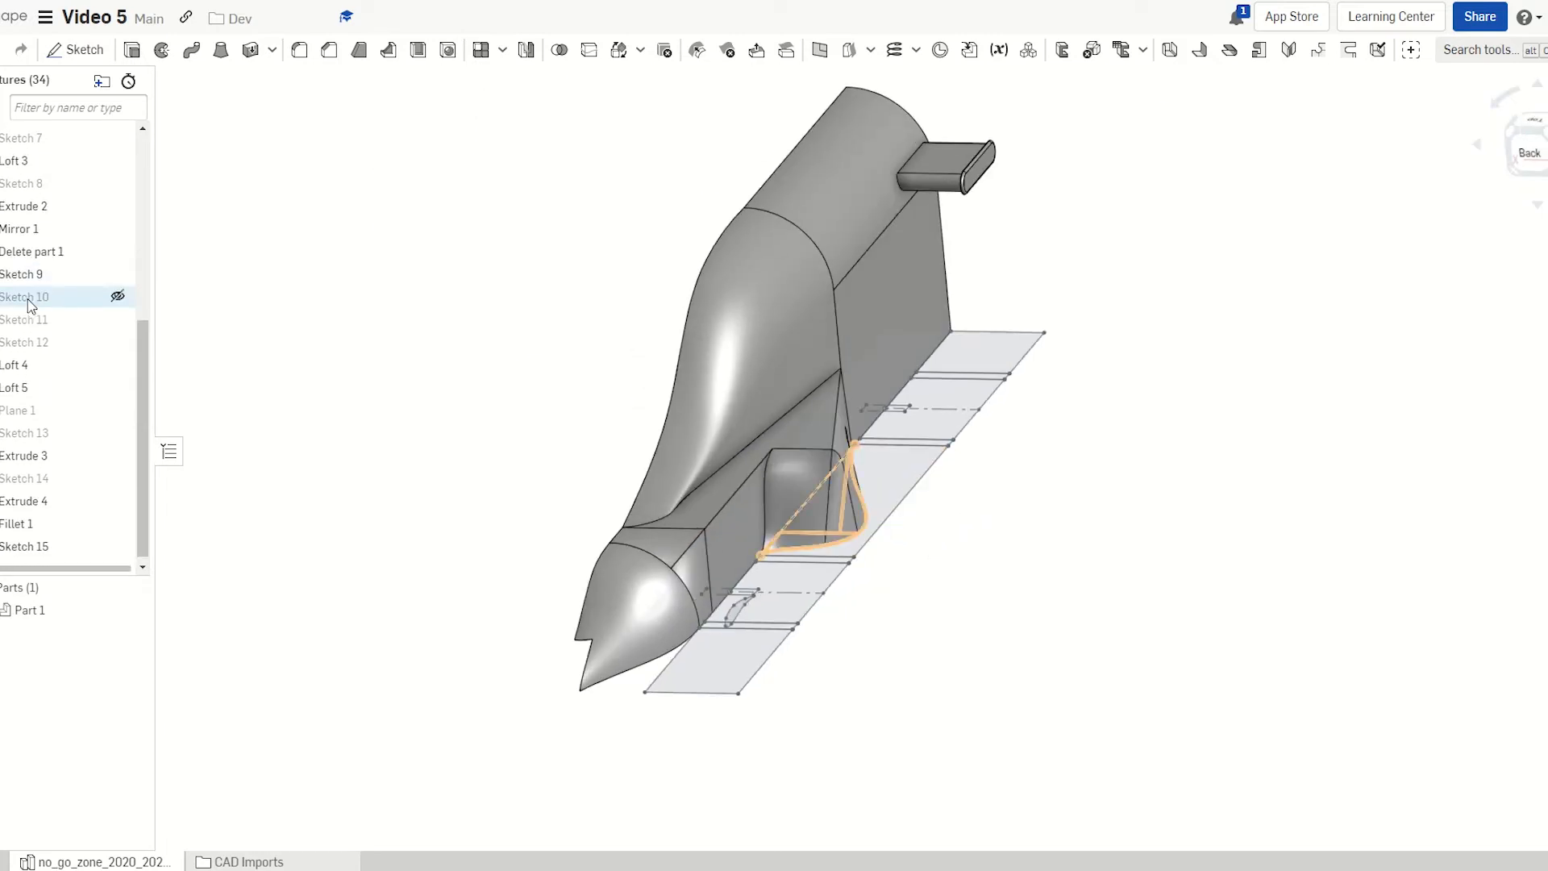
scroll(34, 304, up, 5)
click(28, 200)
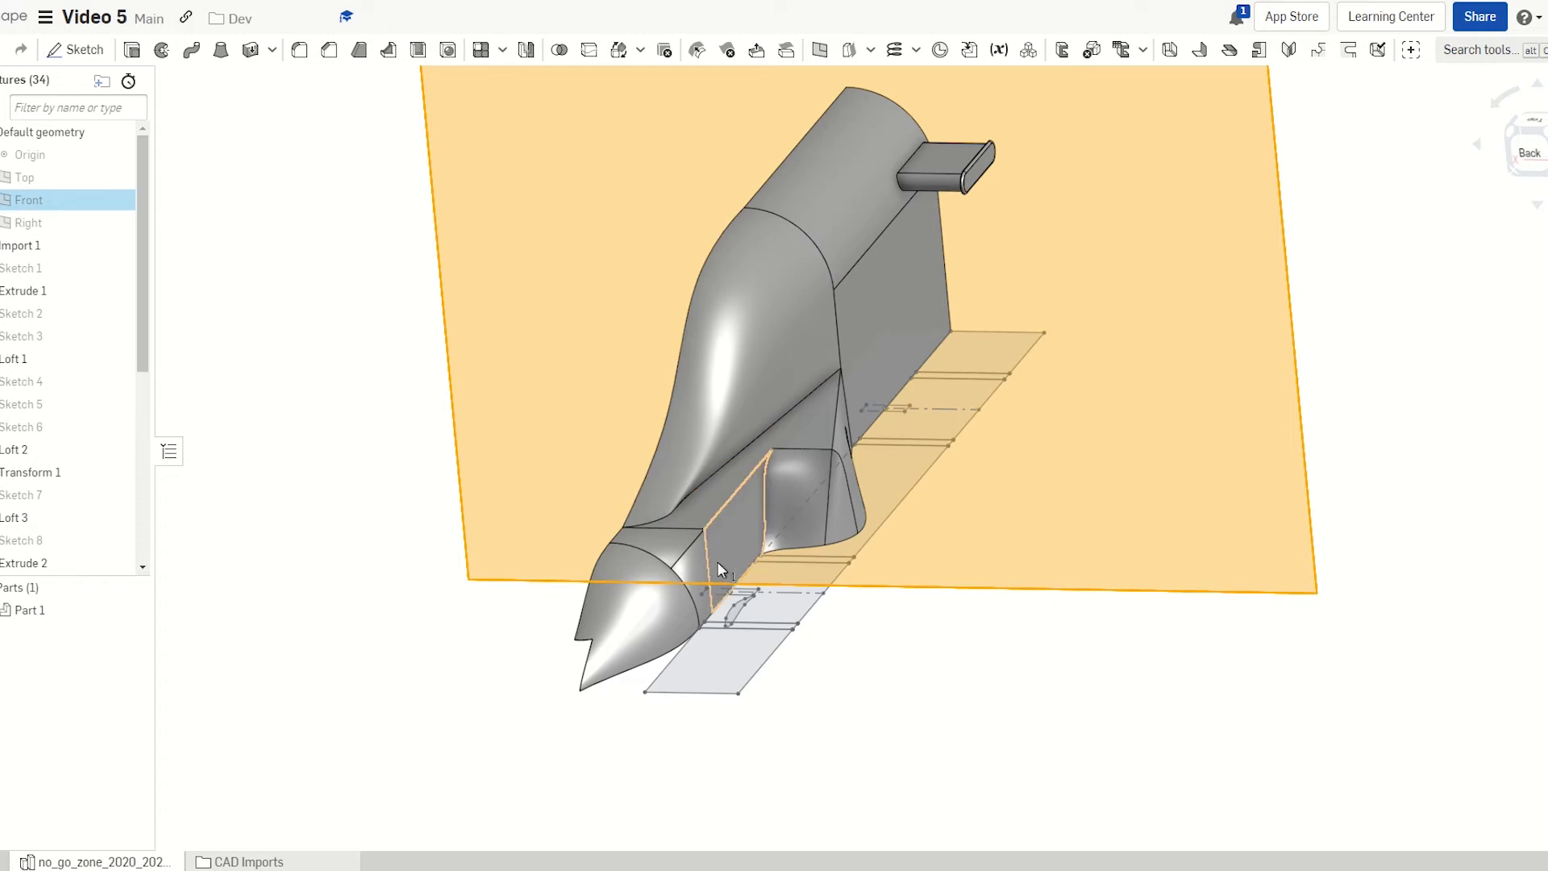
Start Sketch 16 on the Front plane, viewed normal
key(n)
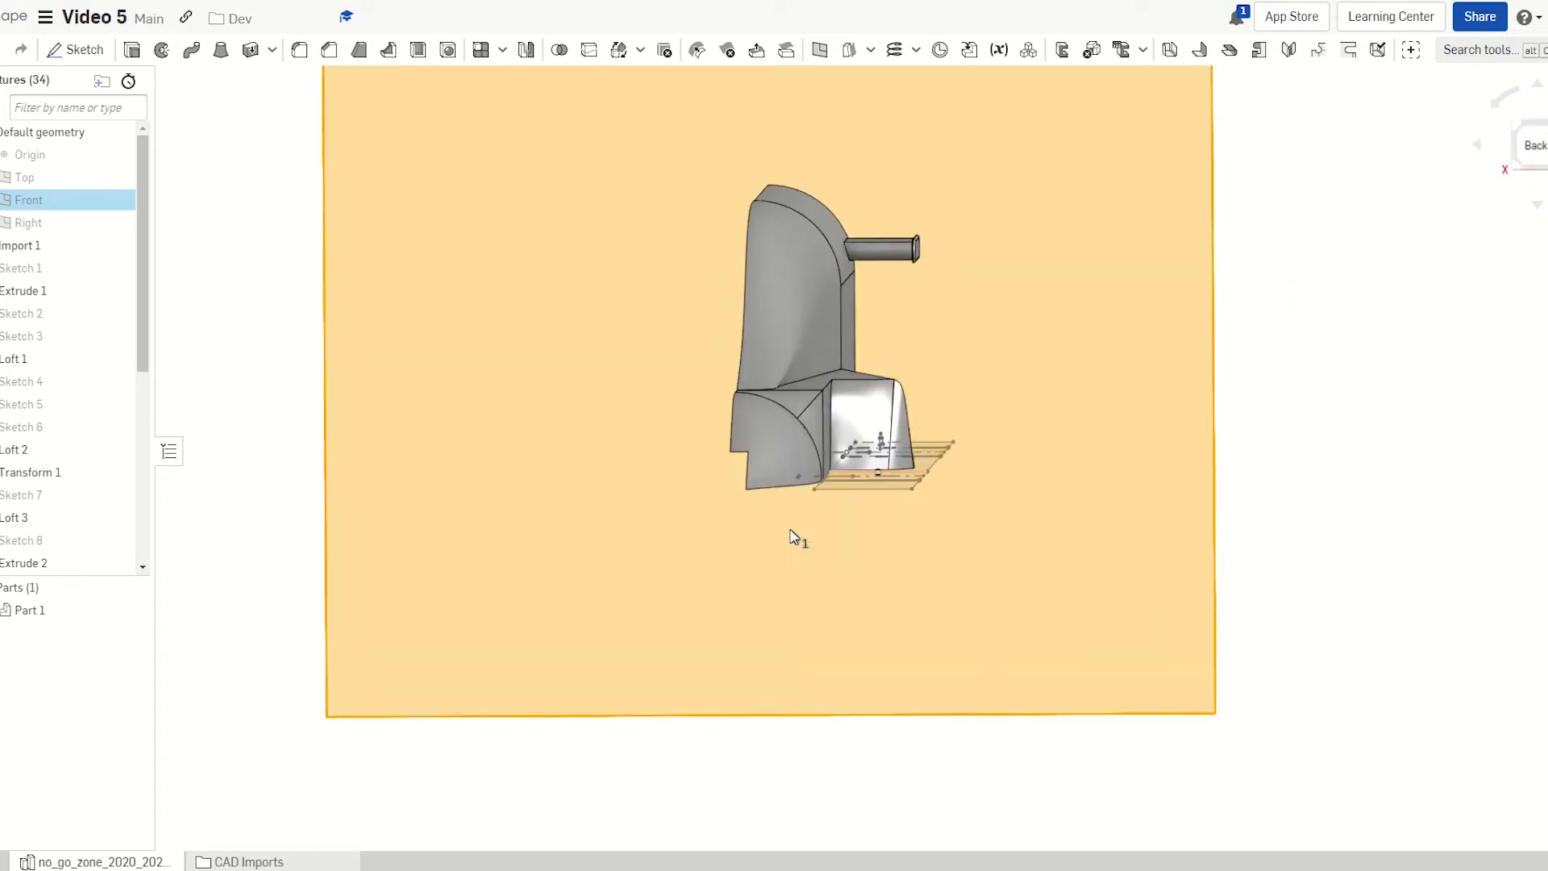
key(shift+s)
scroll(824, 419, up, 3)
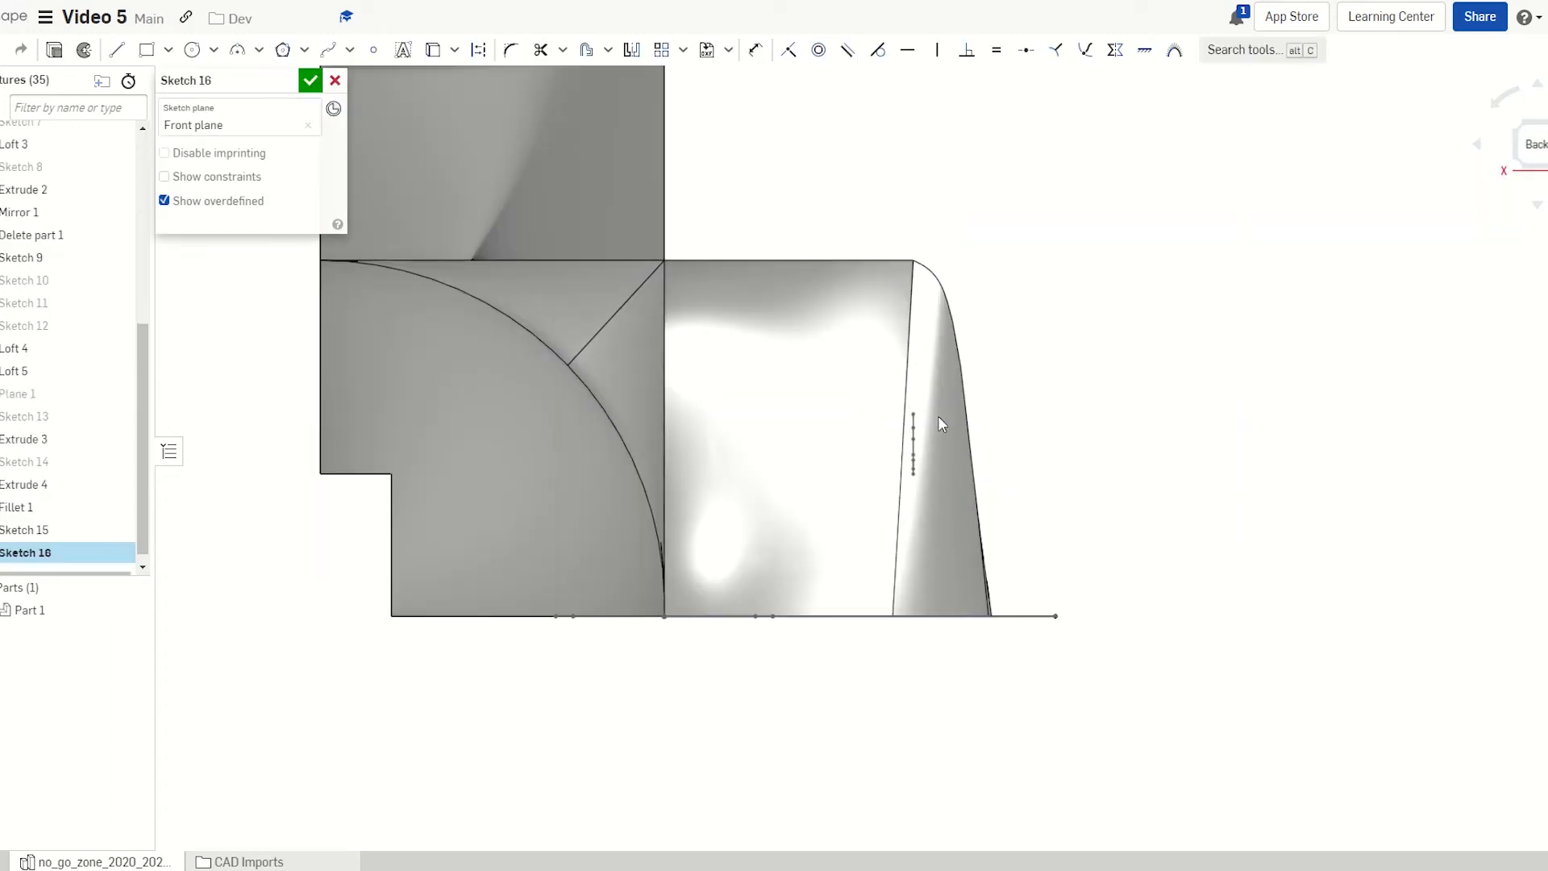
scroll(937, 415, up, 4)
Draw a wavy spline path from near the rear face to the front edge and finish the sketch
key(s)
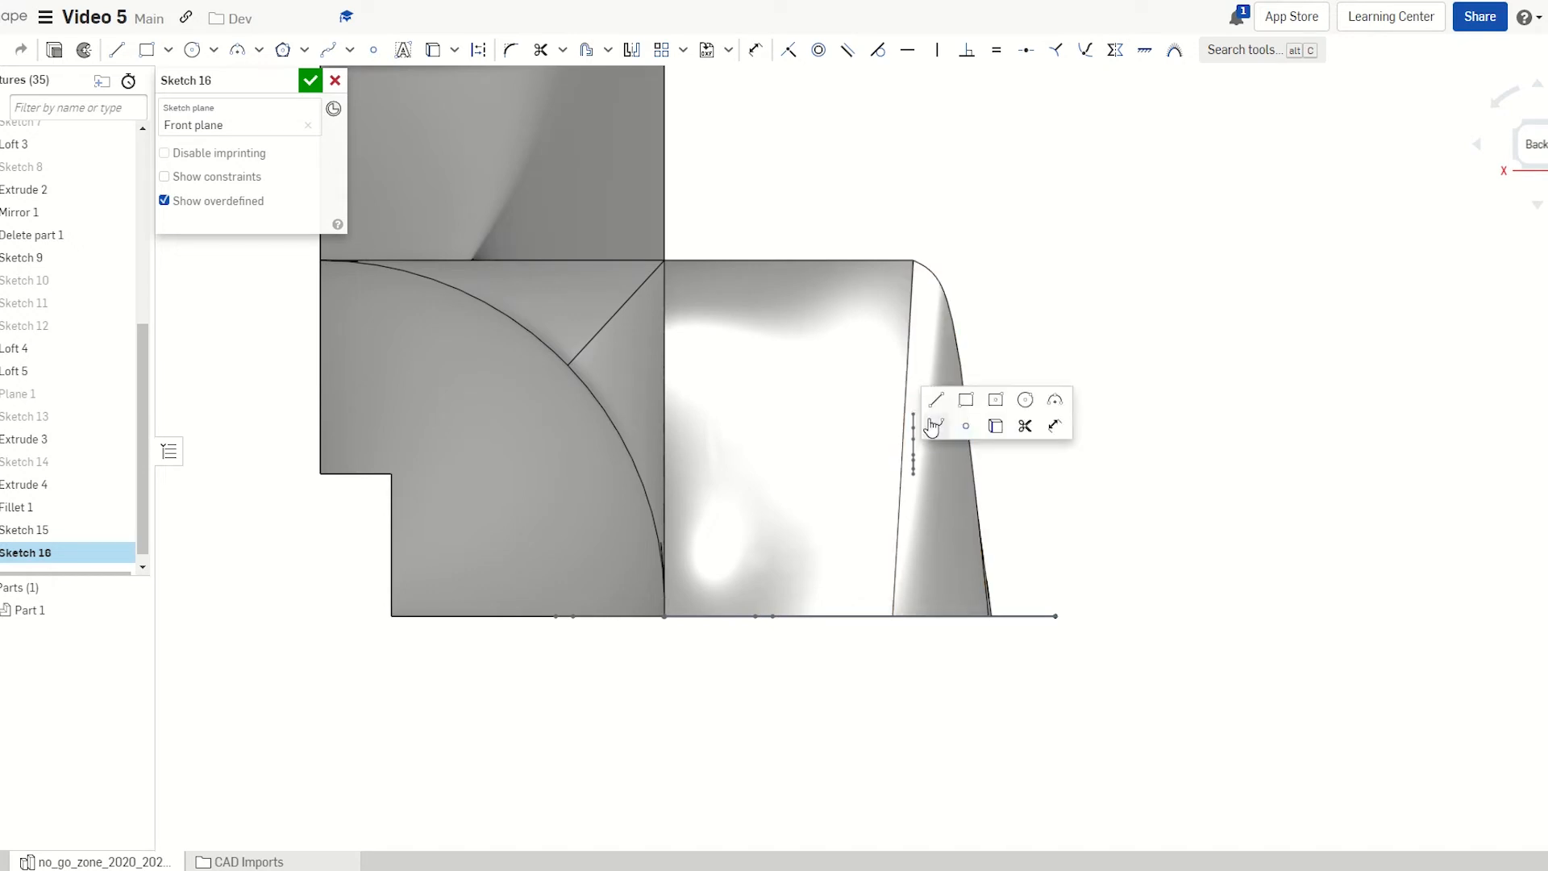
click(934, 425)
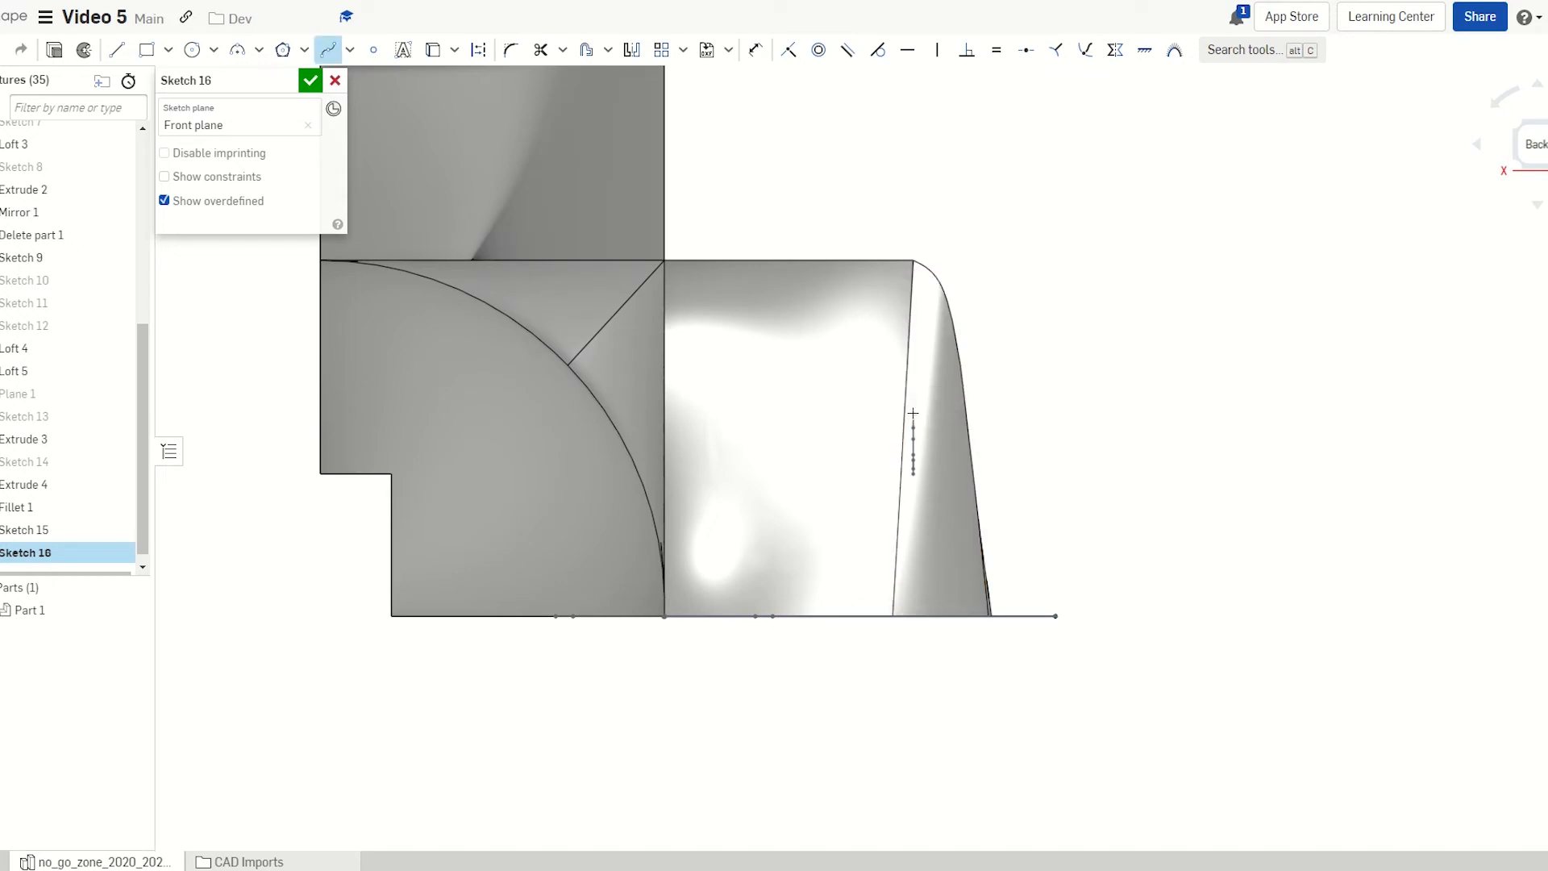
click(832, 404)
click(685, 429)
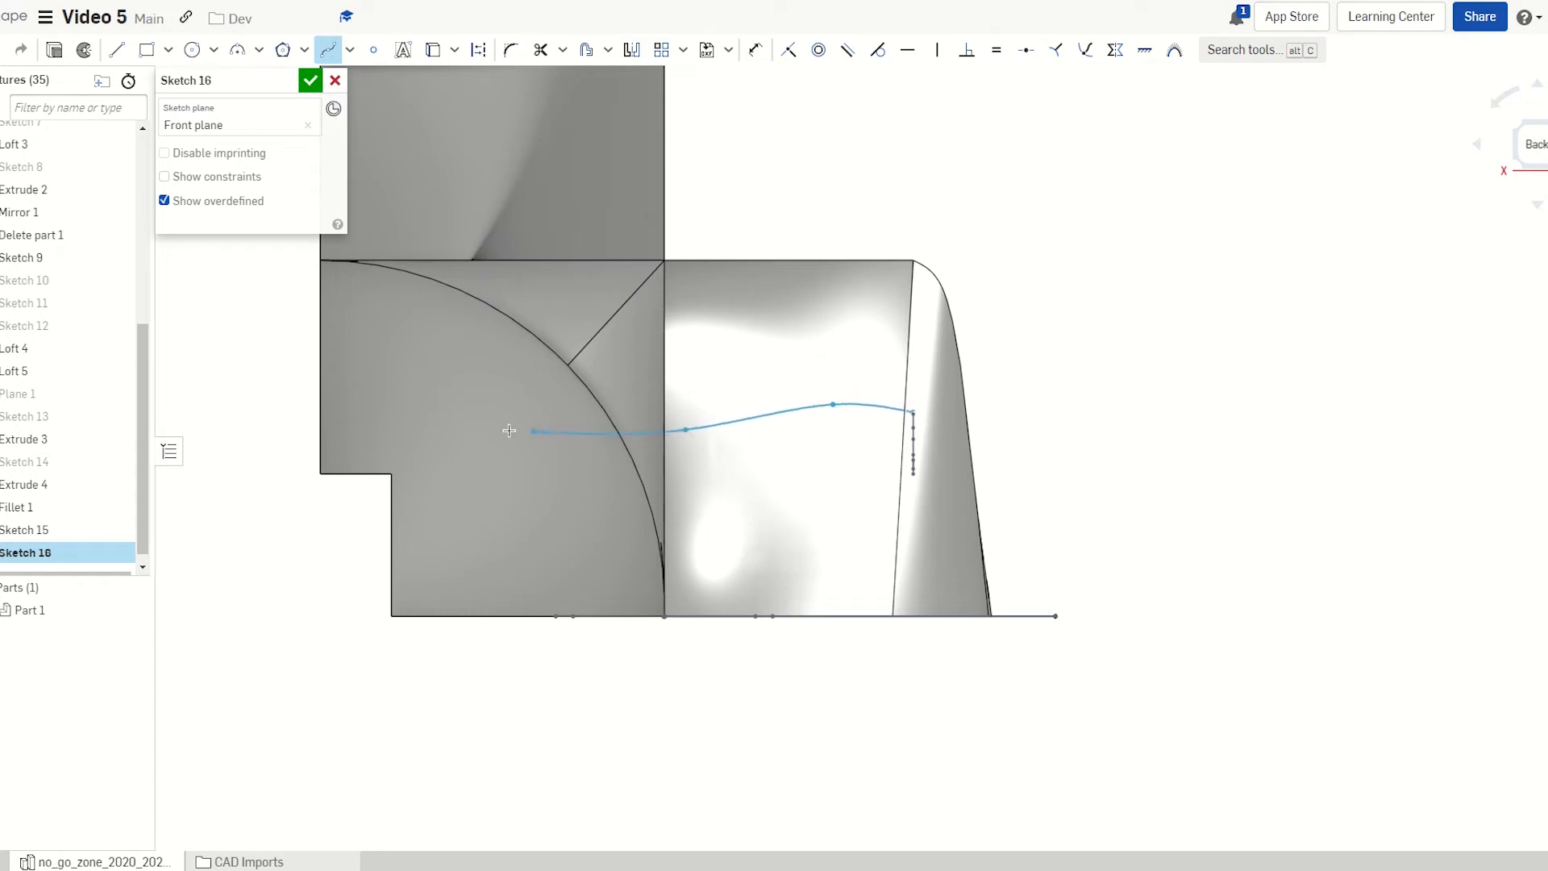
click(465, 400)
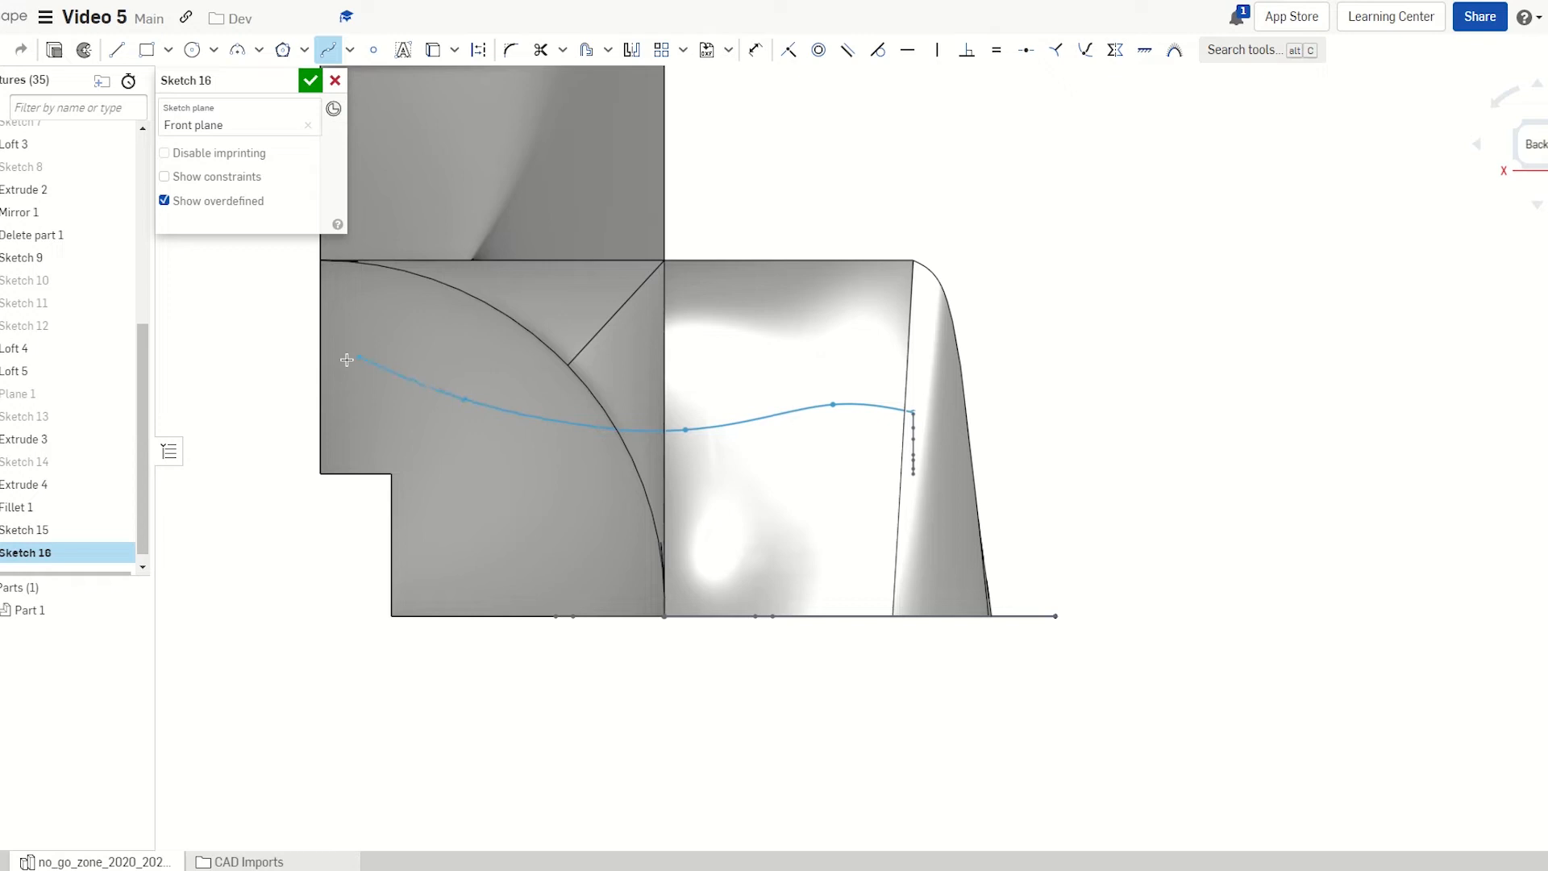
double_click(322, 418)
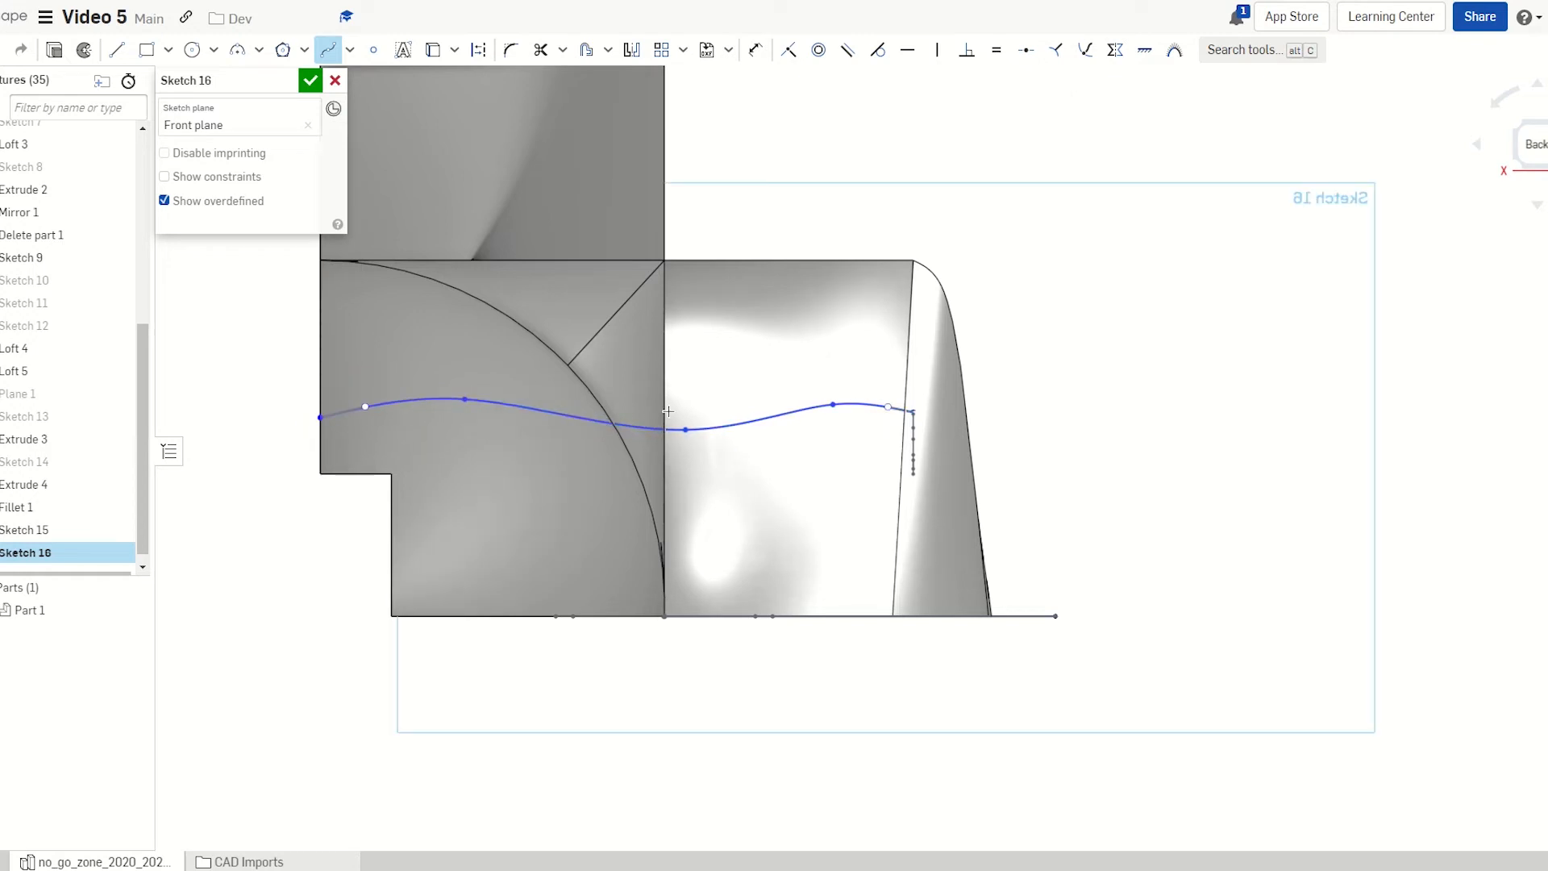
mouse_move(846, 479)
right_down()
mouse_move(858, 518)
mouse_move(847, 484)
right_up()
scroll(845, 485, down, 4)
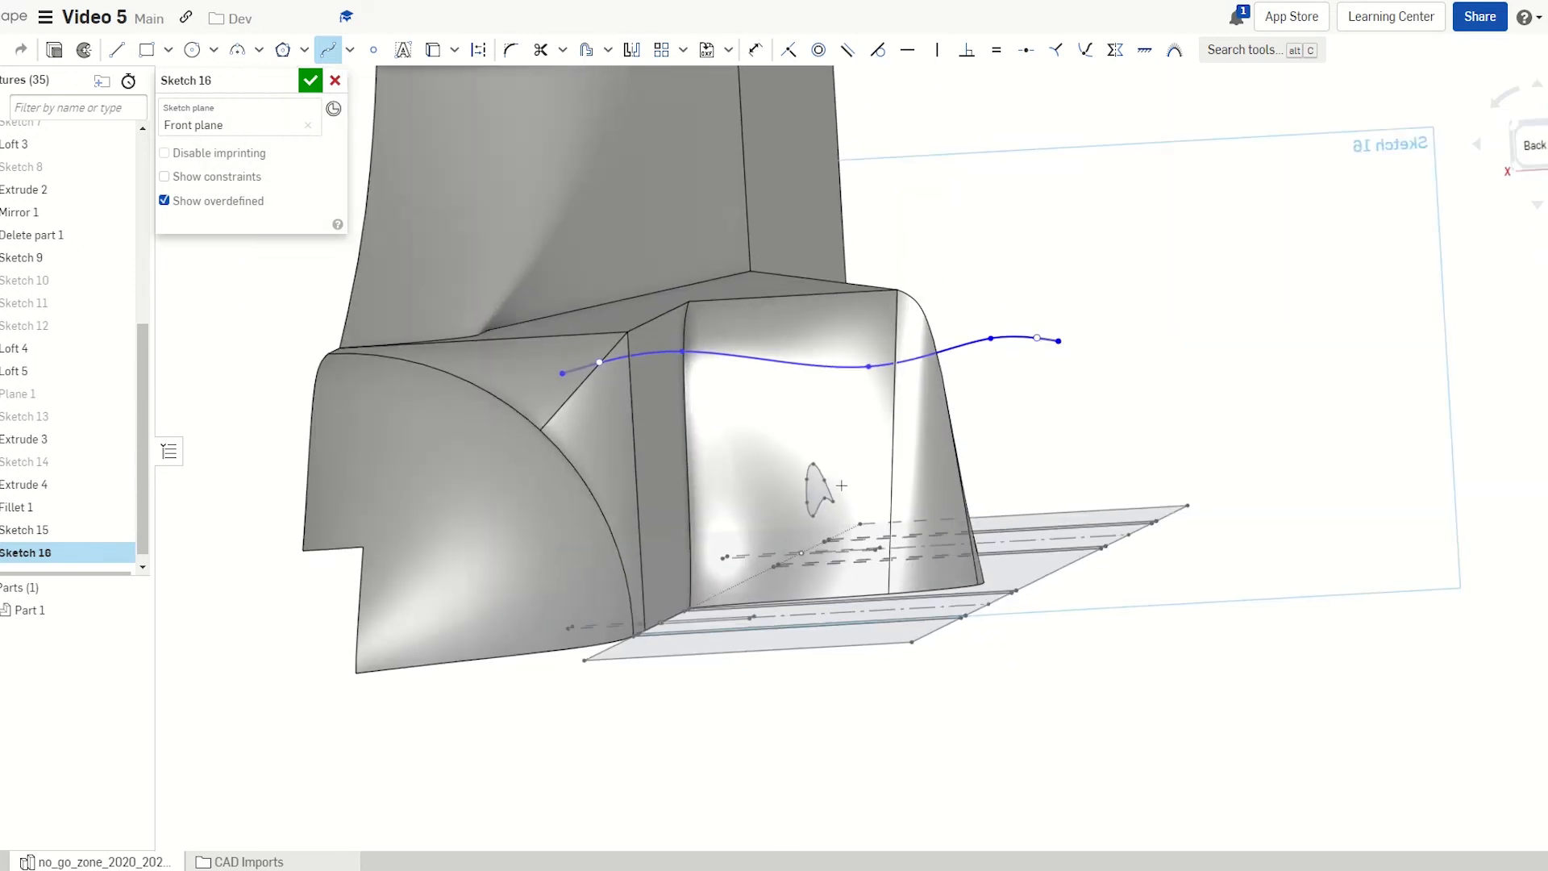
click(311, 82)
mouse_move(758, 387)
right_down()
mouse_move(783, 397)
mouse_move(709, 328)
right_up()
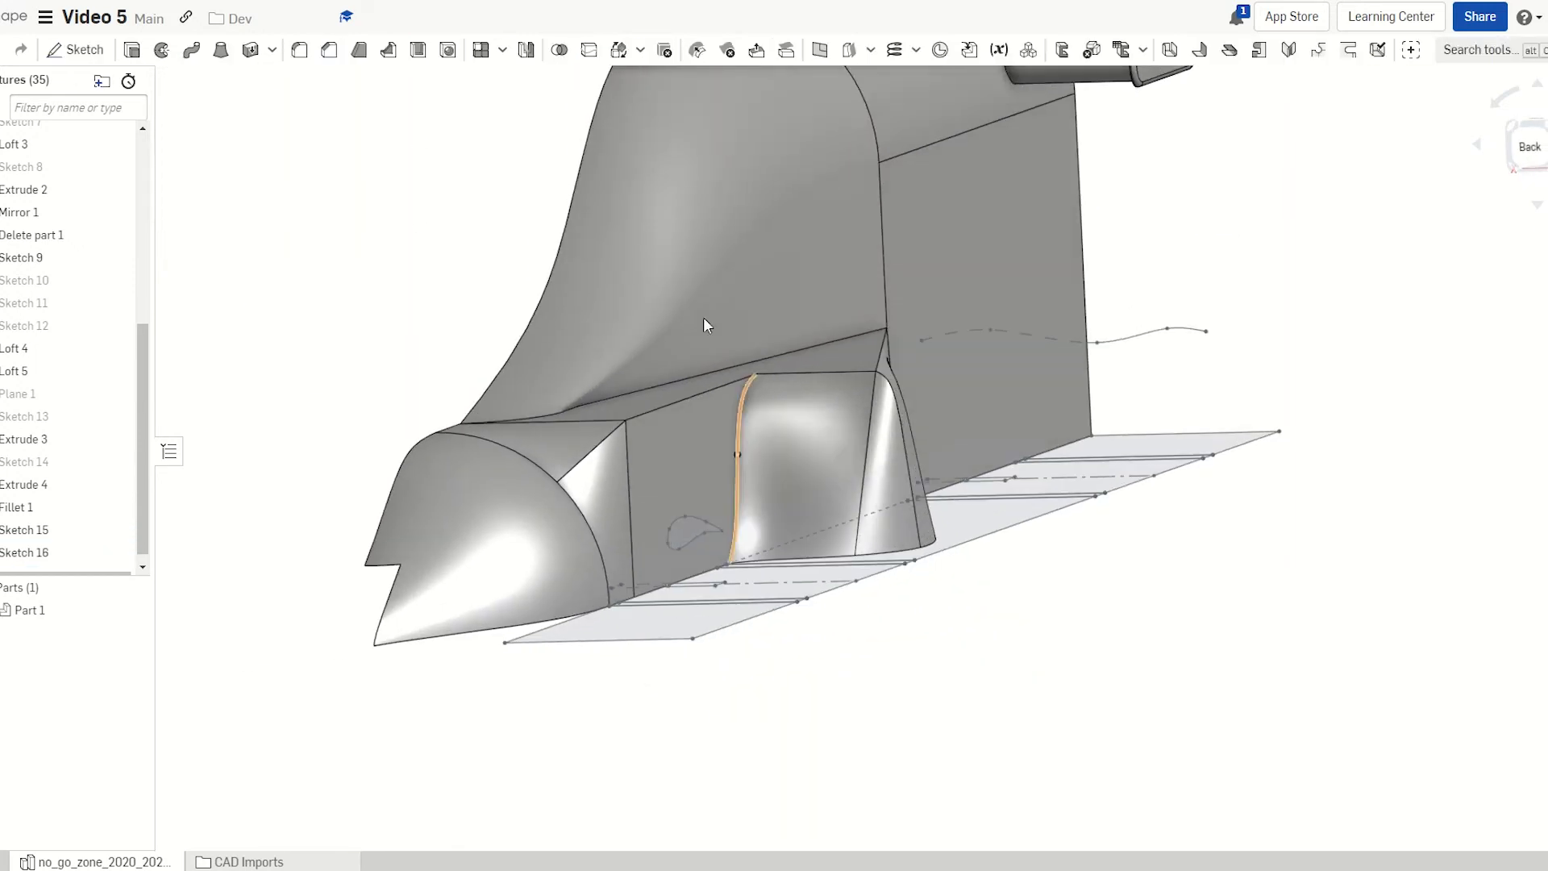
Sweep the Sketch 15 airfoil face along the Sketch 16 spline, adding to Part 1
click(190, 55)
scroll(498, 489, up, 4)
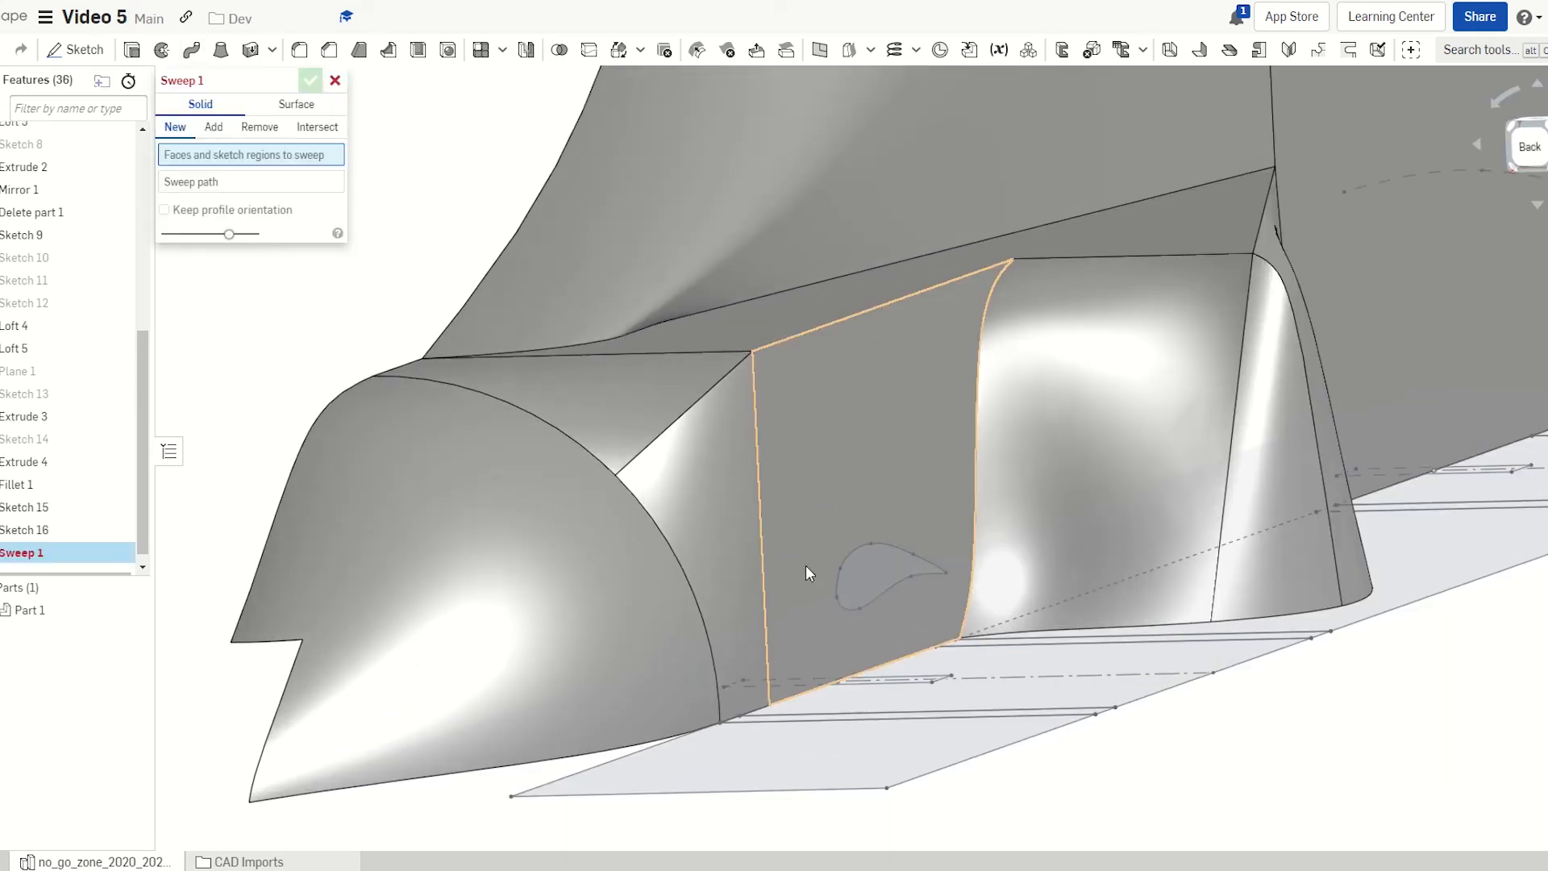
click(878, 582)
scroll(592, 540, down, 4)
click(259, 198)
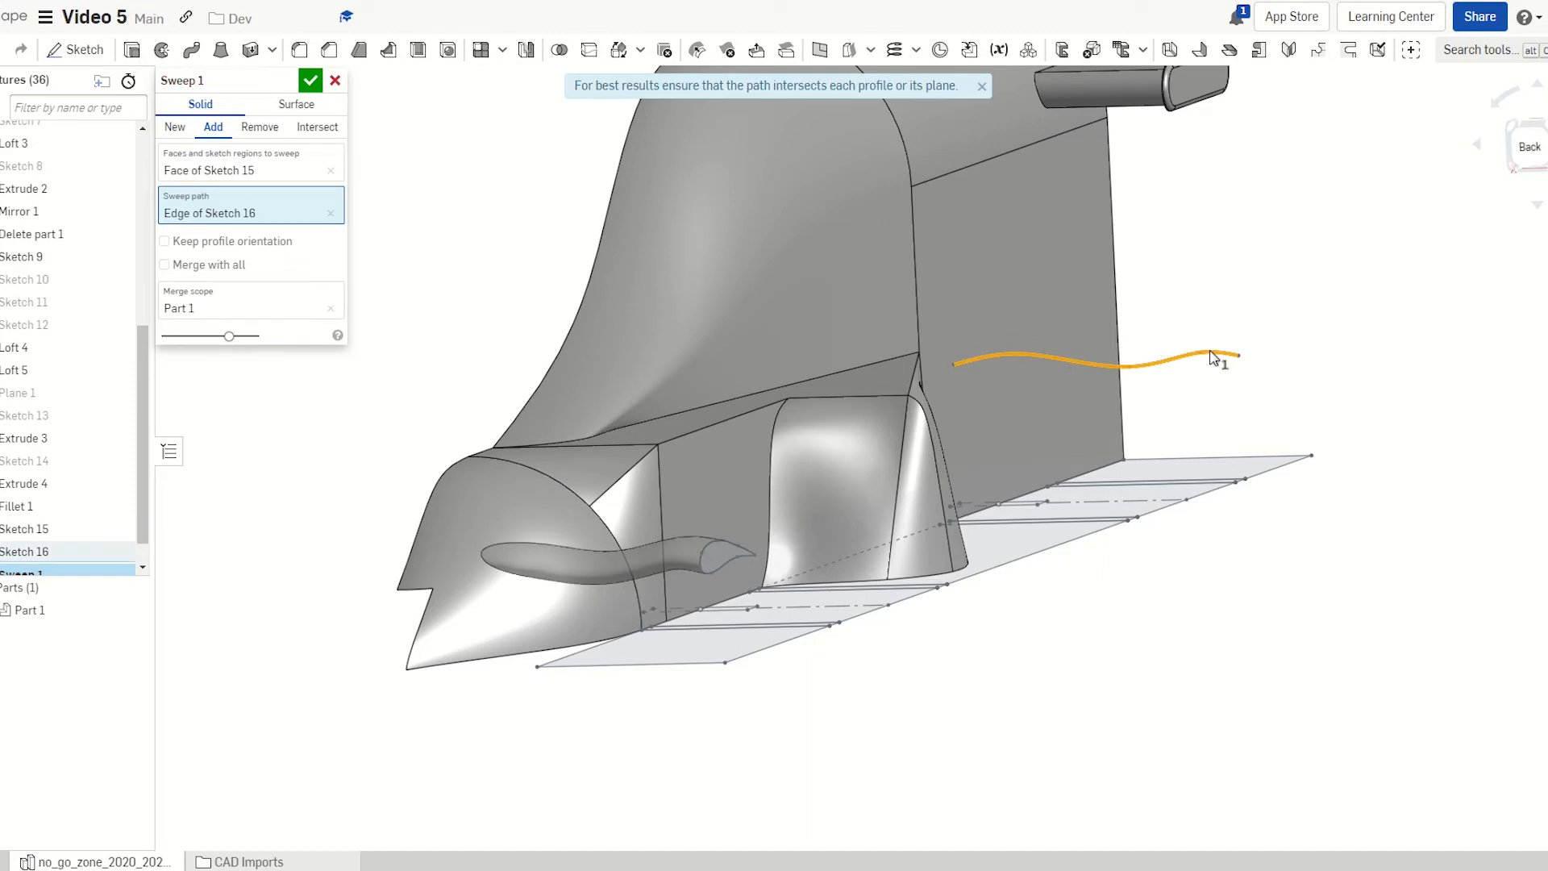
right_drag(1300, 357, 1321, 384)
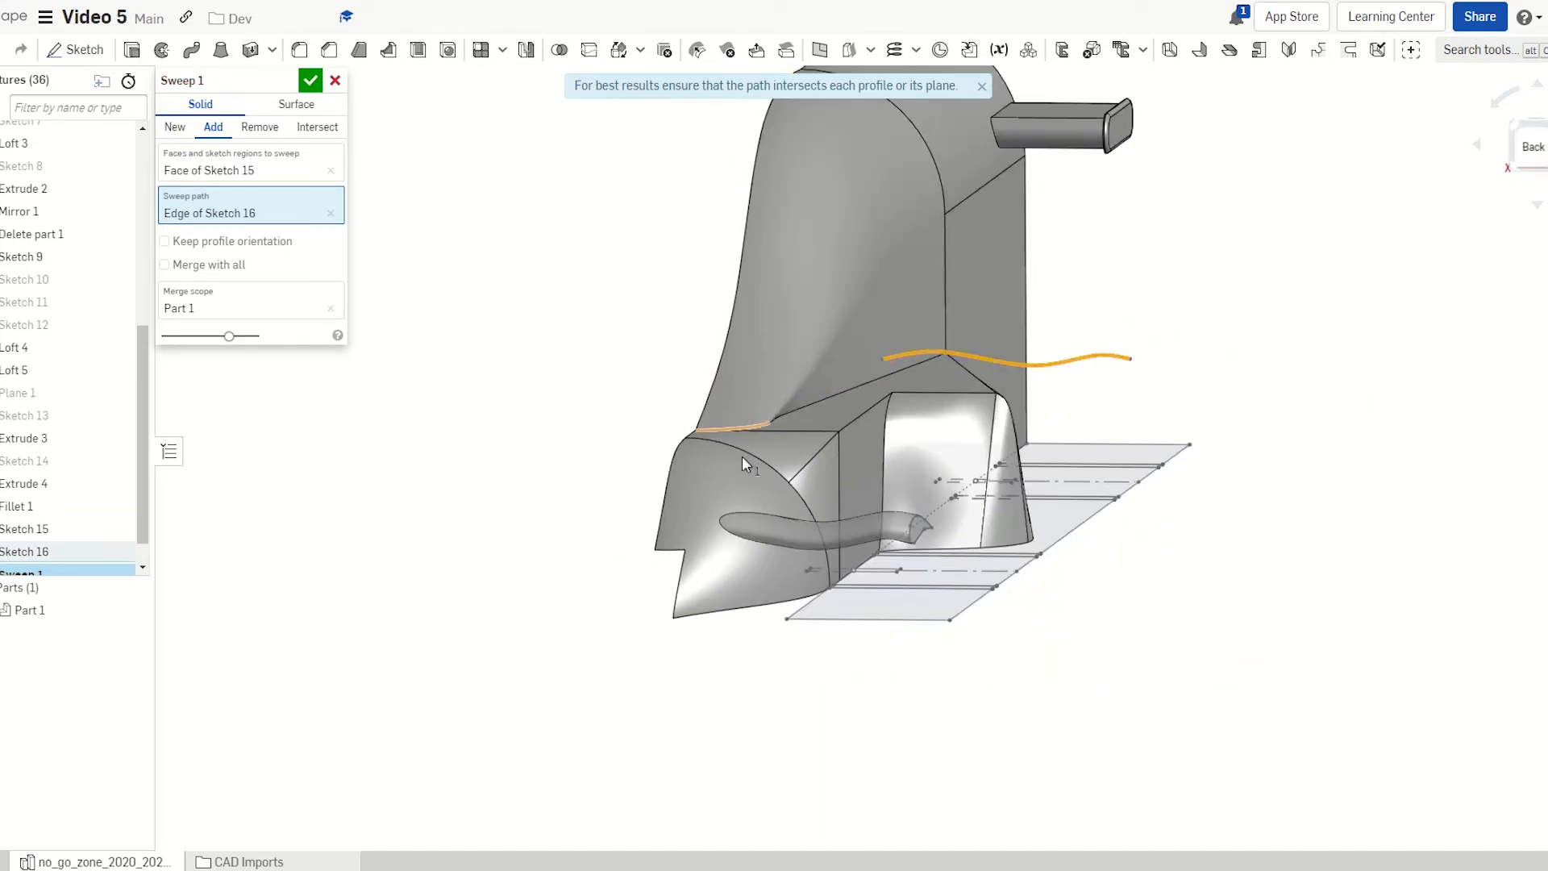
right_drag(742, 457, 1352, 131)
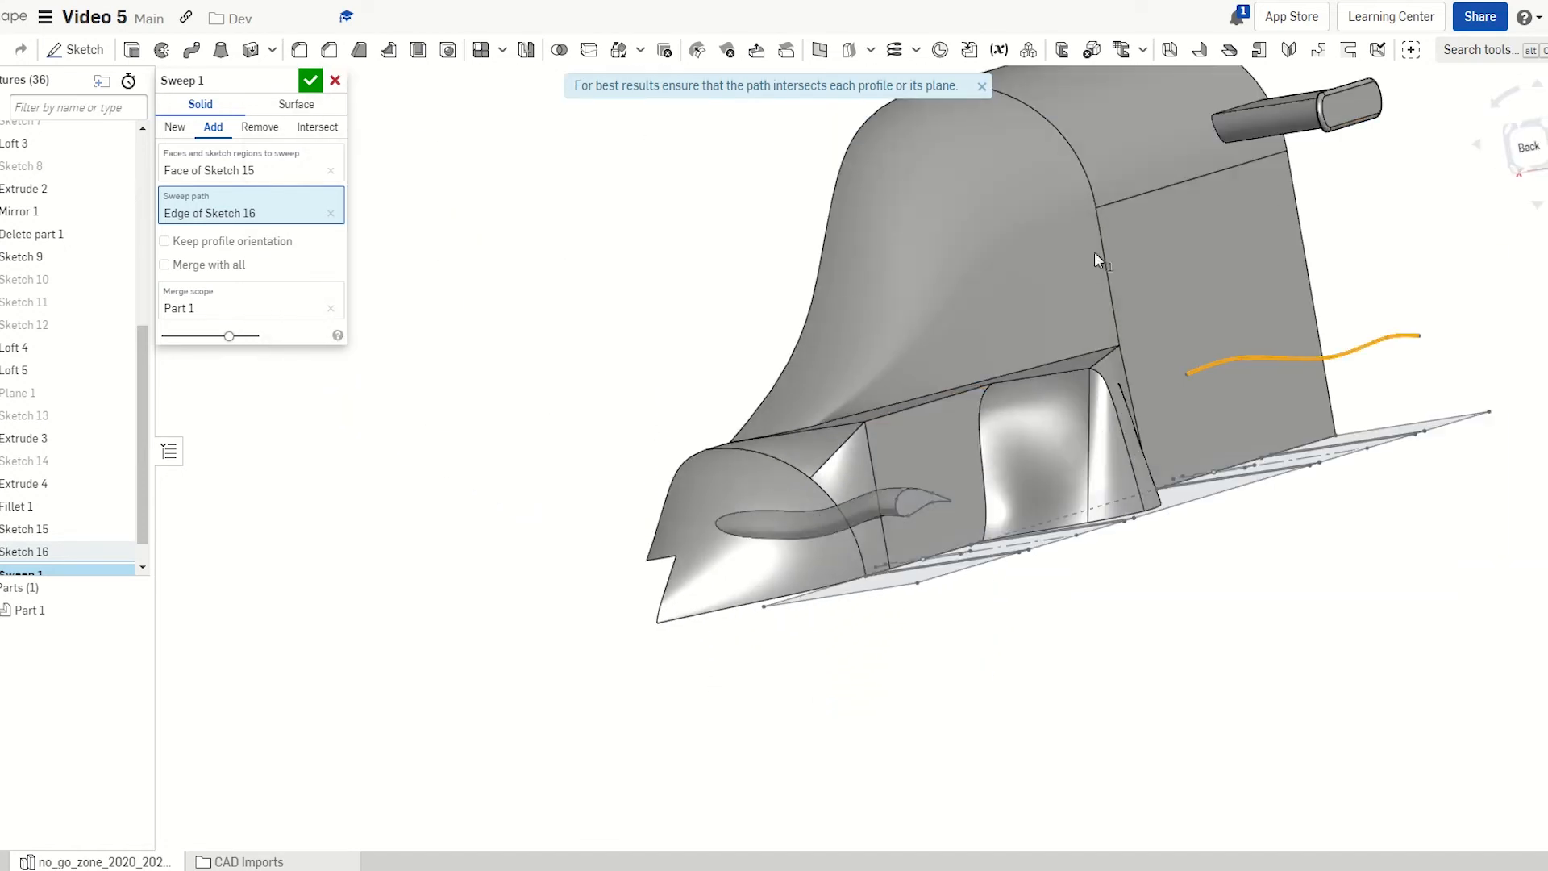
right_drag(810, 481, 813, 554)
right_drag(948, 224, 902, 278)
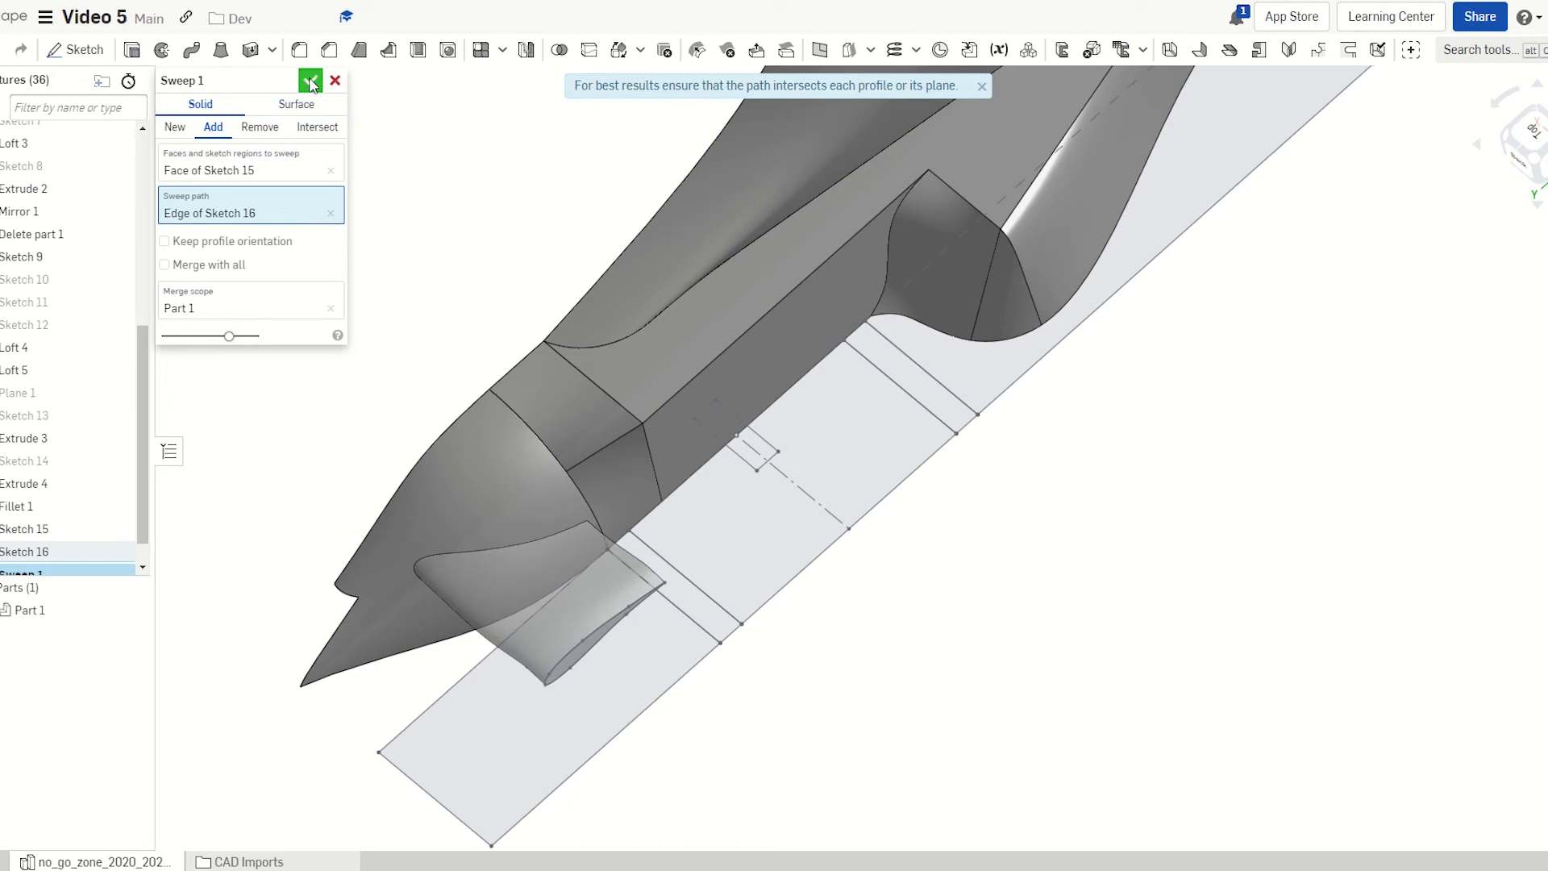
click(311, 80)
right_drag(662, 266, 771, 331)
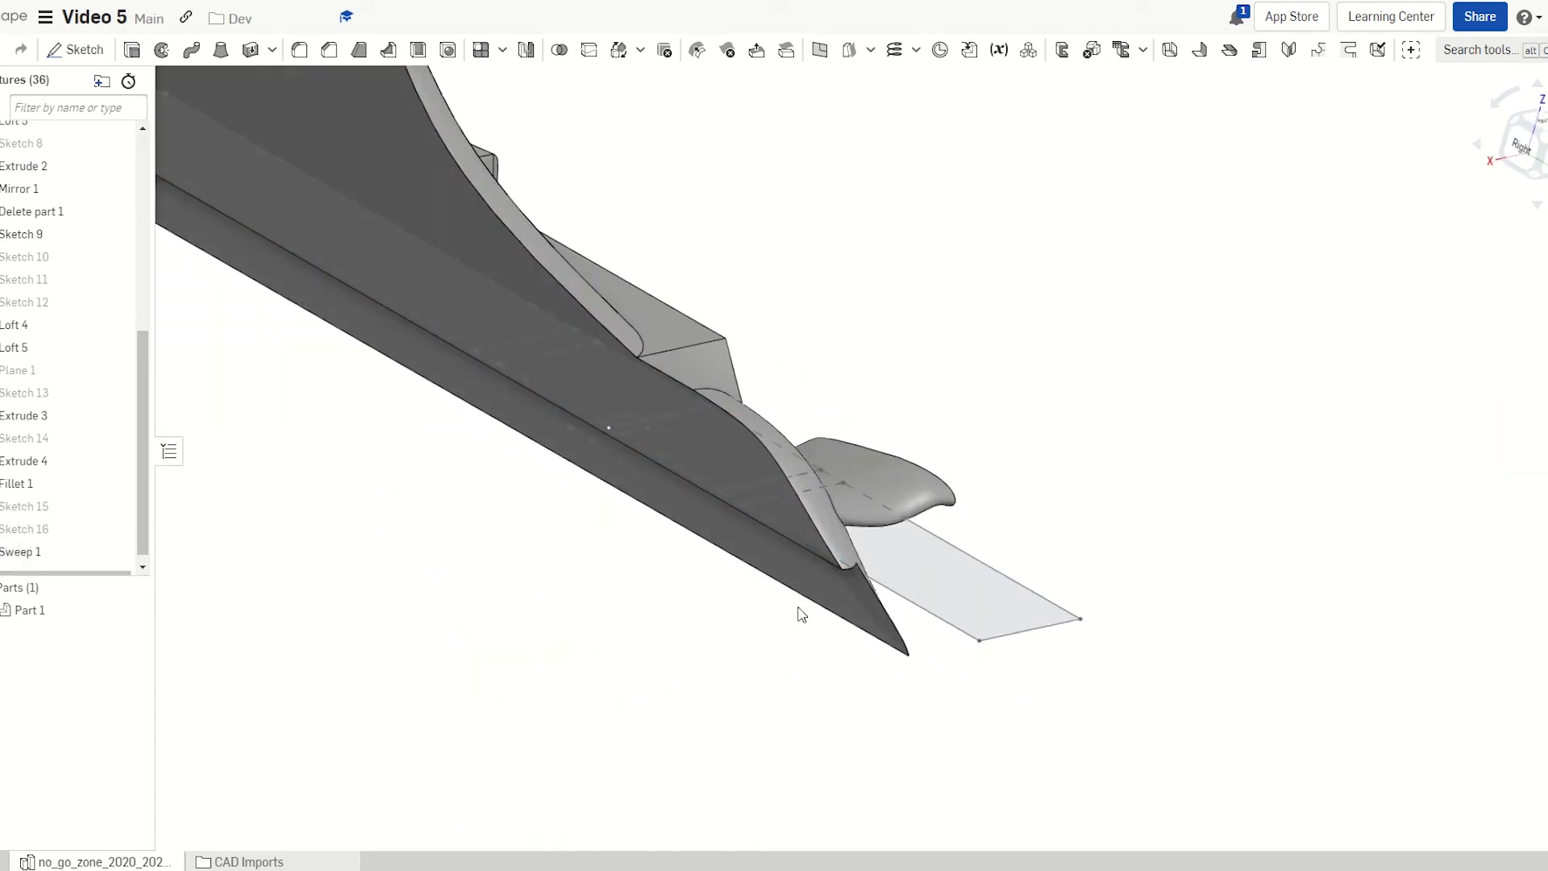
Start Sketch 17 on the blade's end face, viewed normal
right_drag(685, 468, 522, 449)
scroll(750, 514, up, 3)
click(714, 506)
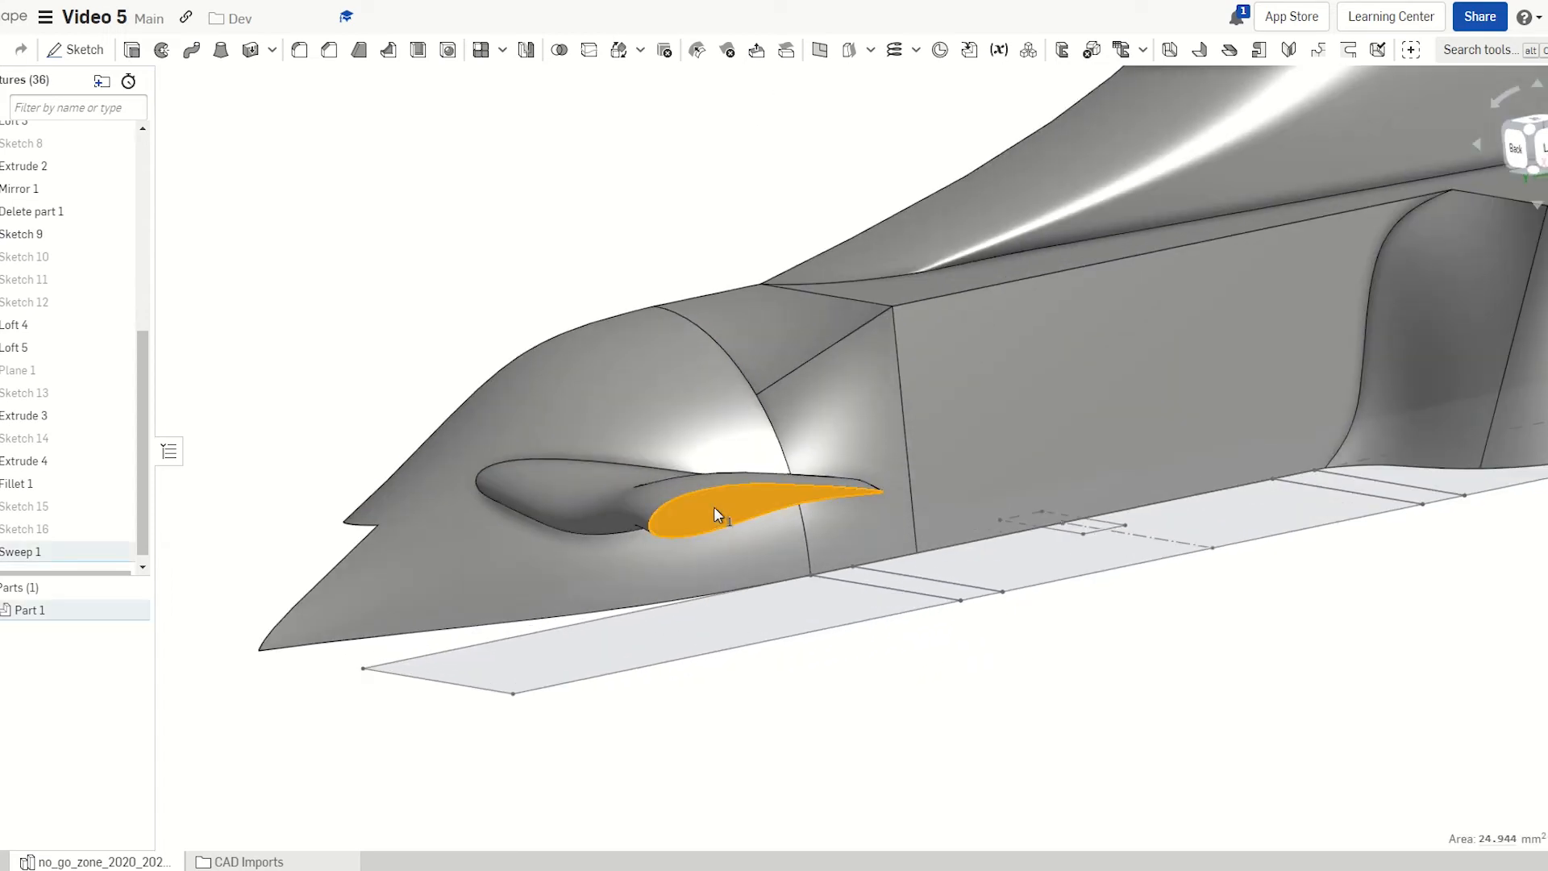
key(shift+s)
key(n)
scroll(814, 442, up, 3)
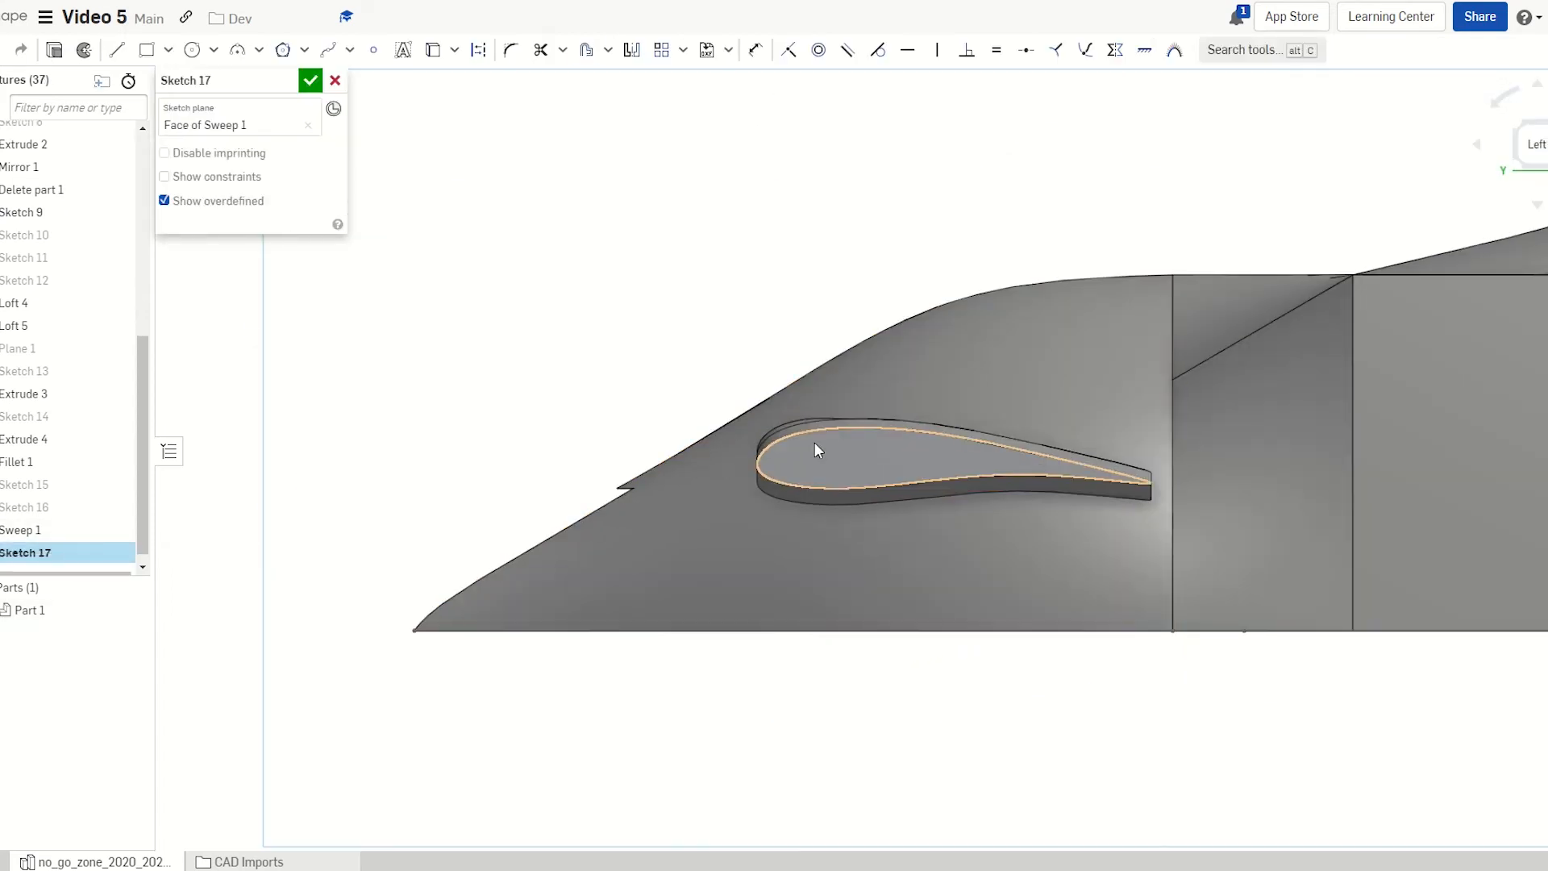
Offset the airfoil outline outward by 0.5 and start extruding the sketch faces
key(u)
click(840, 430)
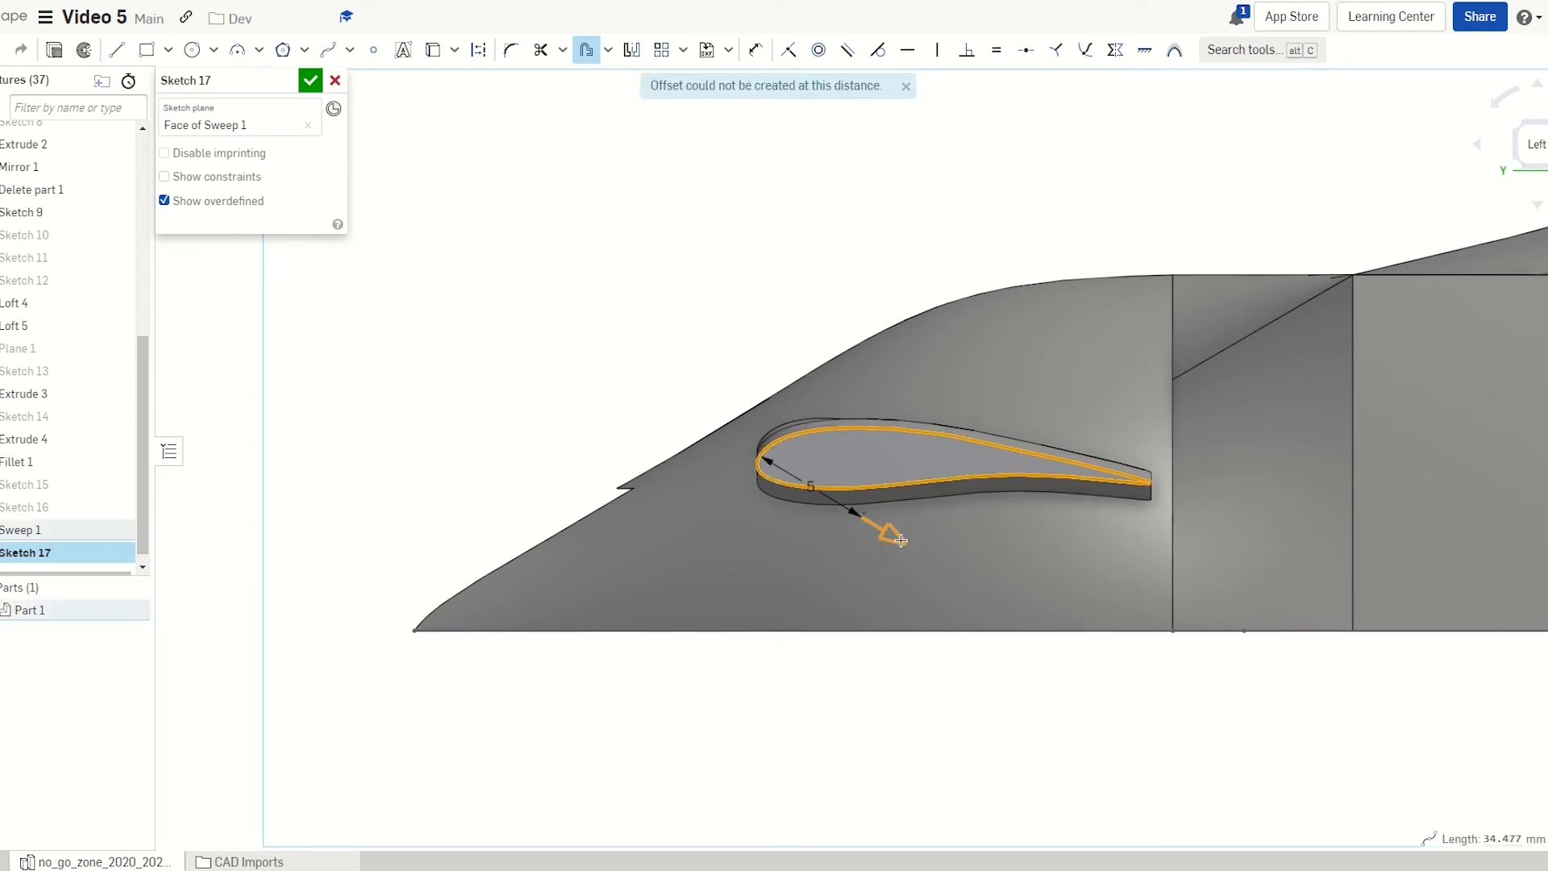
drag(901, 540, 742, 432)
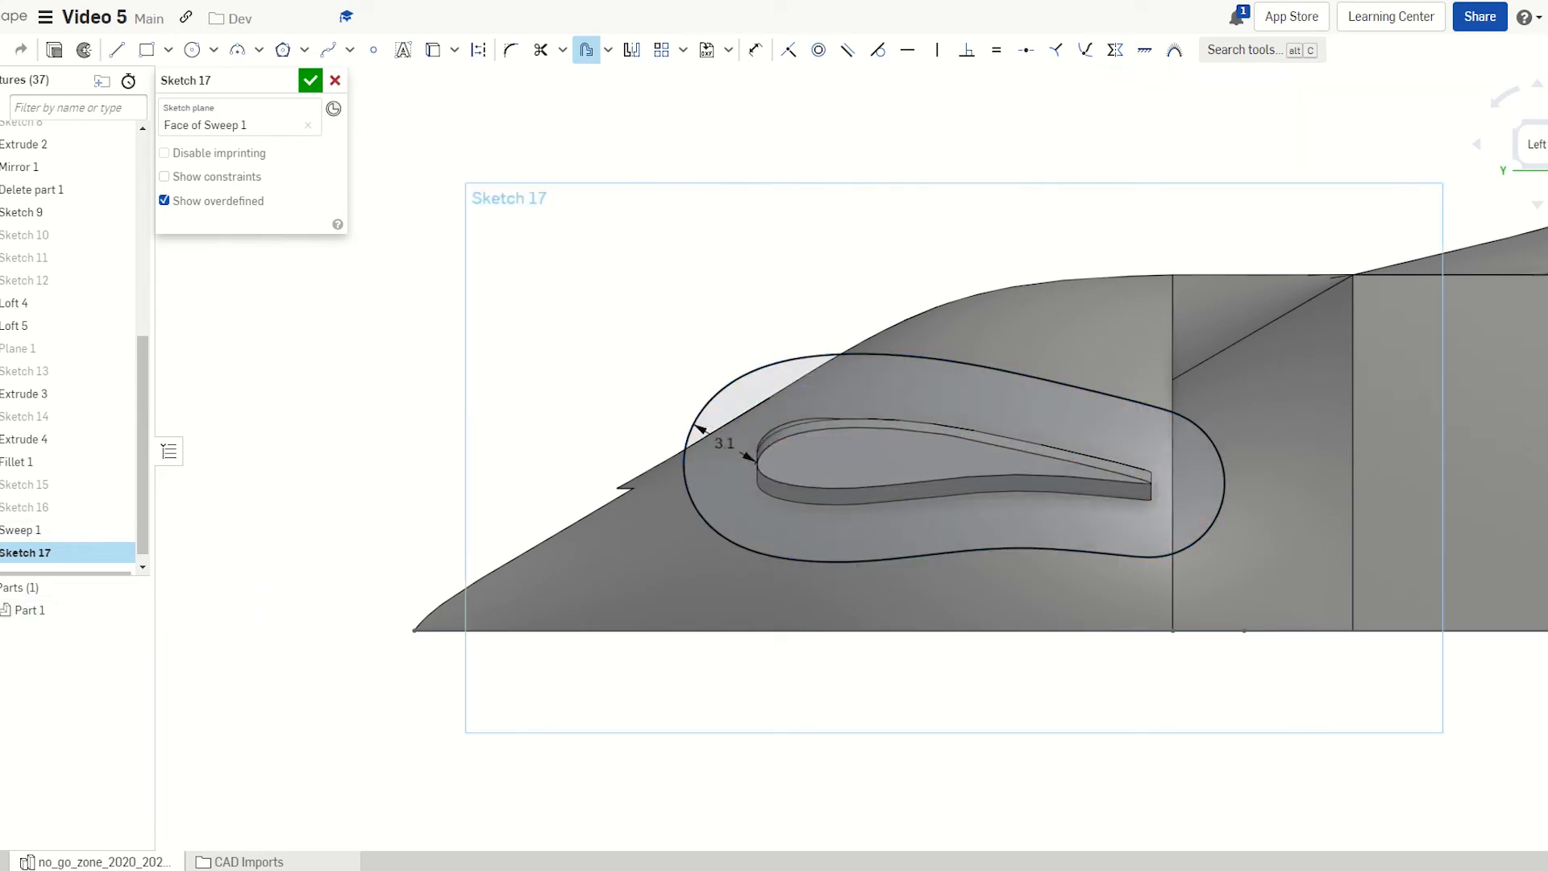
double_click(742, 430)
text(0.5)
key(Return)
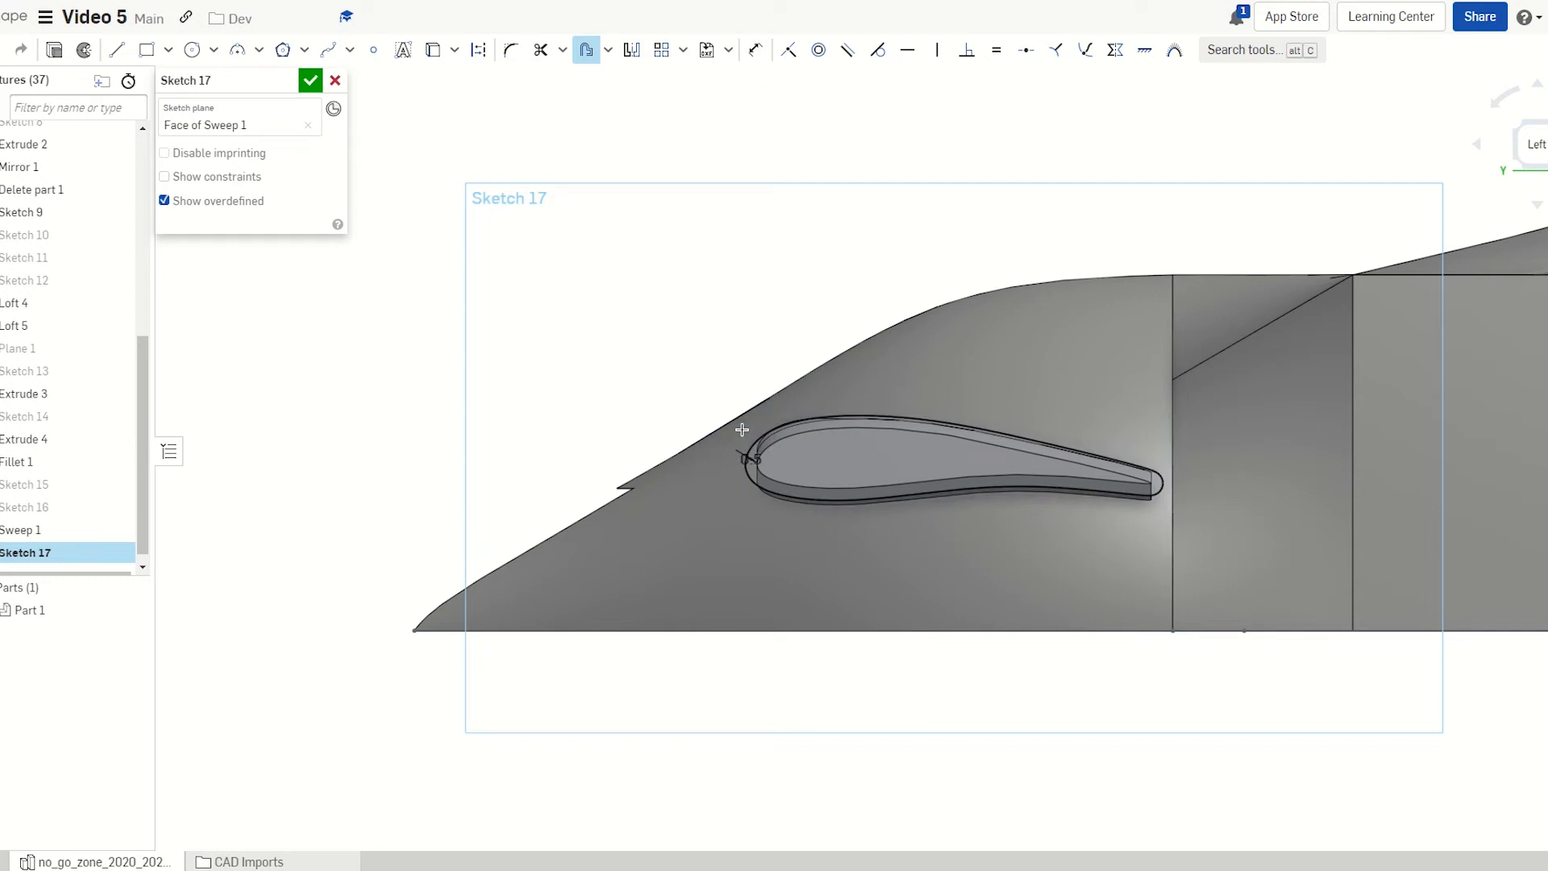
key(shift+e)
right_drag(789, 467, 806, 469)
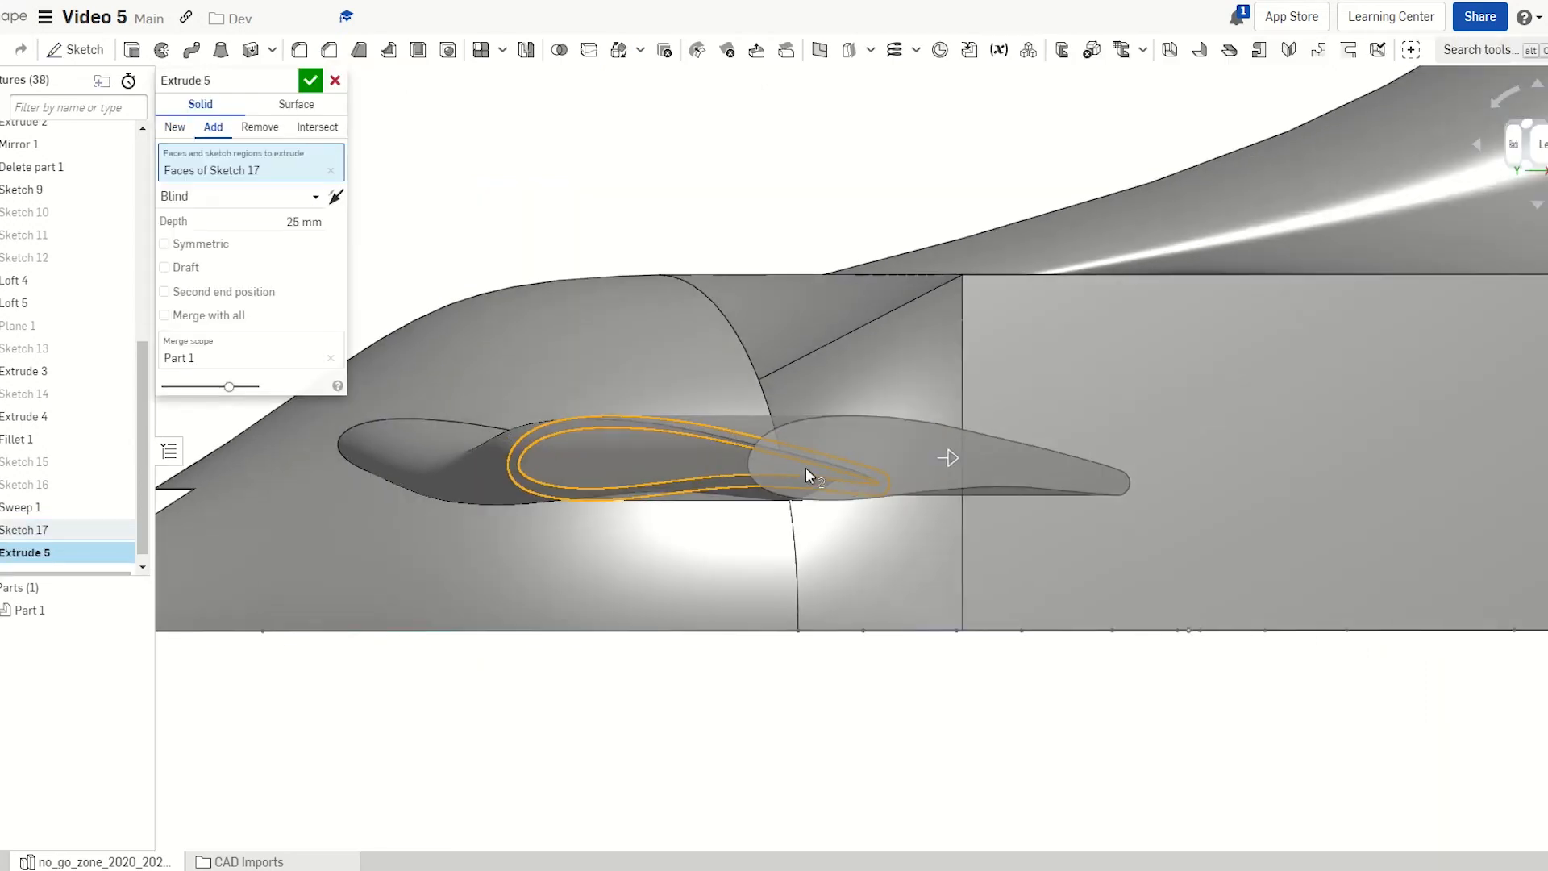
Set the airfoil extrusion depth to 0.5 mm and accept it
click(251, 222)
text(0.5)
key(Return)
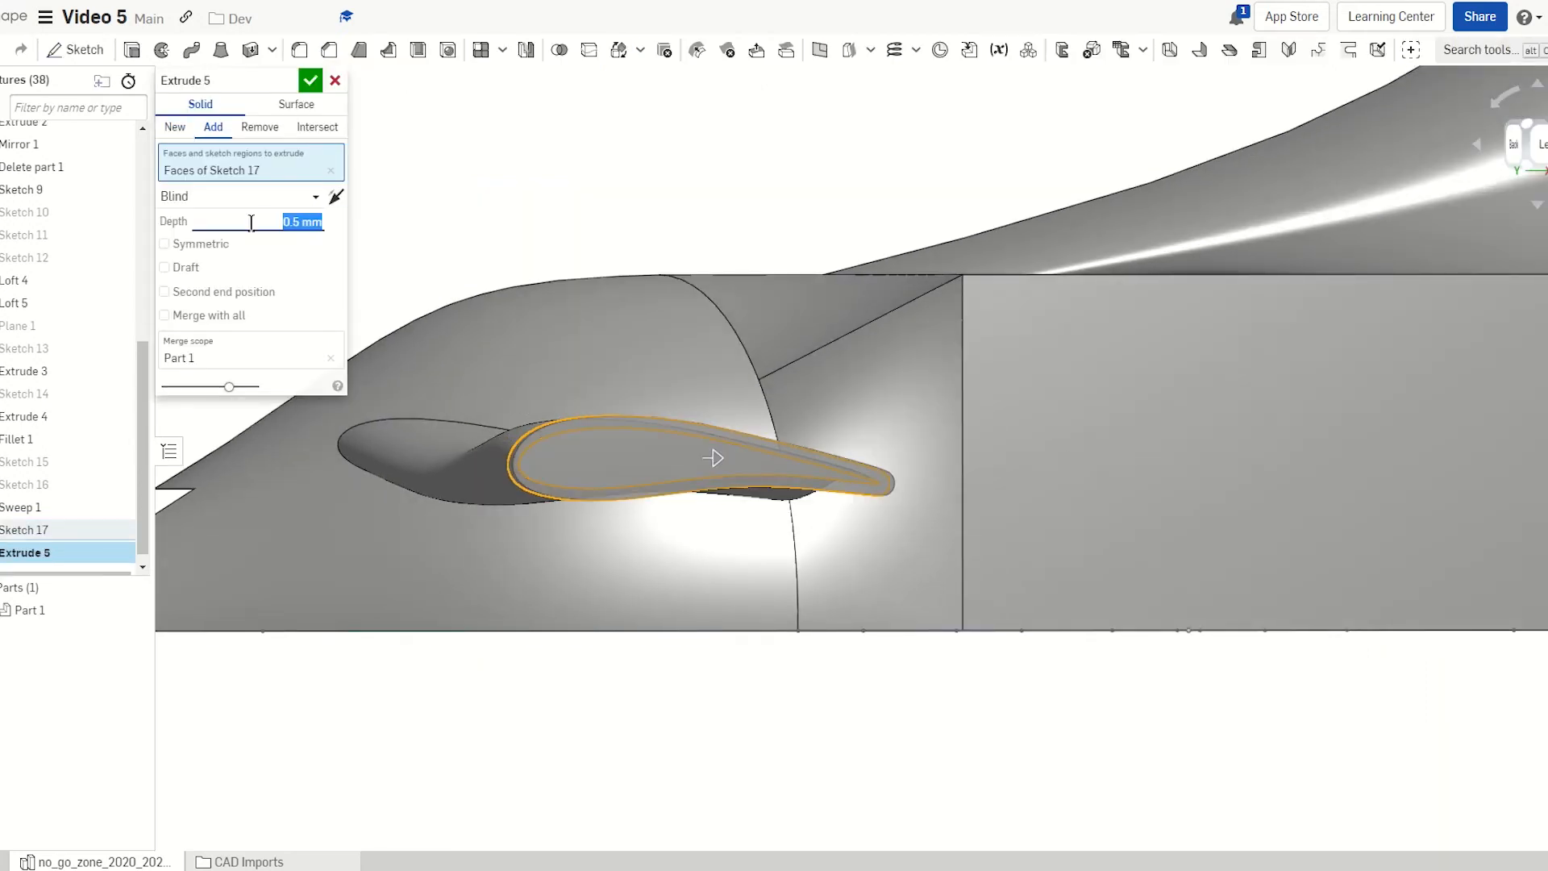
click(311, 81)
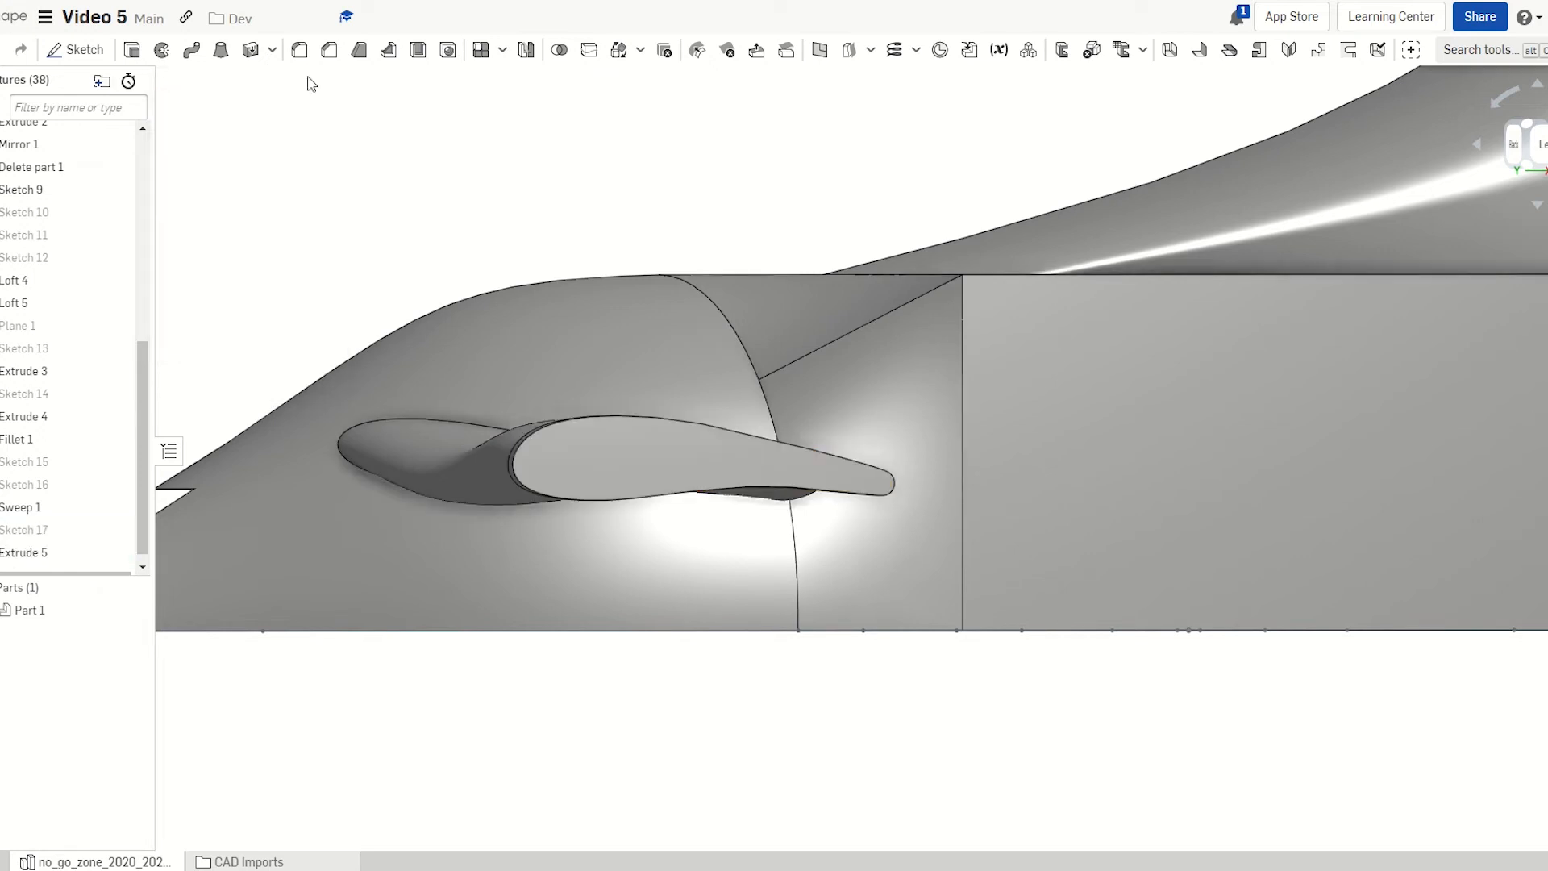
Round the extruded airfoil face with a 0.4 mm fillet
key(shift+f)
right_drag(656, 451, 593, 472)
click(607, 475)
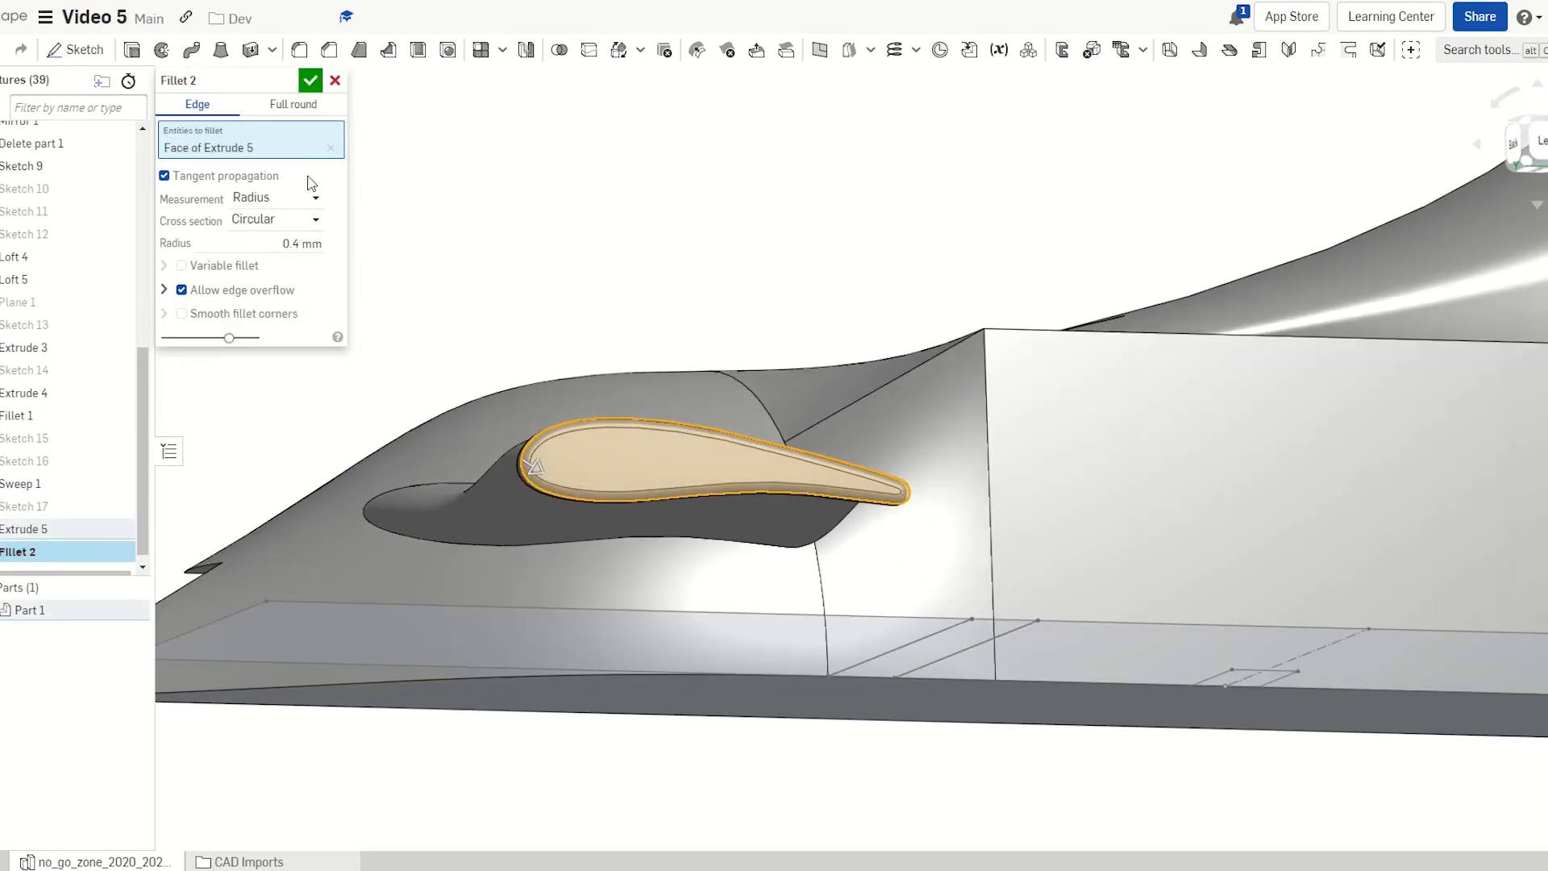
click(309, 83)
Check the 30 mm bottom and 3 mm short edges, then start Sketch 18 on the large side face
right_drag(567, 309, 643, 370)
scroll(601, 312, down, 4)
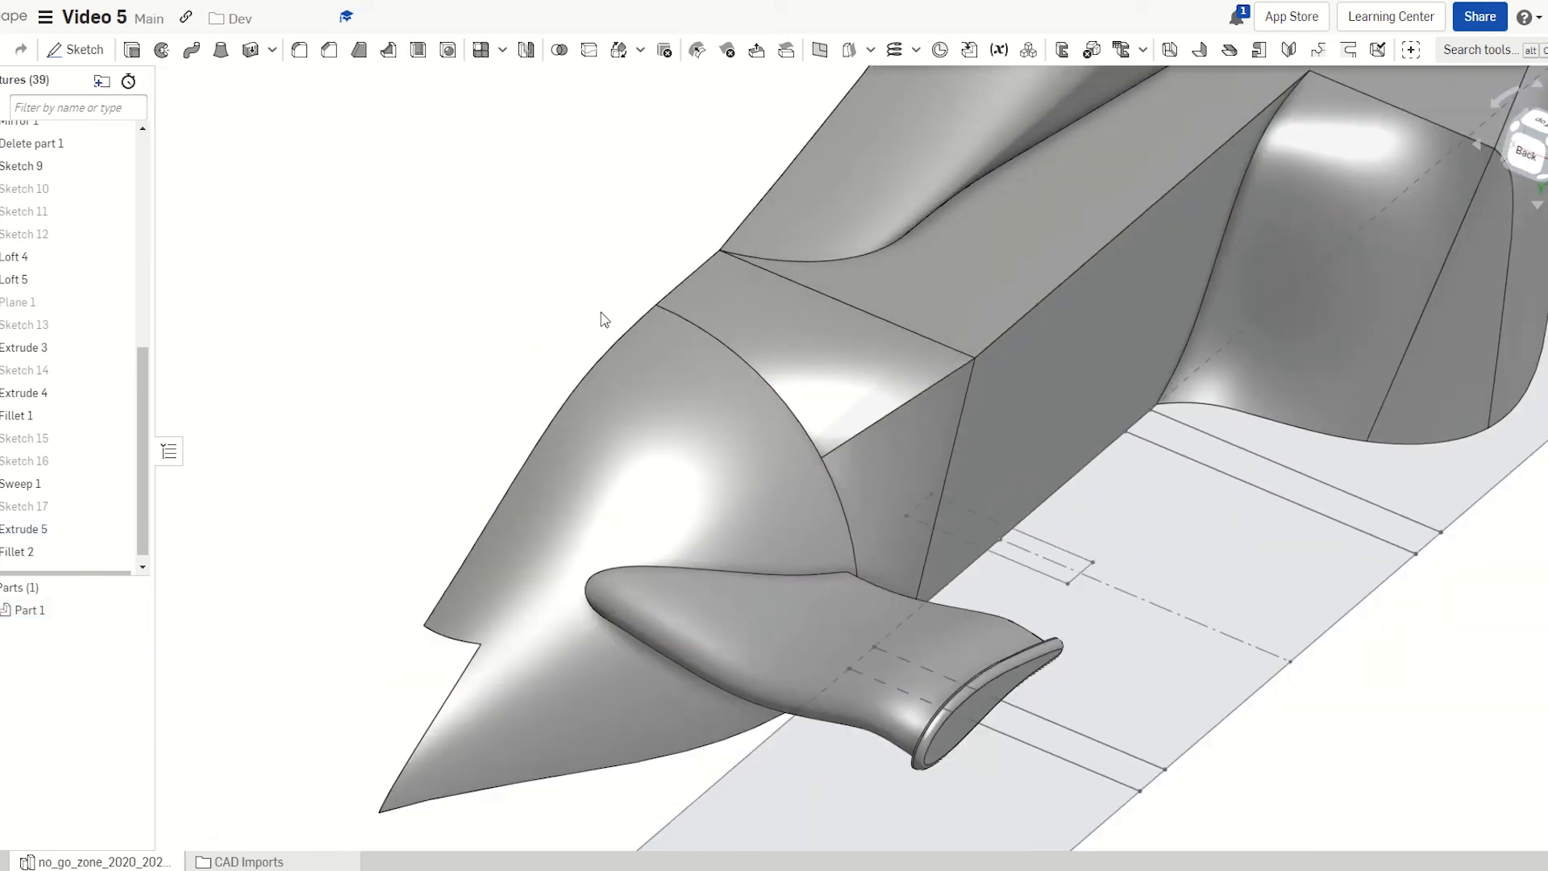
scroll(623, 395, down, 3)
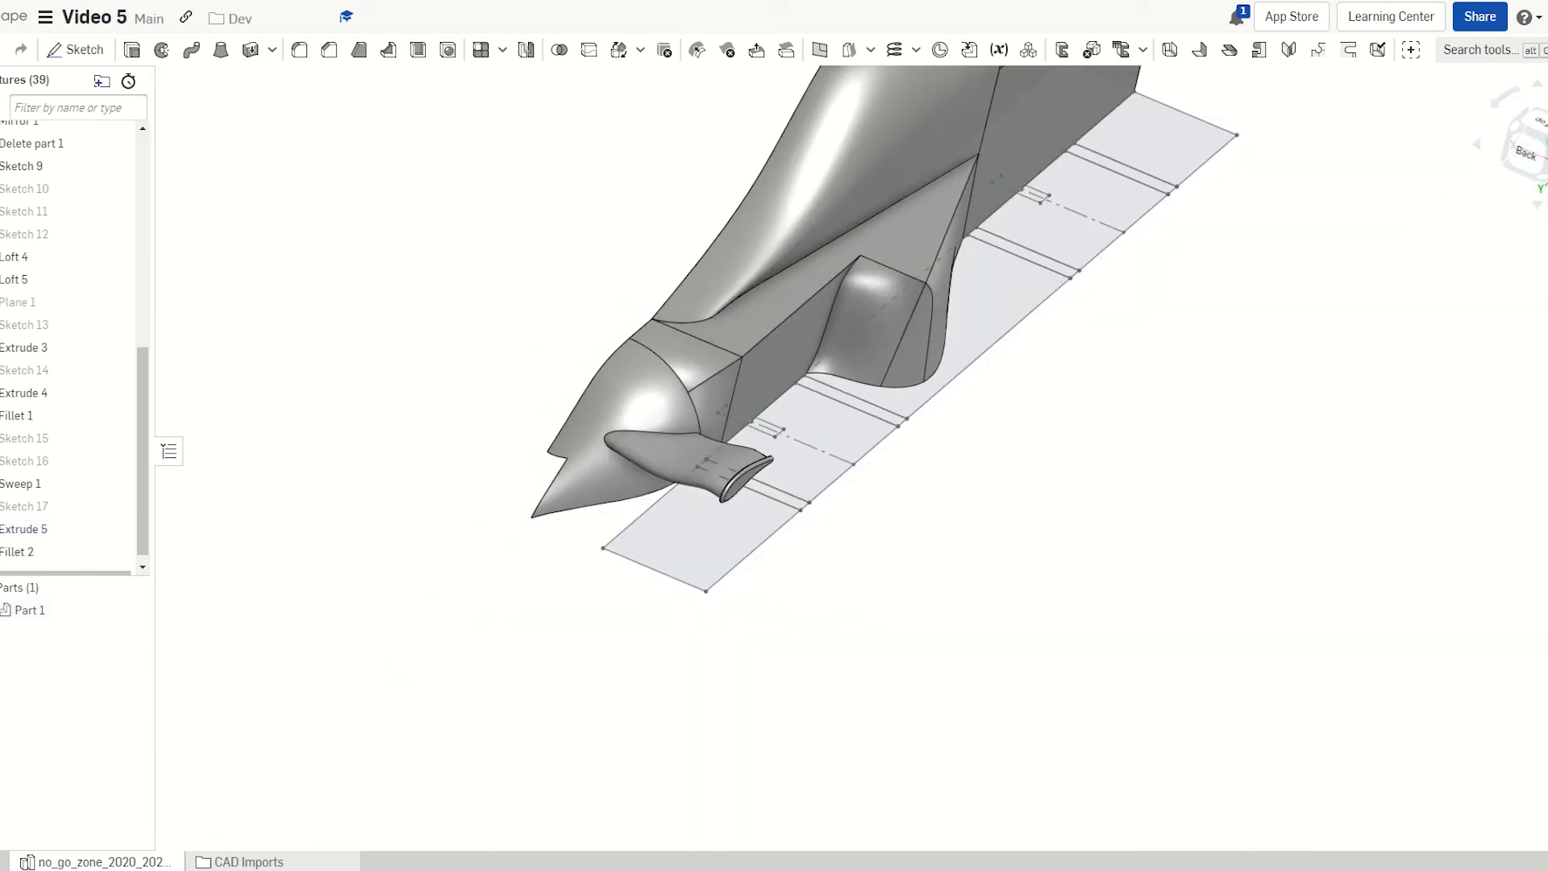
key(f)
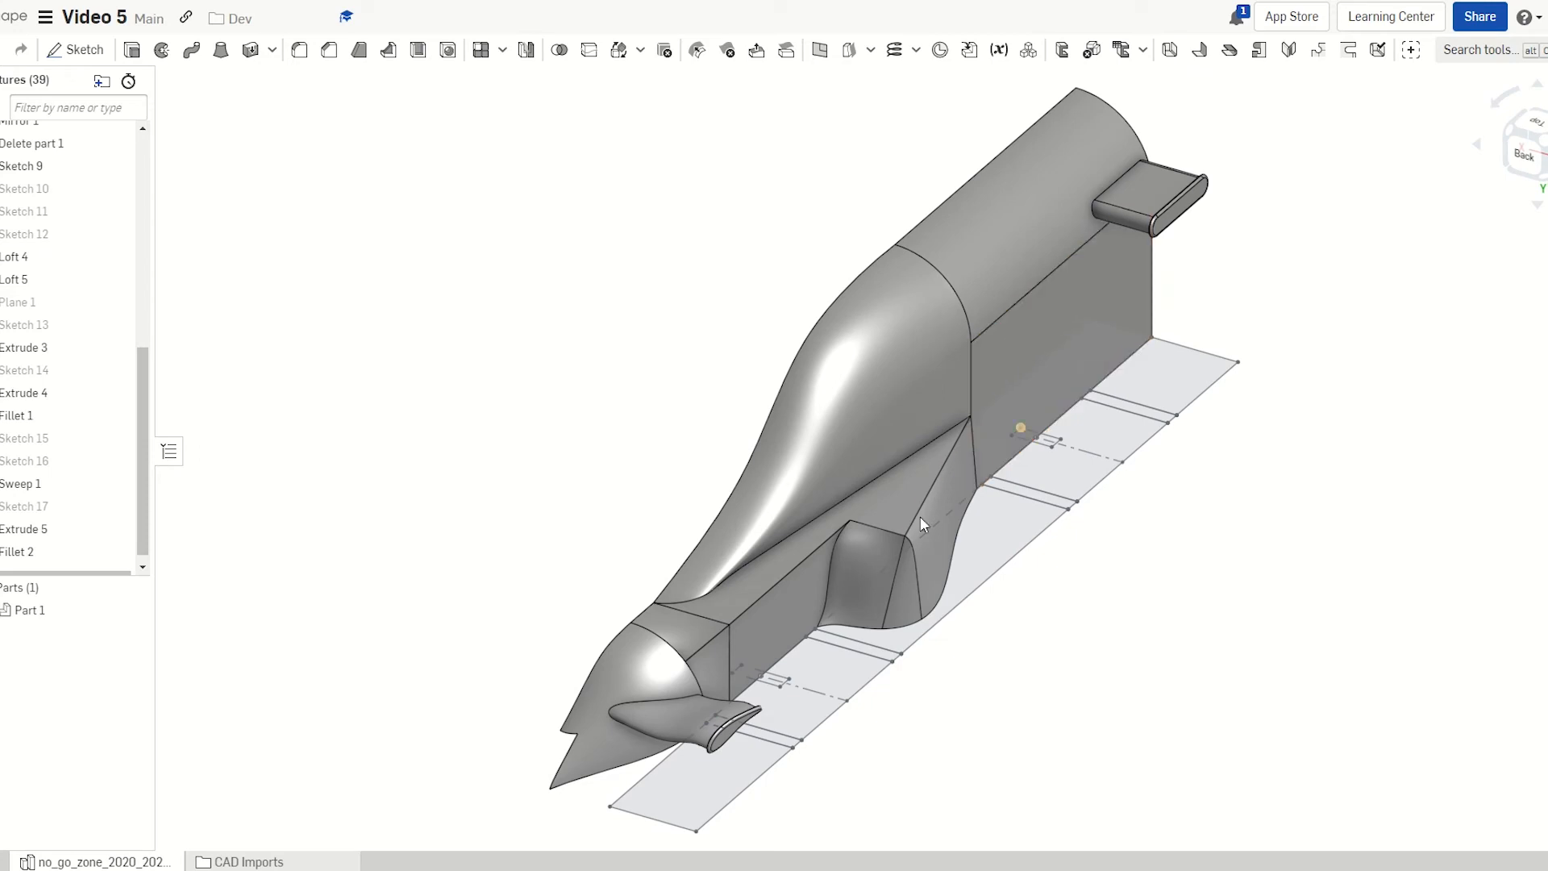
right_drag(762, 638, 675, 620)
right_drag(780, 640, 784, 725)
click(782, 737)
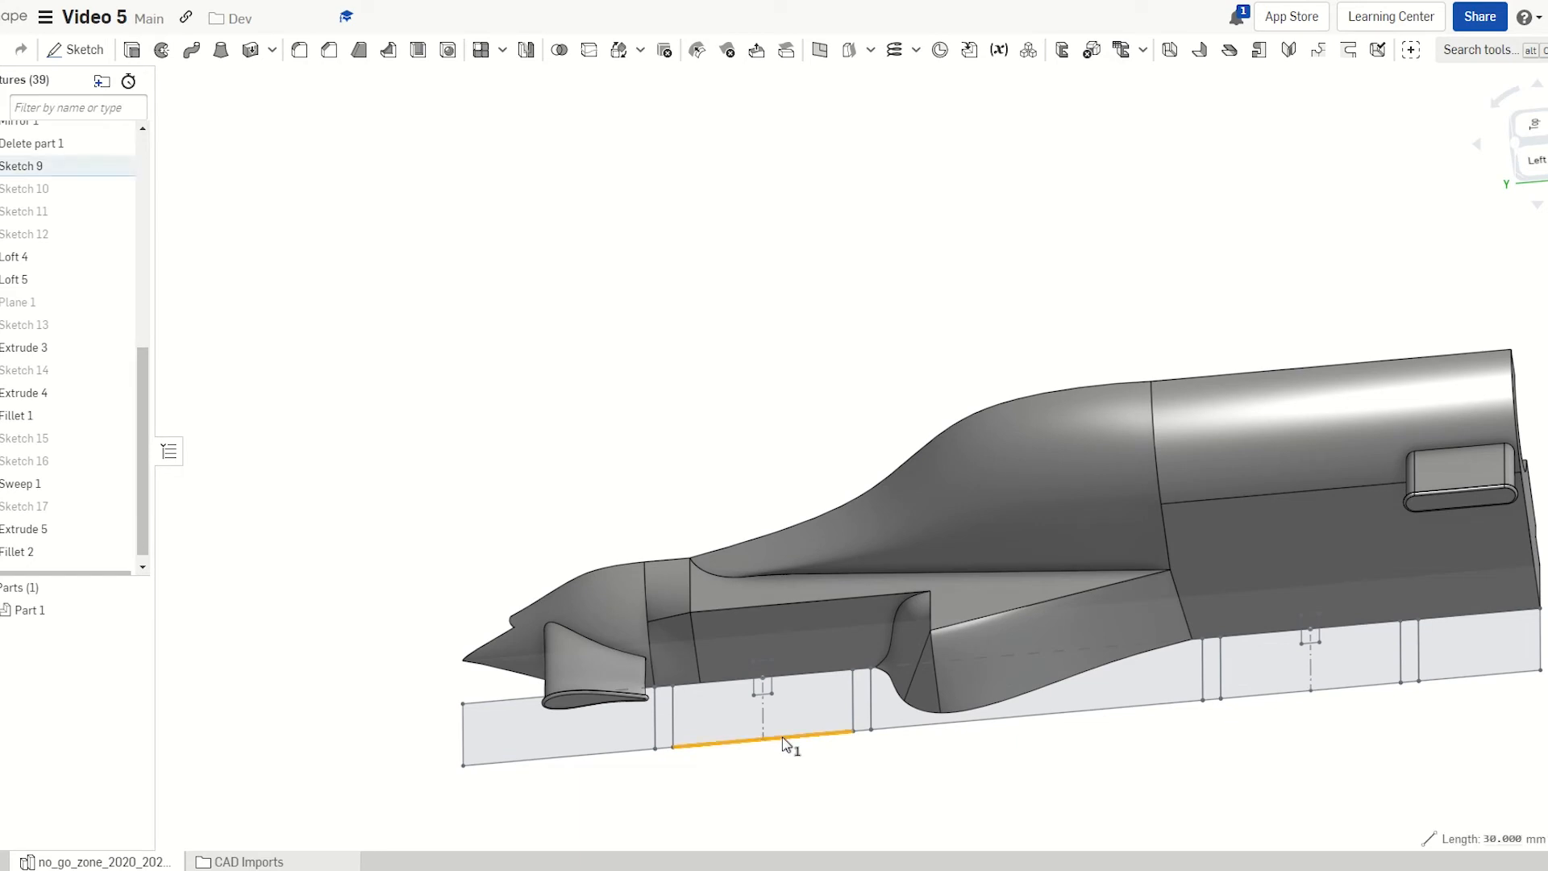
right_drag(782, 681, 791, 642)
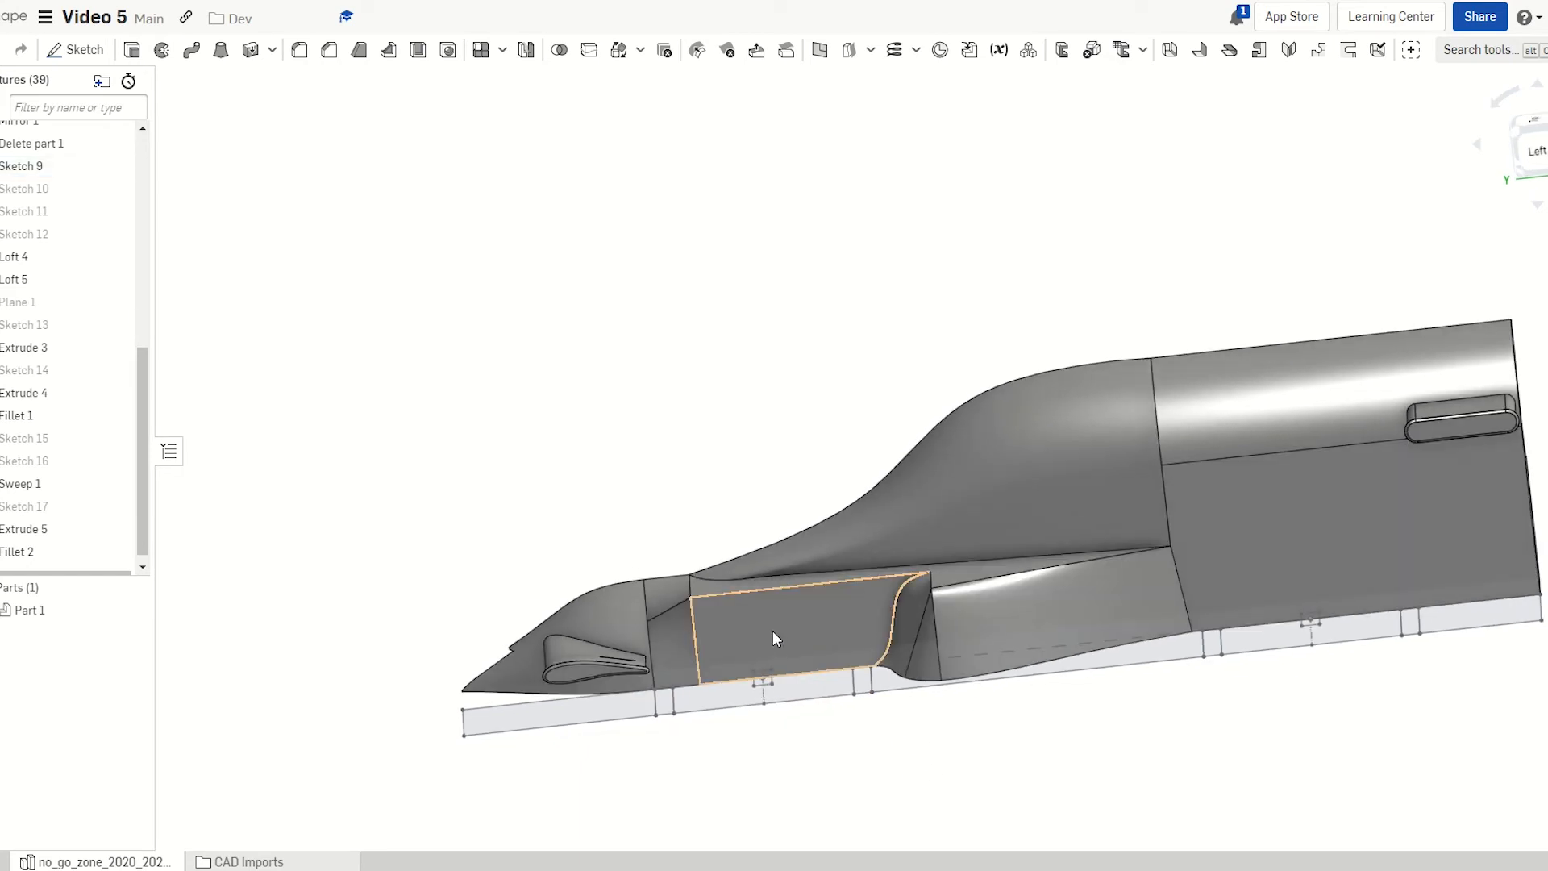
scroll(778, 684, up, 8)
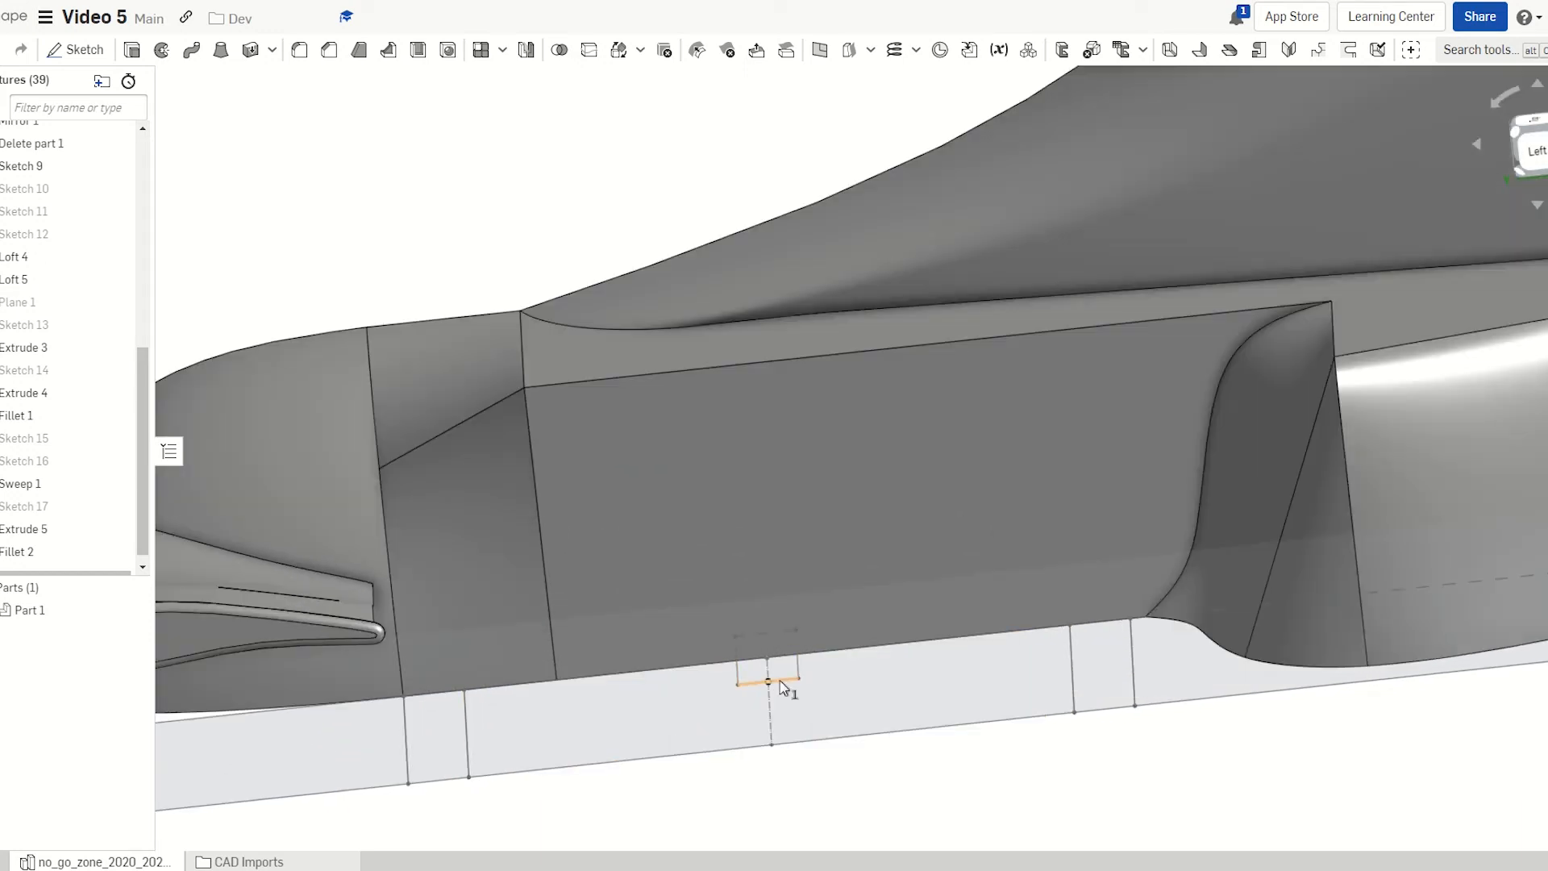
click(780, 683)
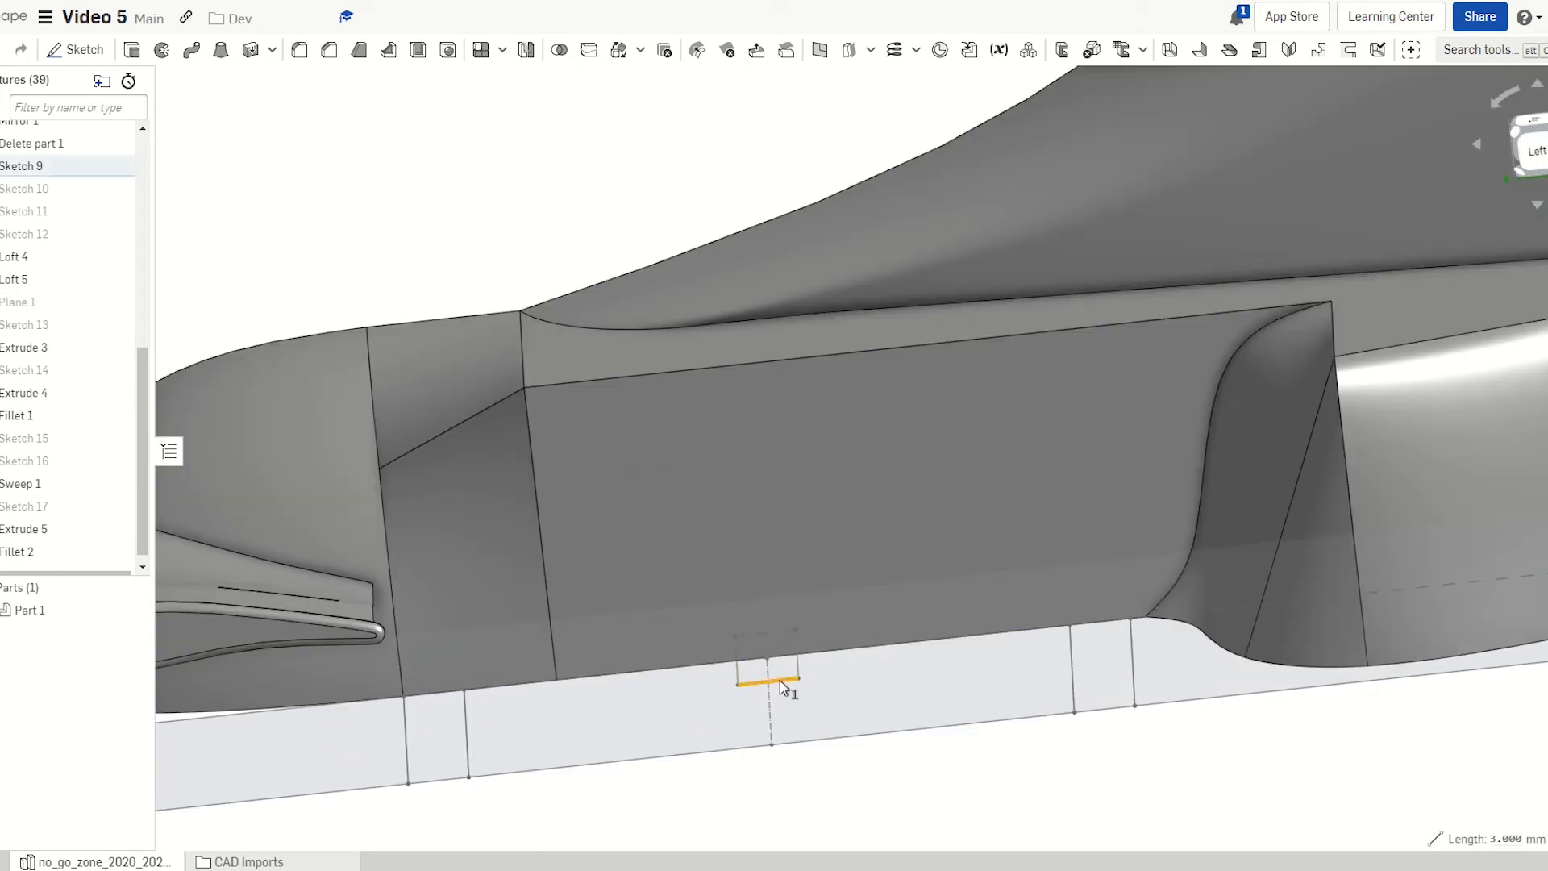
click(950, 819)
click(921, 514)
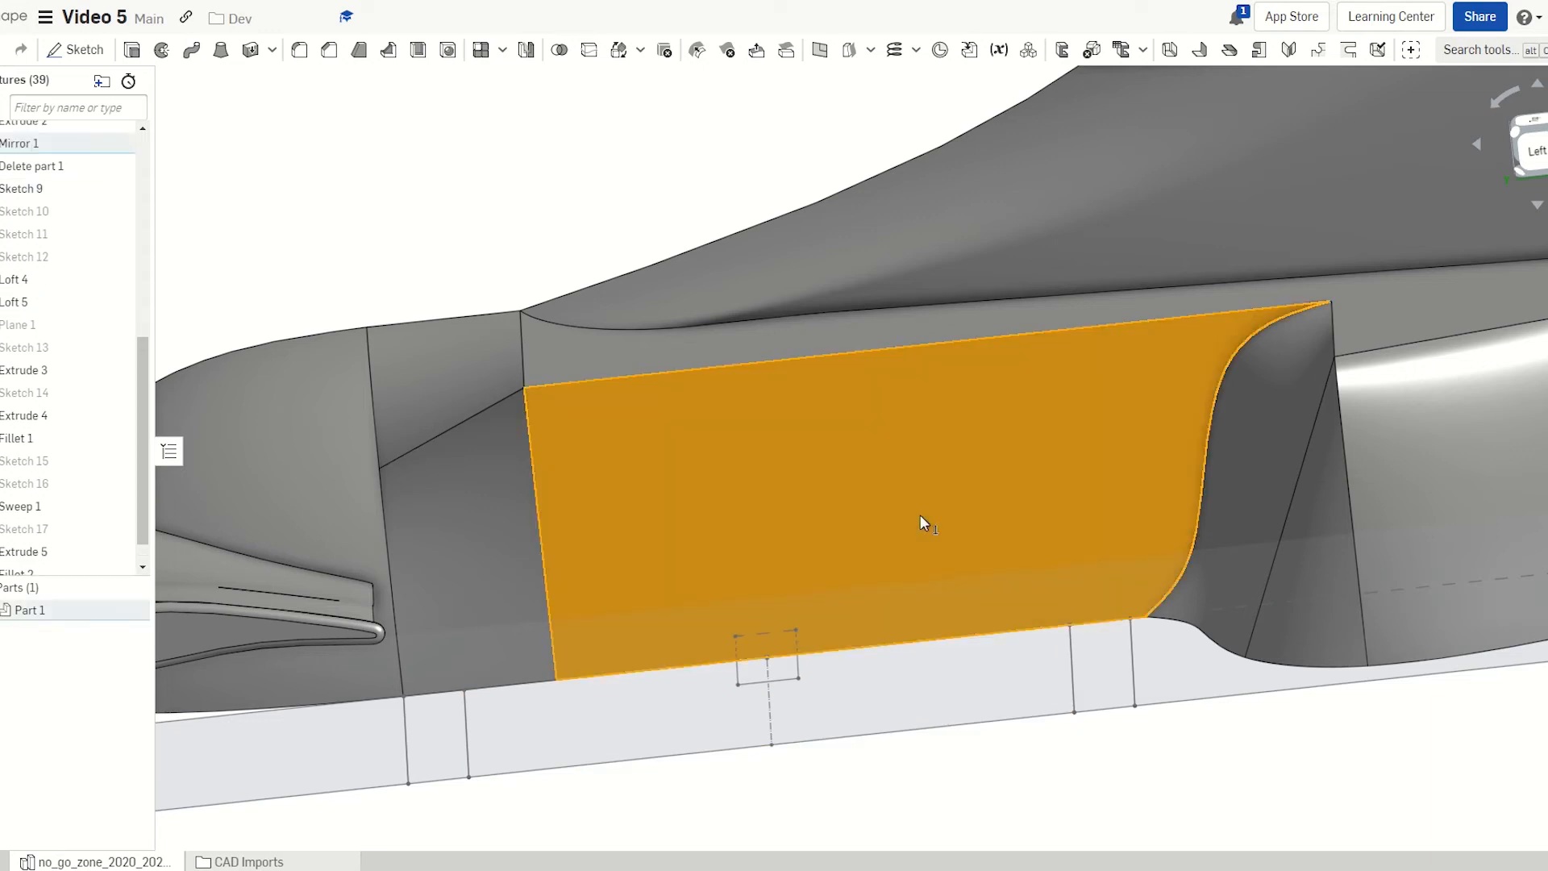
key(shift+s)
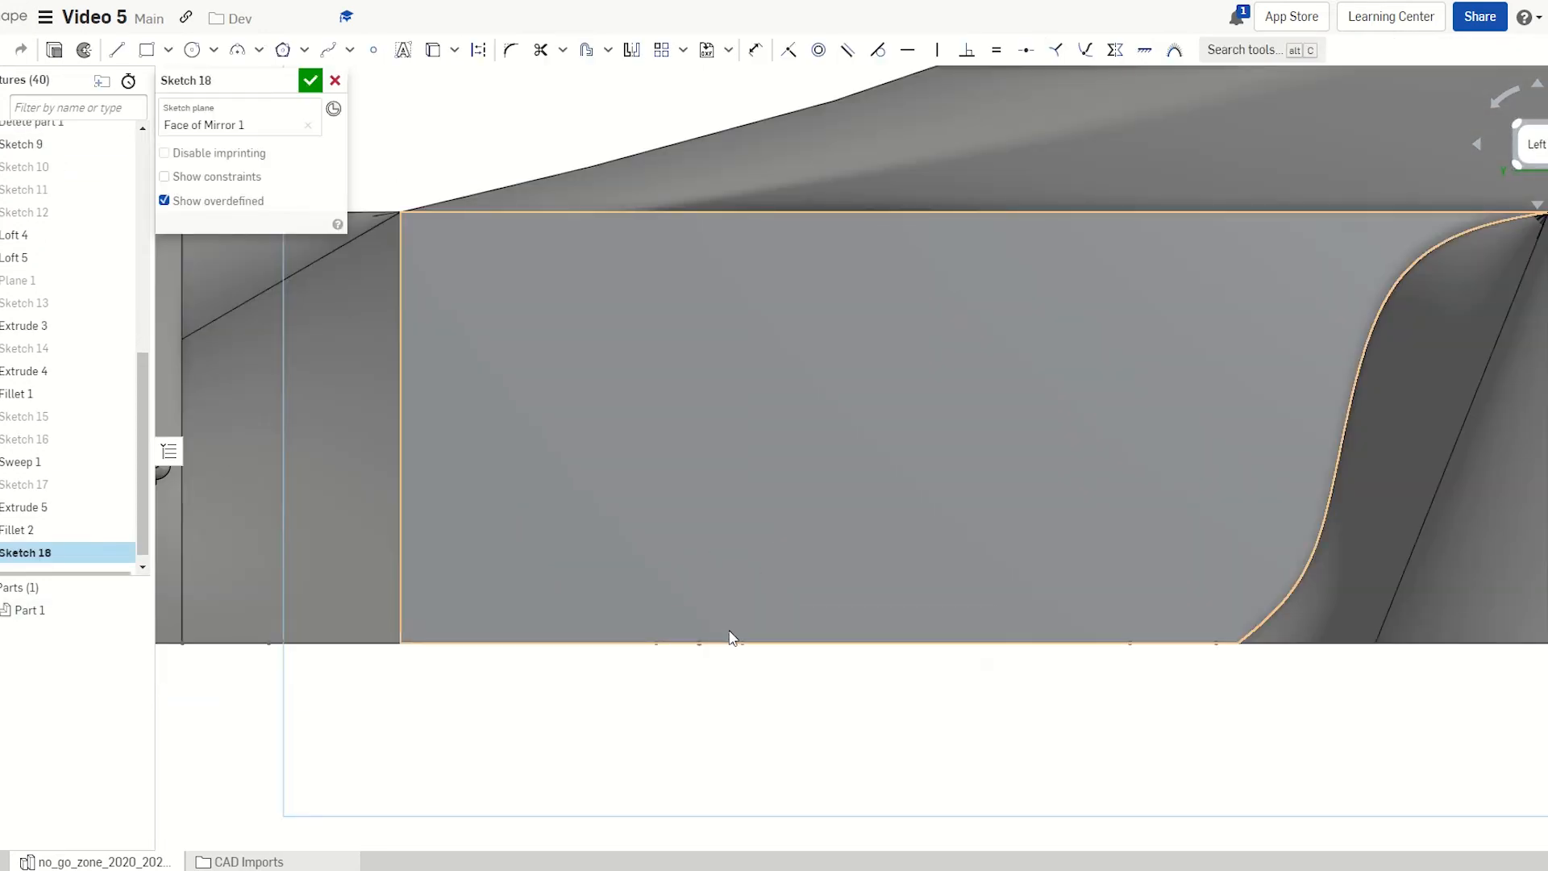
Draw two vertical construction lines from the side face's bottom edge nearly to the top
key(l)
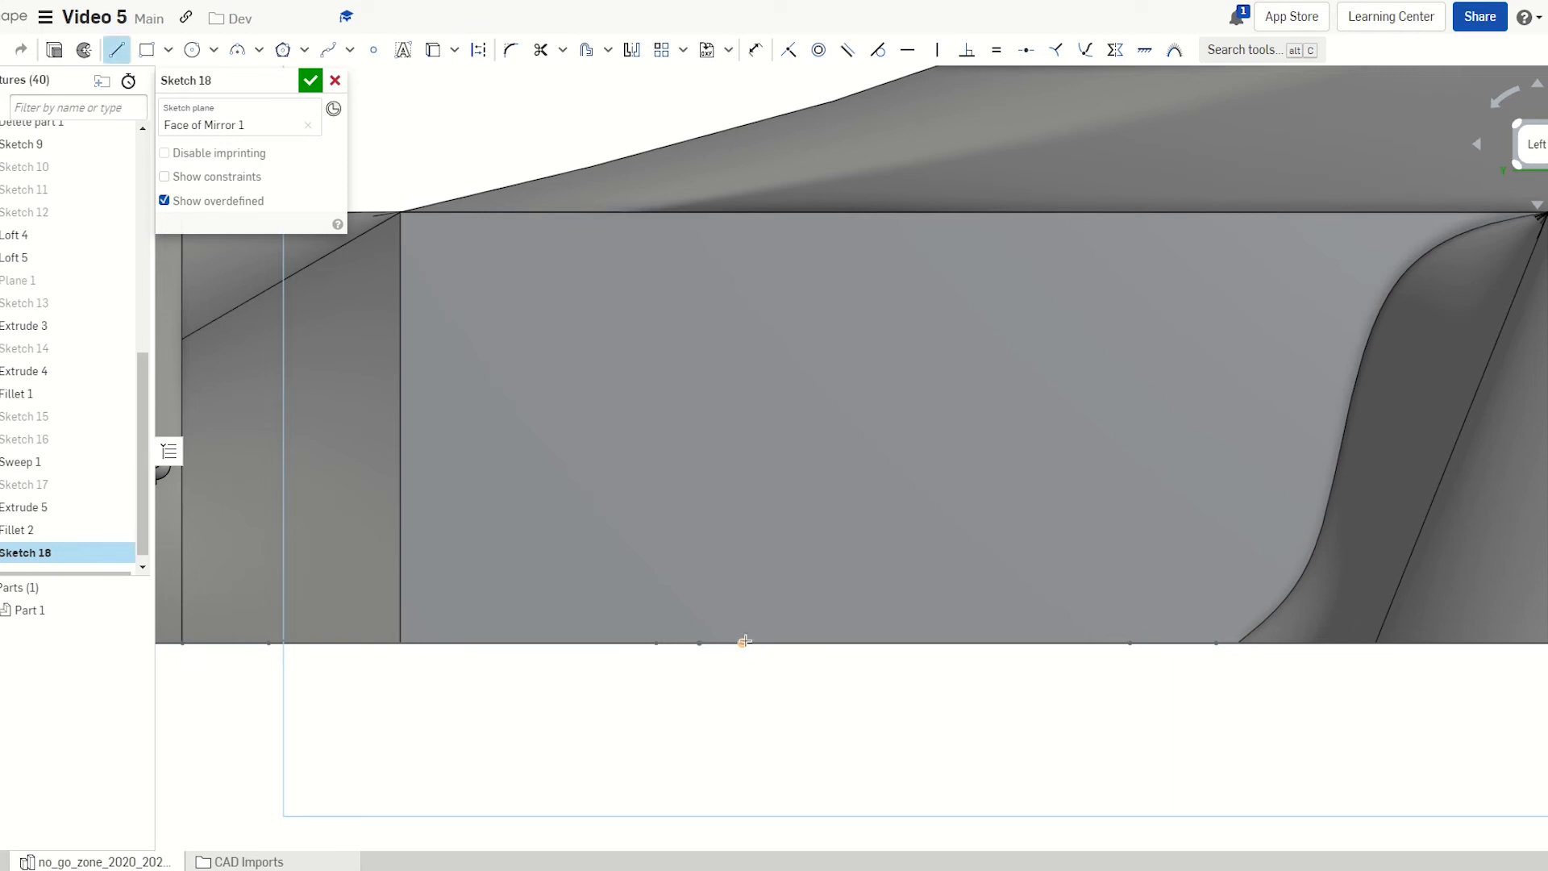
key(q)
click(743, 641)
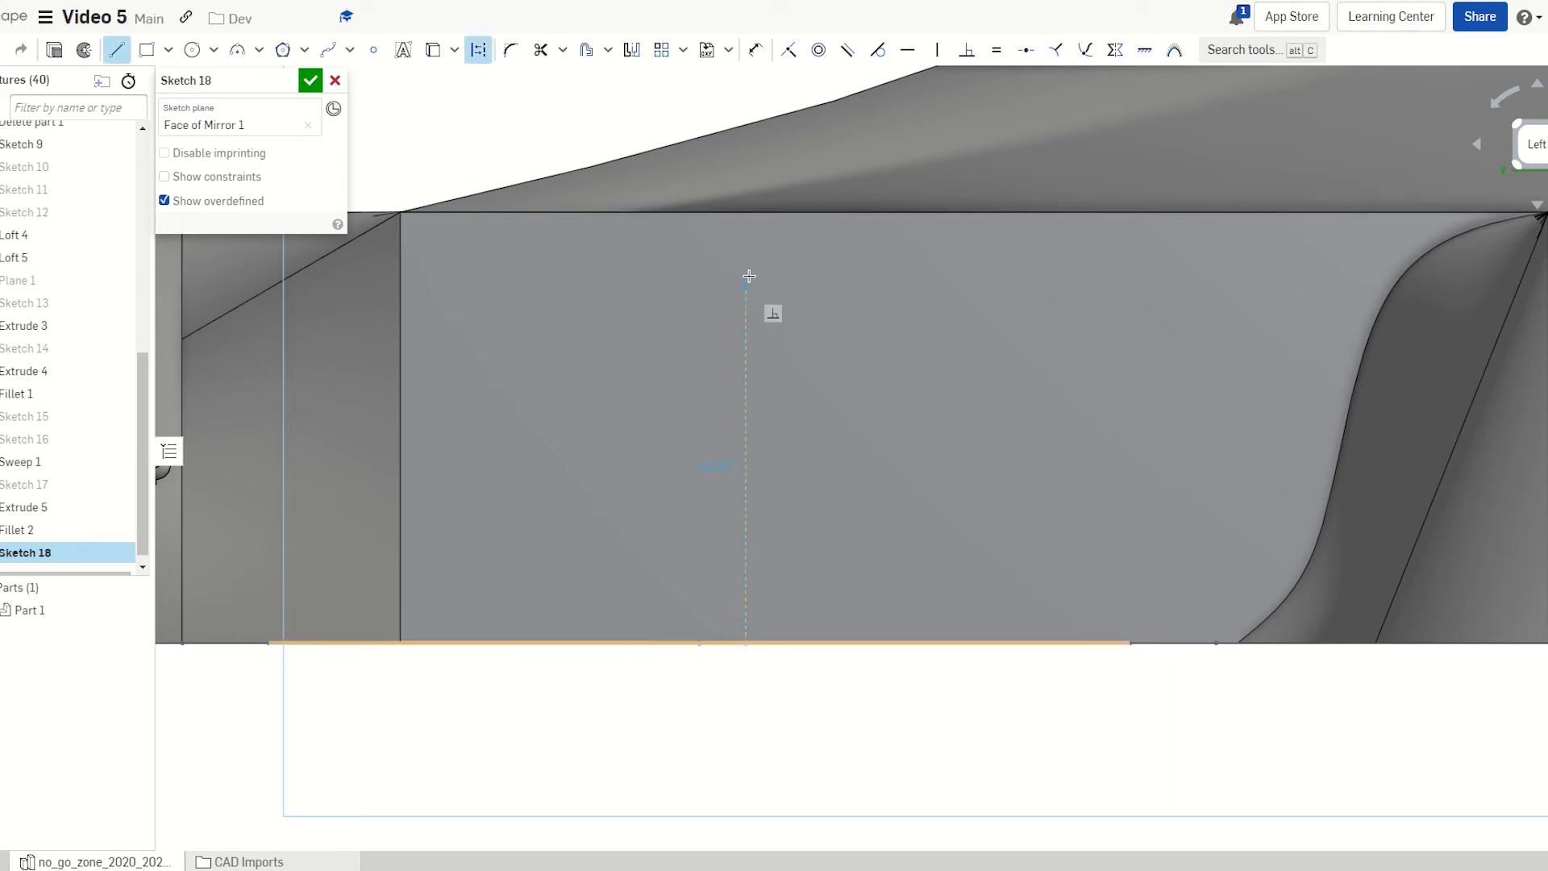
click(746, 244)
key(Escape)
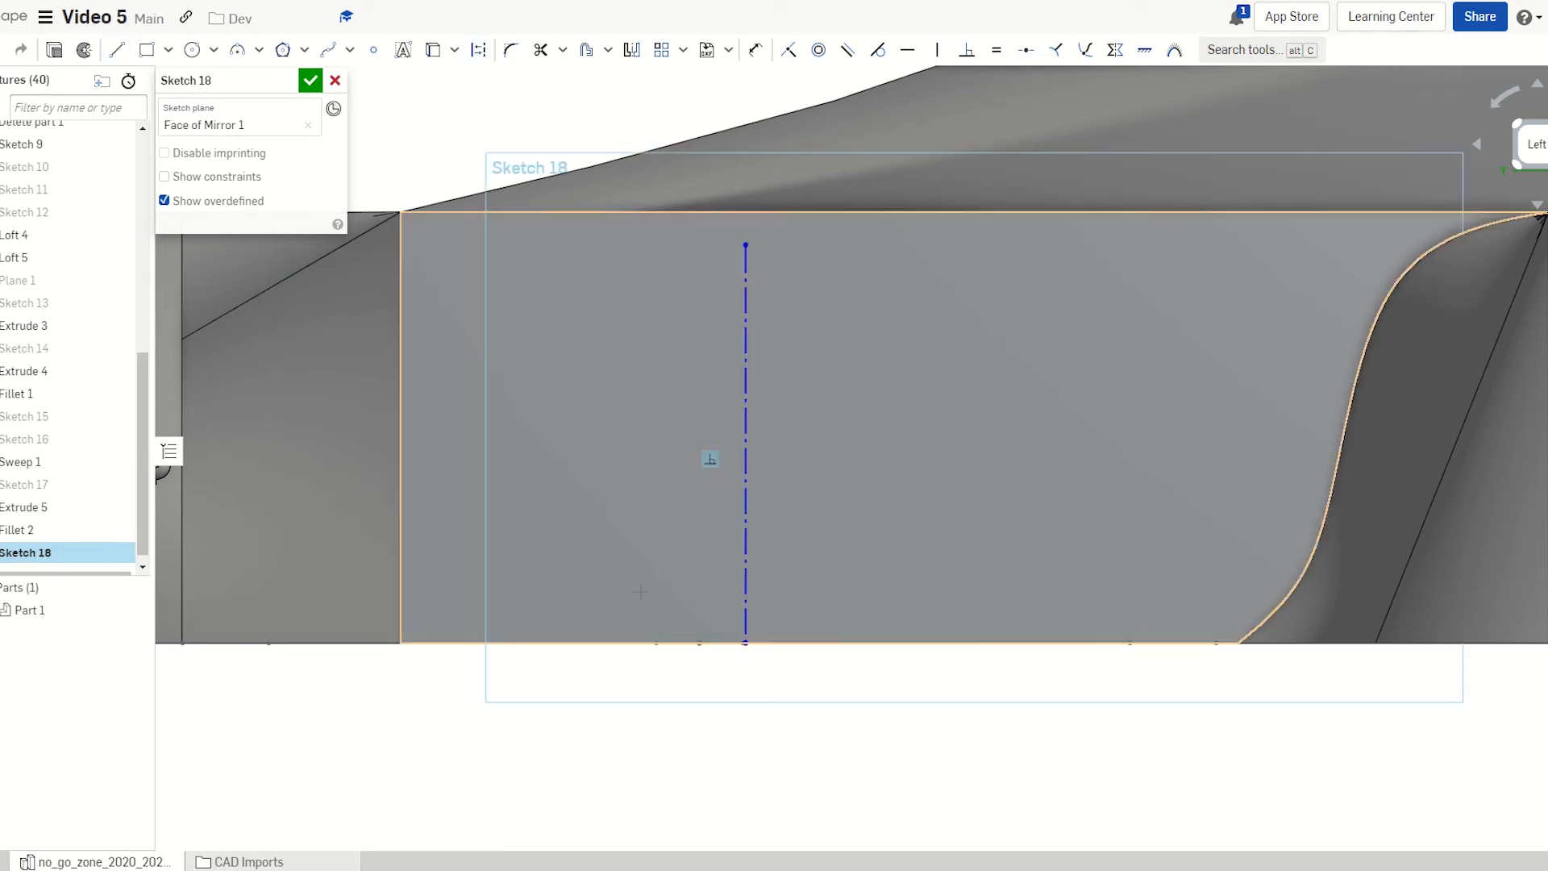
key(l)
key(Escape)
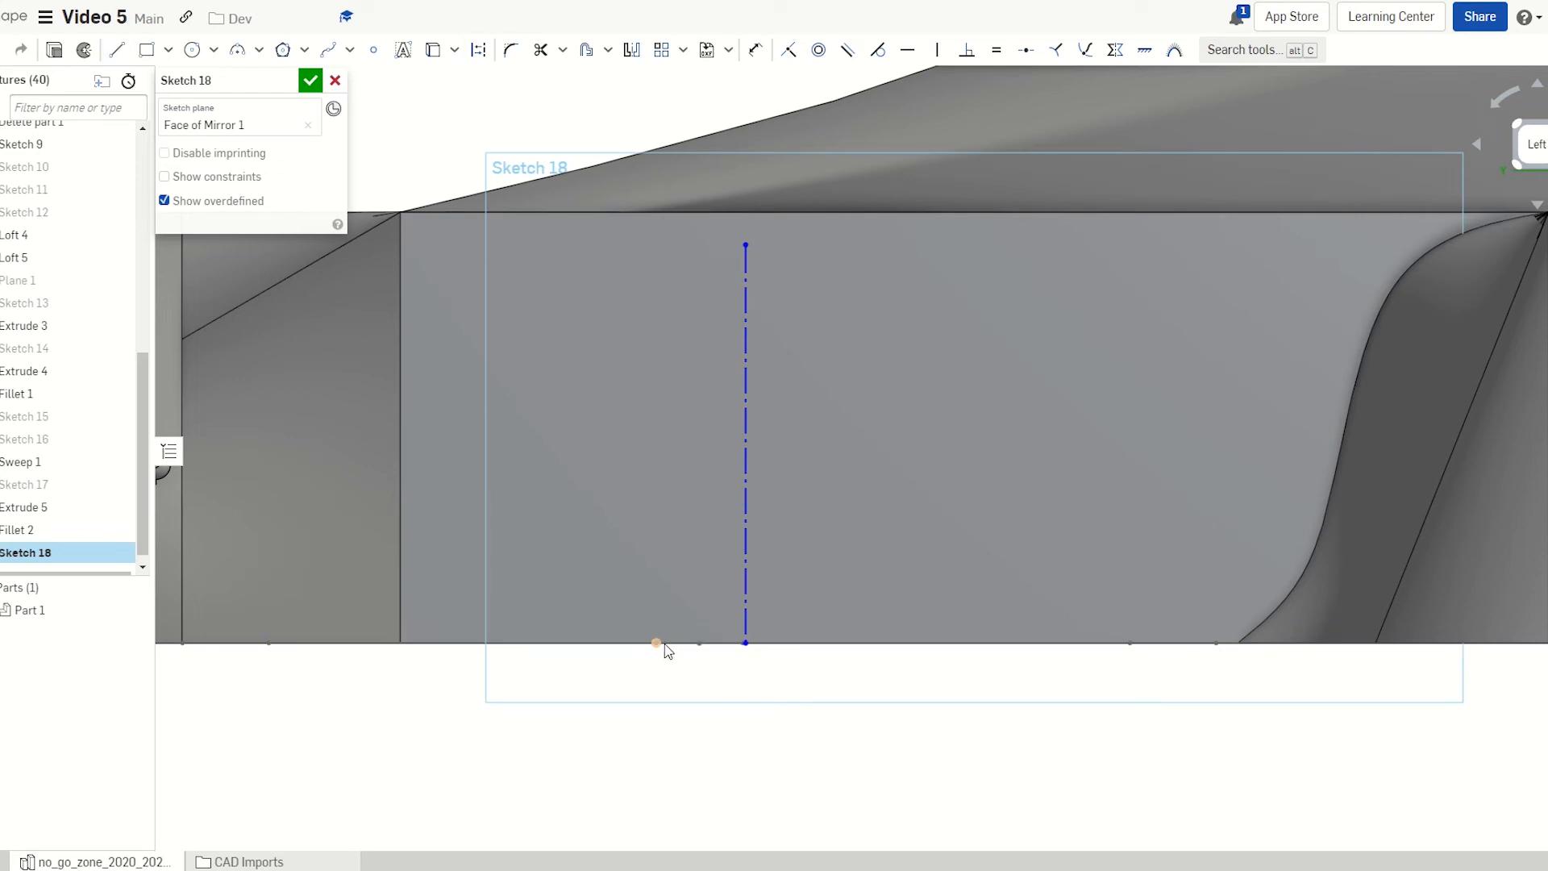
key(l)
key(q)
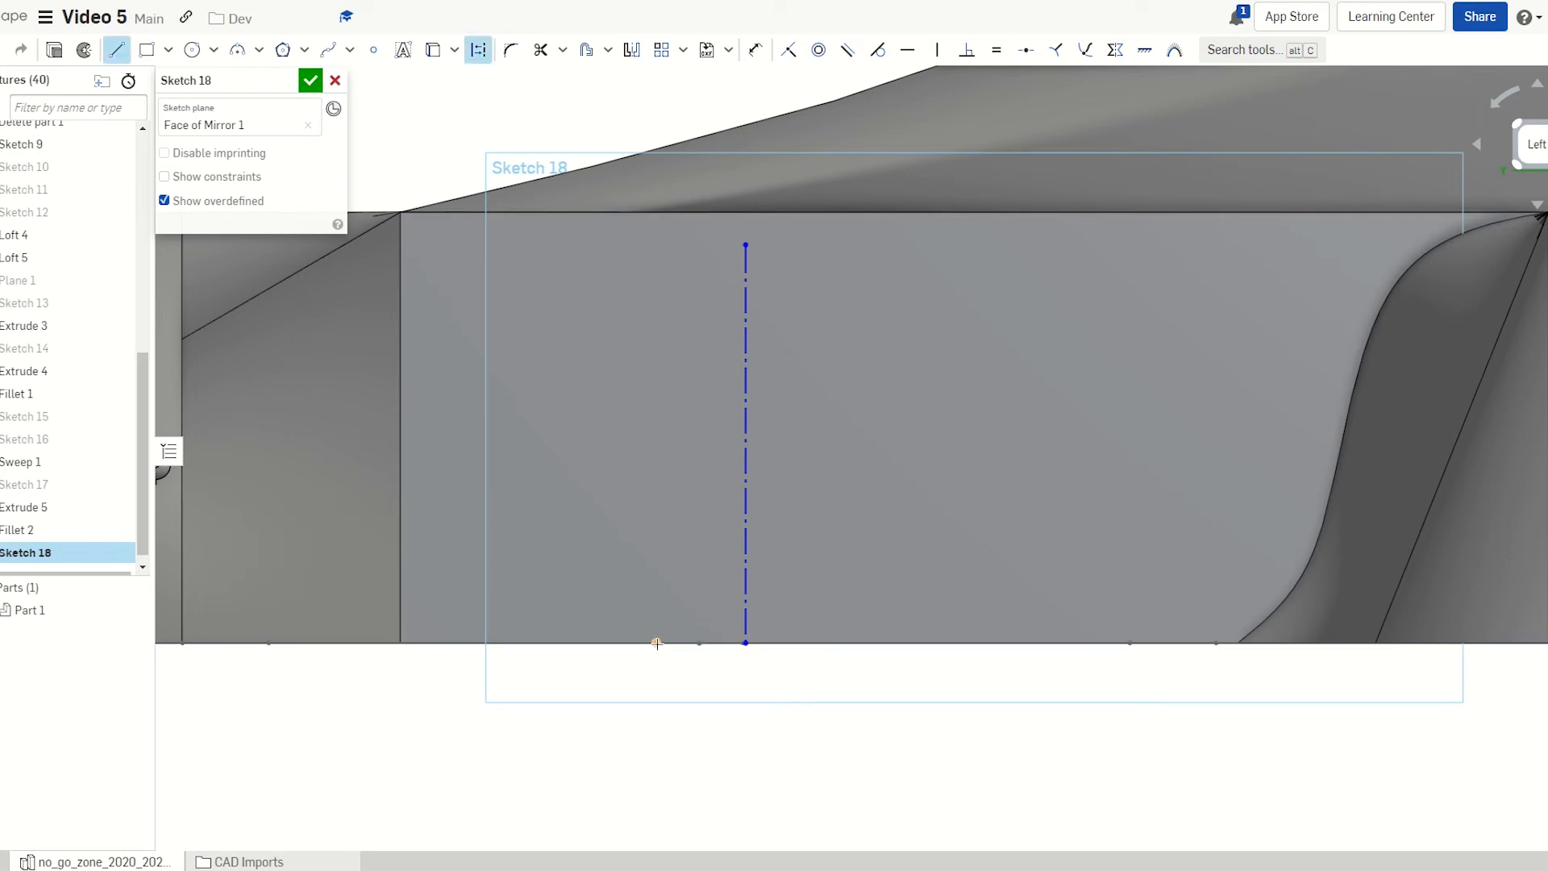
click(657, 642)
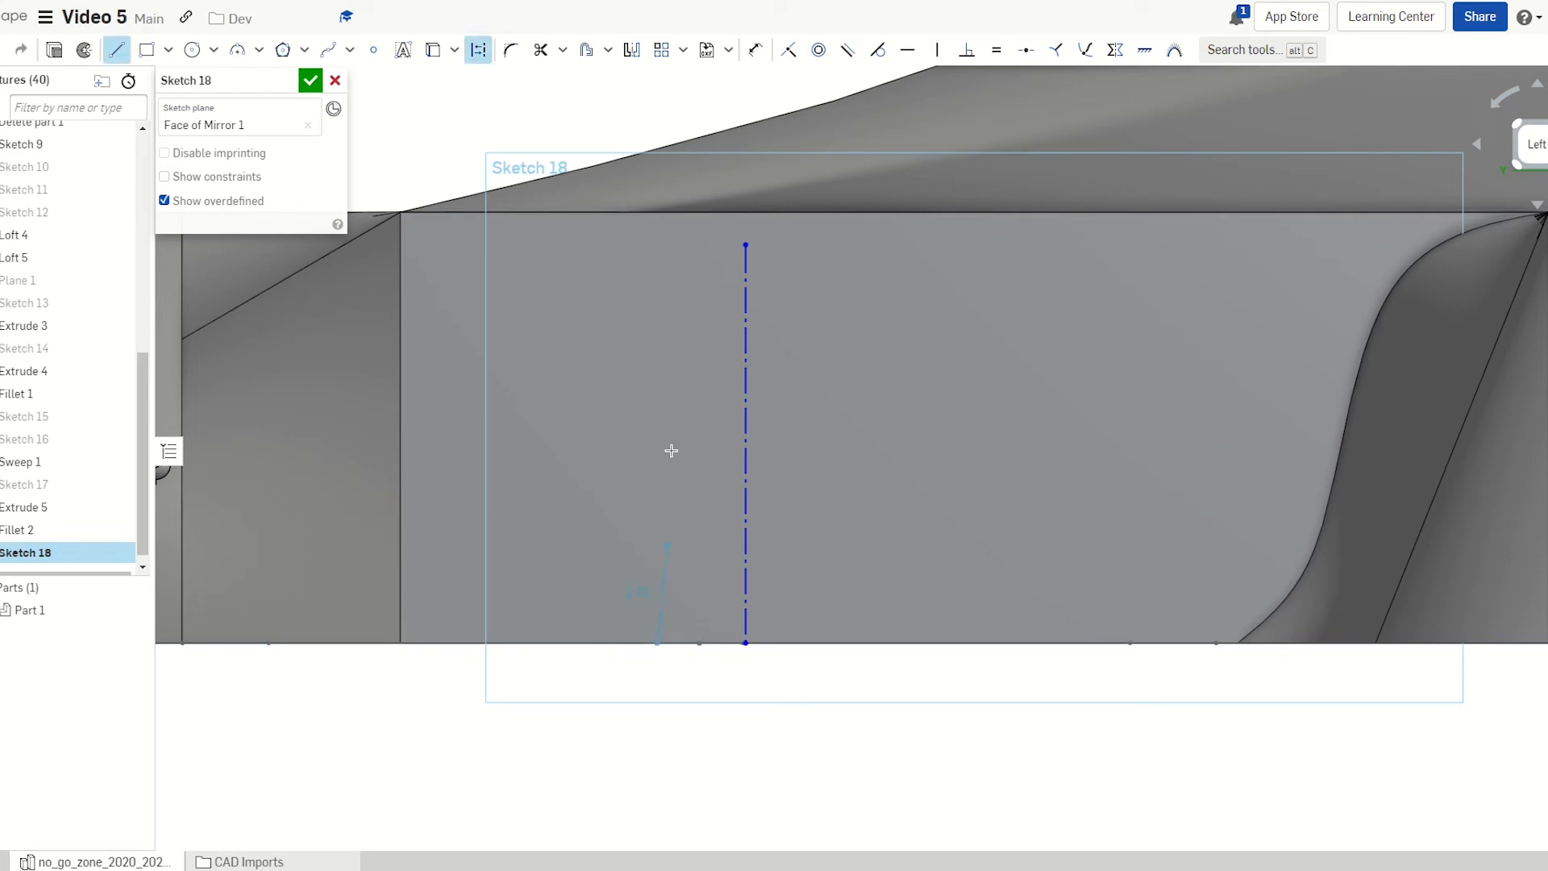
click(654, 250)
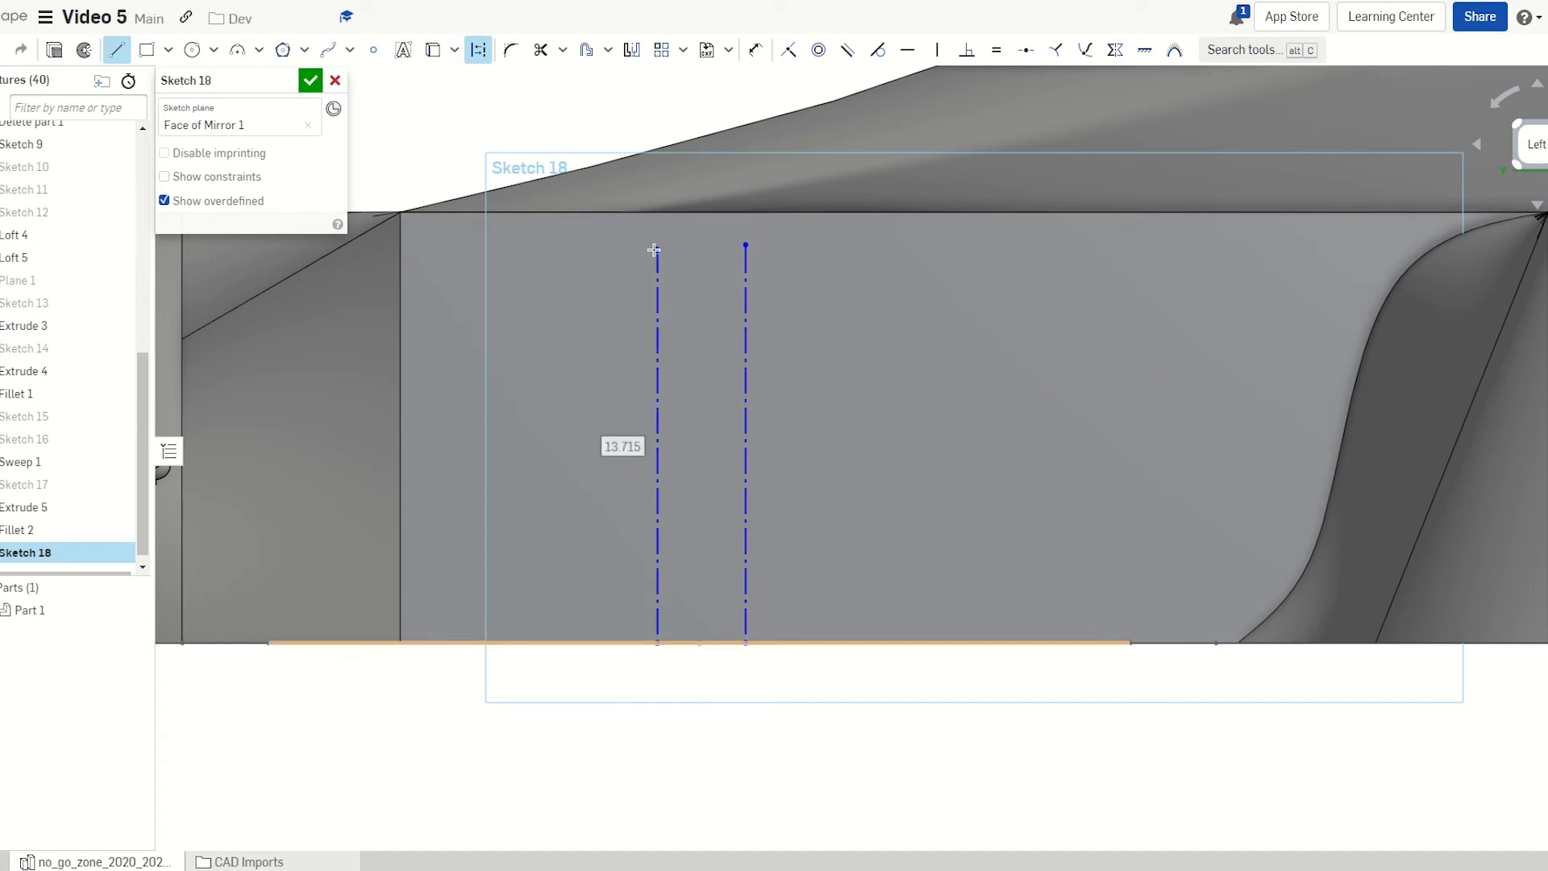
key(Escape)
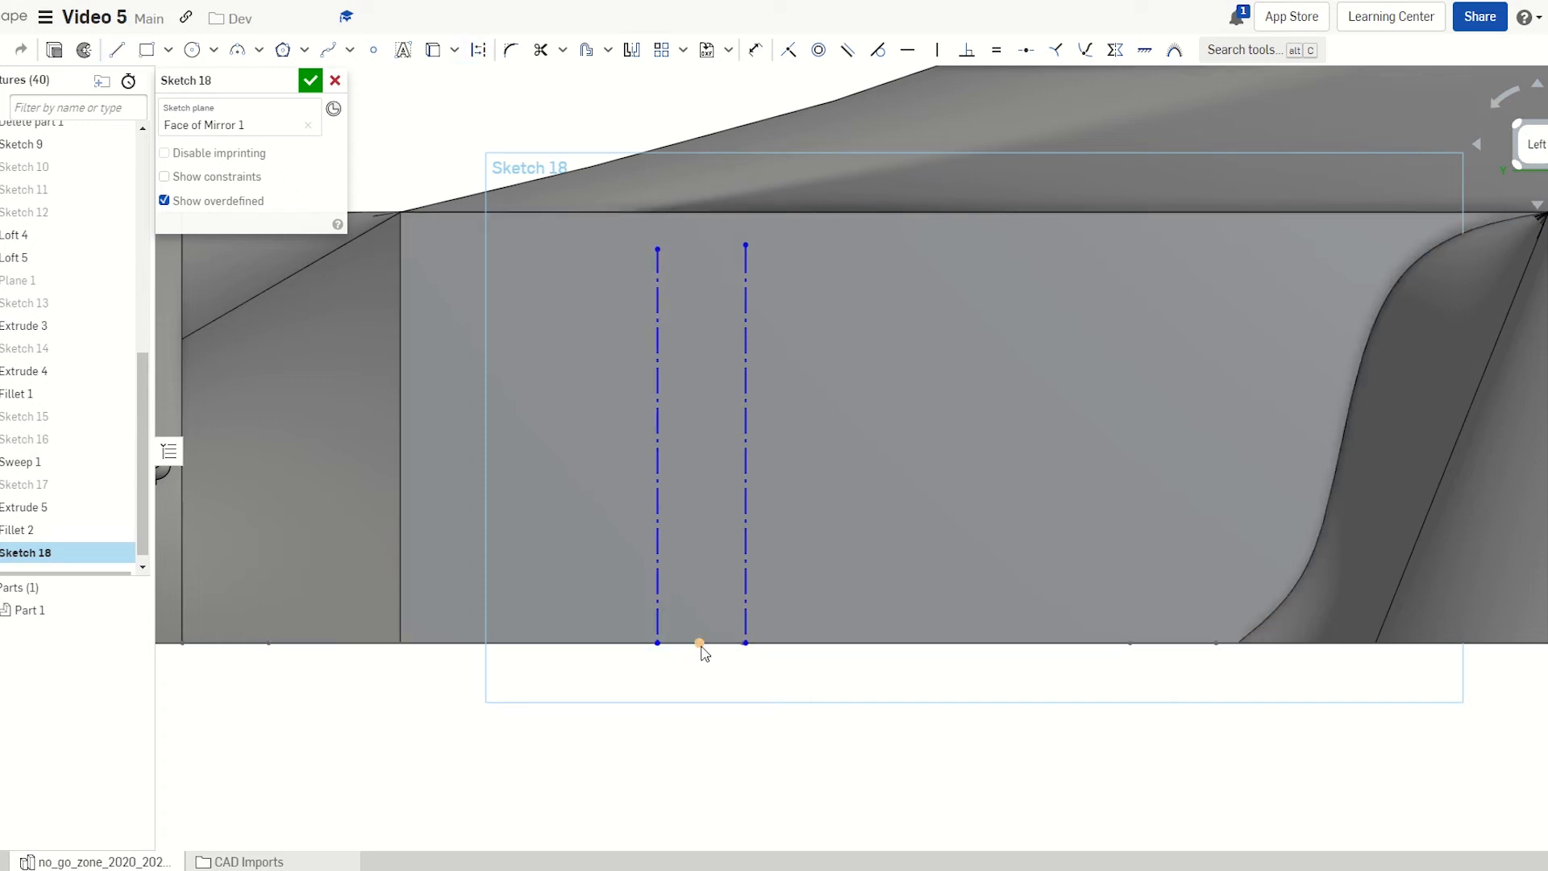
Add a middle vertical construction line and a shorter one further left, then dimension the short one
key(l)
key(q)
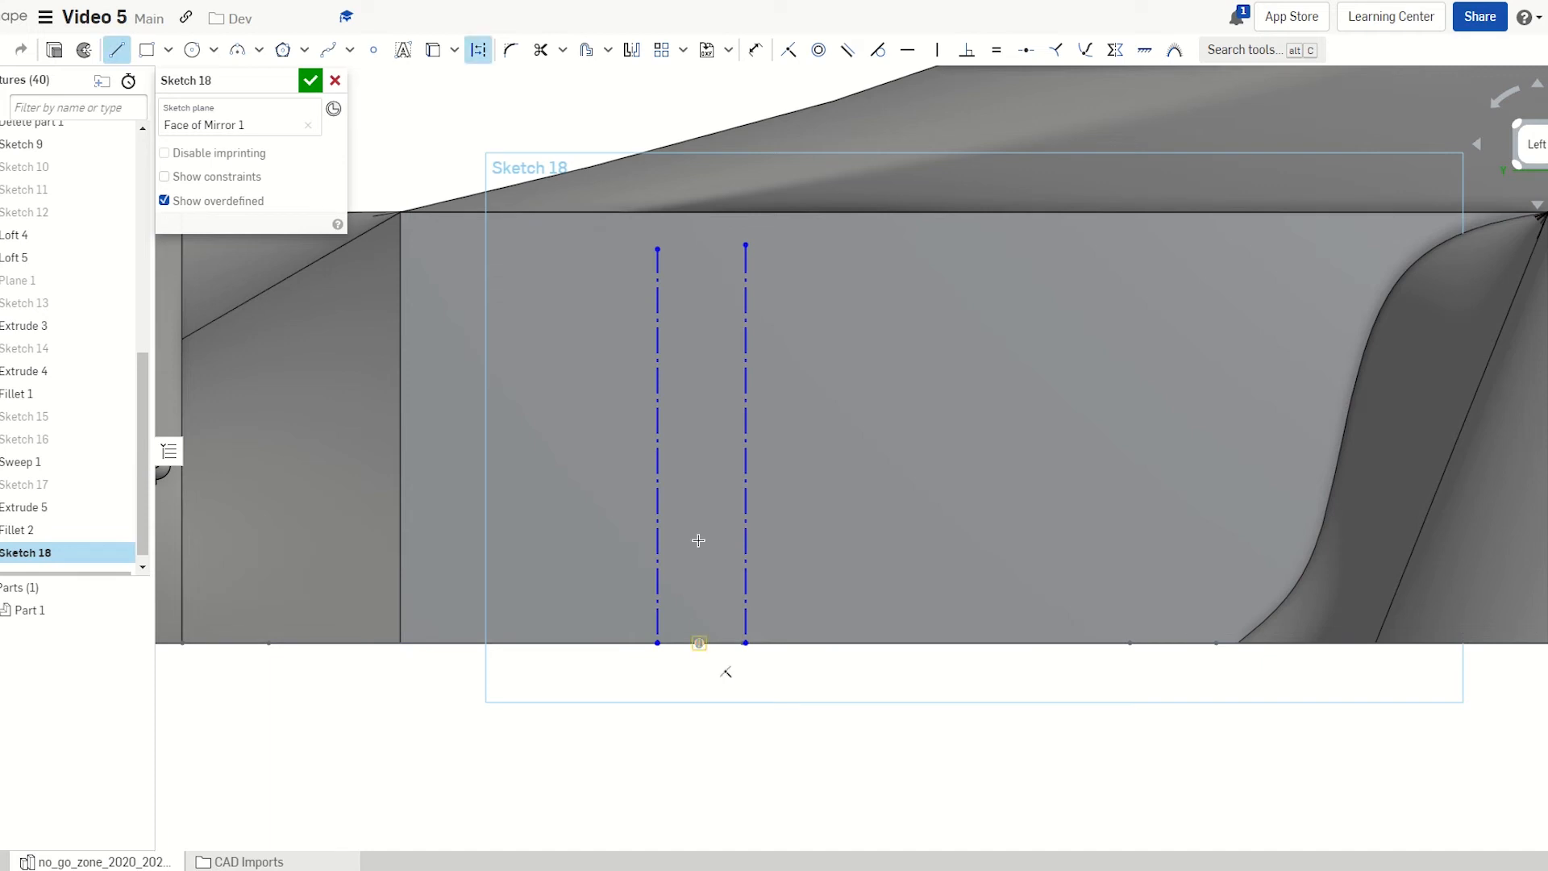
click(699, 642)
click(702, 250)
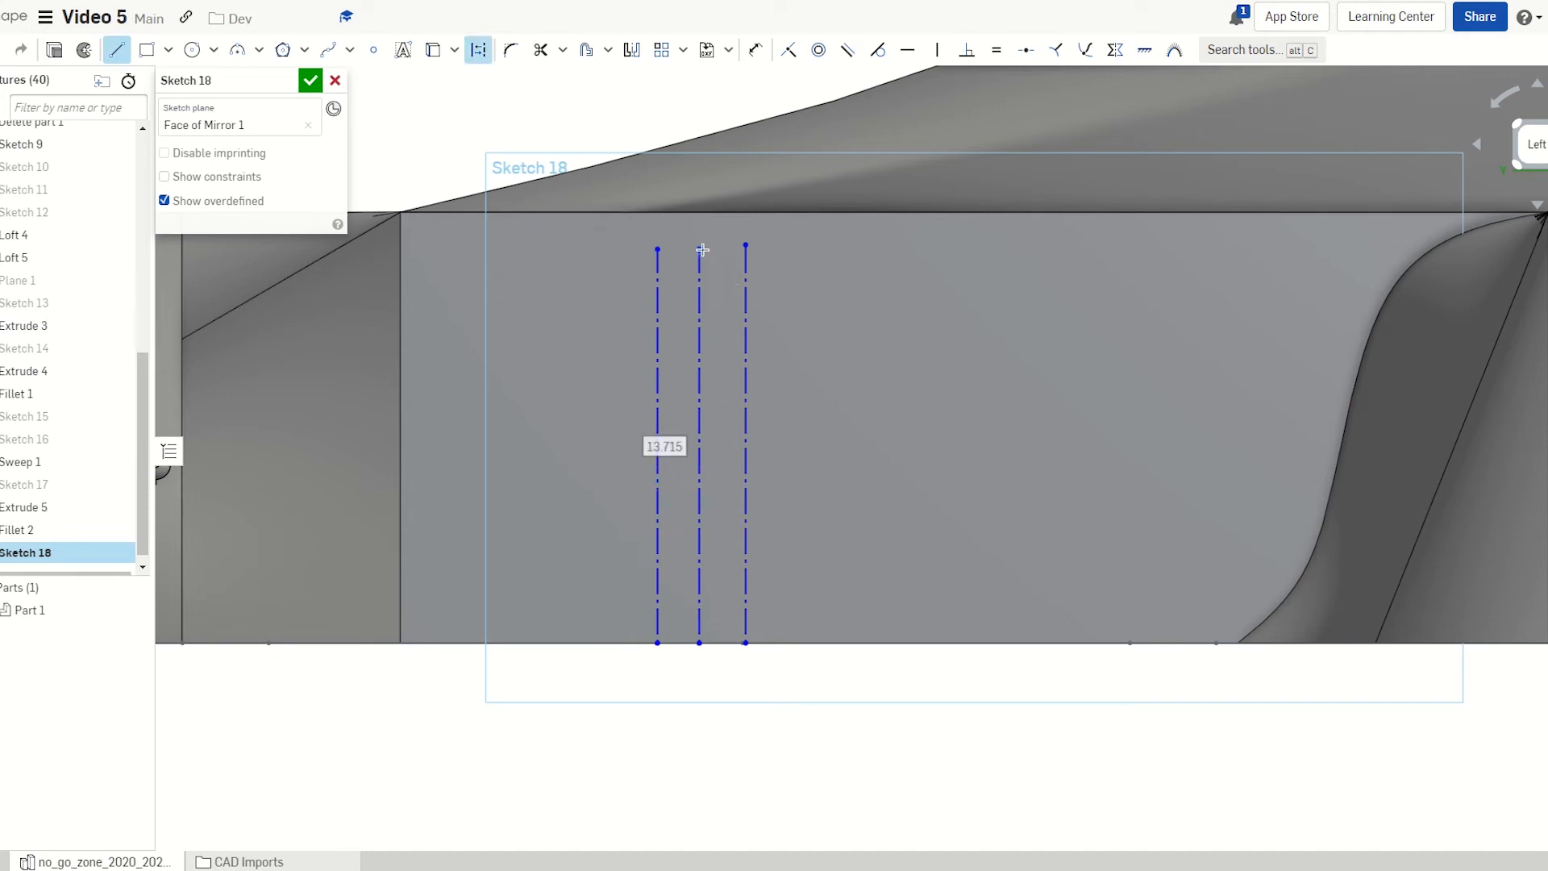
key(Escape)
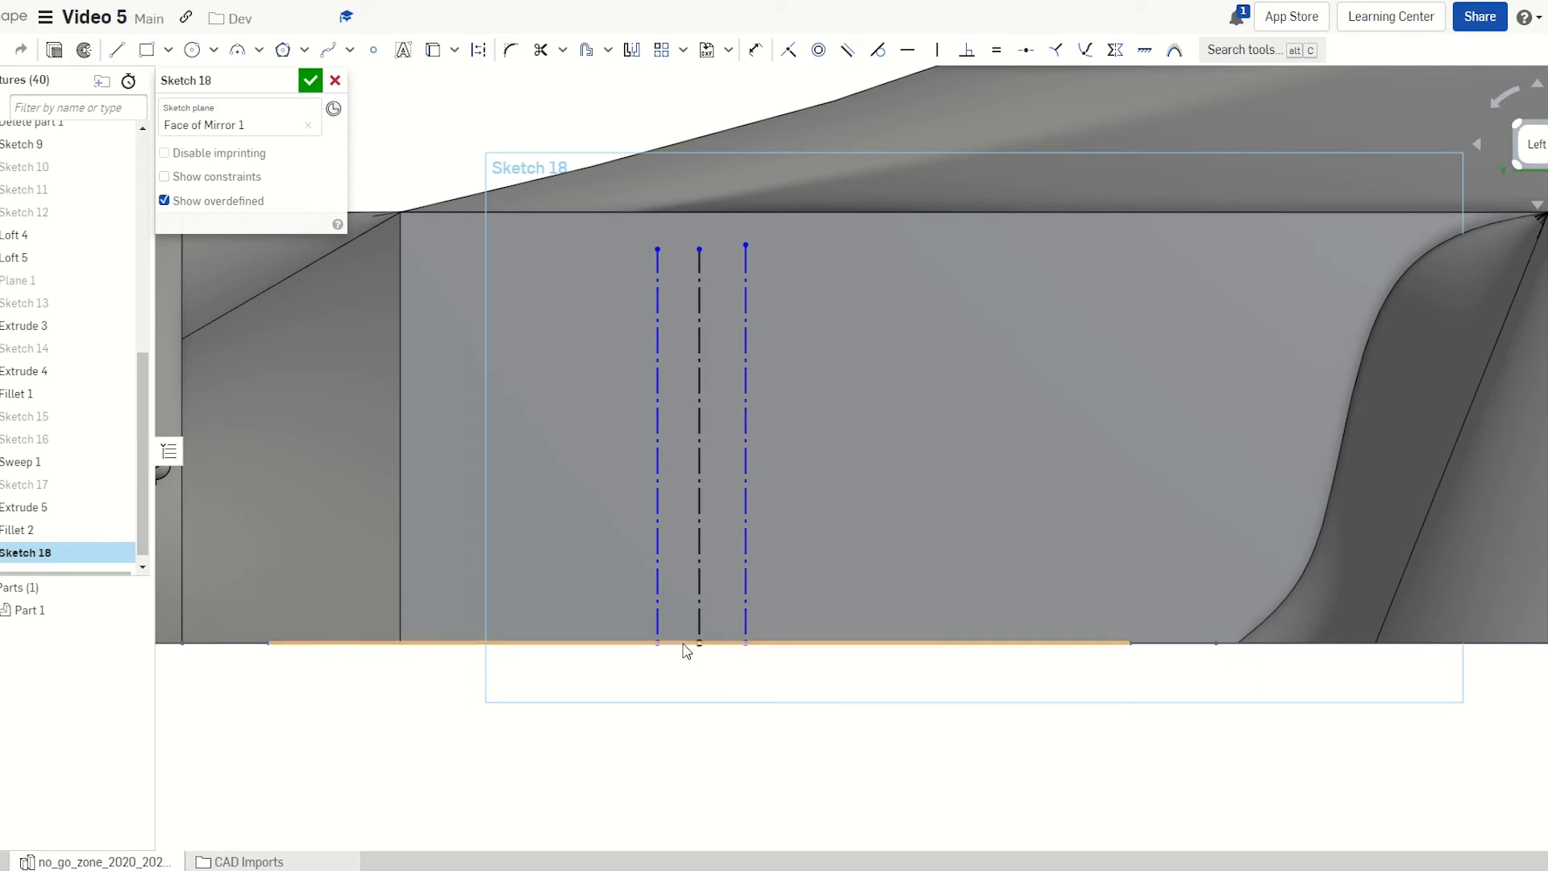
key(l)
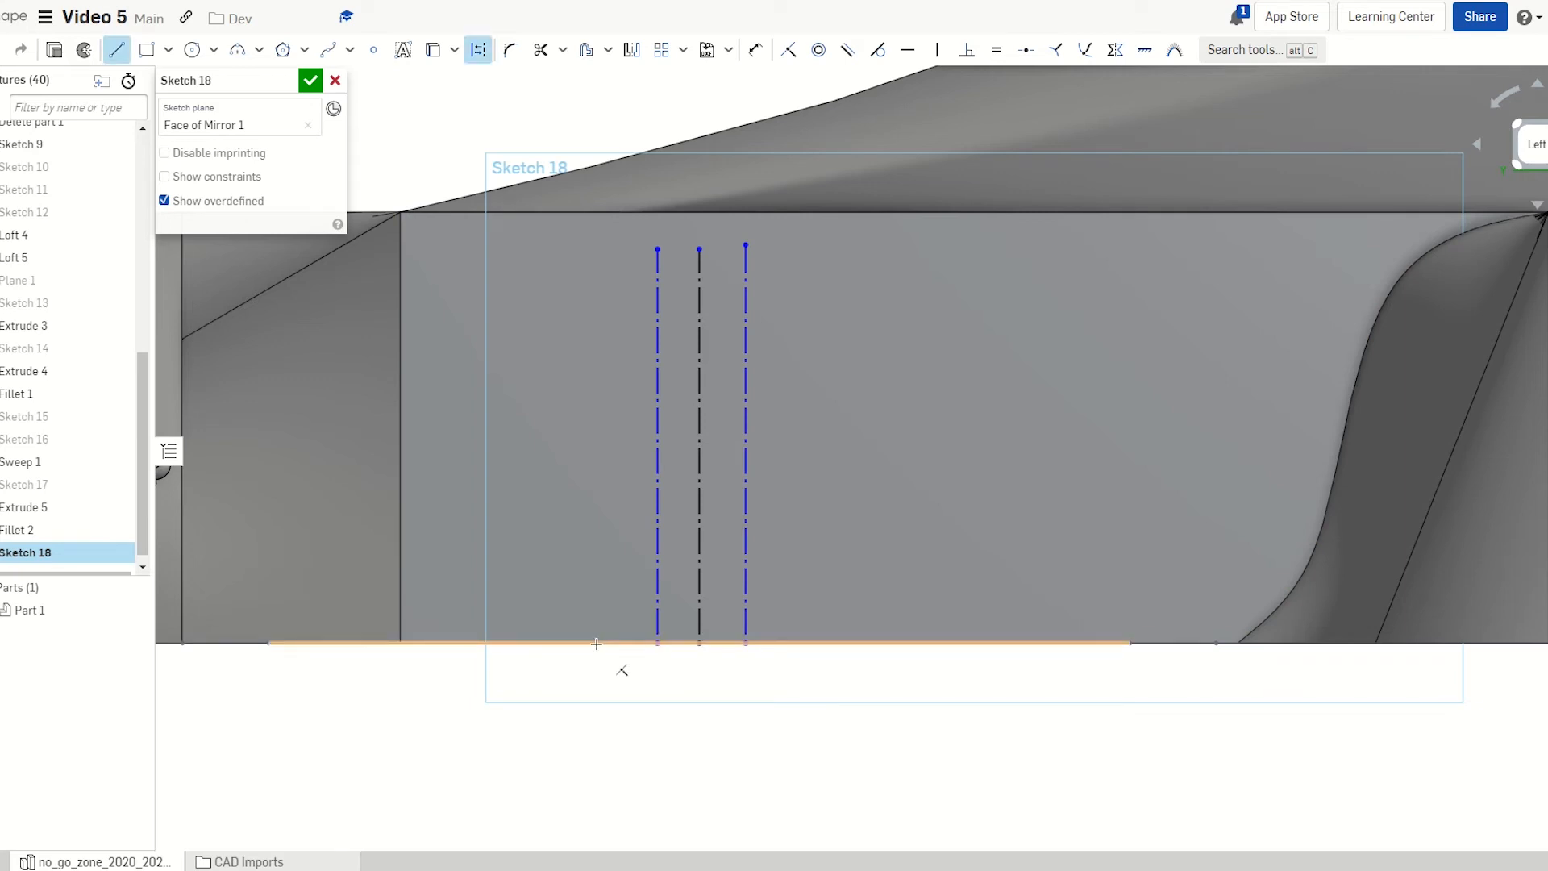
click(597, 643)
click(597, 416)
key(Escape)
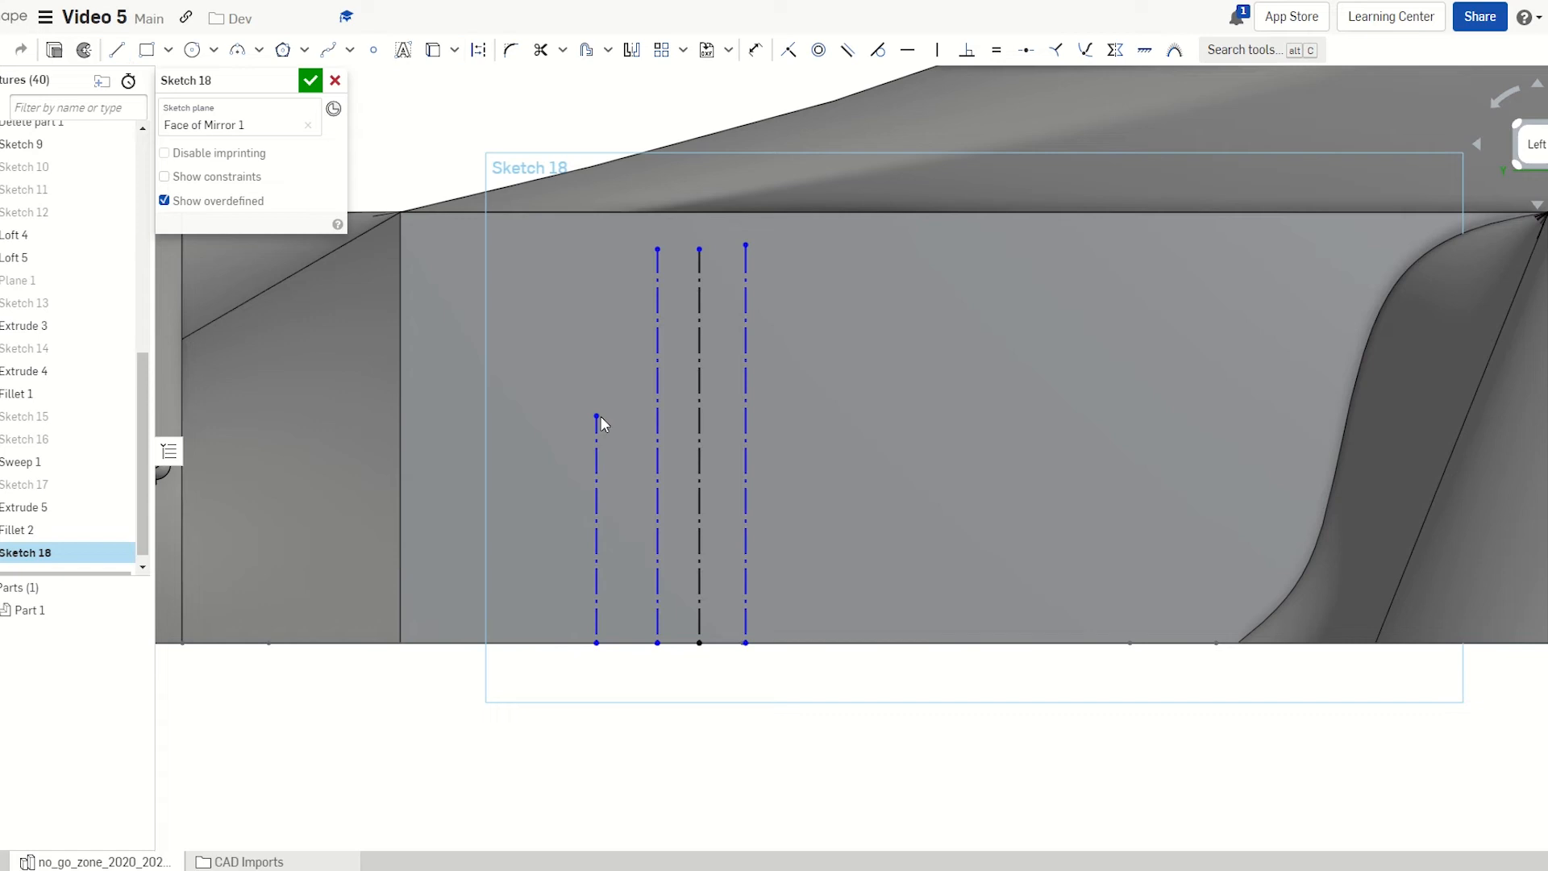
key(d)
click(596, 506)
Set the short leftmost construction line's height to 15
click(512, 506)
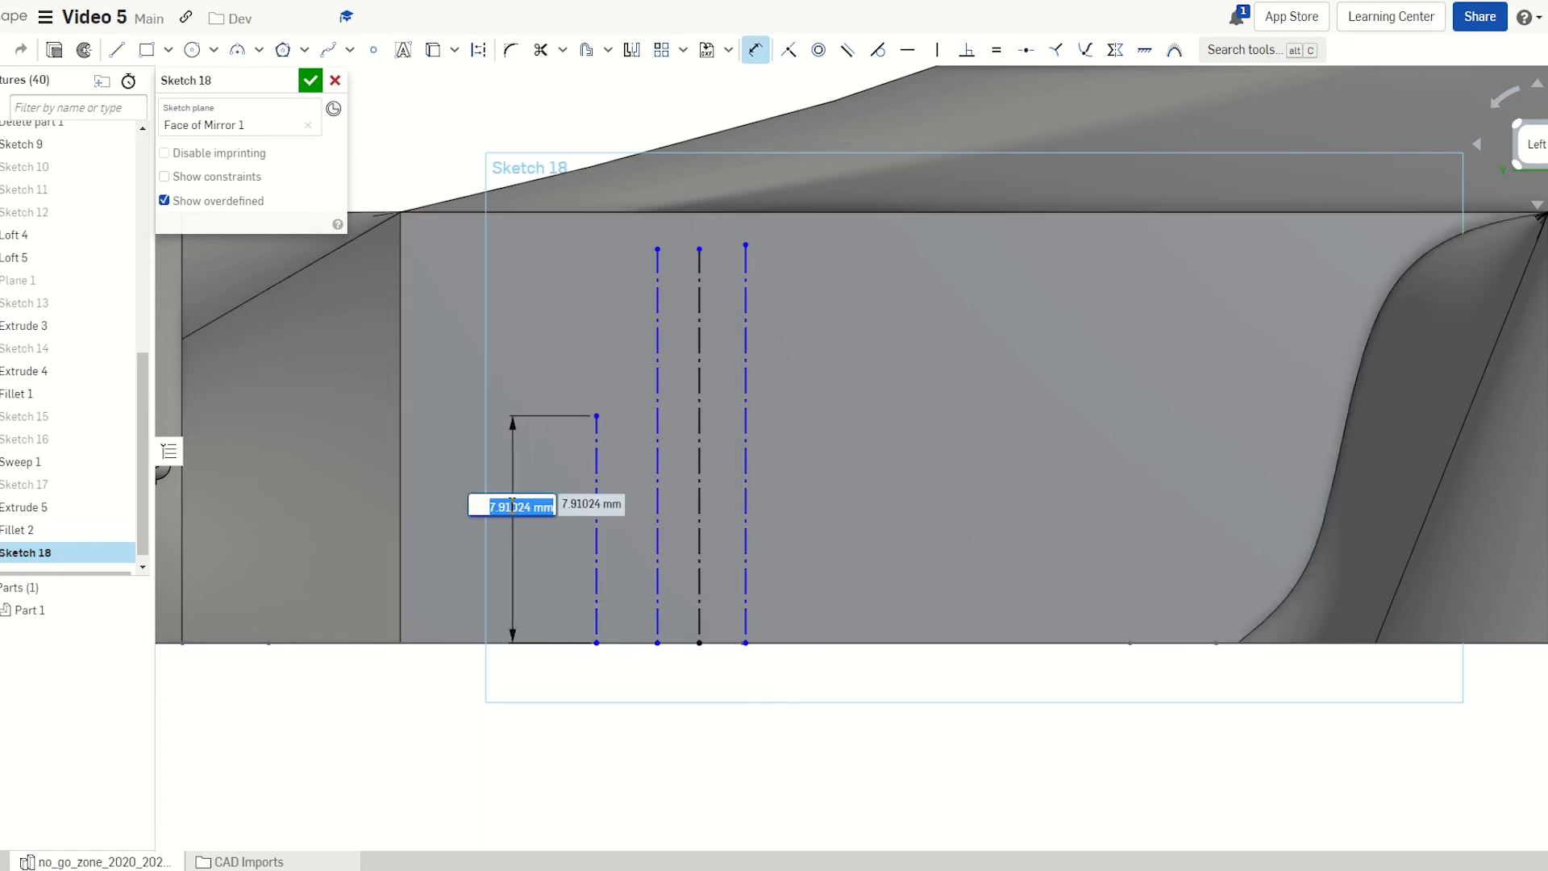
text(15)
key(Return)
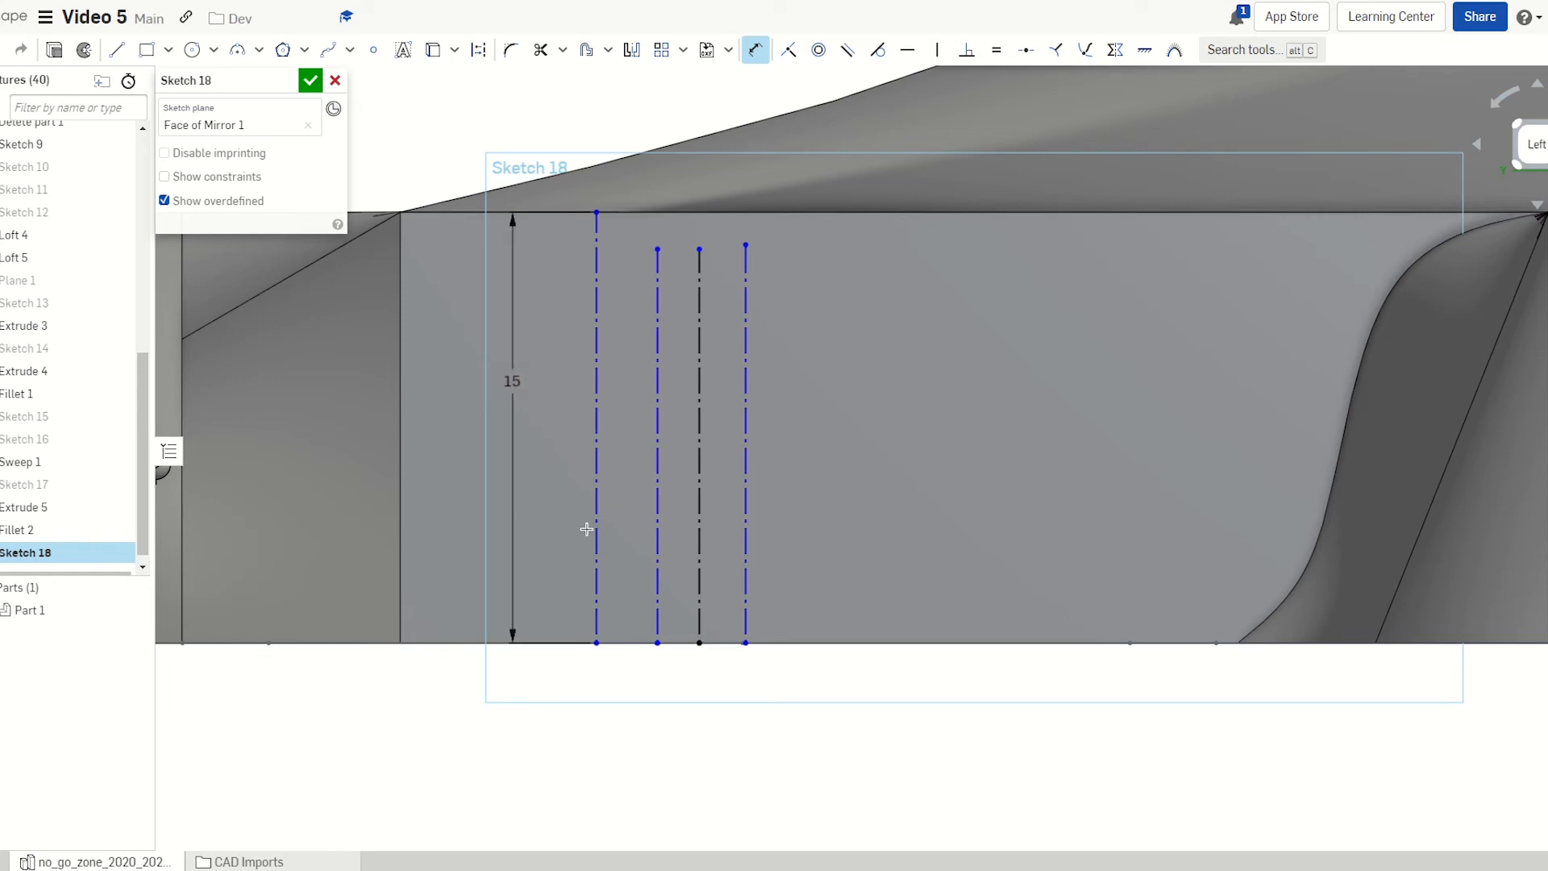
scroll(583, 525, down, 3)
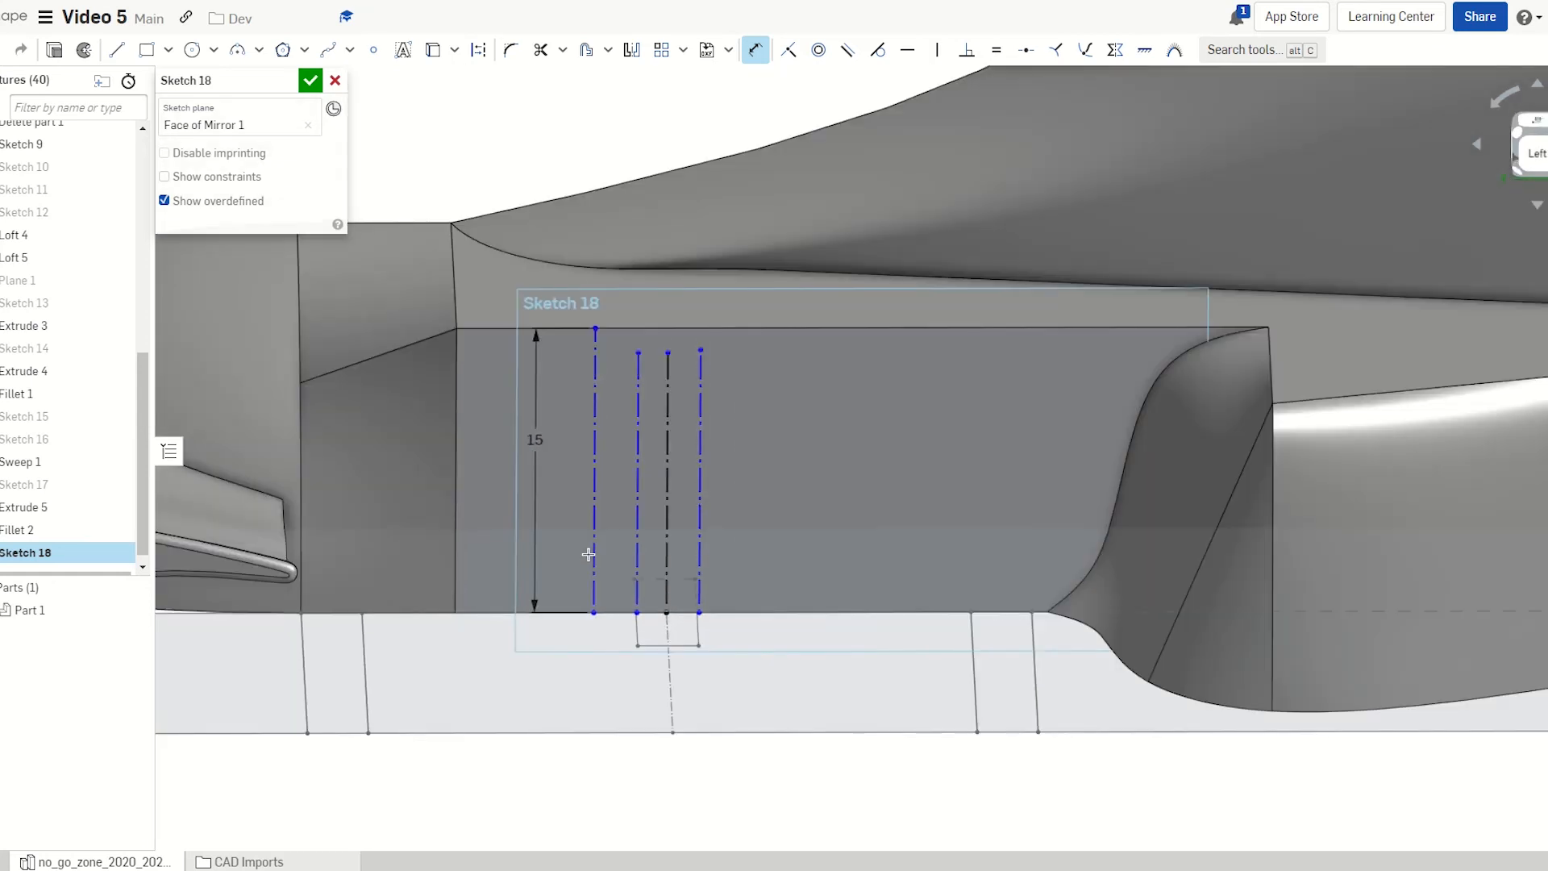
mouse_move(589, 555)
right_down()
mouse_move(585, 510)
mouse_move(583, 524)
right_up()
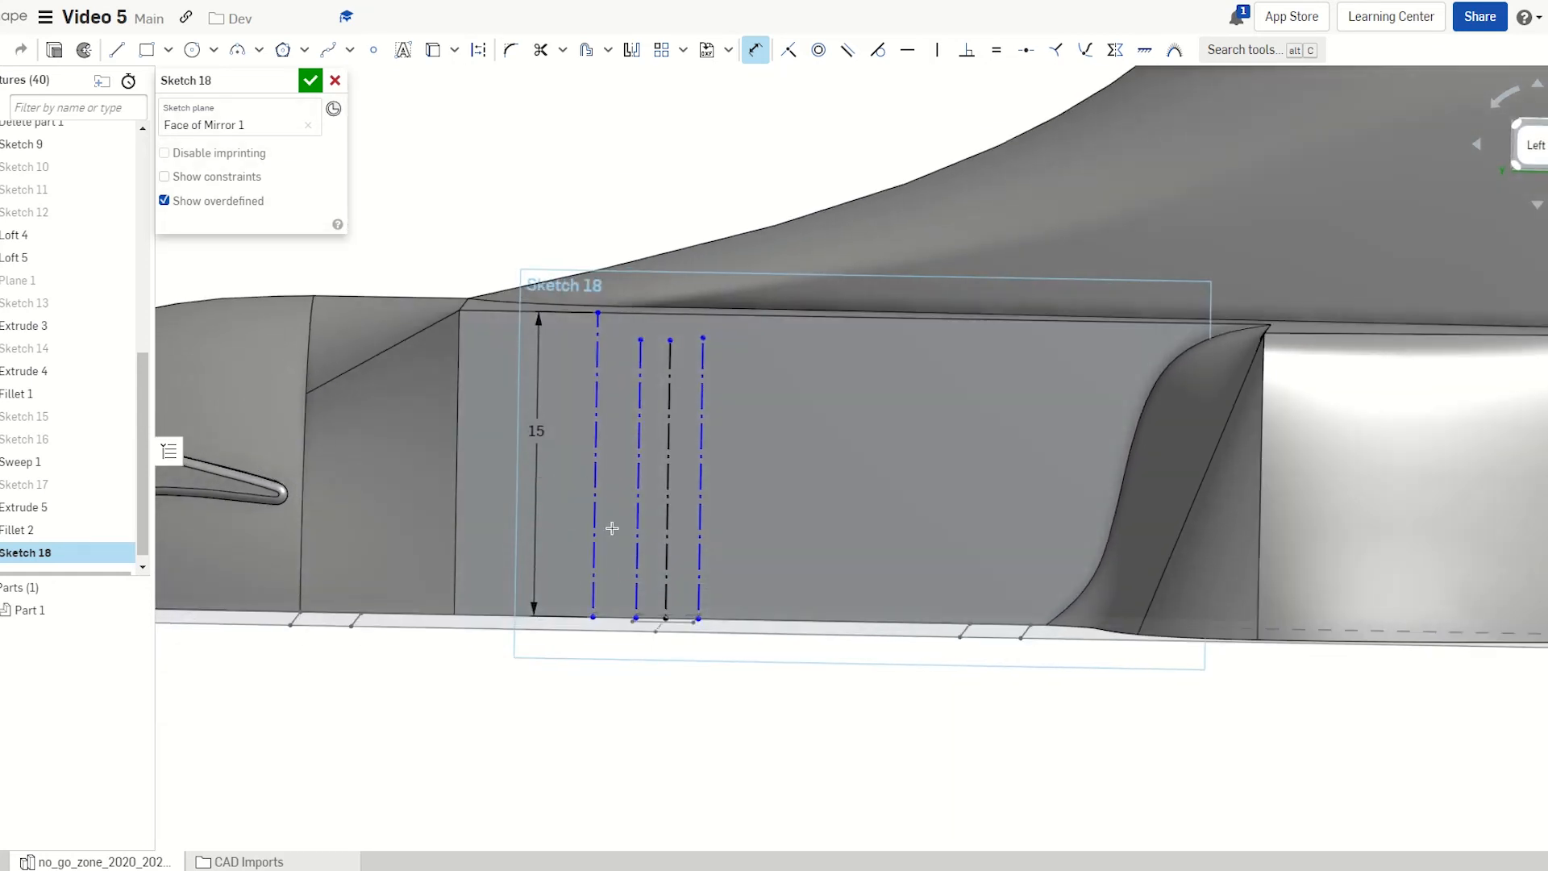
key(Escape)
Remove the leftmost line's endpoint constraint and drag it below the side face's bottom edge
click(595, 568)
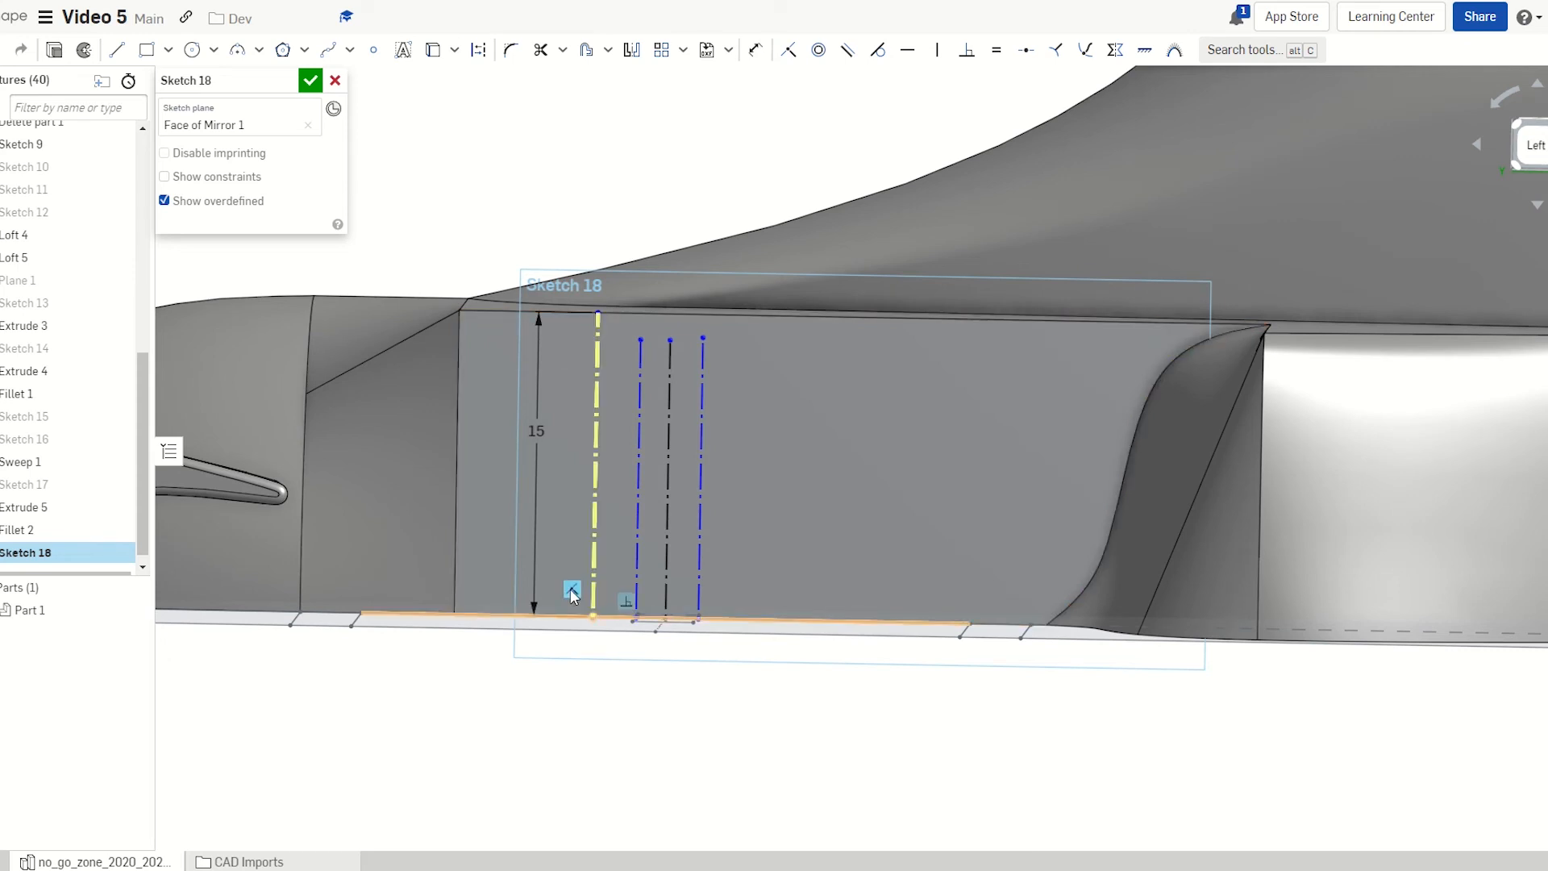
click(570, 589)
key(Delete)
mouse_move(592, 617)
mouse_down()
mouse_move(588, 670)
mouse_move(612, 644)
mouse_move(610, 733)
mouse_up()
key(n)
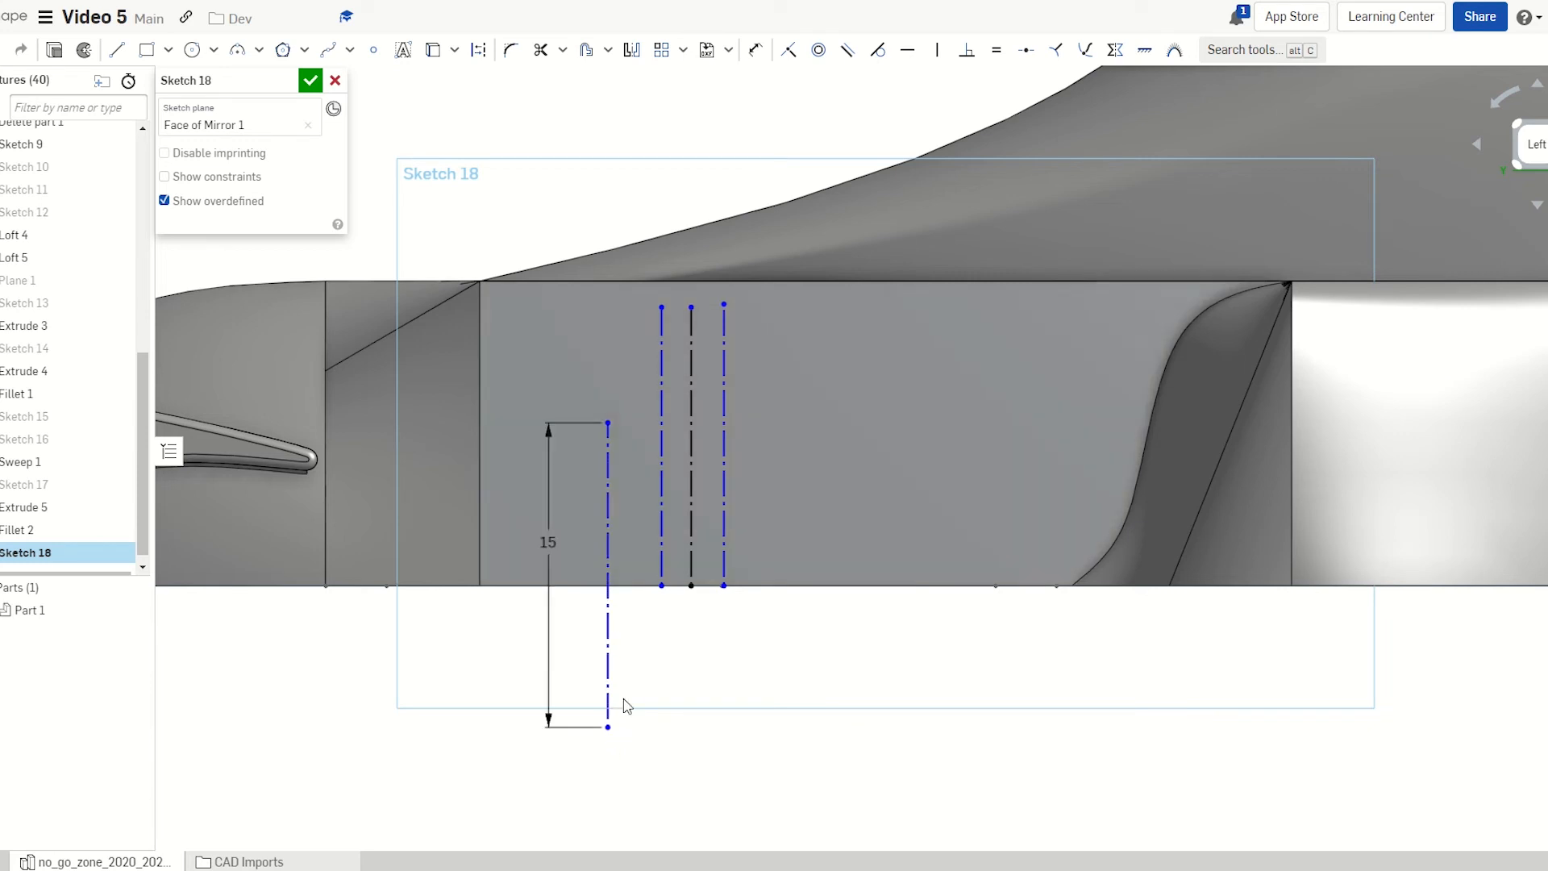
key(l)
key(q)
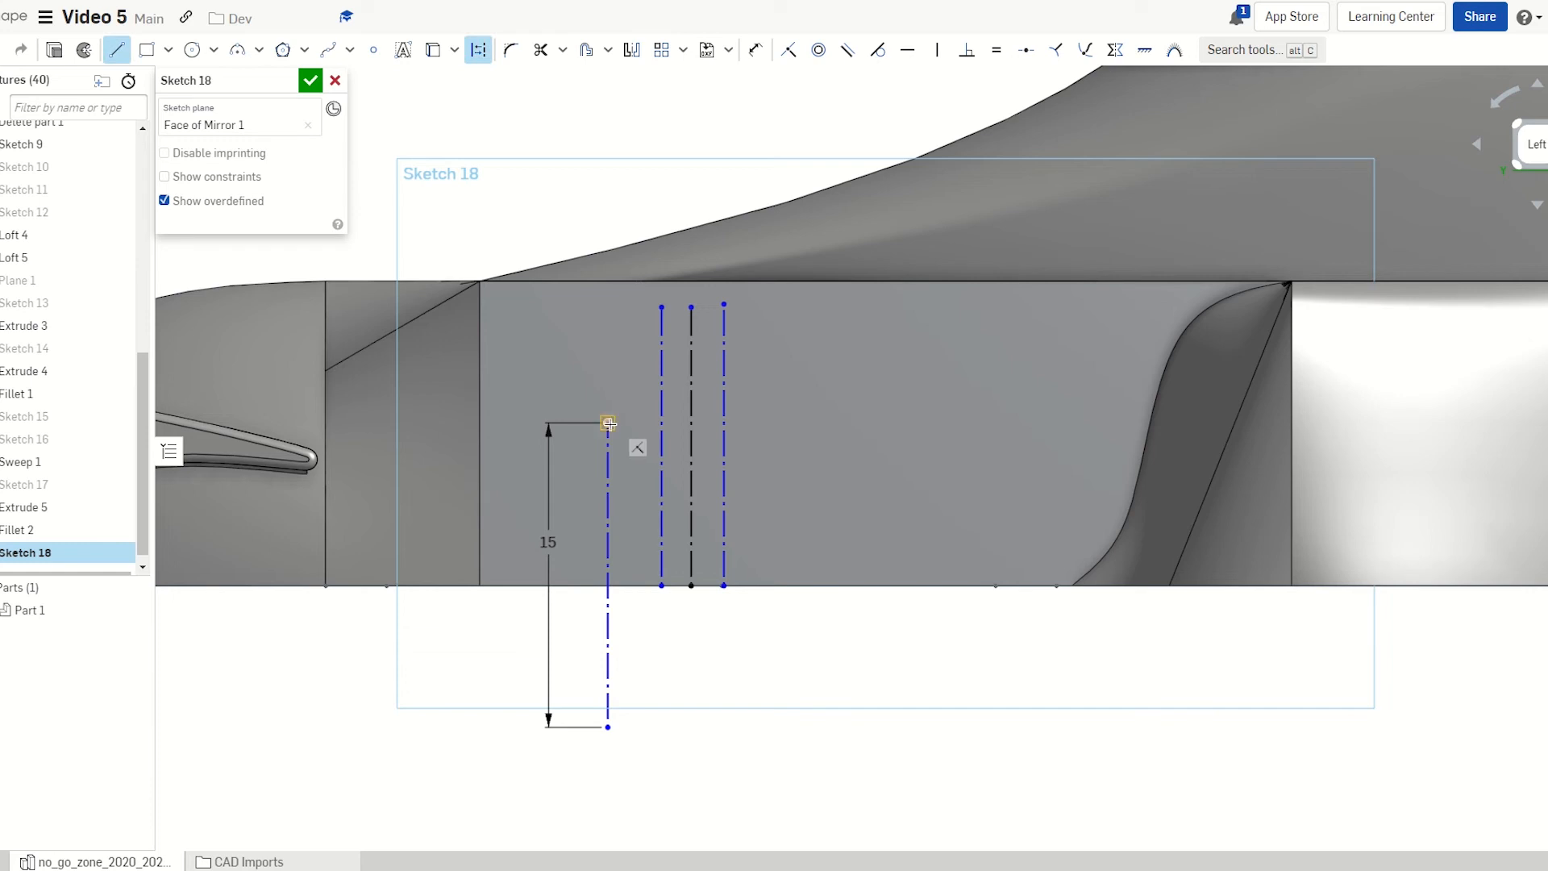
Finish the horizontal construction line across the vertical construction lines
click(875, 420)
key(Escape)
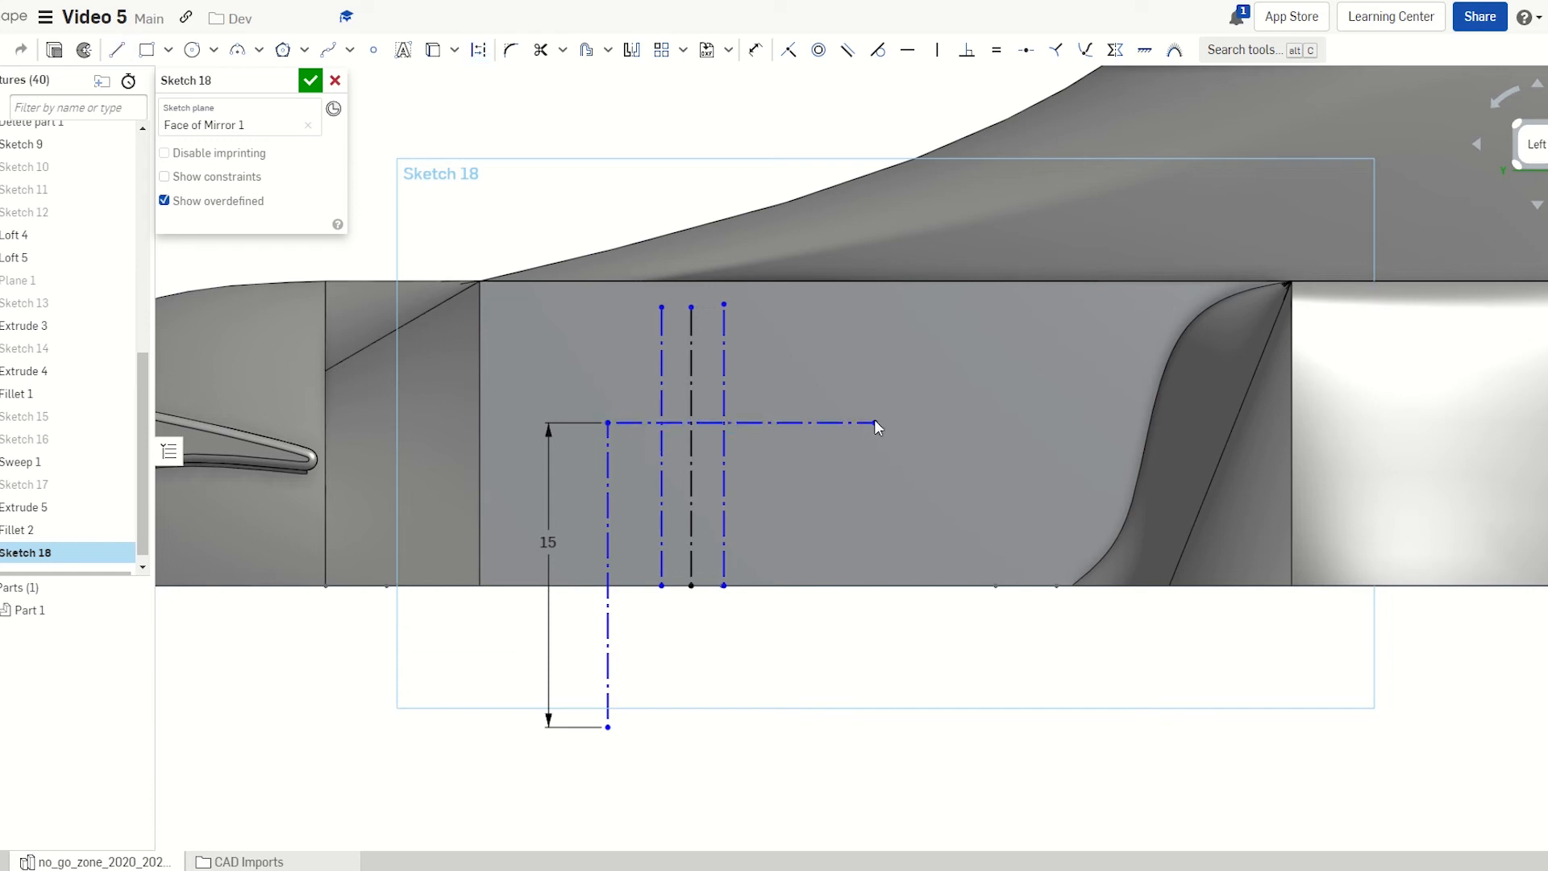
scroll(605, 452, up, 3)
scroll(742, 408, down, 3)
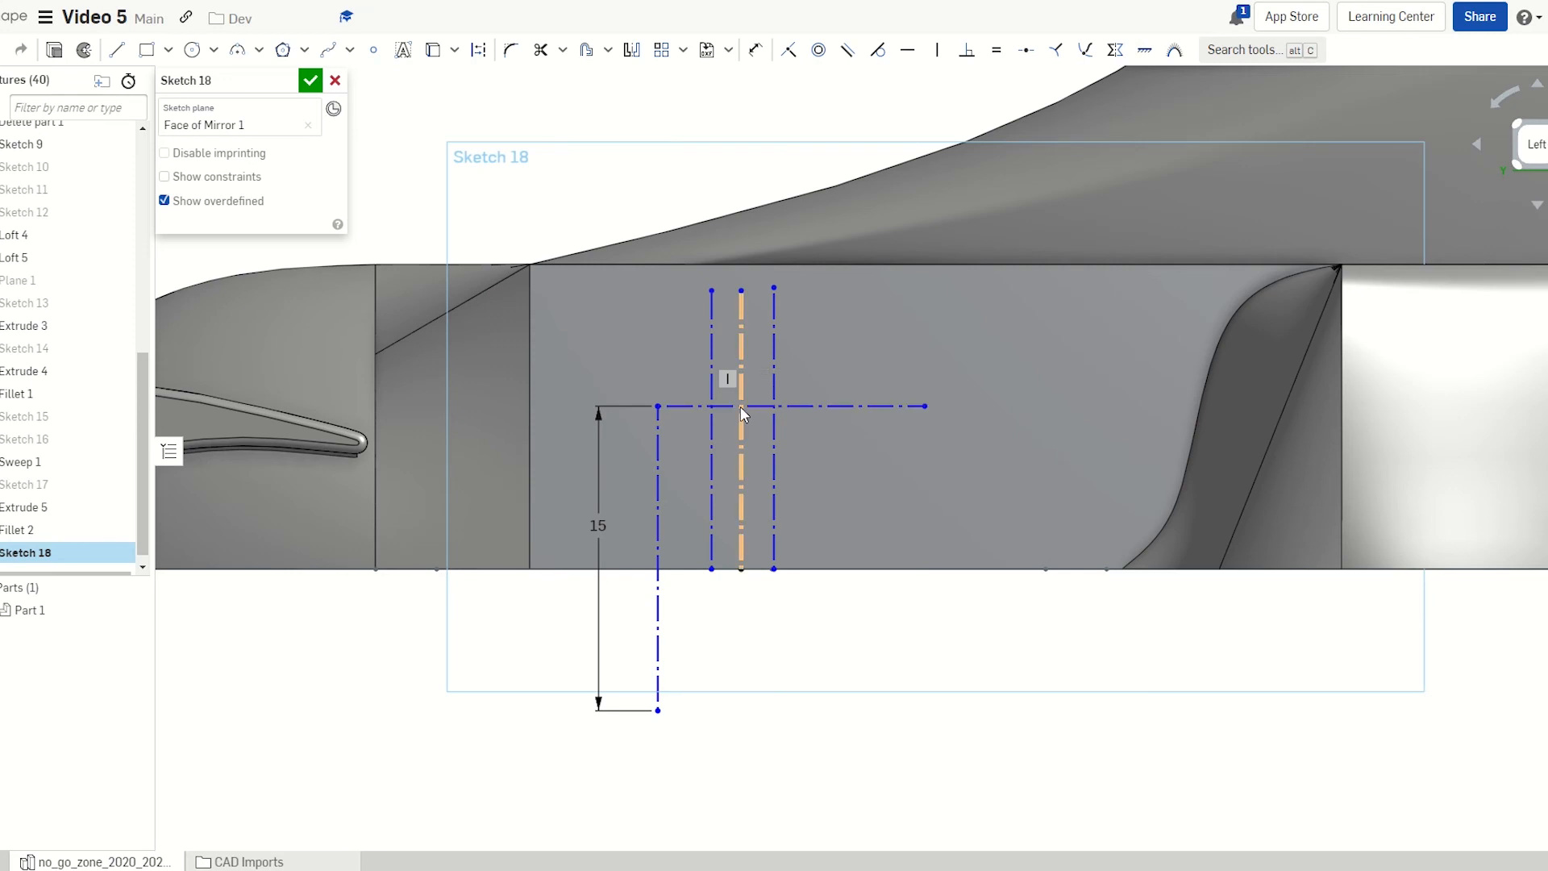
Draw a circle at the construction-line intersection and dimension its diameter 3 mm
key(c)
click(742, 408)
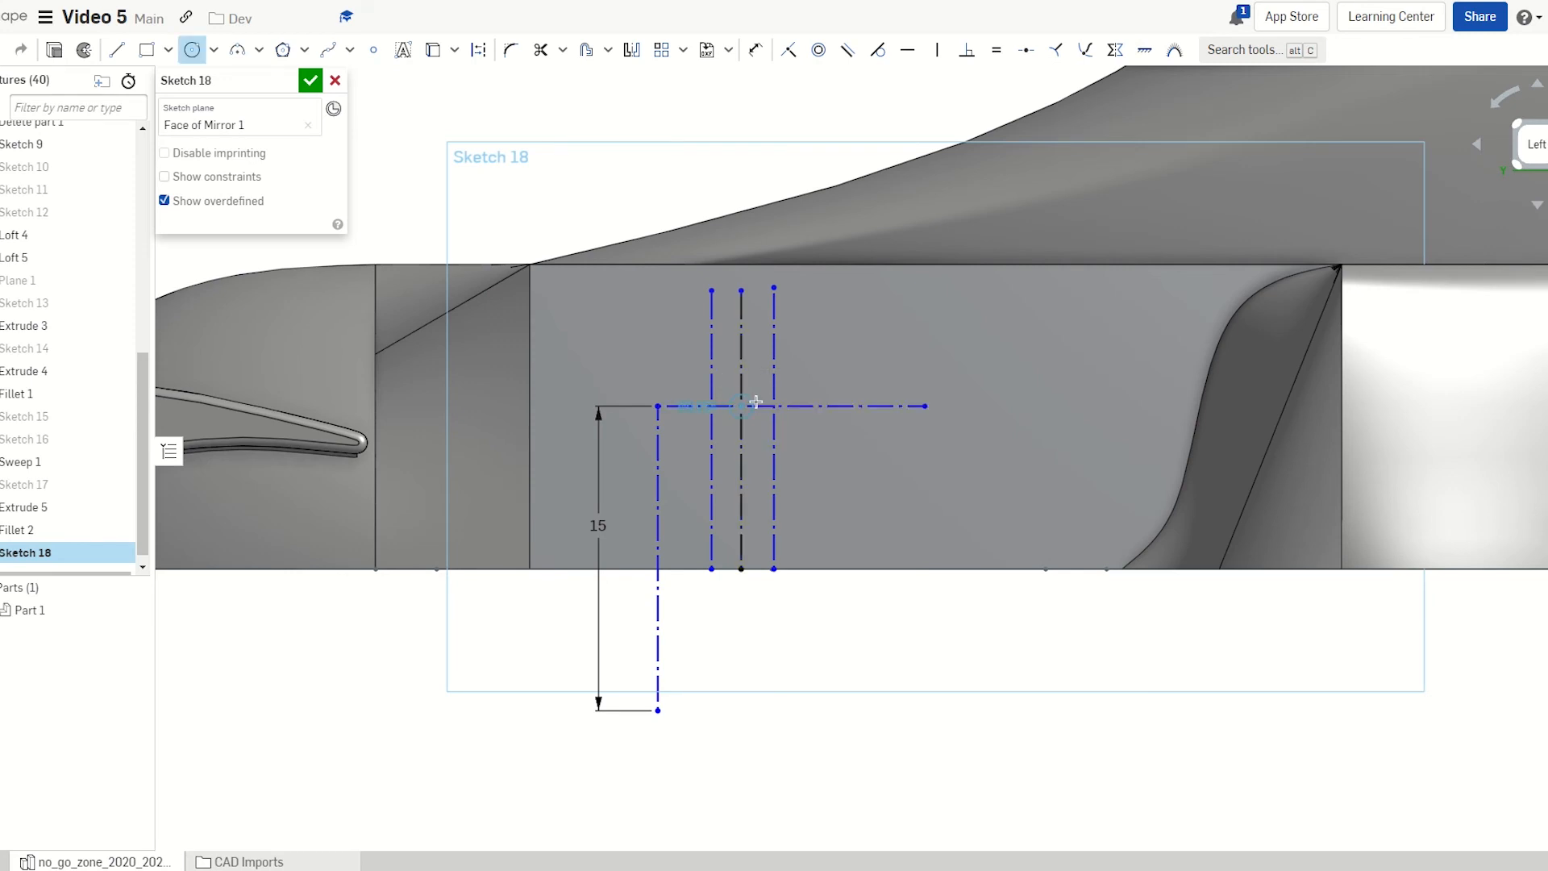
click(755, 402)
key(d)
click(755, 400)
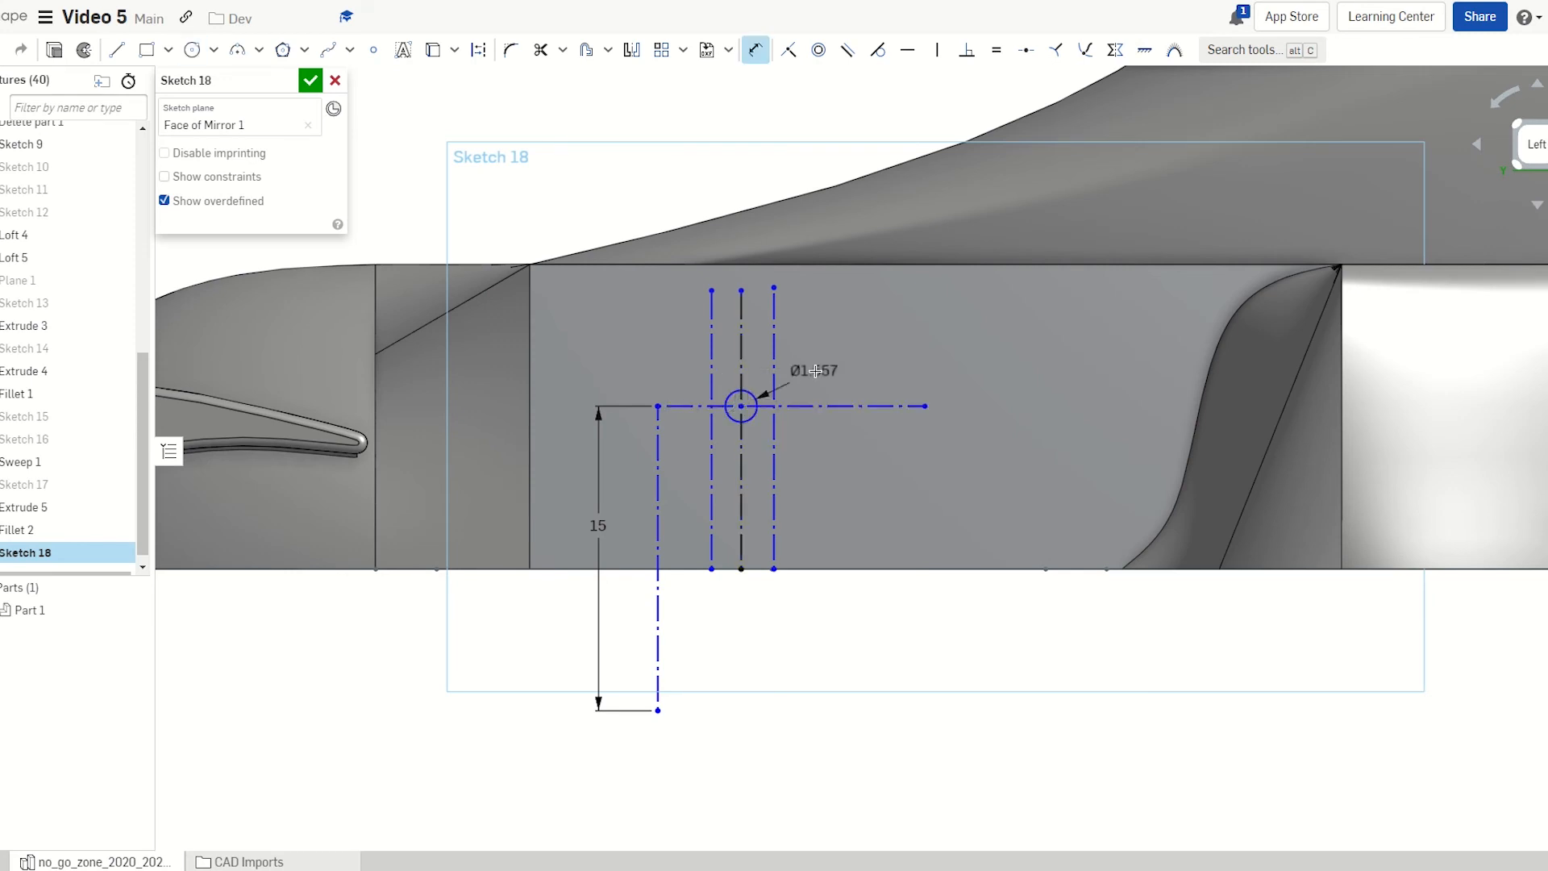
click(811, 369)
text(3)
key(Return)
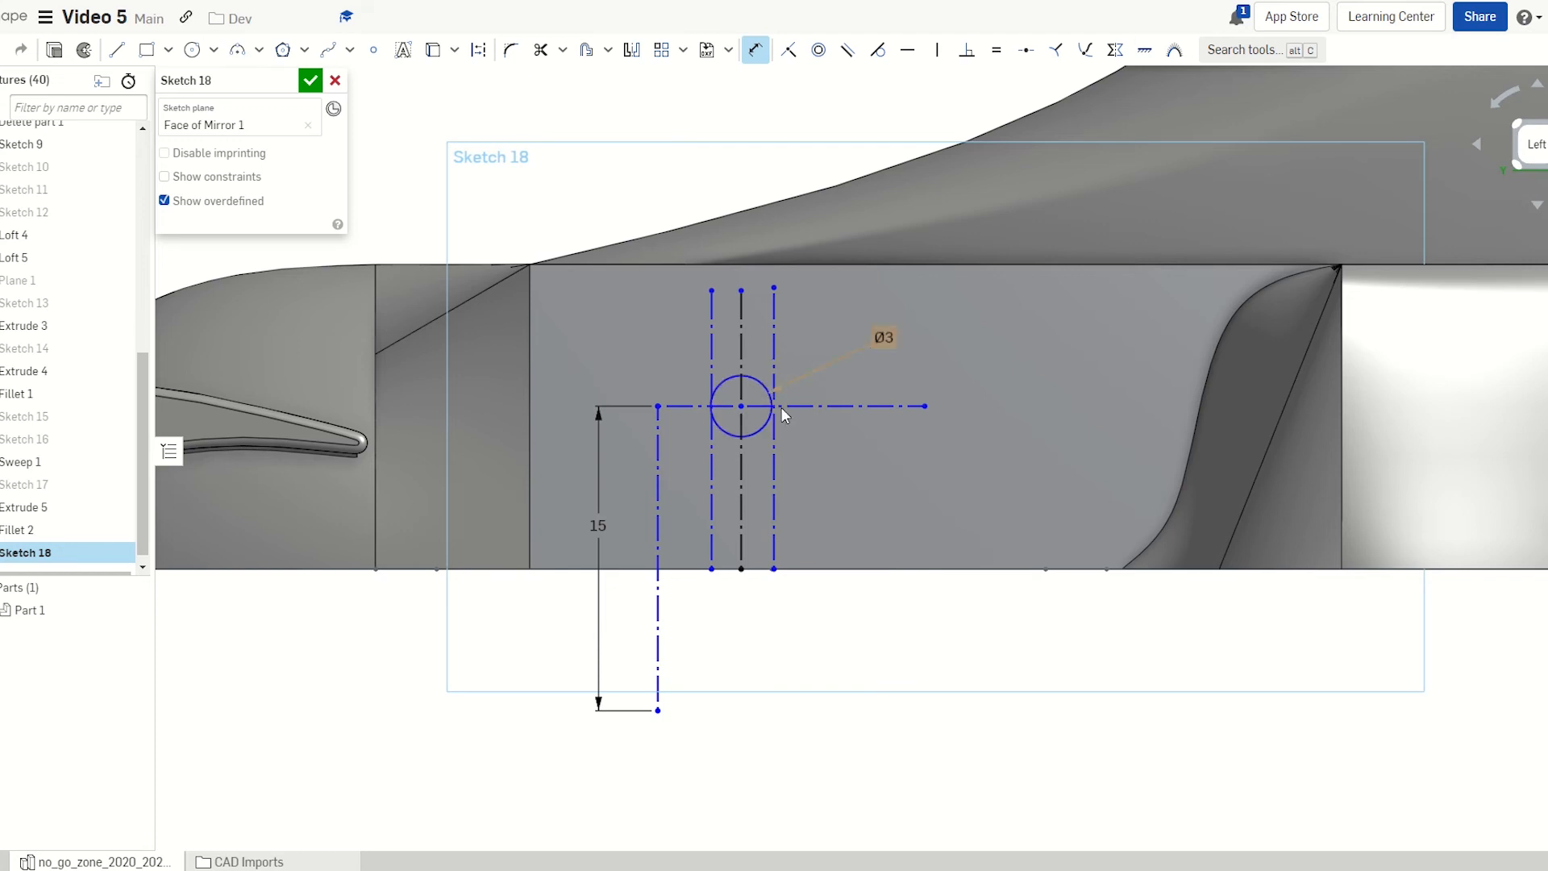
key(Escape)
scroll(762, 505, up, 3)
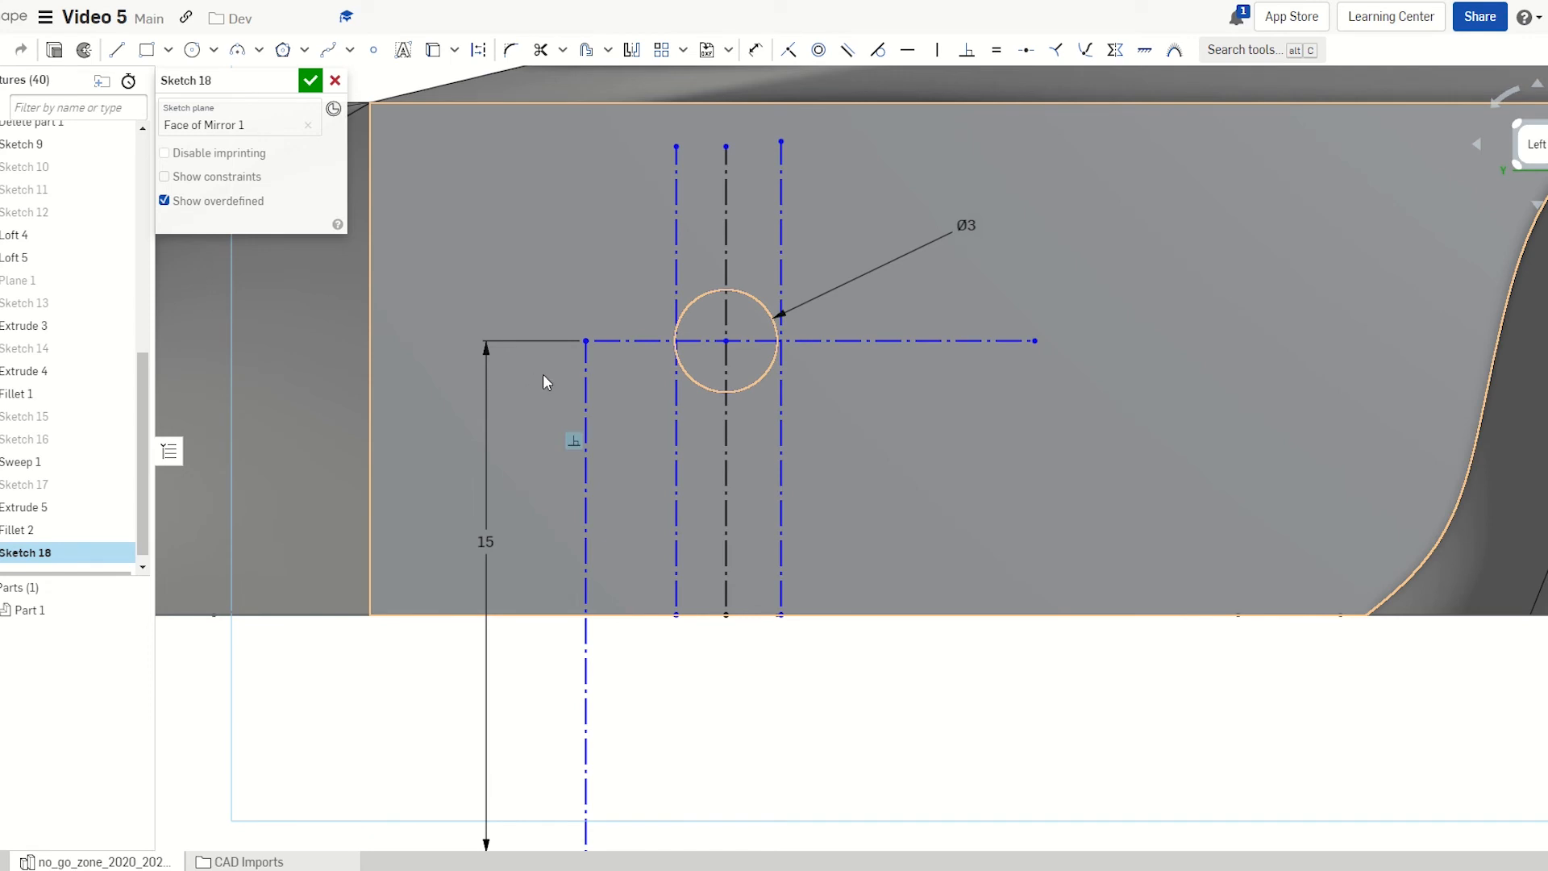
mouse_move(587, 343)
mouse_down()
mouse_move(588, 384)
mouse_move(588, 370)
mouse_up()
scroll(591, 368, down, 3)
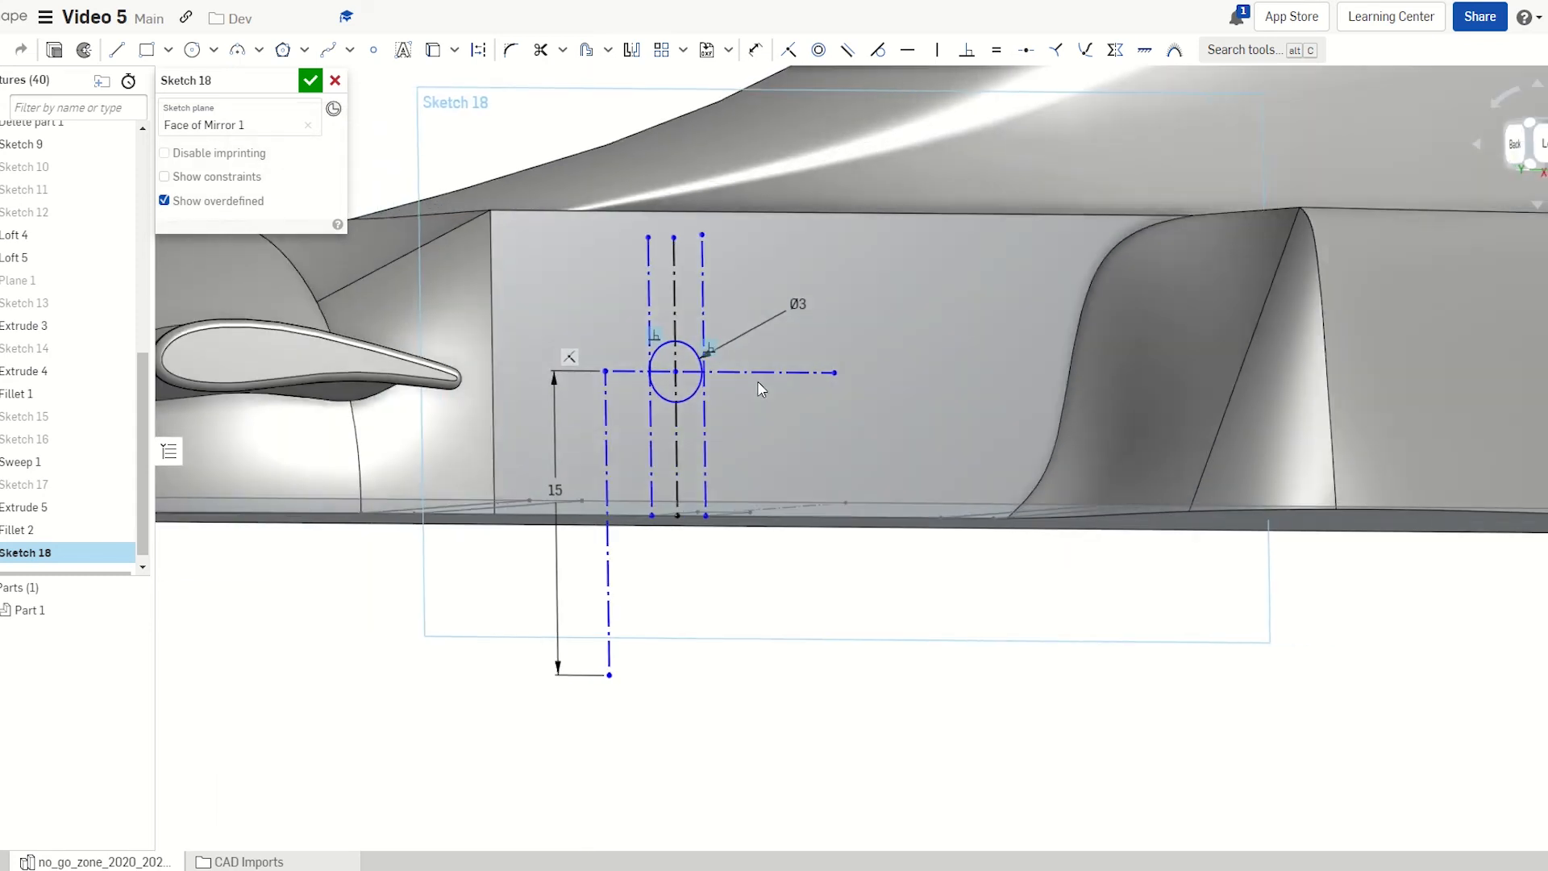
mouse_move(758, 382)
right_down()
mouse_move(774, 387)
mouse_move(709, 385)
right_up()
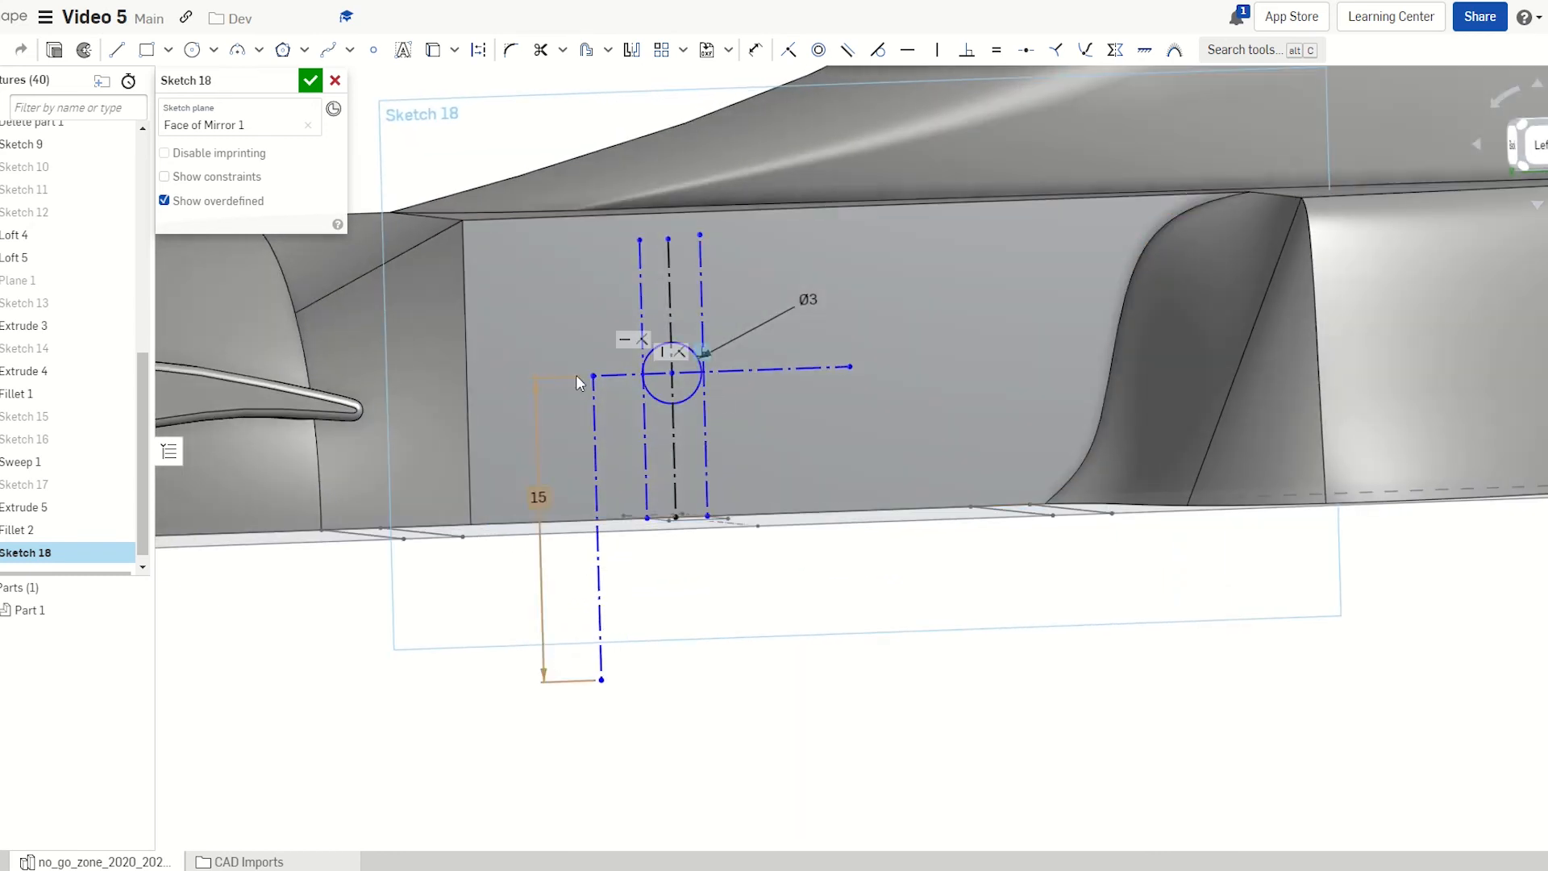
drag(594, 376, 593, 356)
right_drag(497, 403, 442, 395)
scroll(697, 438, down, 4)
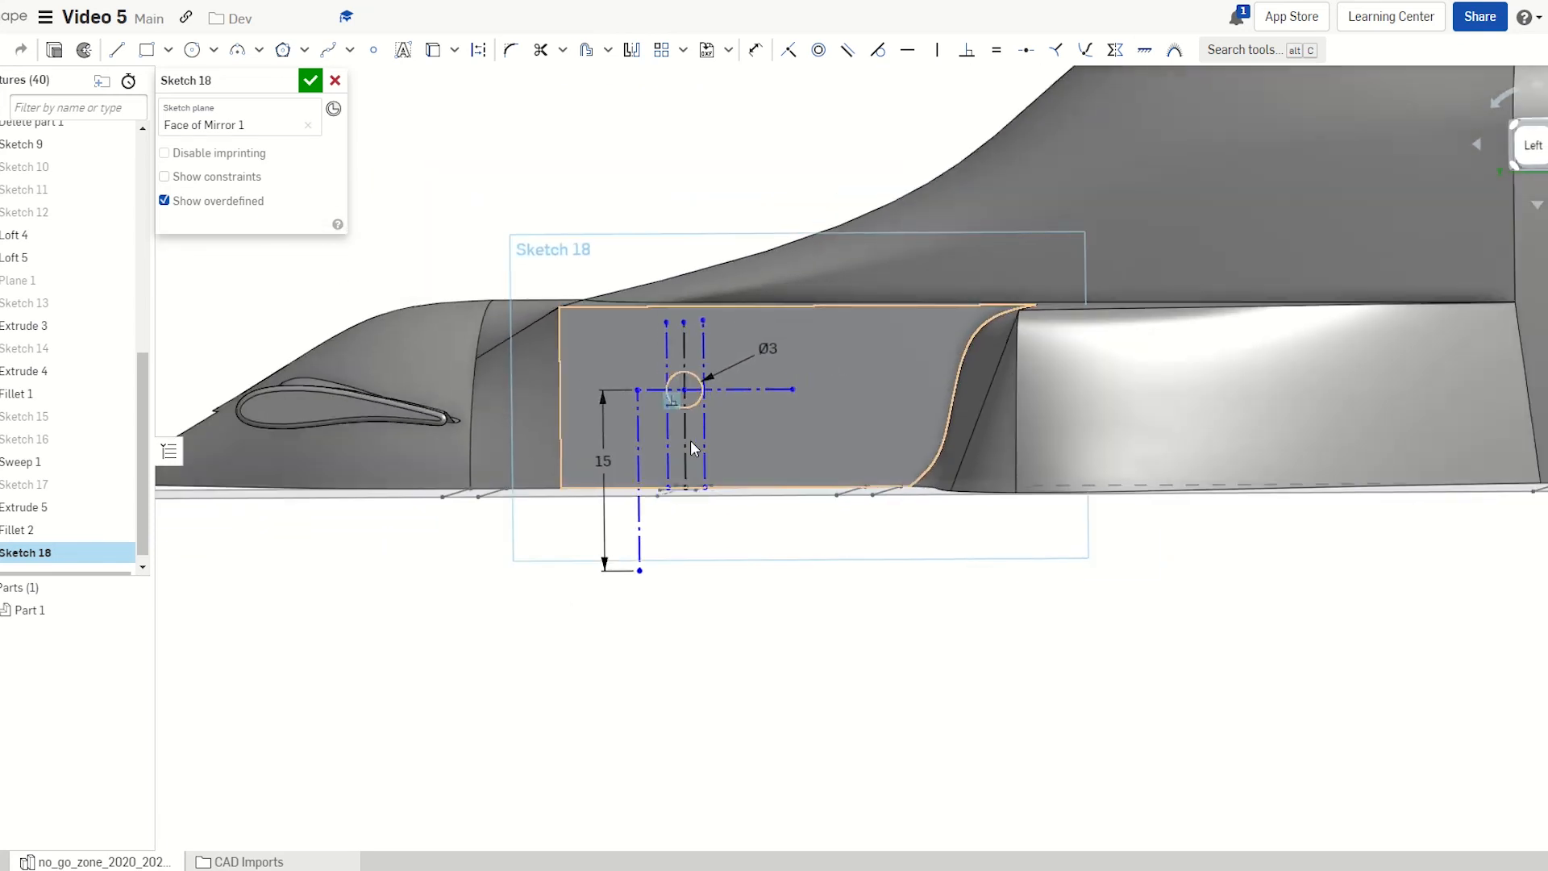
mouse_move(831, 679)
right_down()
mouse_move(842, 730)
mouse_move(844, 685)
right_up()
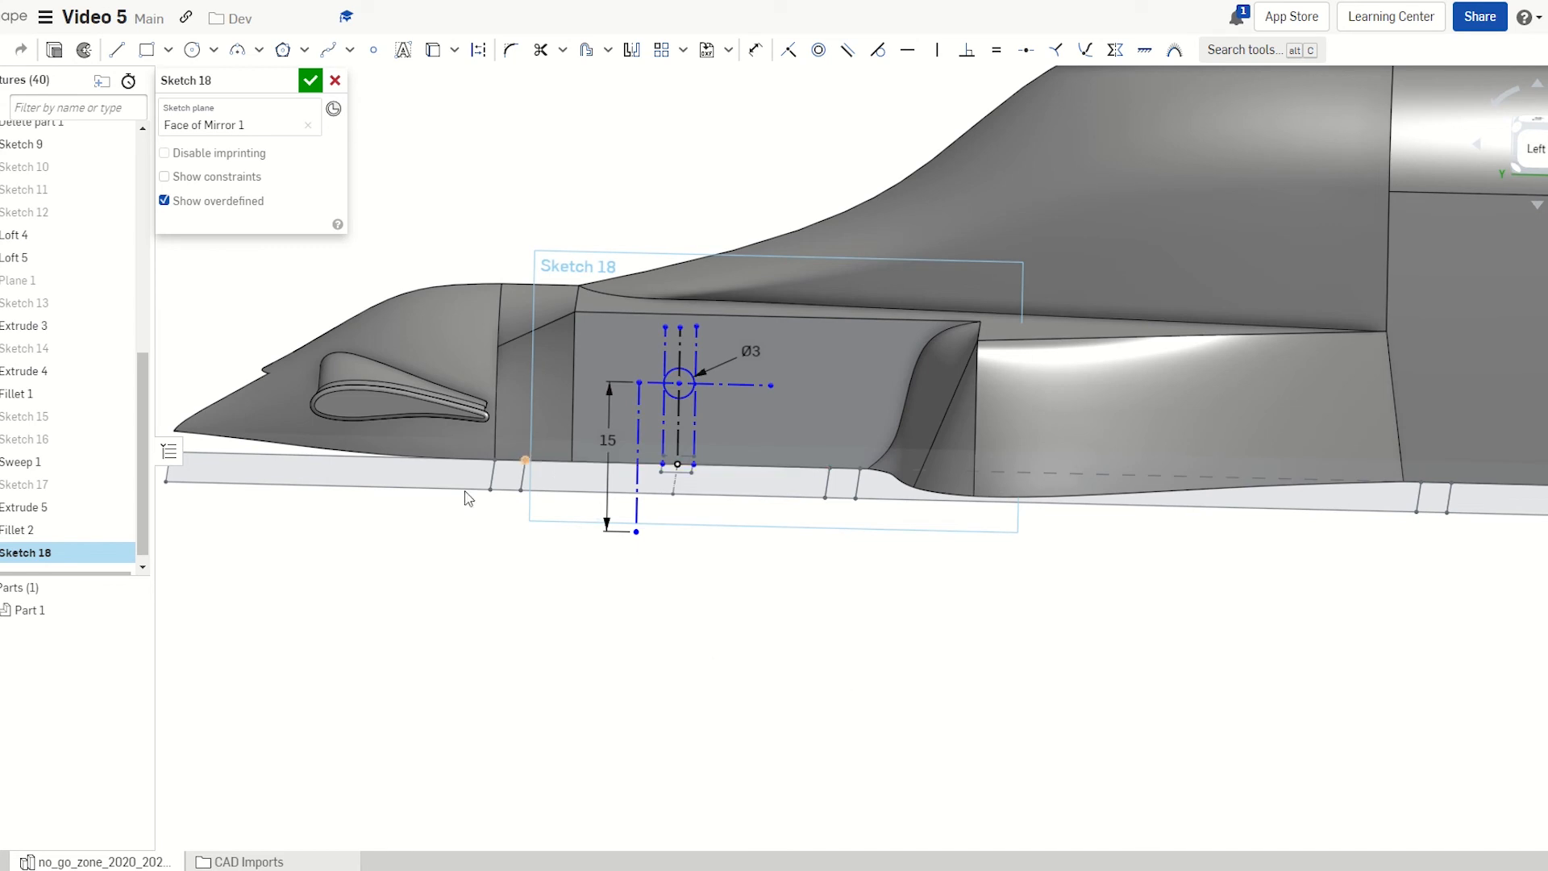
scroll(342, 494, down, 3)
scroll(527, 424, up, 3)
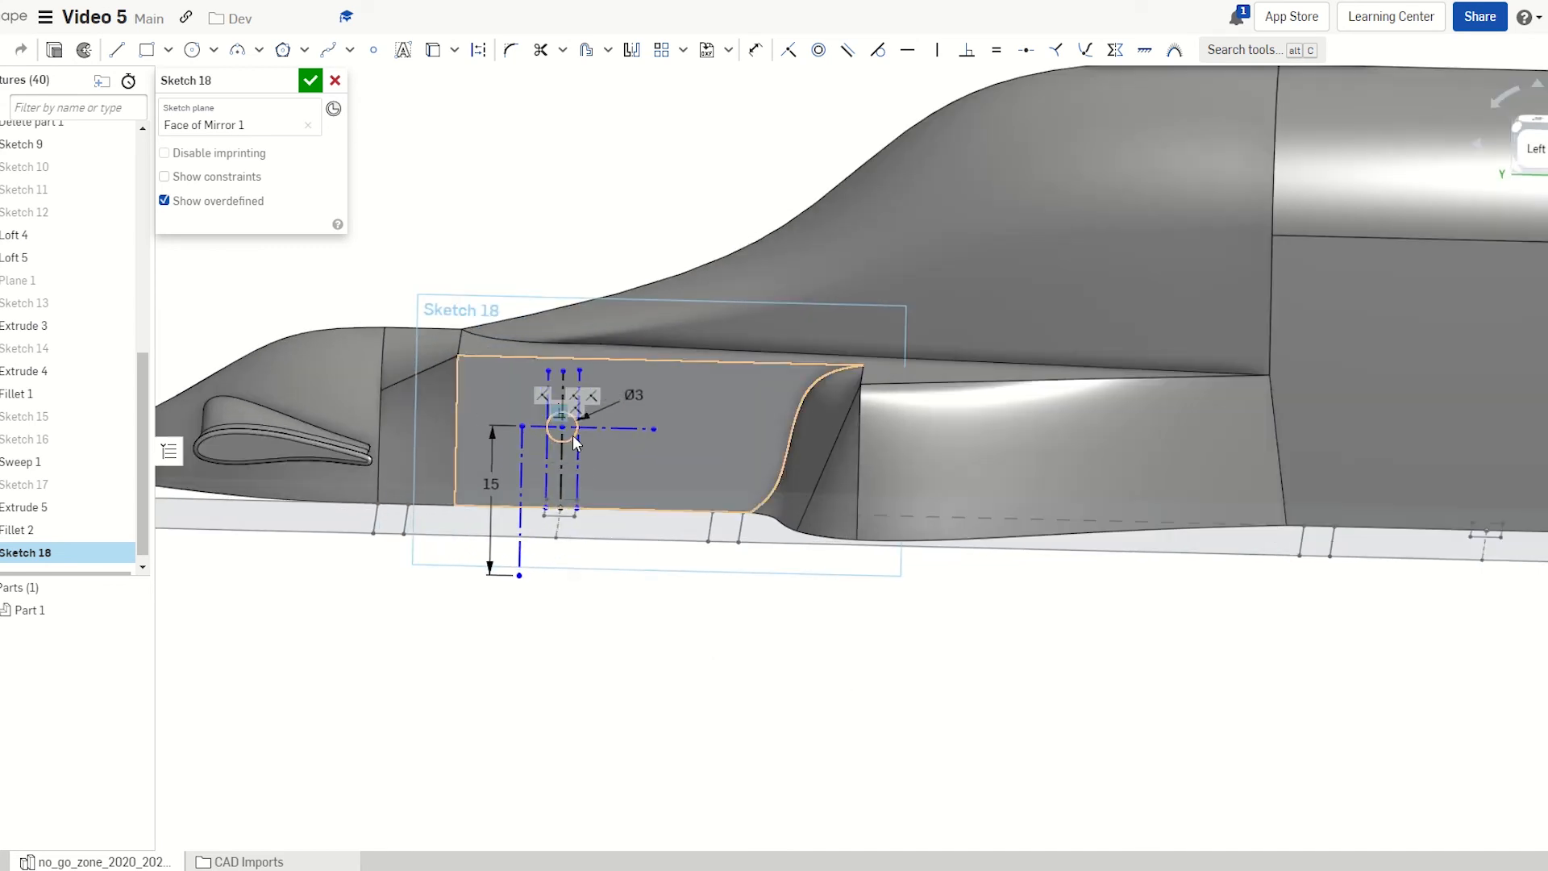
scroll(576, 427, up, 1)
scroll(445, 452, down, 2)
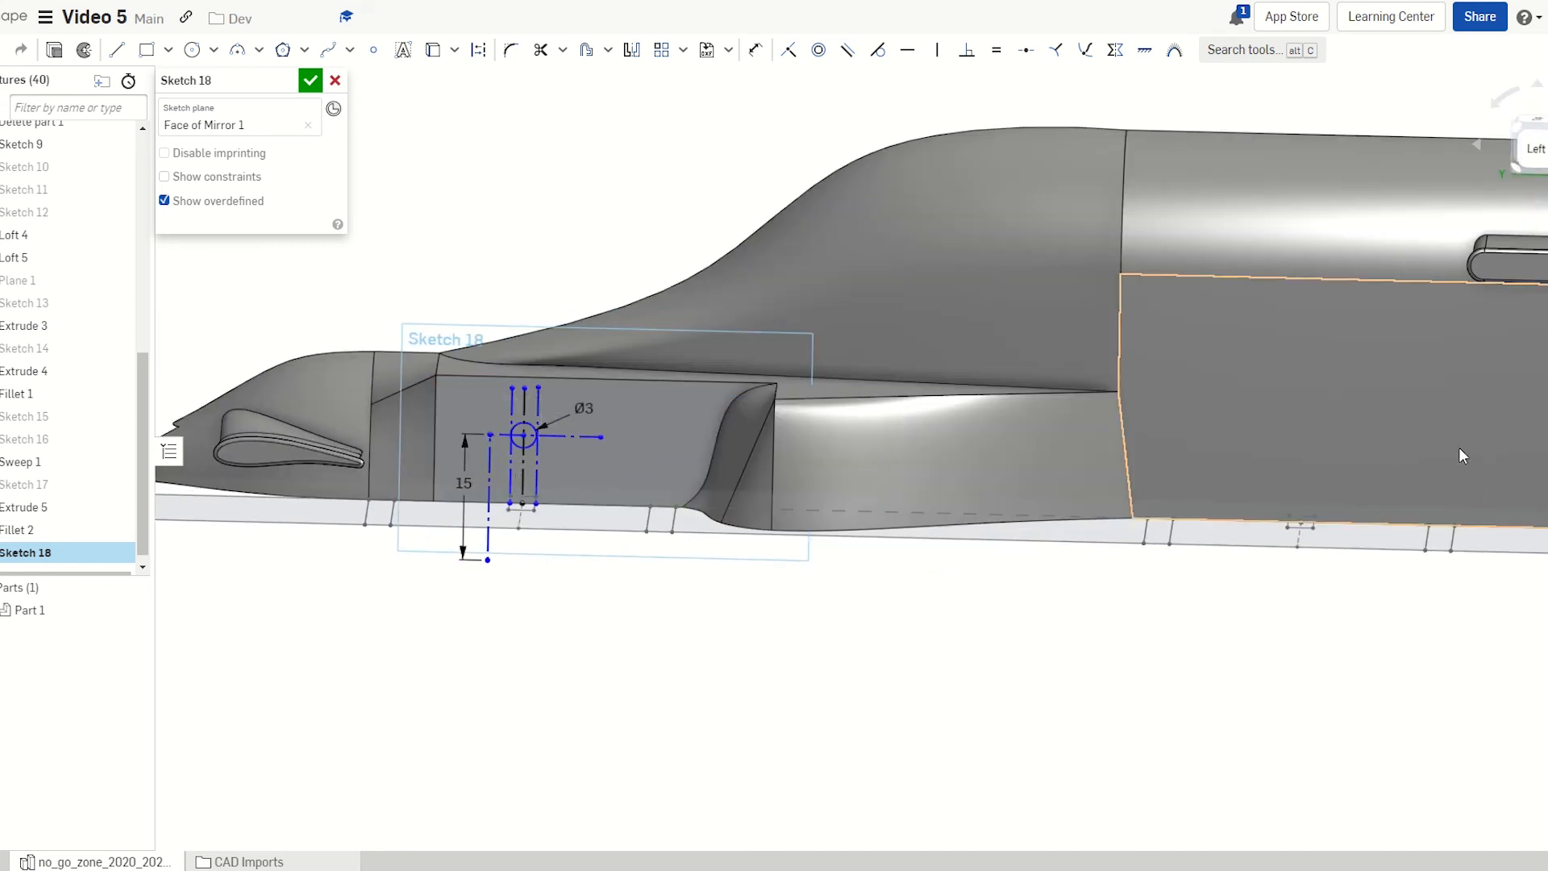
scroll(516, 502, up, 5)
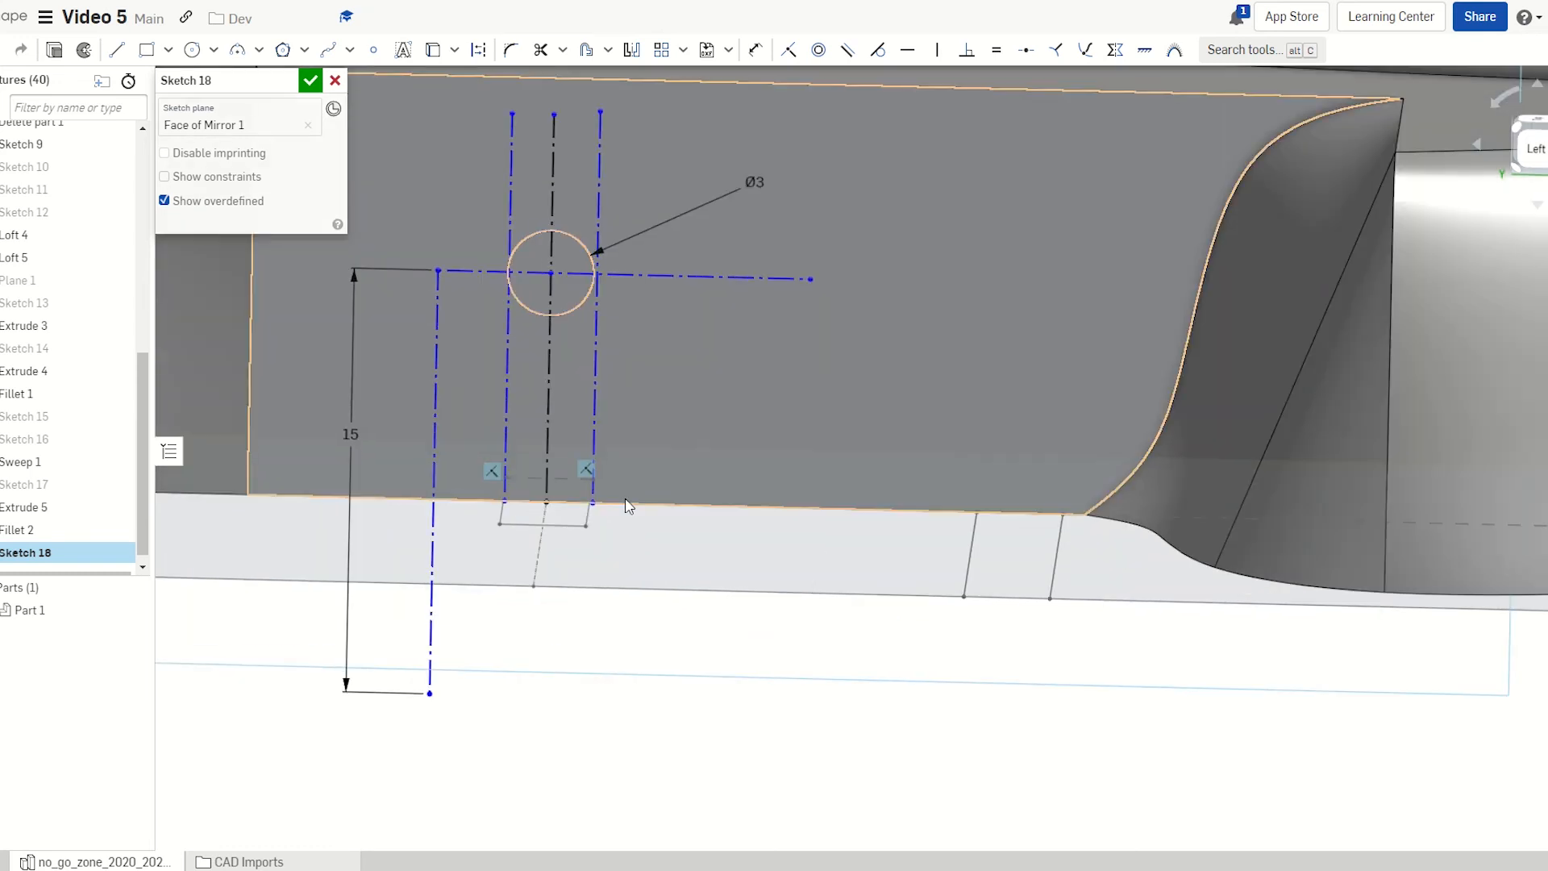
Dimension the circle centre 8.103 mm up from the side face's bottom edge
key(u)
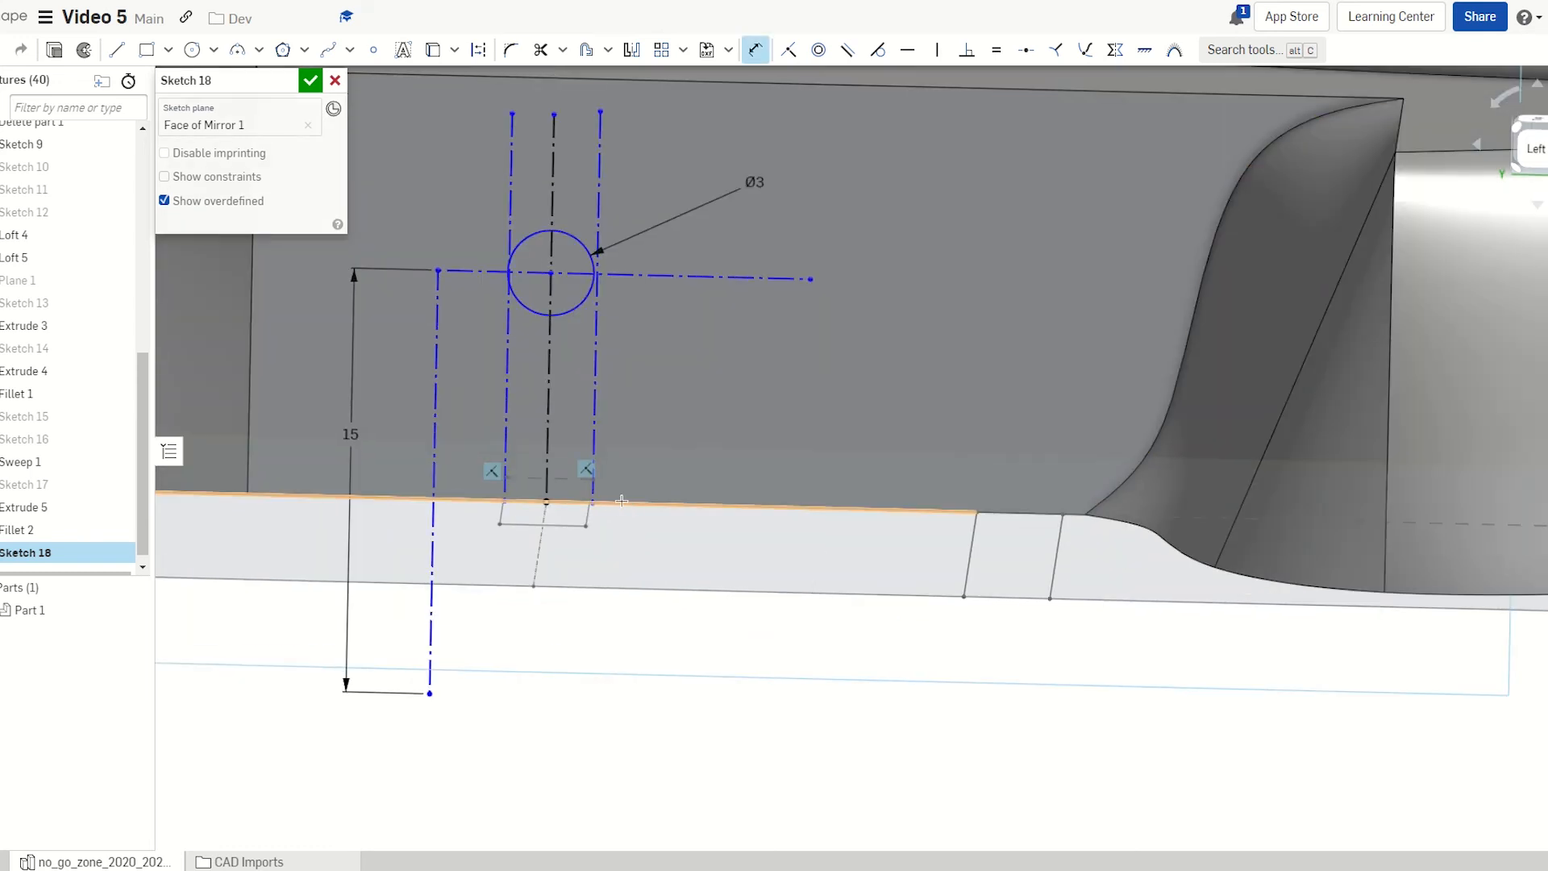
click(554, 276)
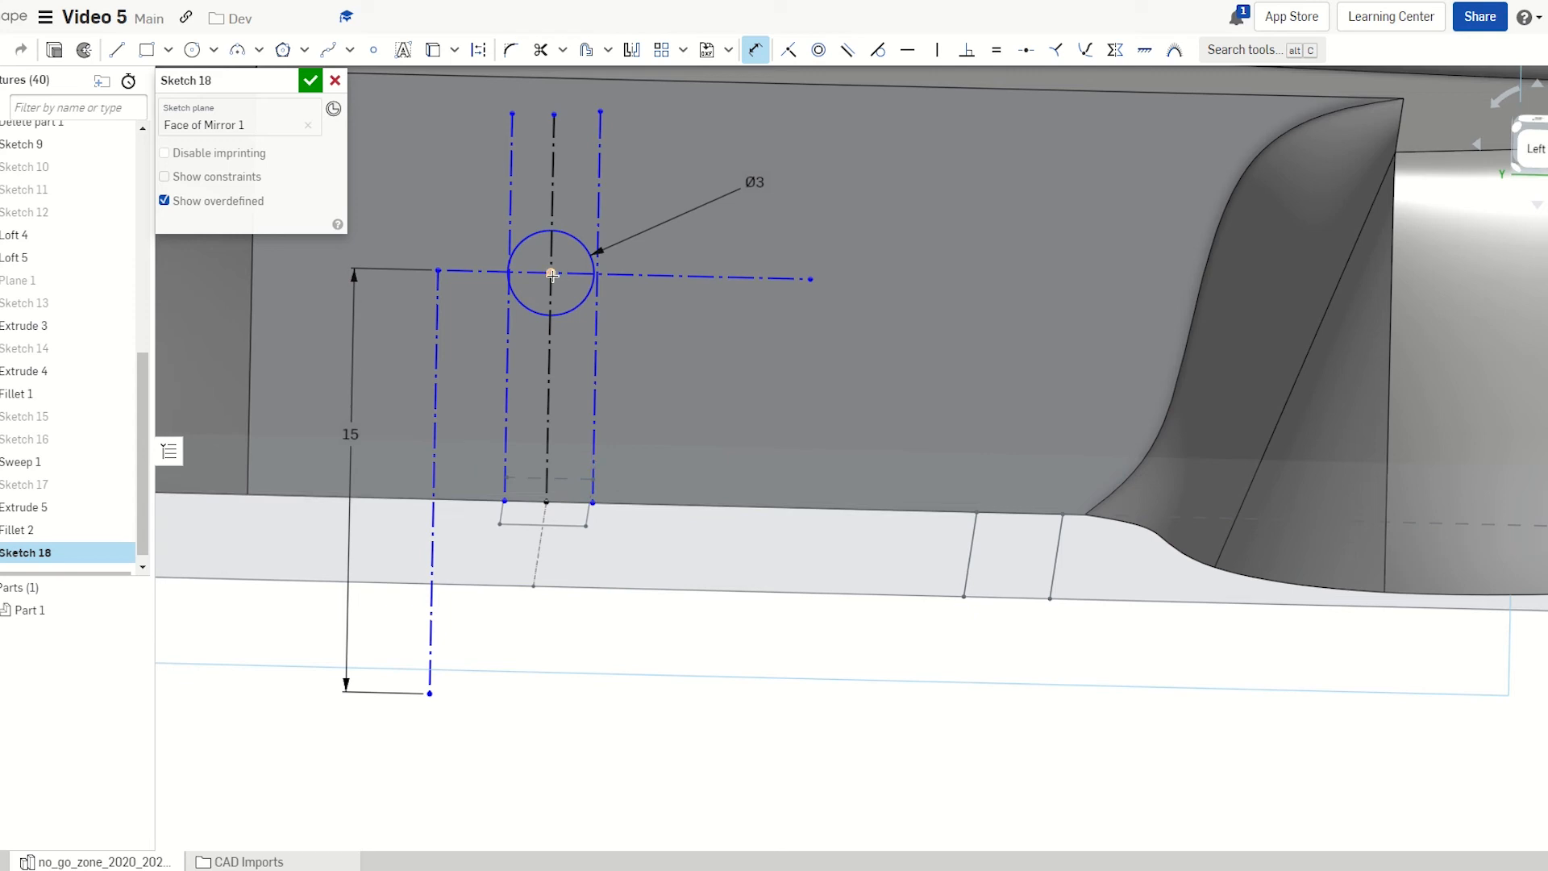
click(744, 332)
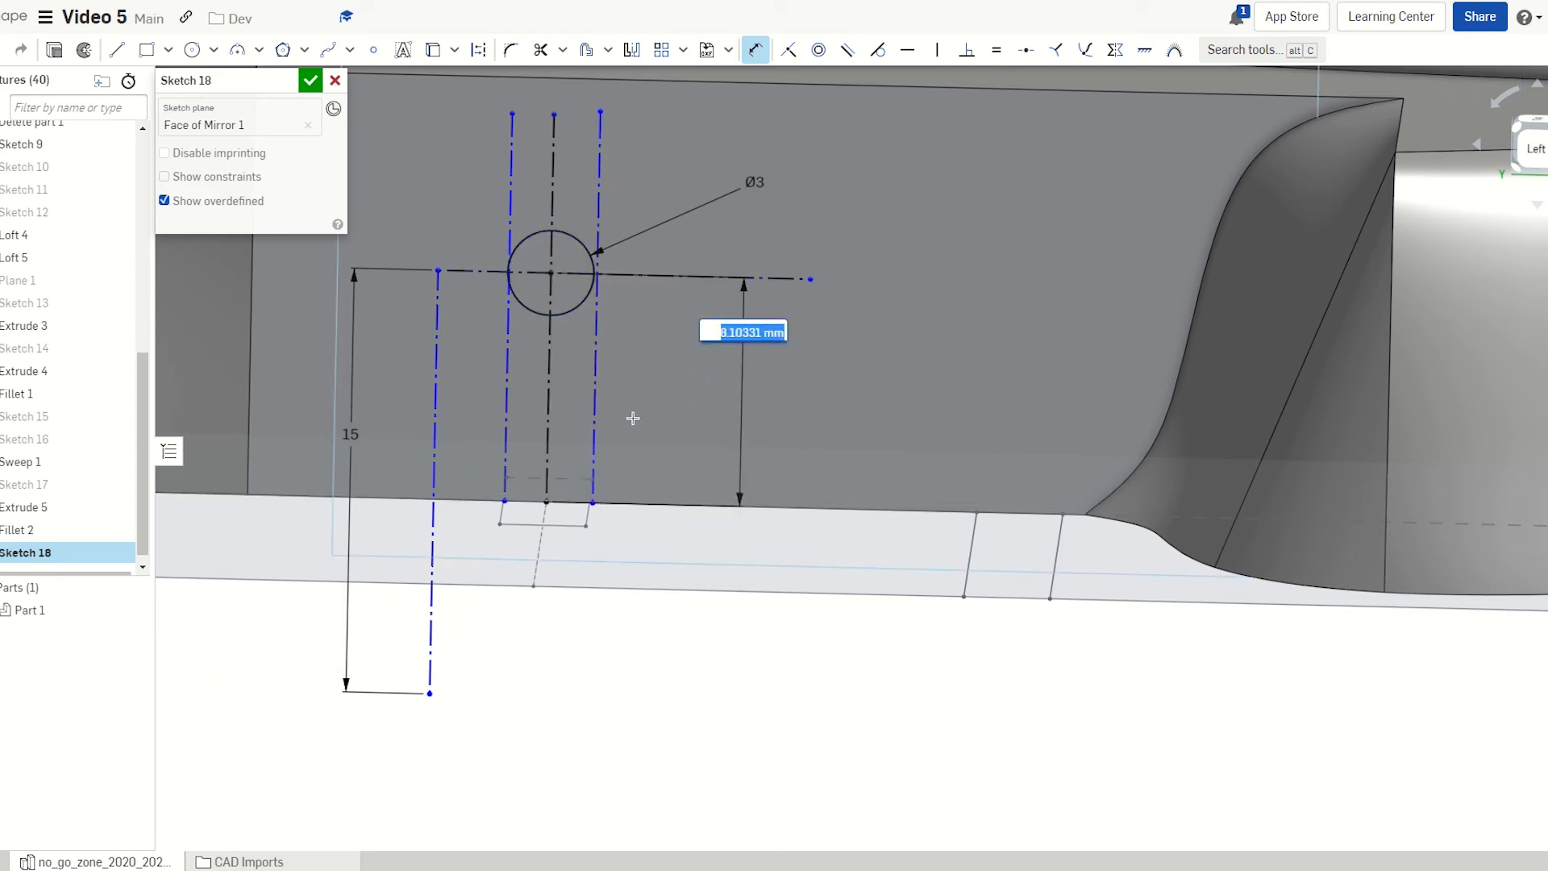
key(Return)
scroll(459, 440, down, 8)
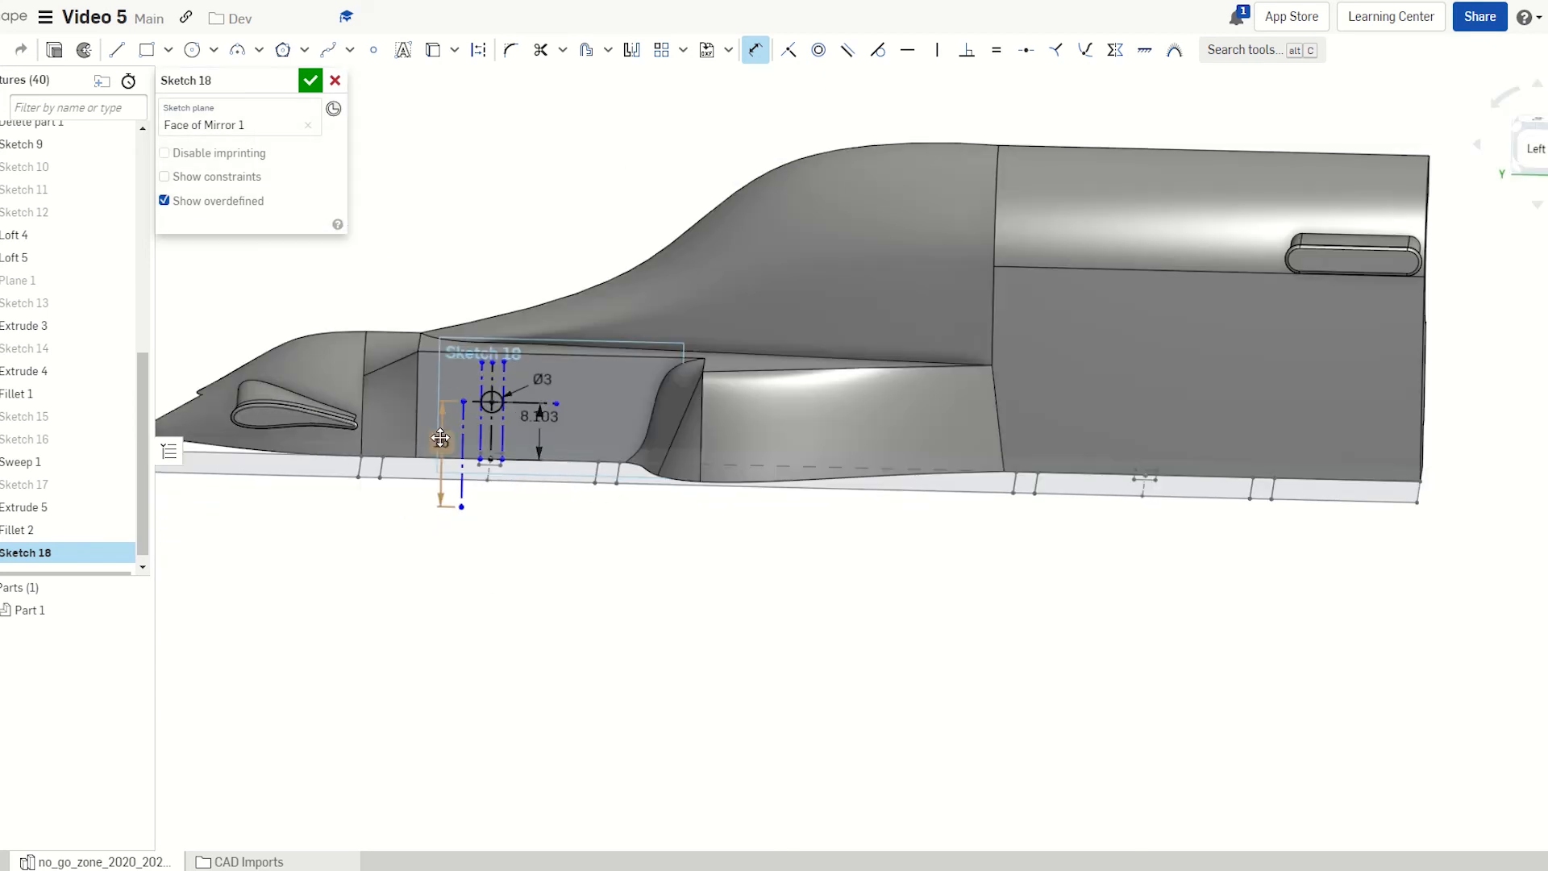
Draw a vertical construction line from the face's bottom edge up the sketch face
scroll(1293, 426, up, 5)
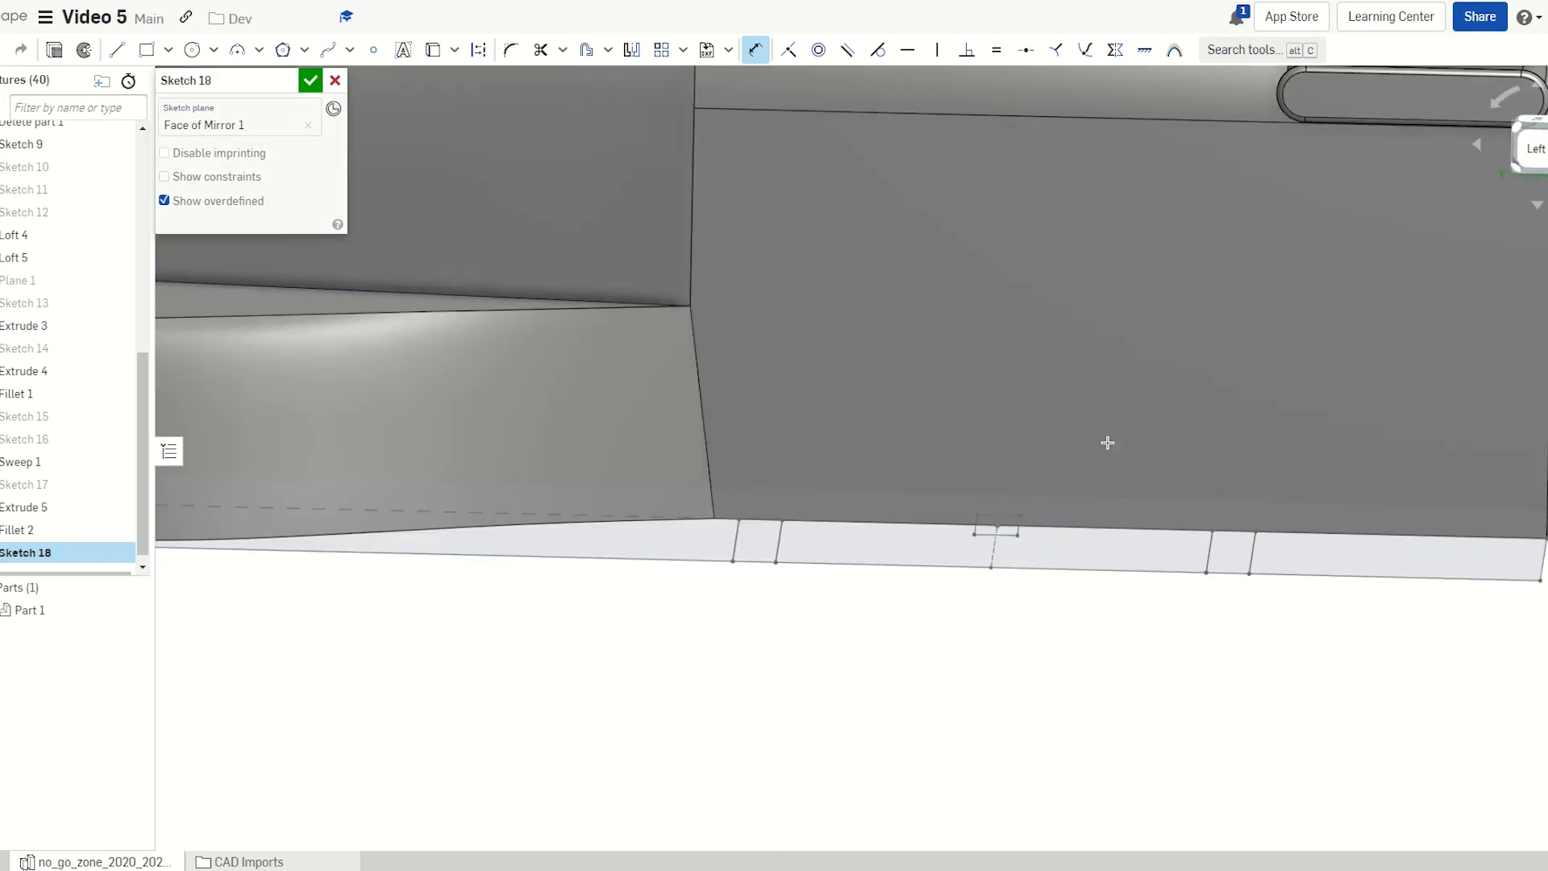
scroll(1107, 443, down, 8)
scroll(1319, 468, up, 6)
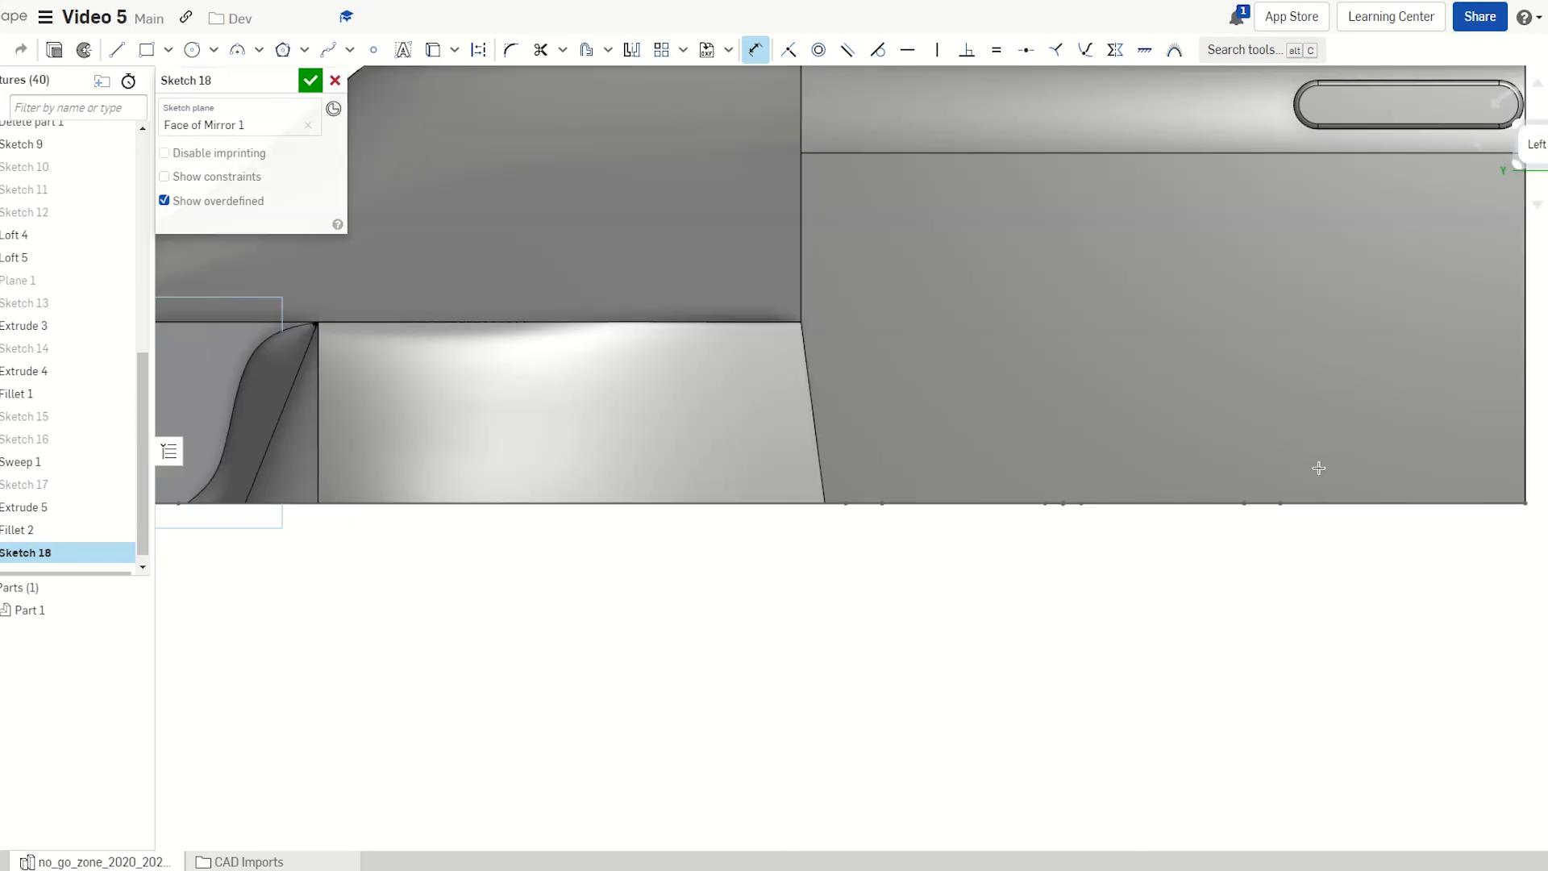
scroll(1319, 467, up, 5)
scroll(1039, 518, down, 3)
right_drag(1053, 555, 1044, 564)
key(l)
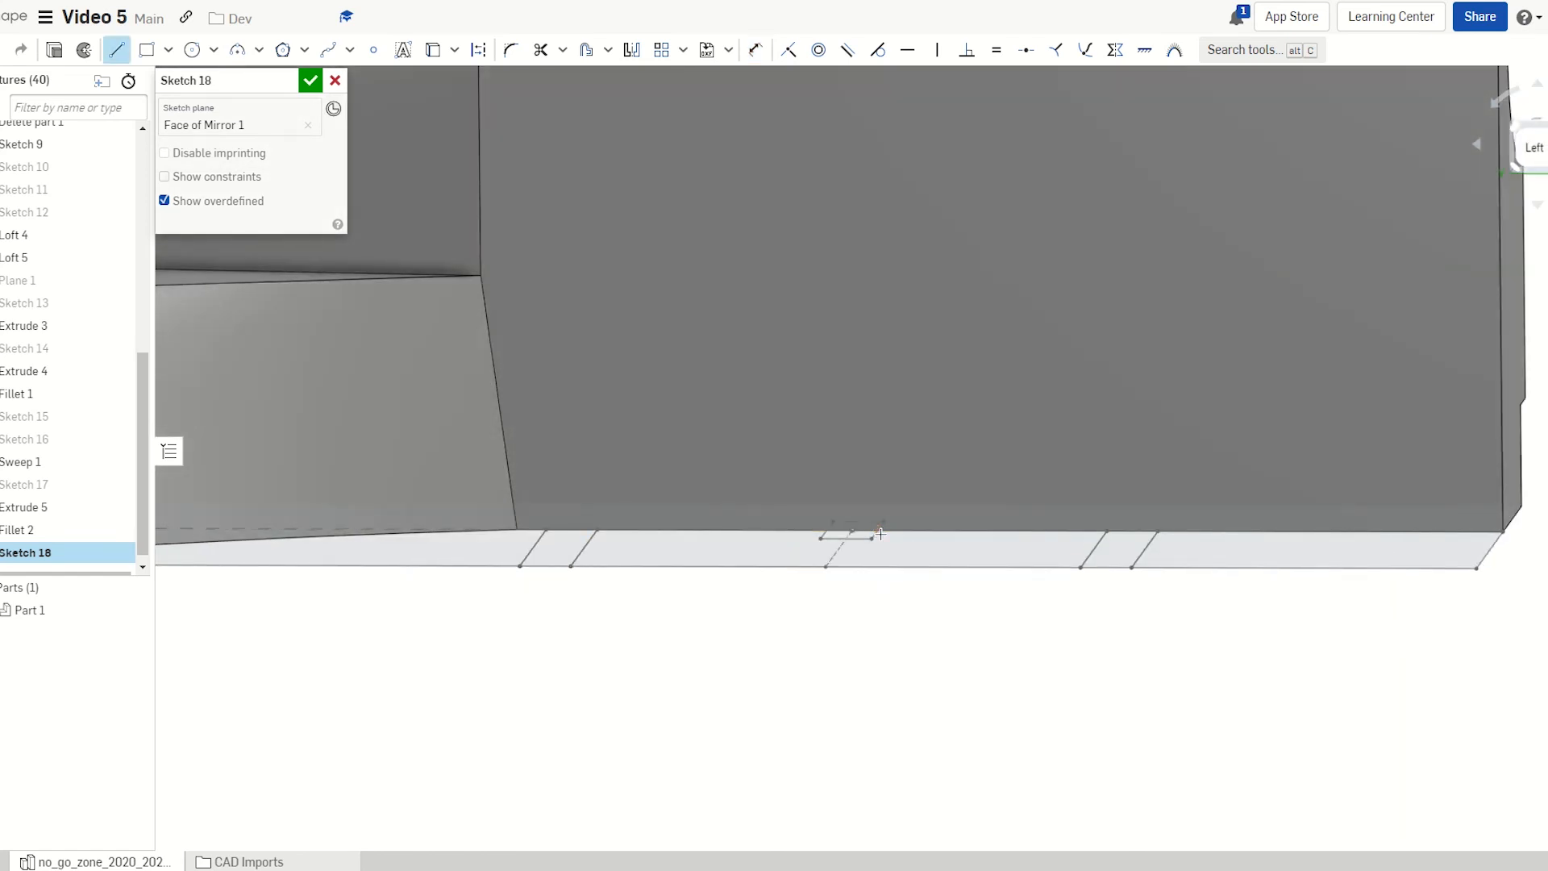
key(q)
key(n)
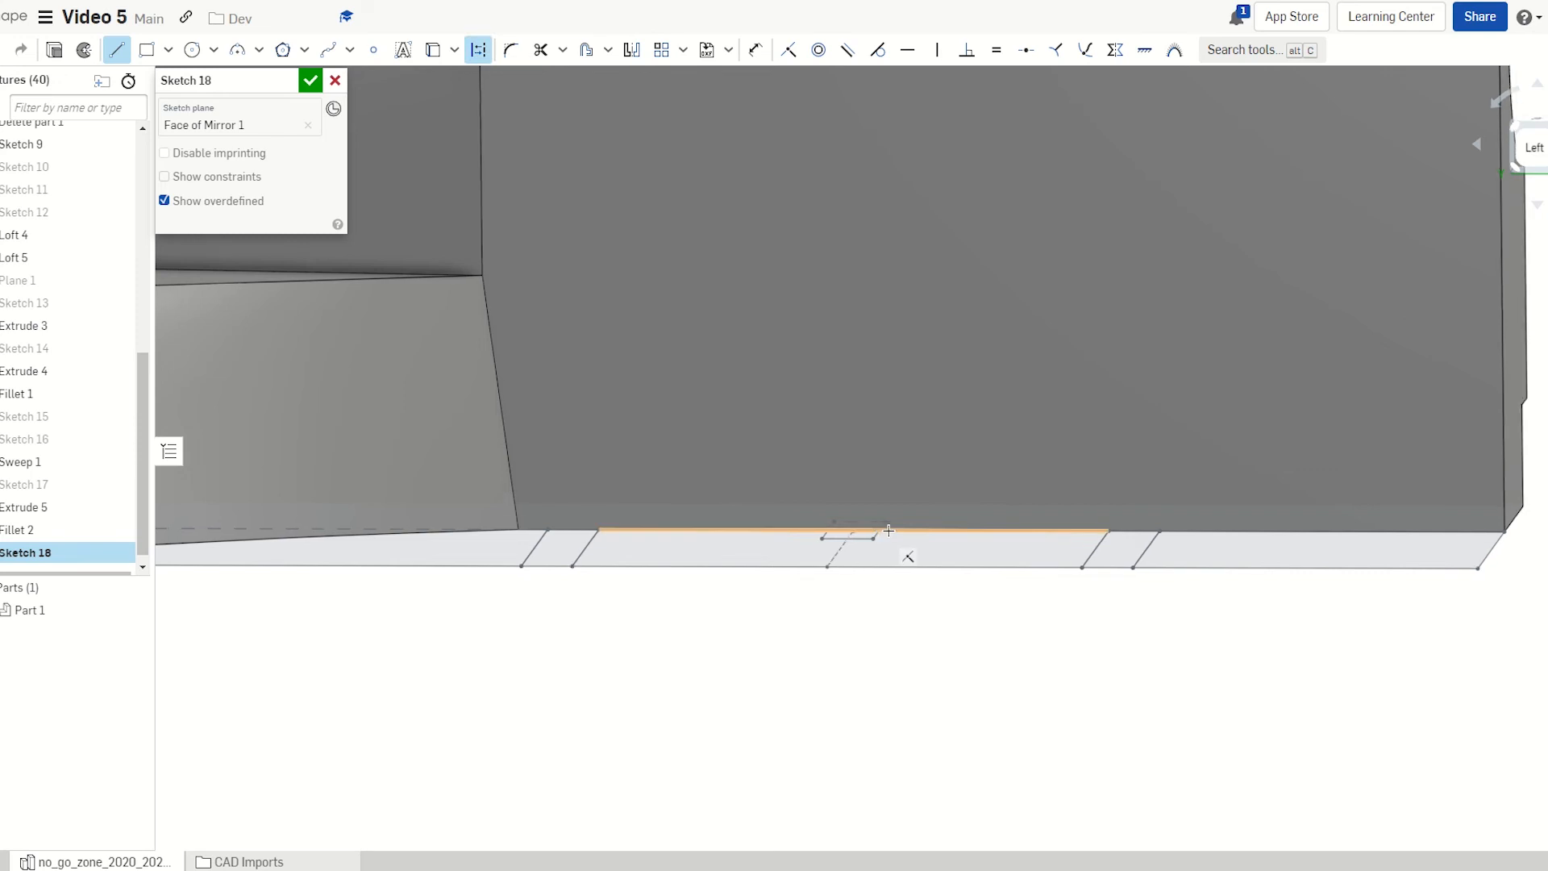
scroll(772, 530, down, 1)
scroll(1255, 535, down, 5)
scroll(1511, 553, up, 8)
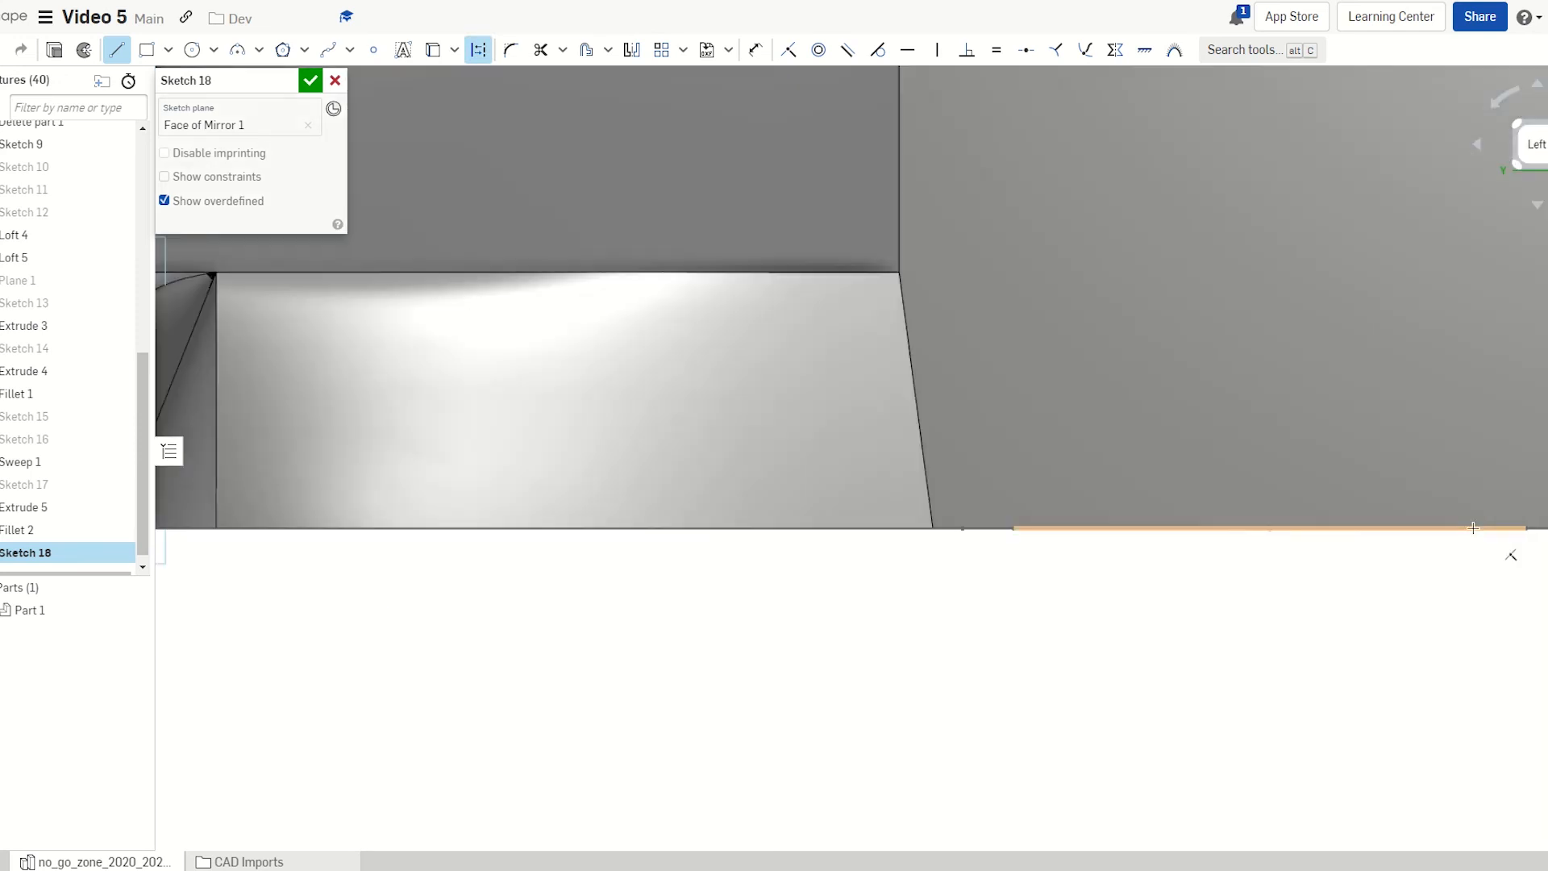
scroll(1095, 553, down, 5)
scroll(1423, 504, up, 6)
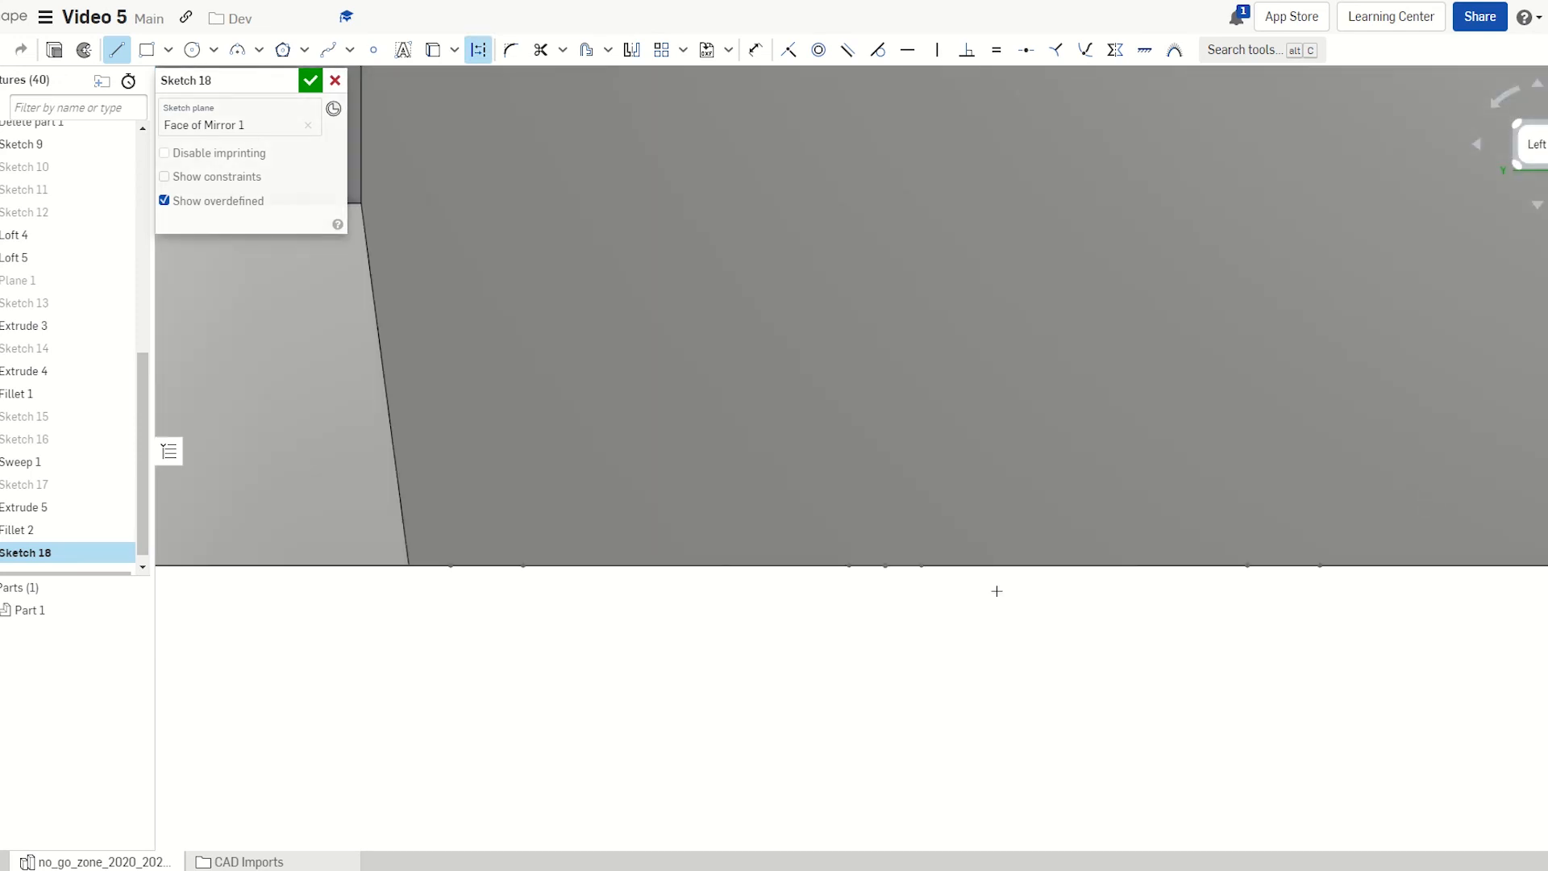
scroll(999, 588, down, 1)
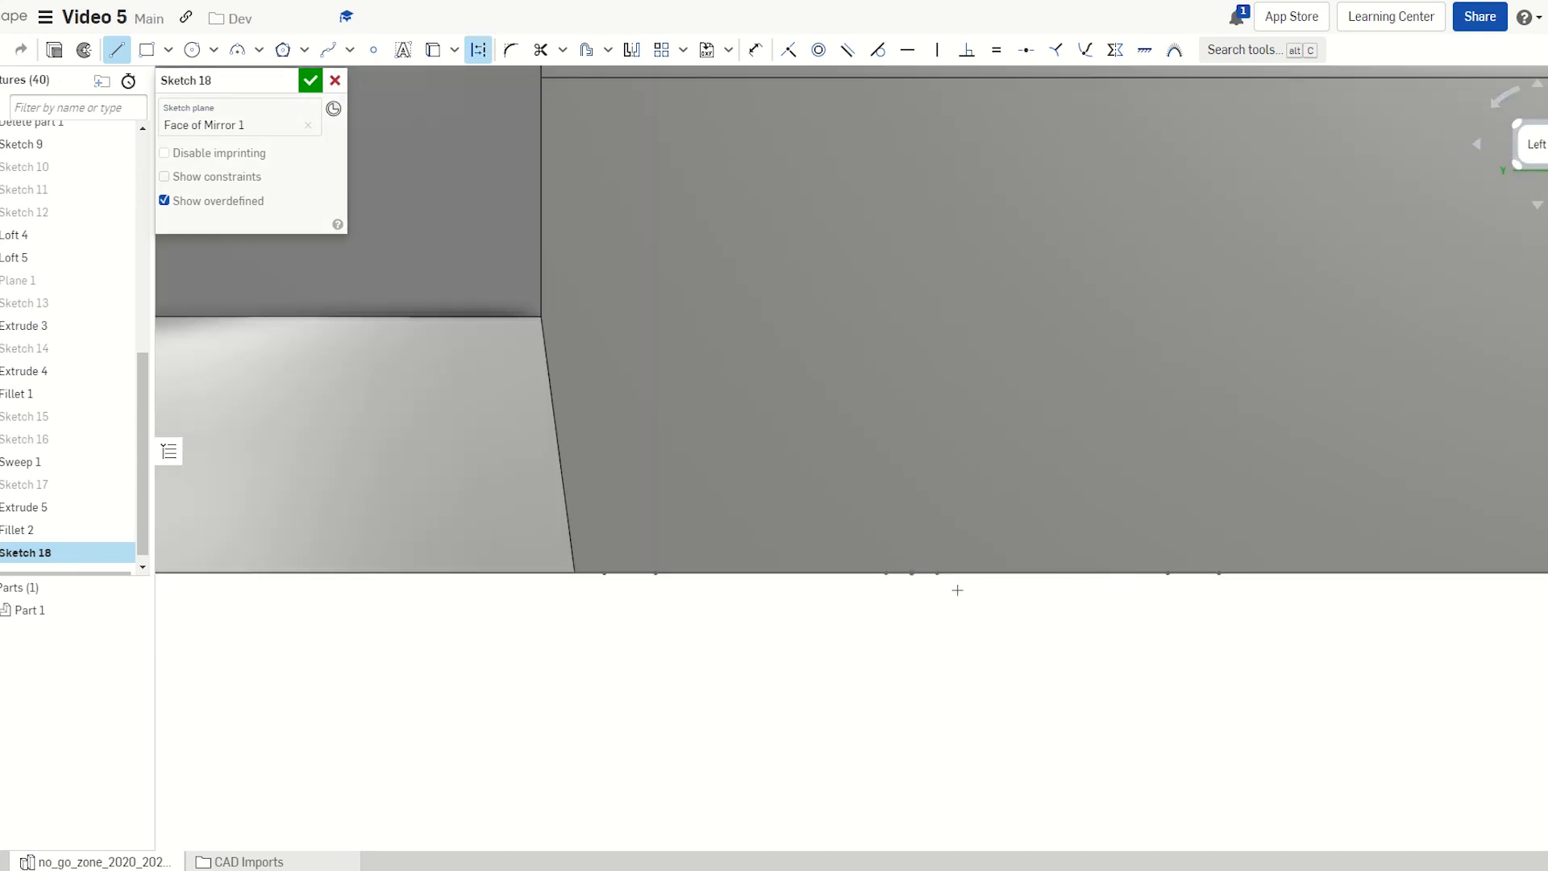
click(912, 573)
click(910, 185)
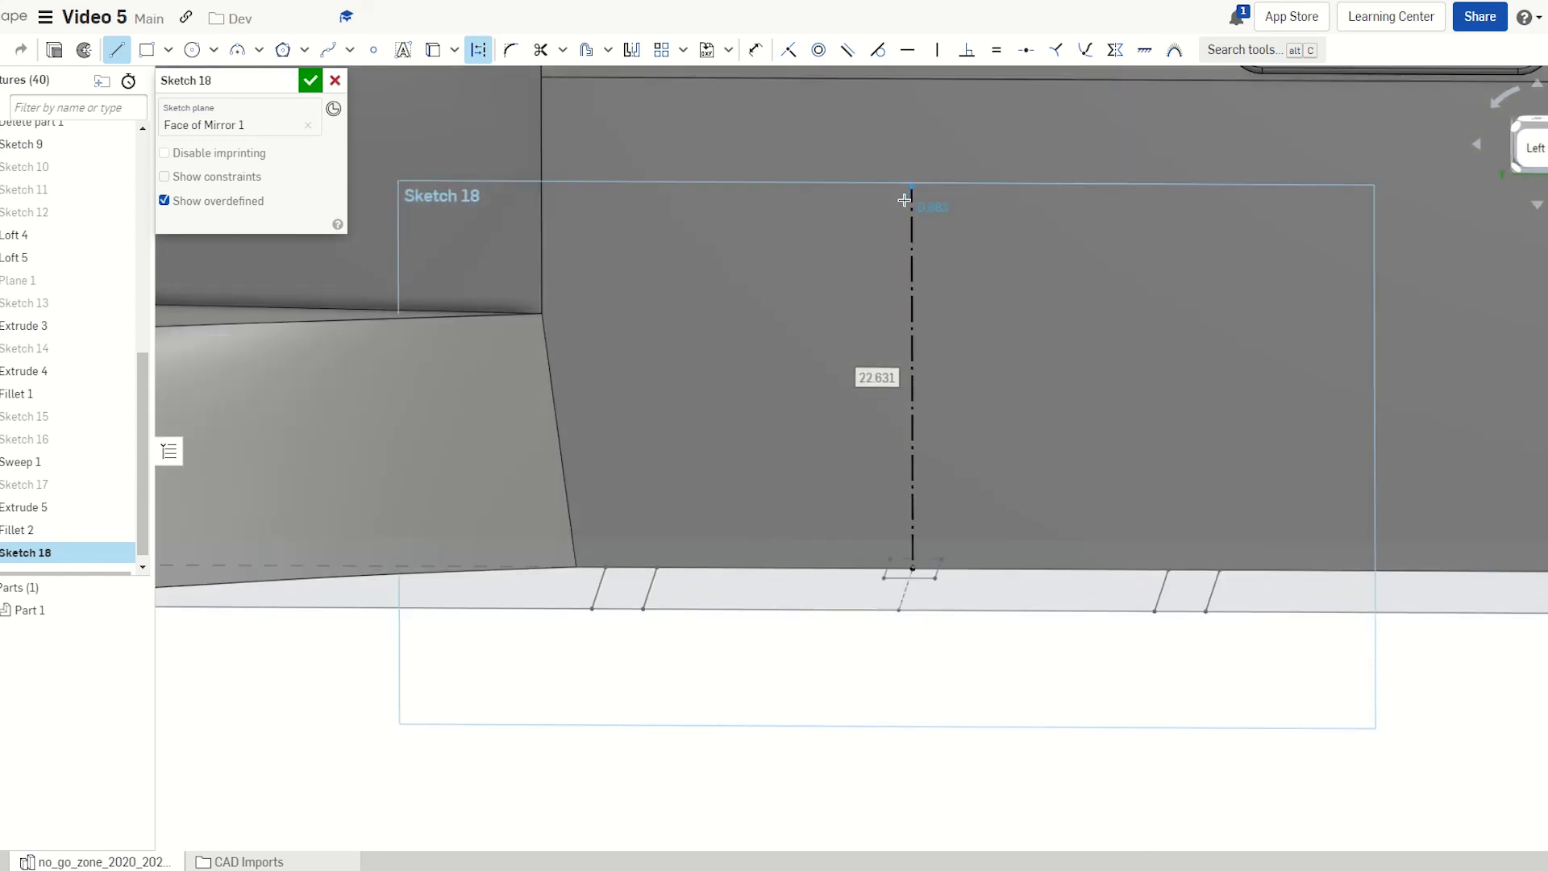
key(Escape)
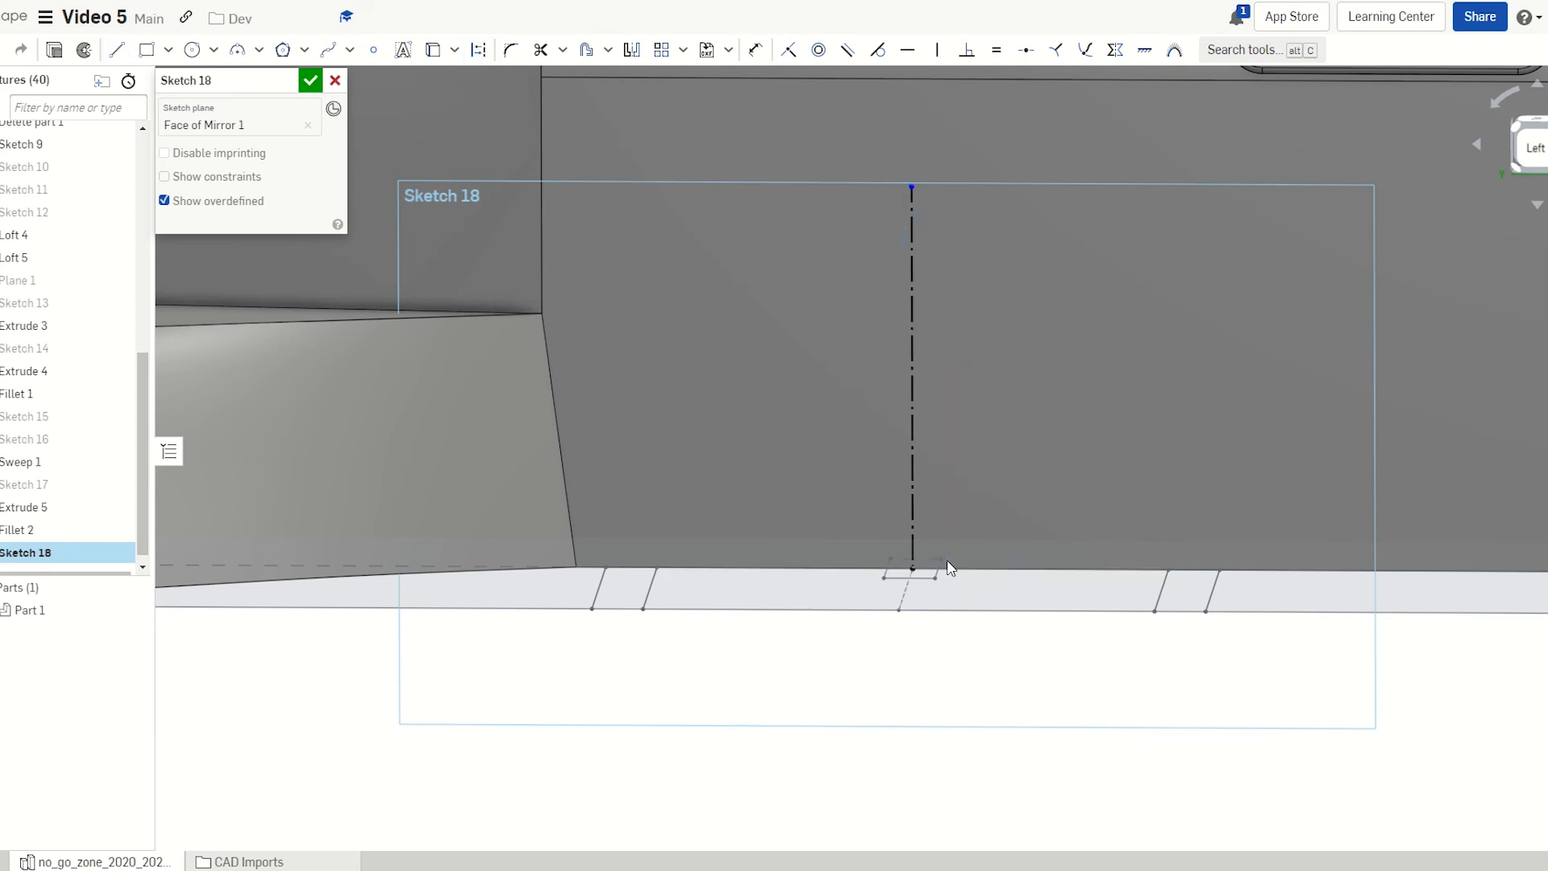
Draw another vertical construction line from the bottom edge just right of the centre line
key(n)
scroll(947, 564, up, 4)
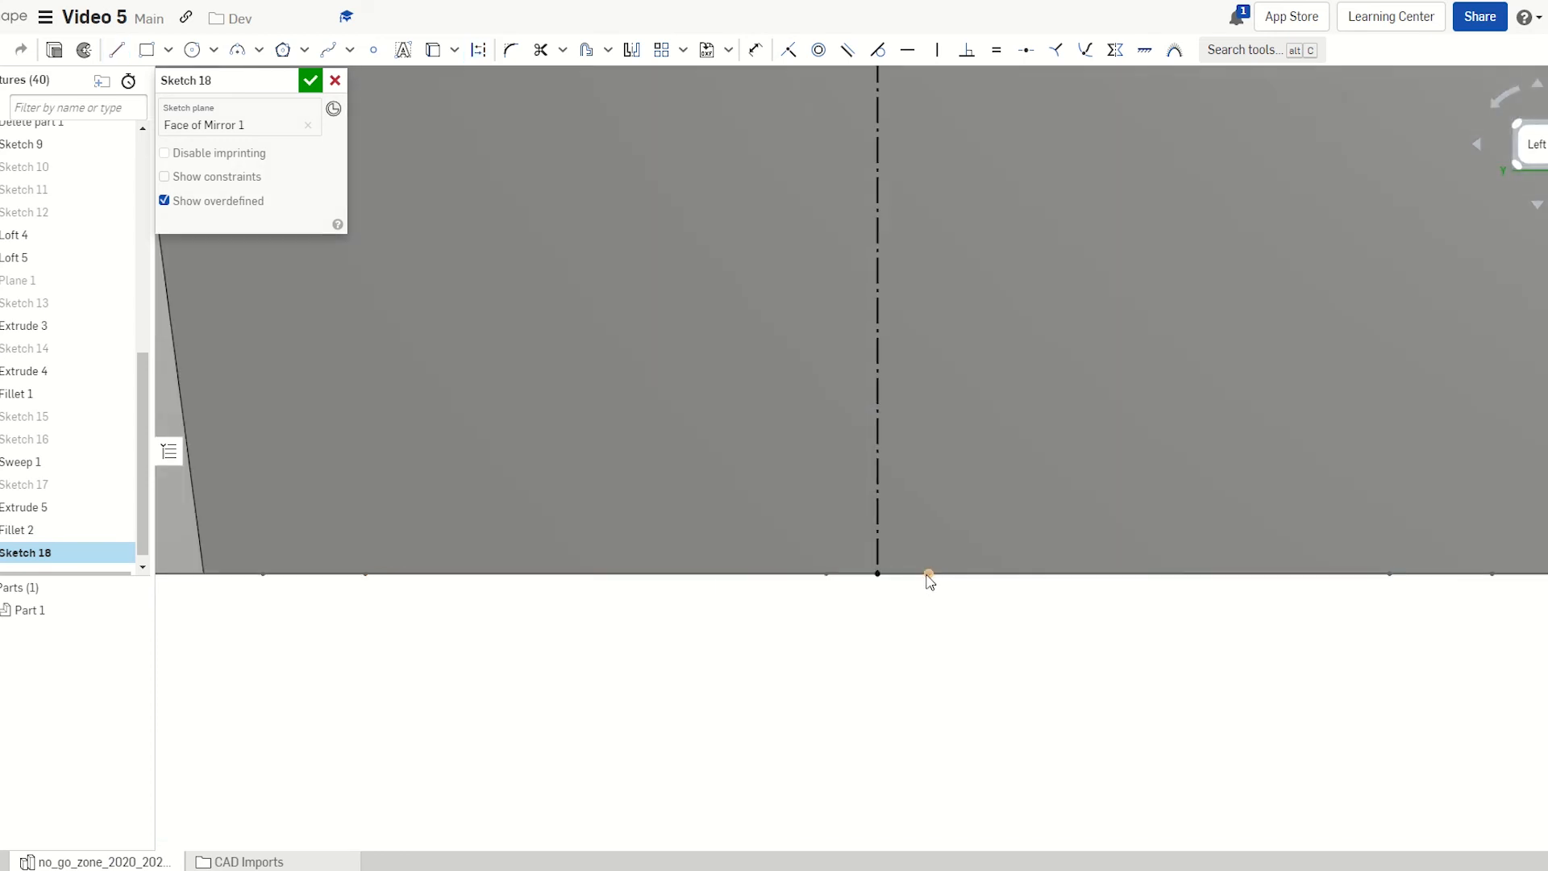
click(927, 574)
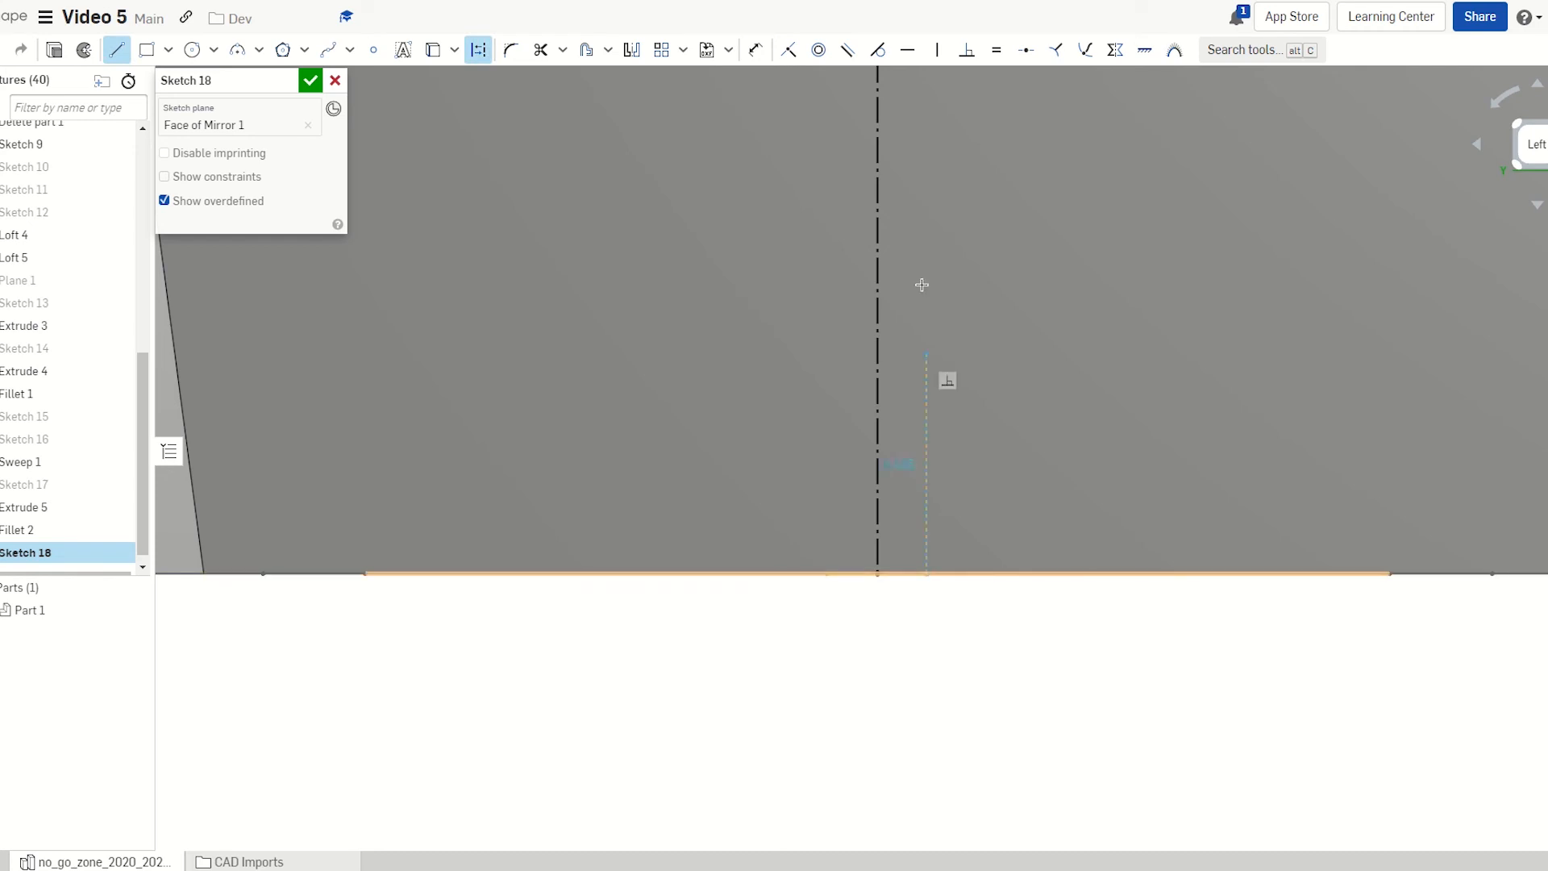
scroll(919, 254, down, 3)
middle_drag(919, 295, 913, 539)
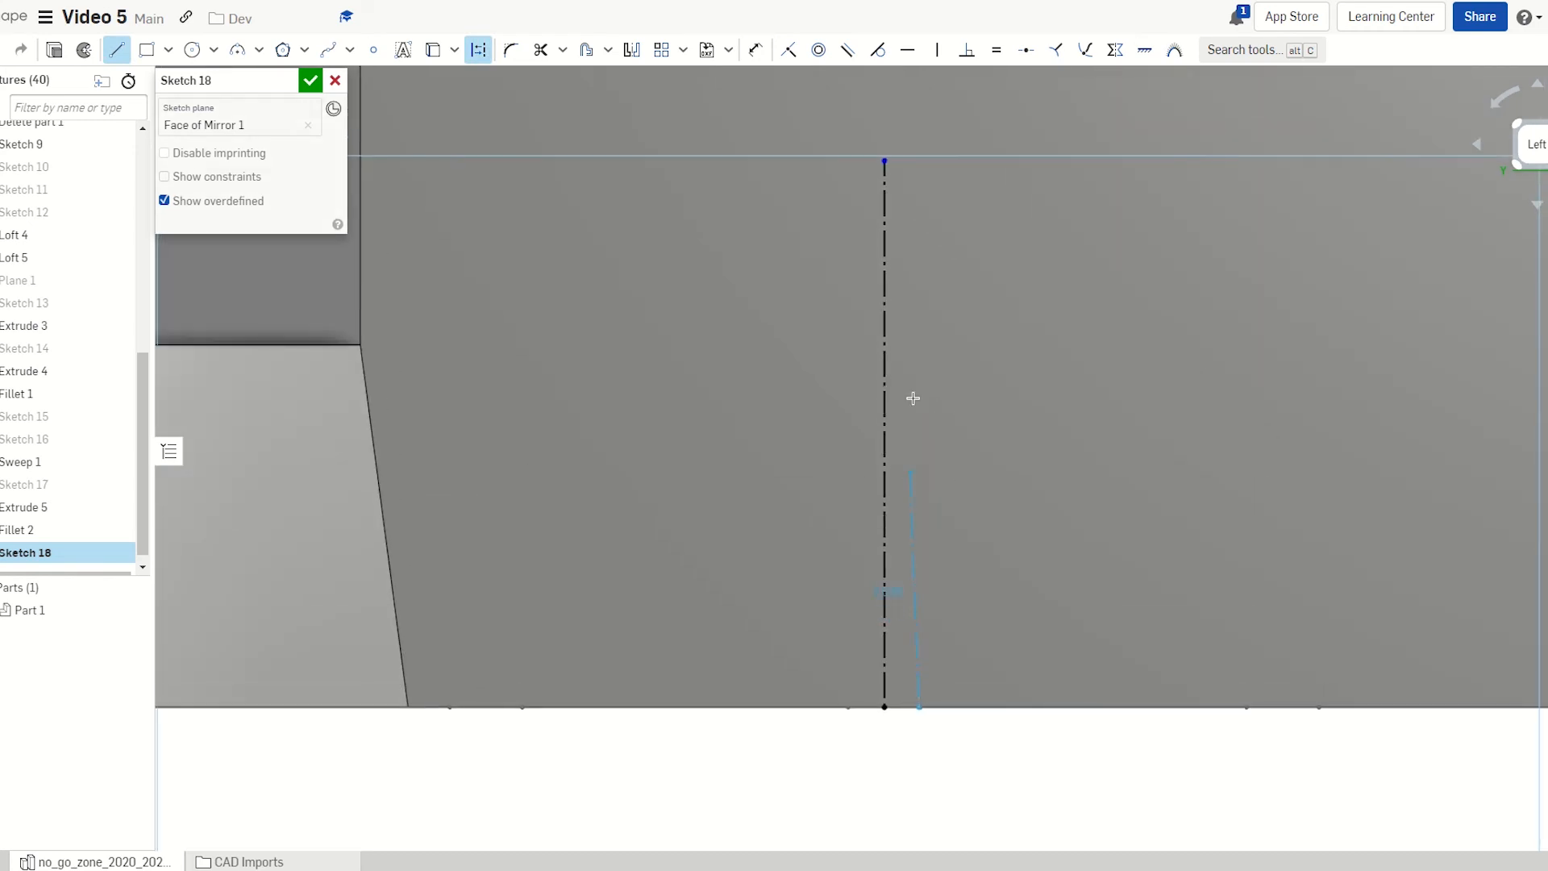
click(922, 148)
key(Escape)
key(l)
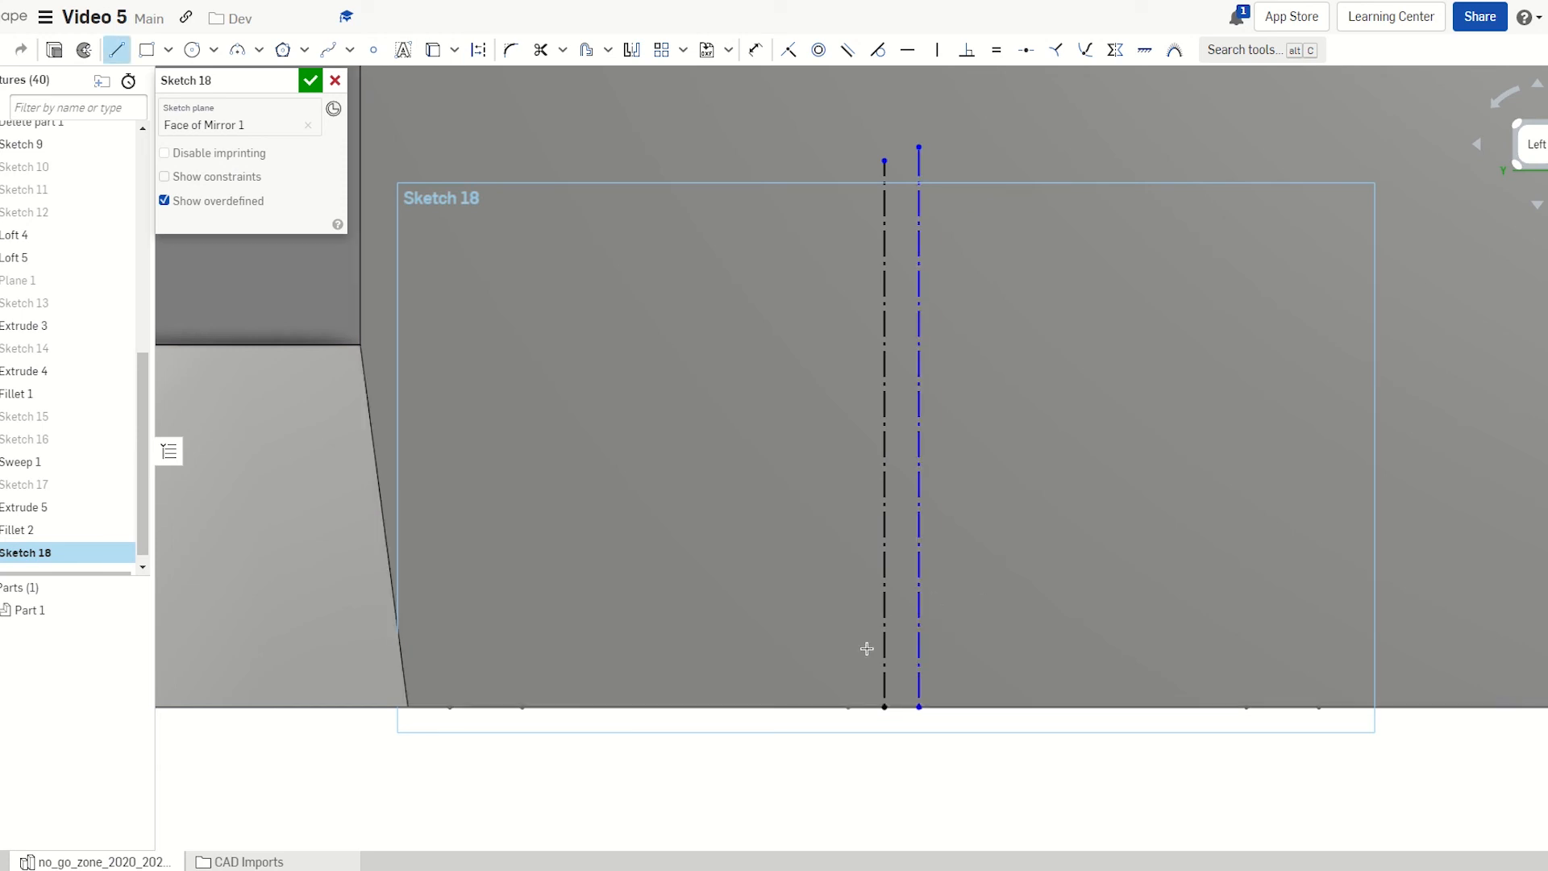
key(Escape)
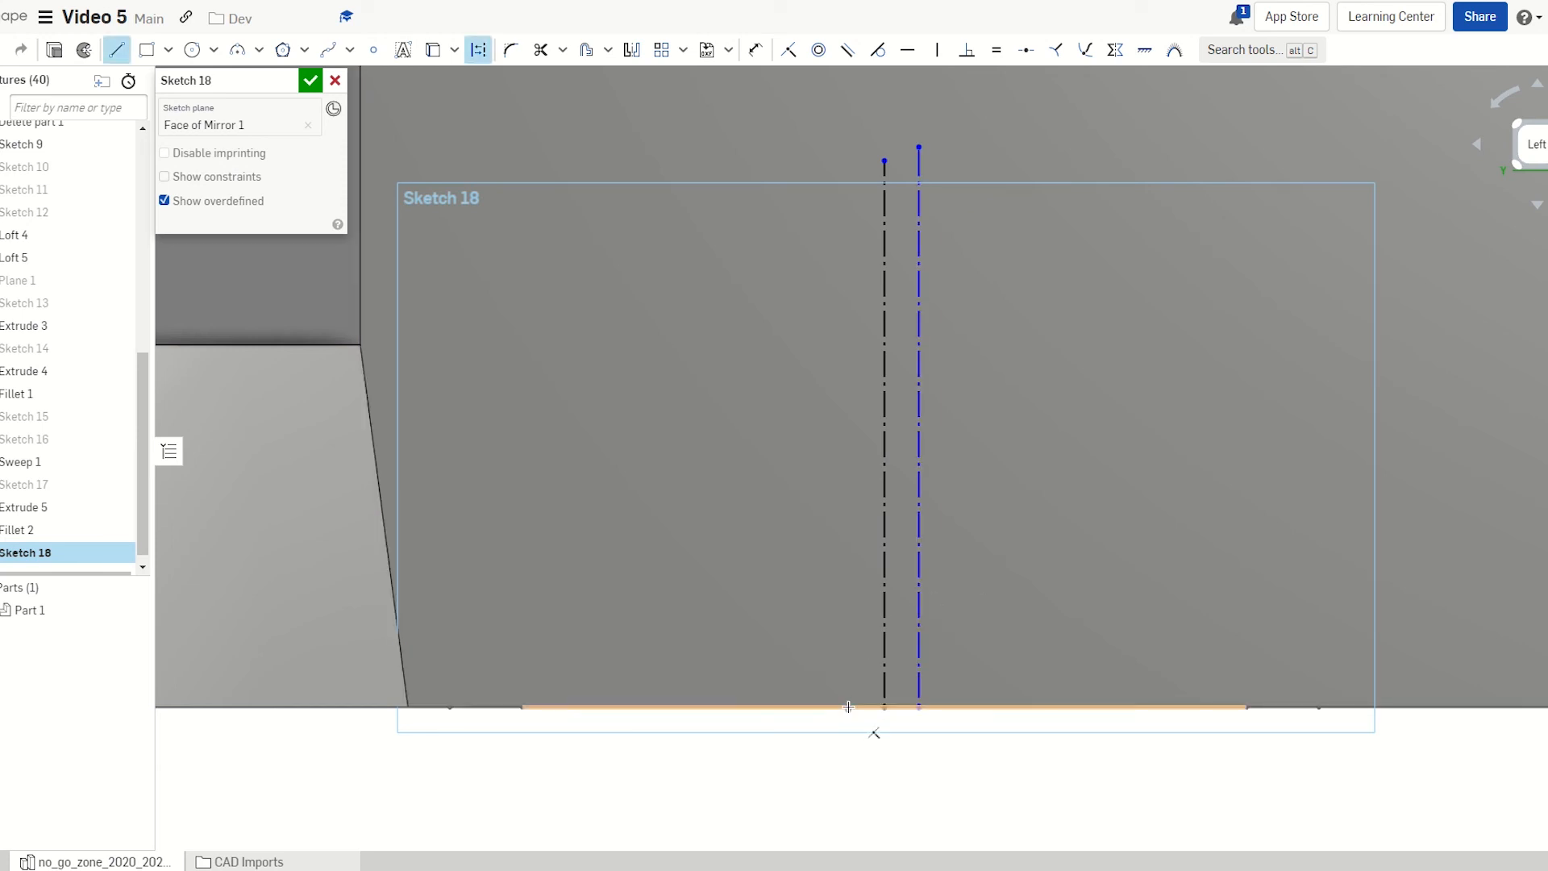
Add two more vertical construction lines and dimension the left one 8.103 mm high
click(848, 707)
click(850, 142)
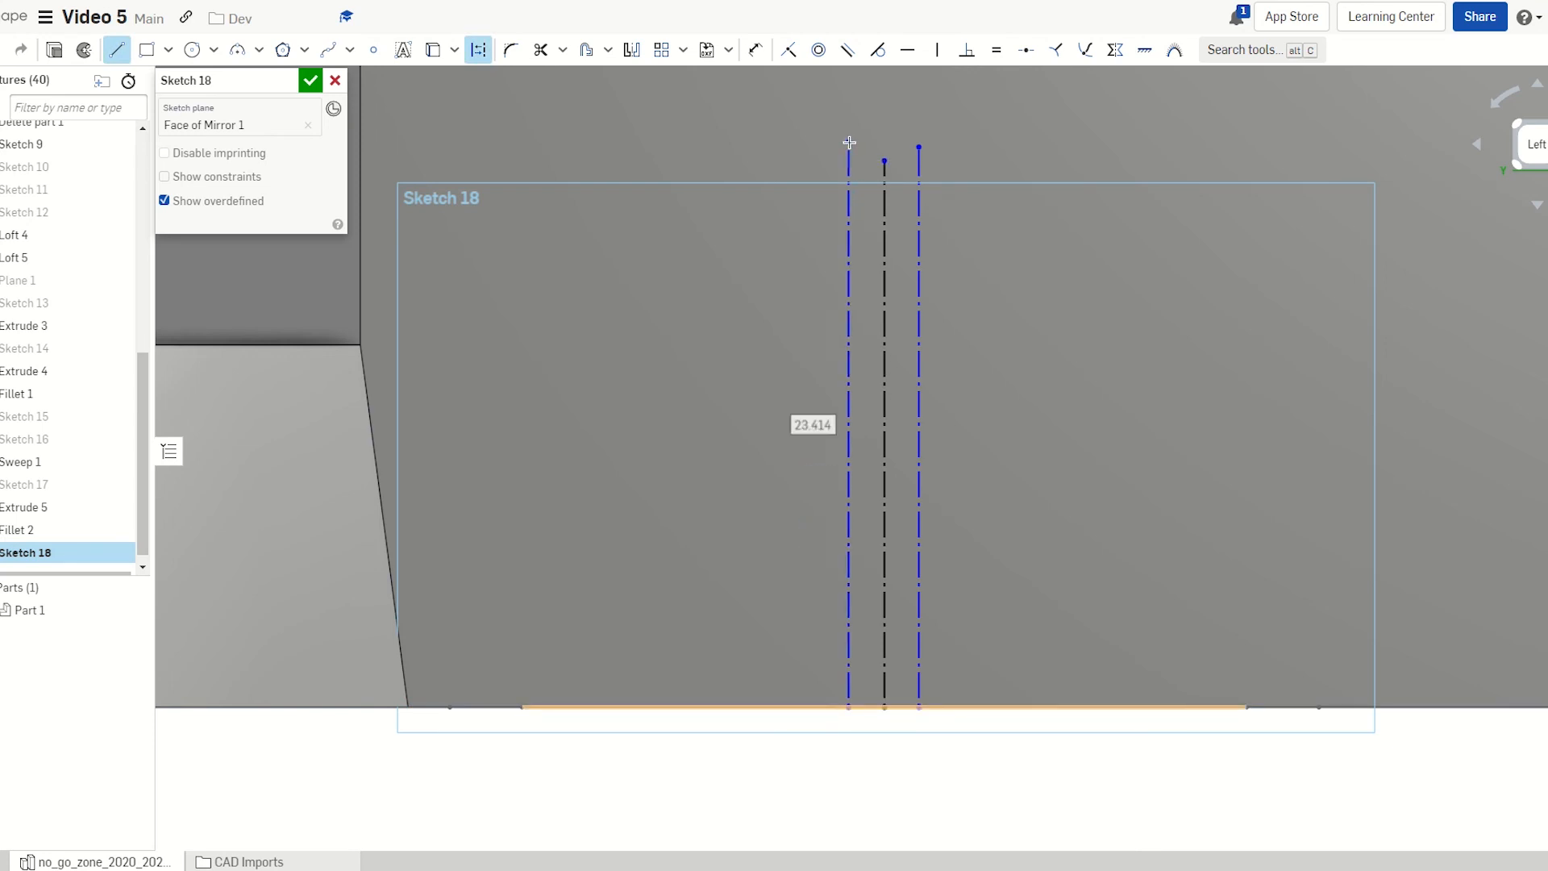
key(Escape)
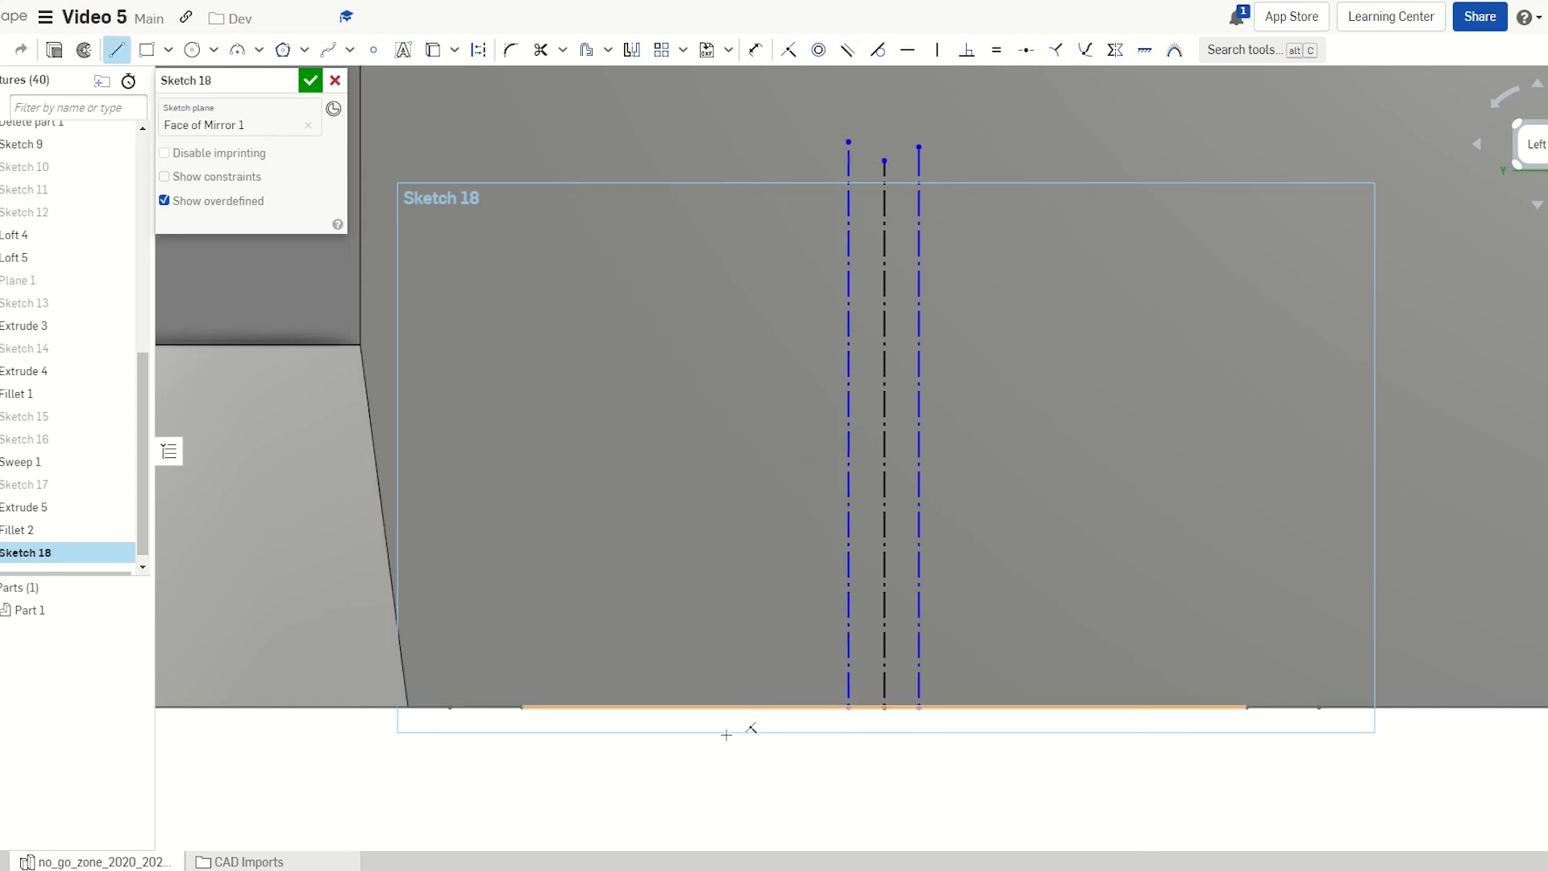
key(u)
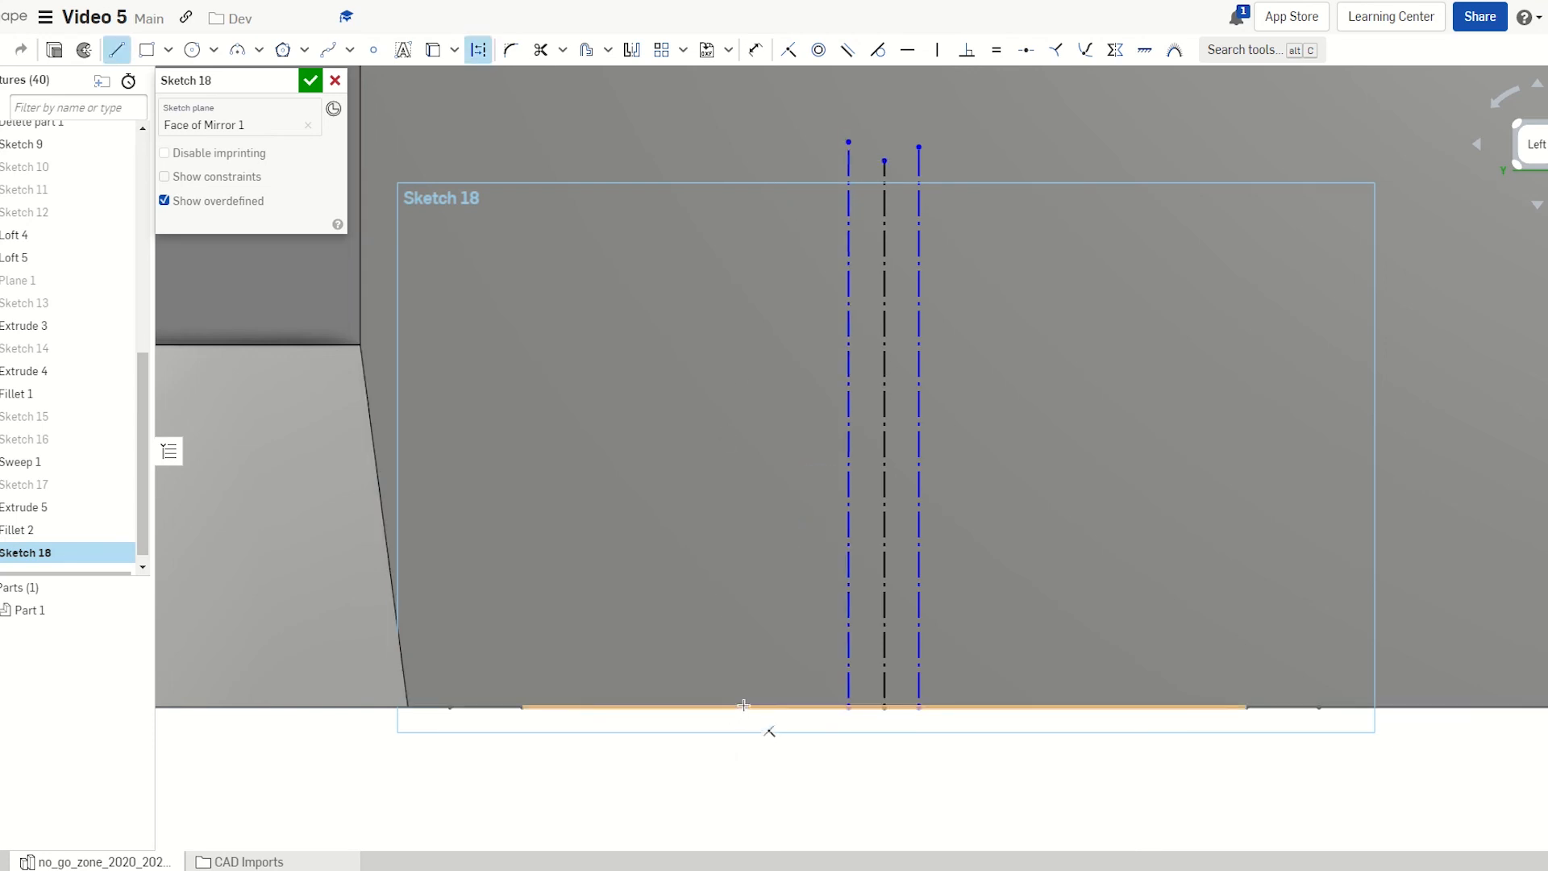
click(738, 341)
key(d)
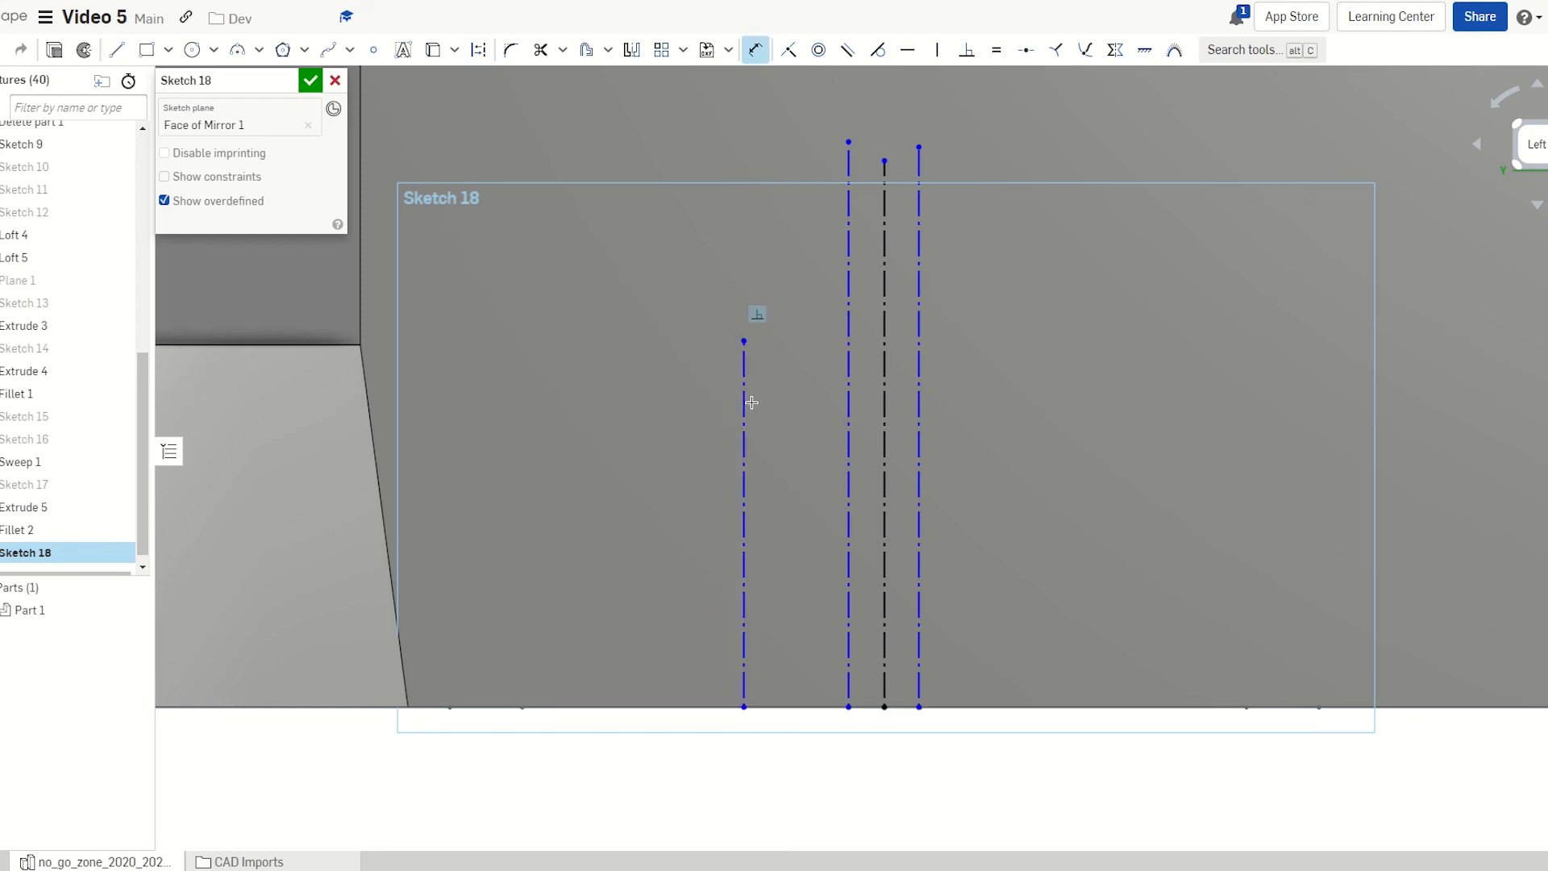
click(752, 402)
click(633, 406)
text(8.10331 mm)
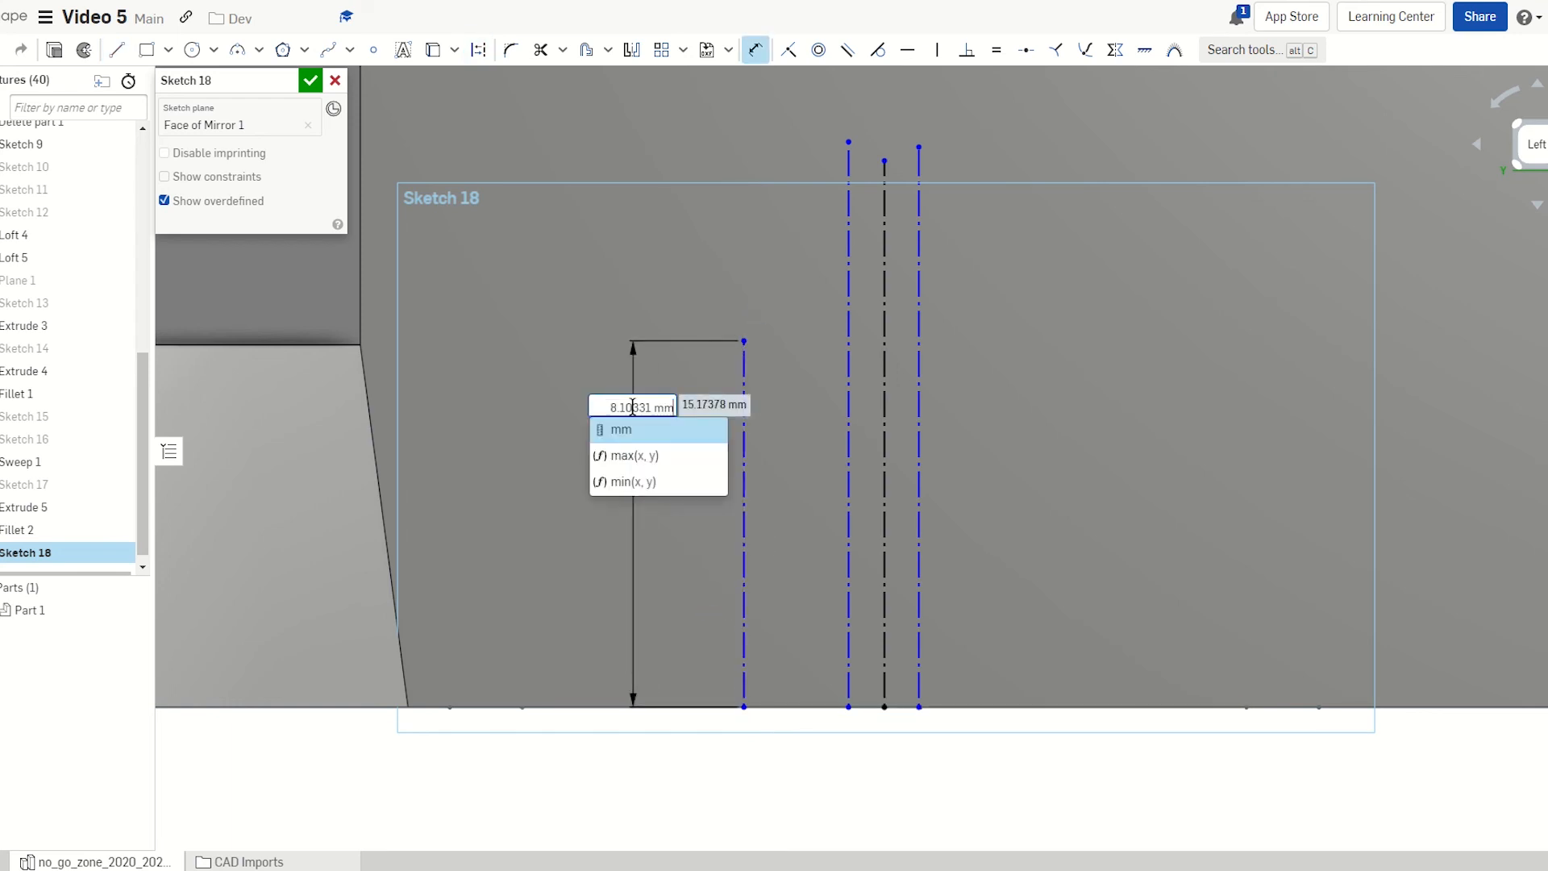
key(Return)
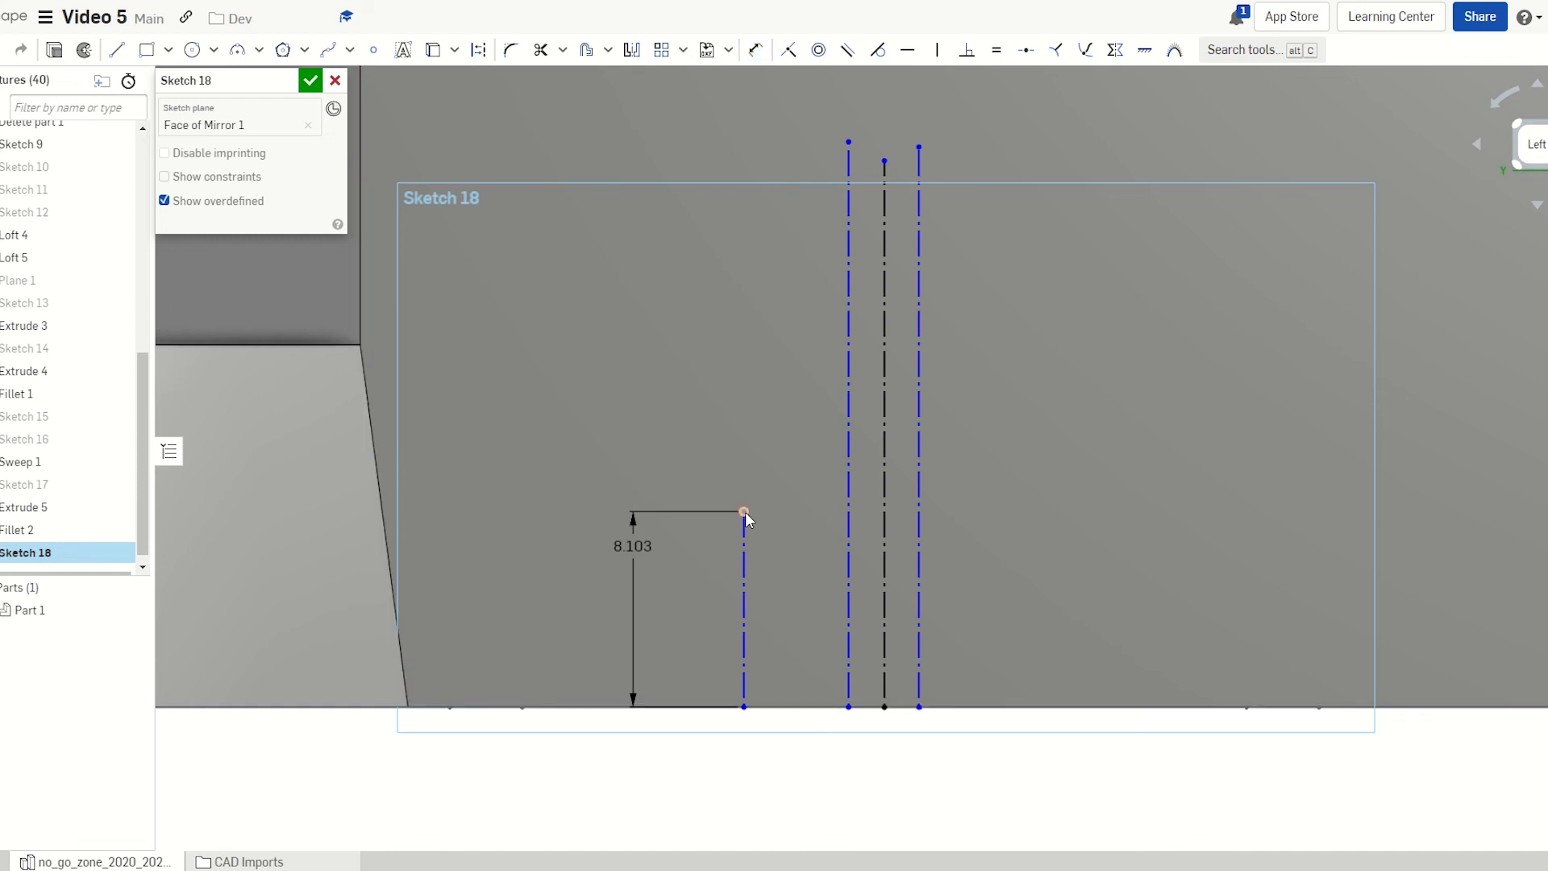
Draw a horizontal construction line to the centre line and a Ø3 circle centred there
key(l)
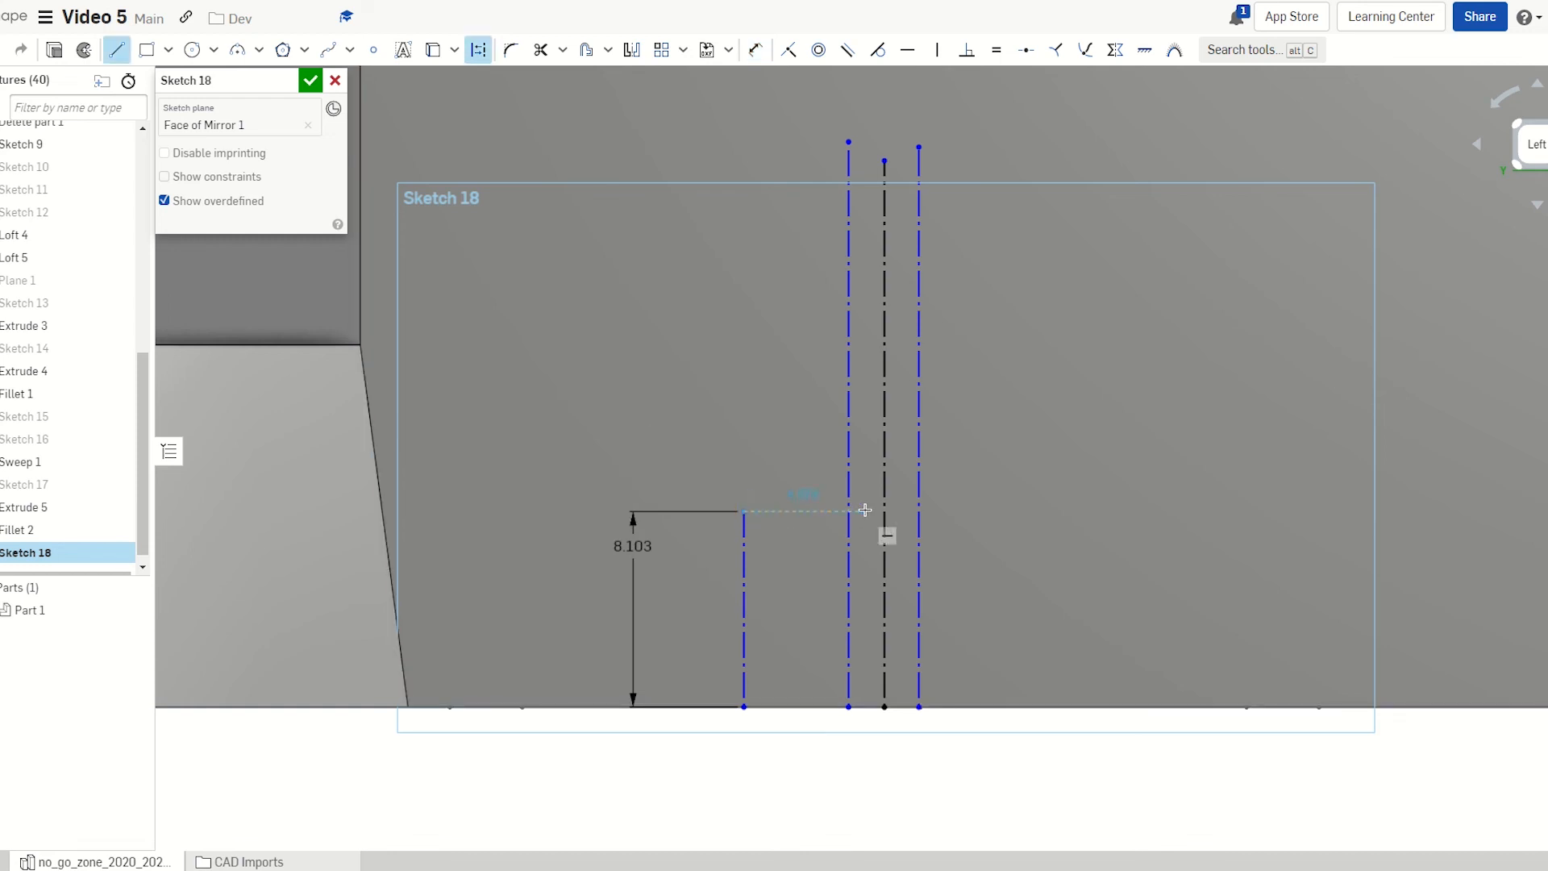
click(885, 512)
key(Escape)
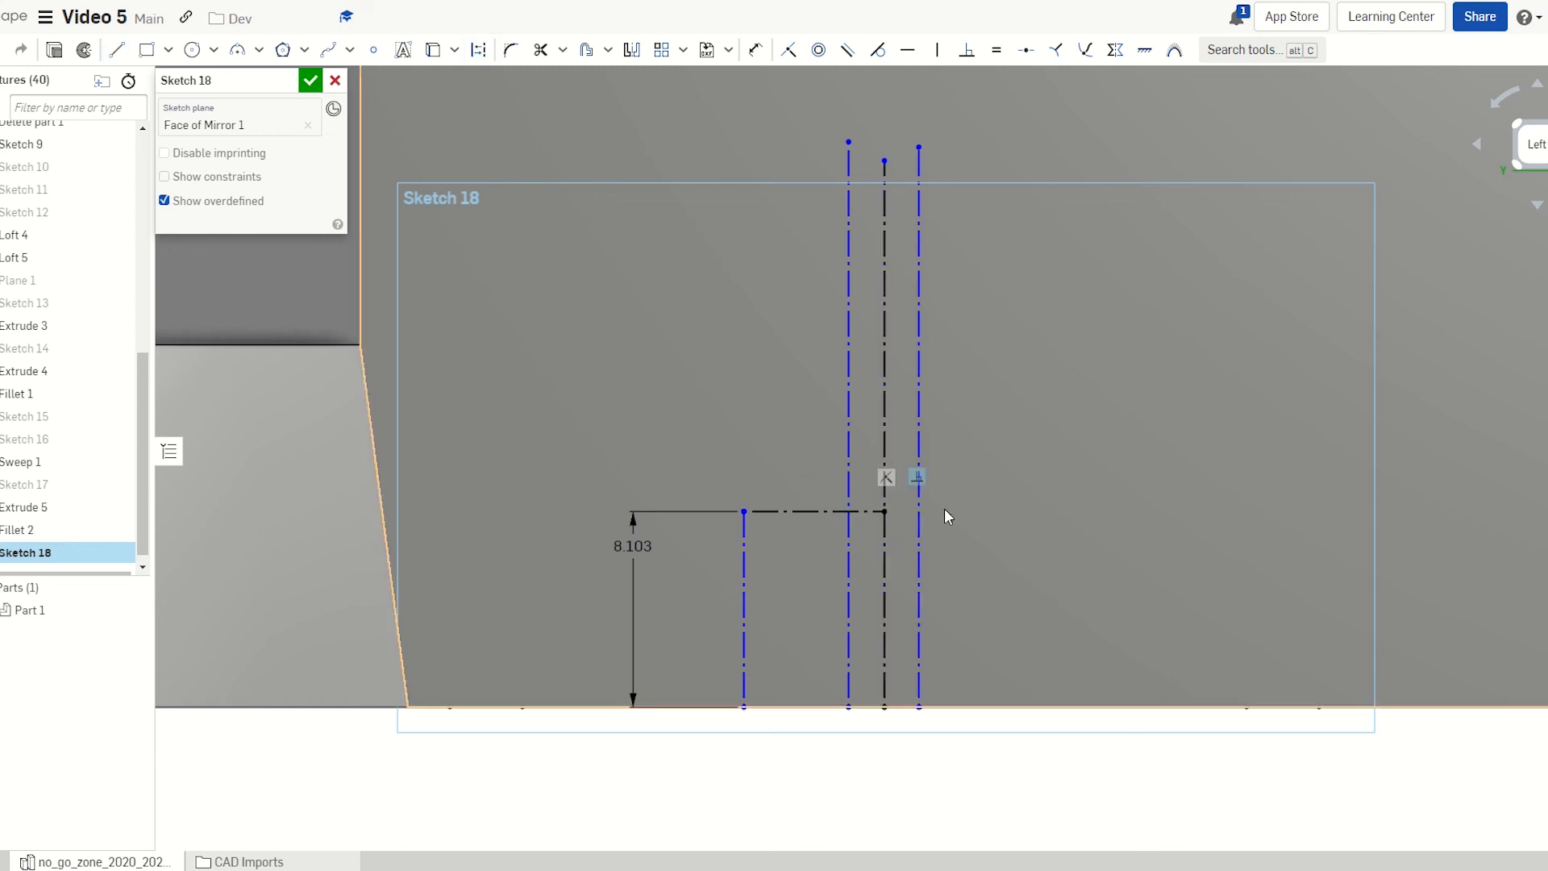
key(c)
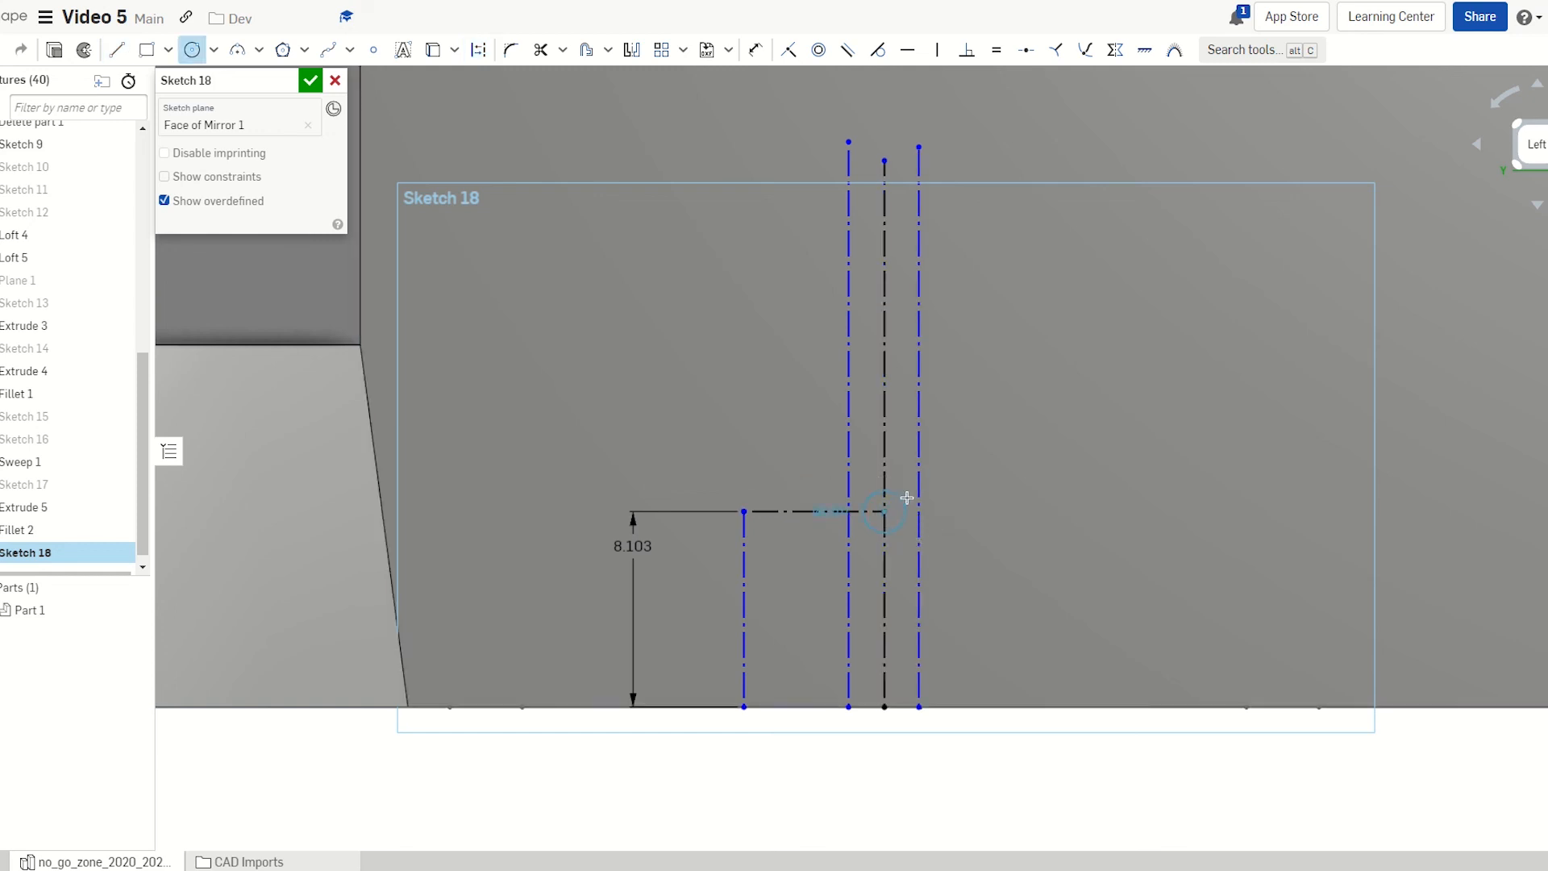
click(910, 493)
key(d)
click(911, 494)
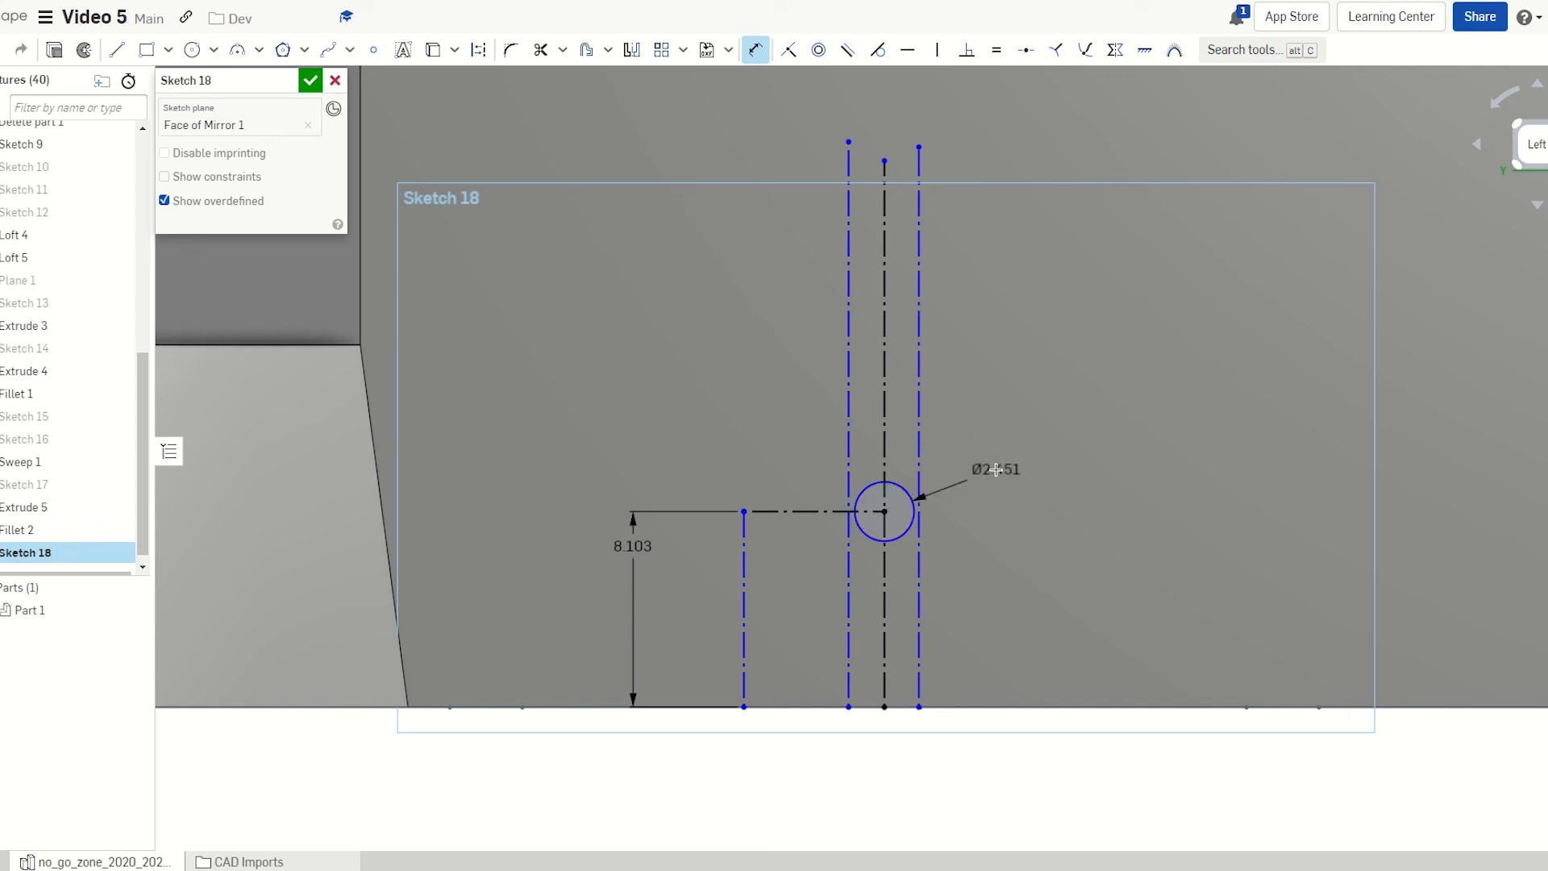
click(988, 468)
key(Return)
key(Escape)
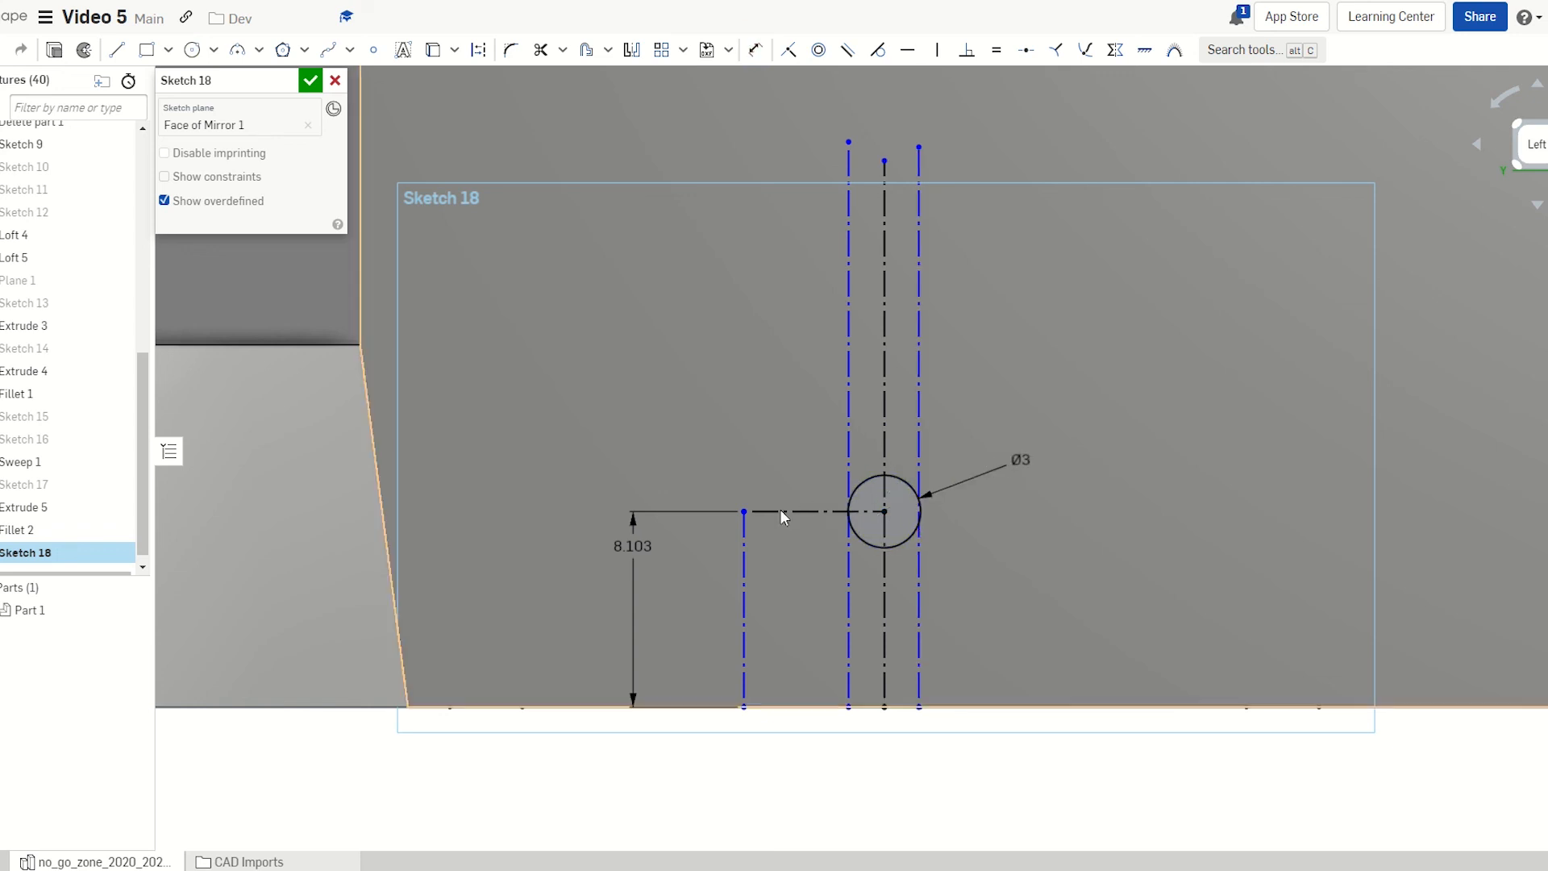
scroll(793, 560, down, 3)
right_drag(1022, 548, 1041, 565)
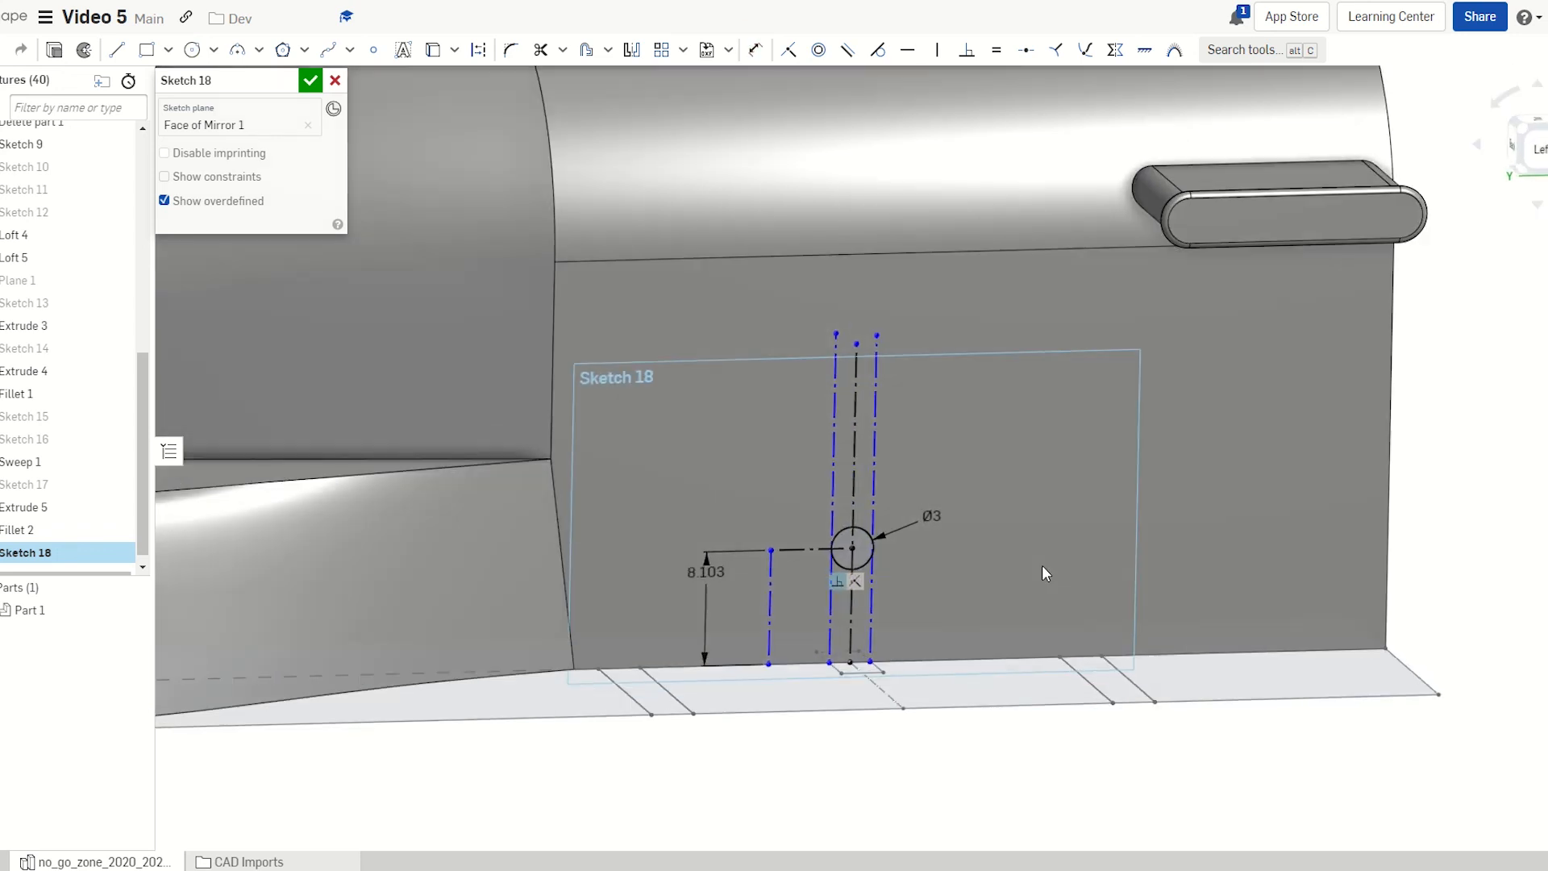
Extrude-remove Sketch 18's Ø3 circle through all of Part 1 as Extrude 6
key(shift+e)
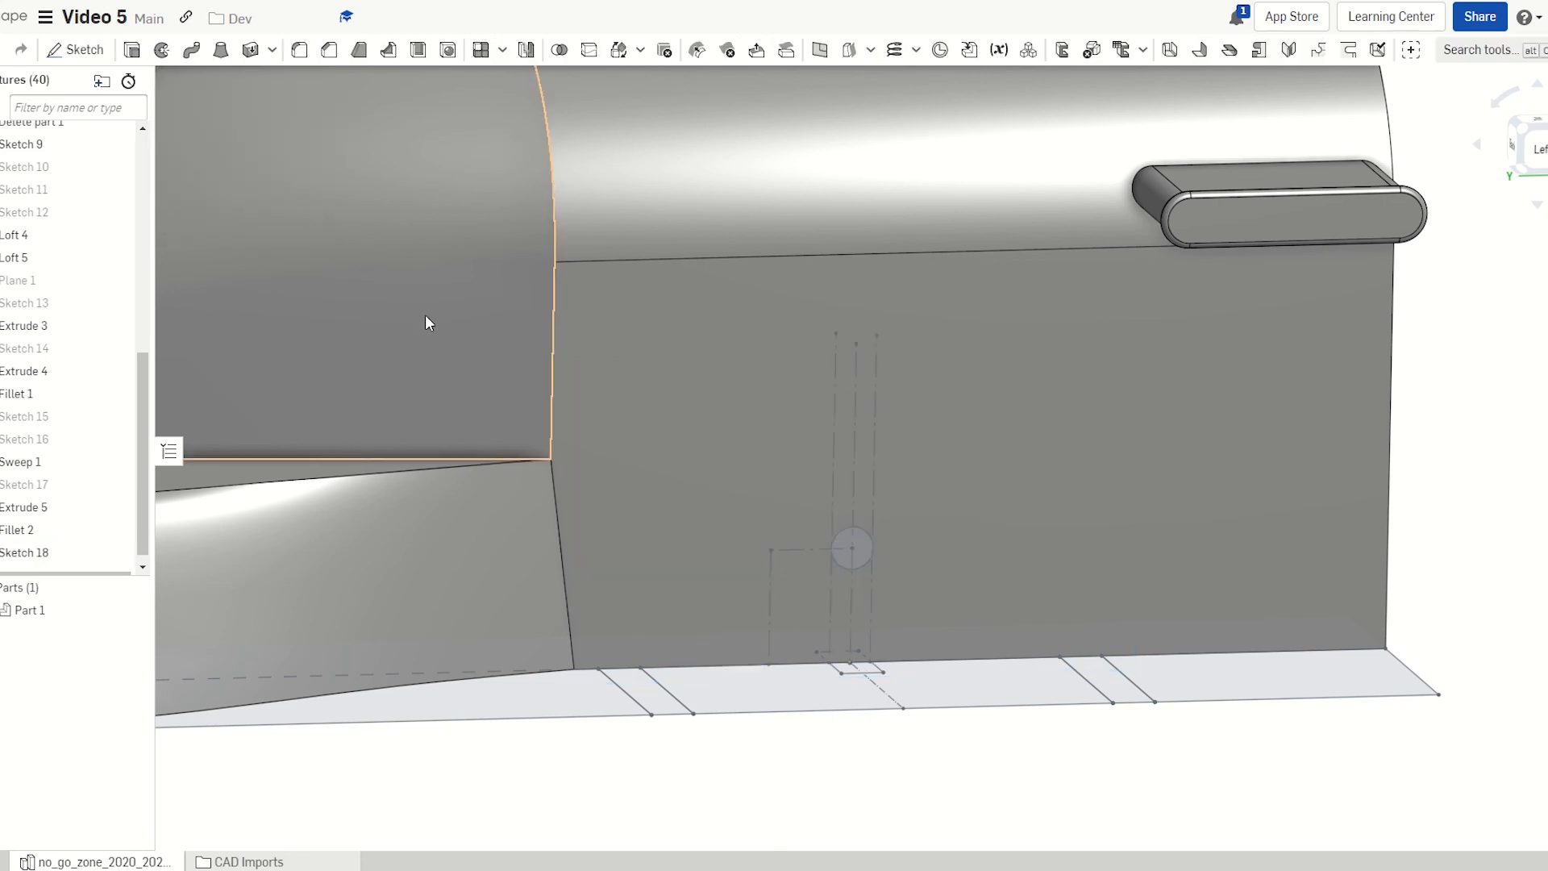
scroll(1057, 466, down, 3)
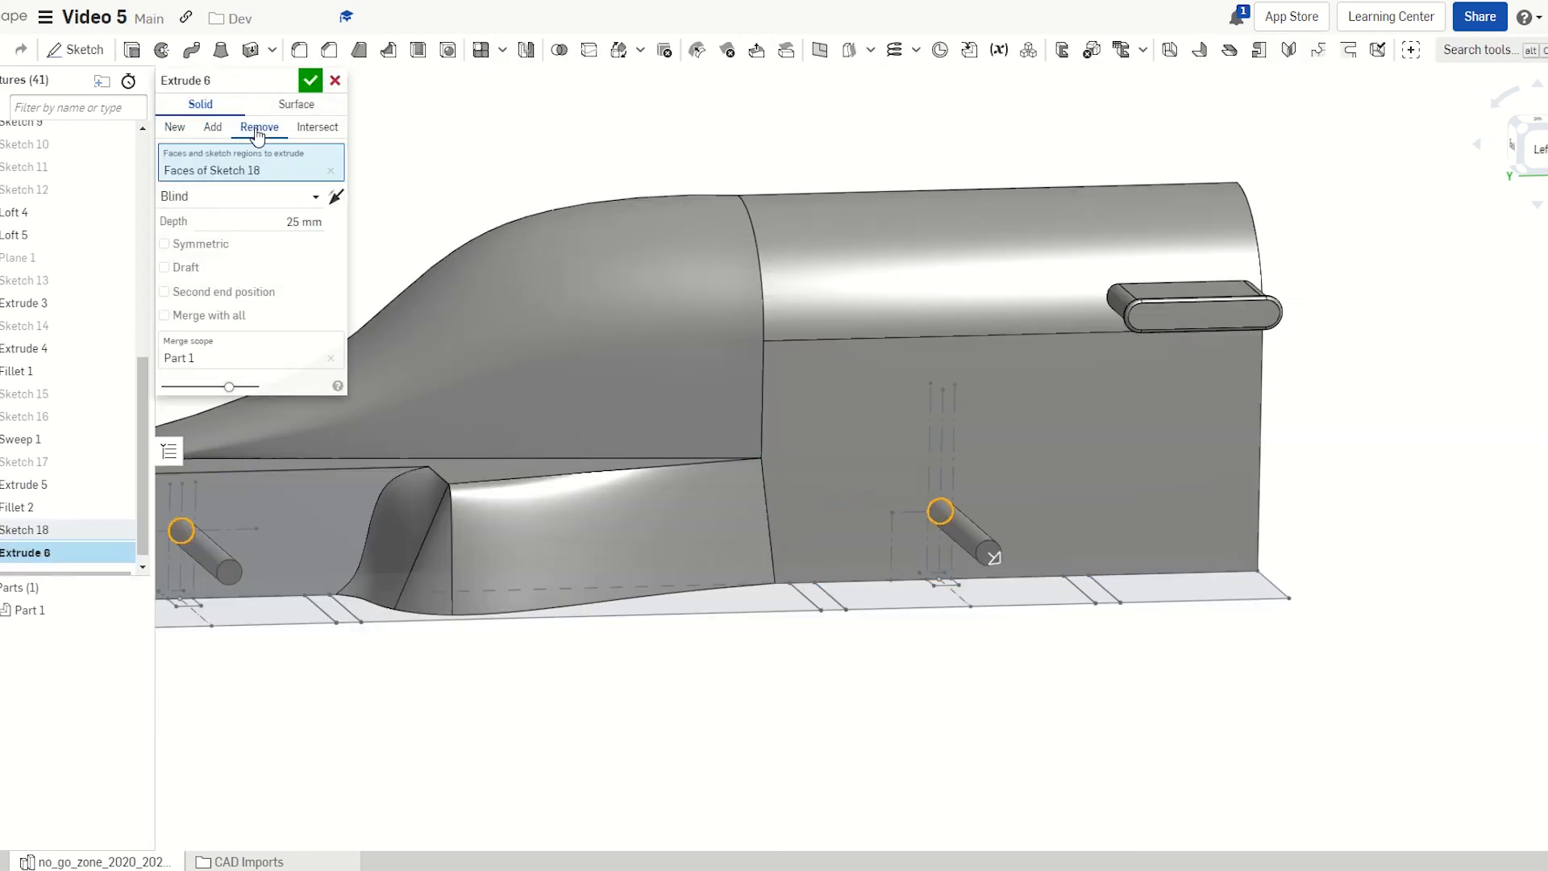
right_drag(1106, 515, 1294, 487)
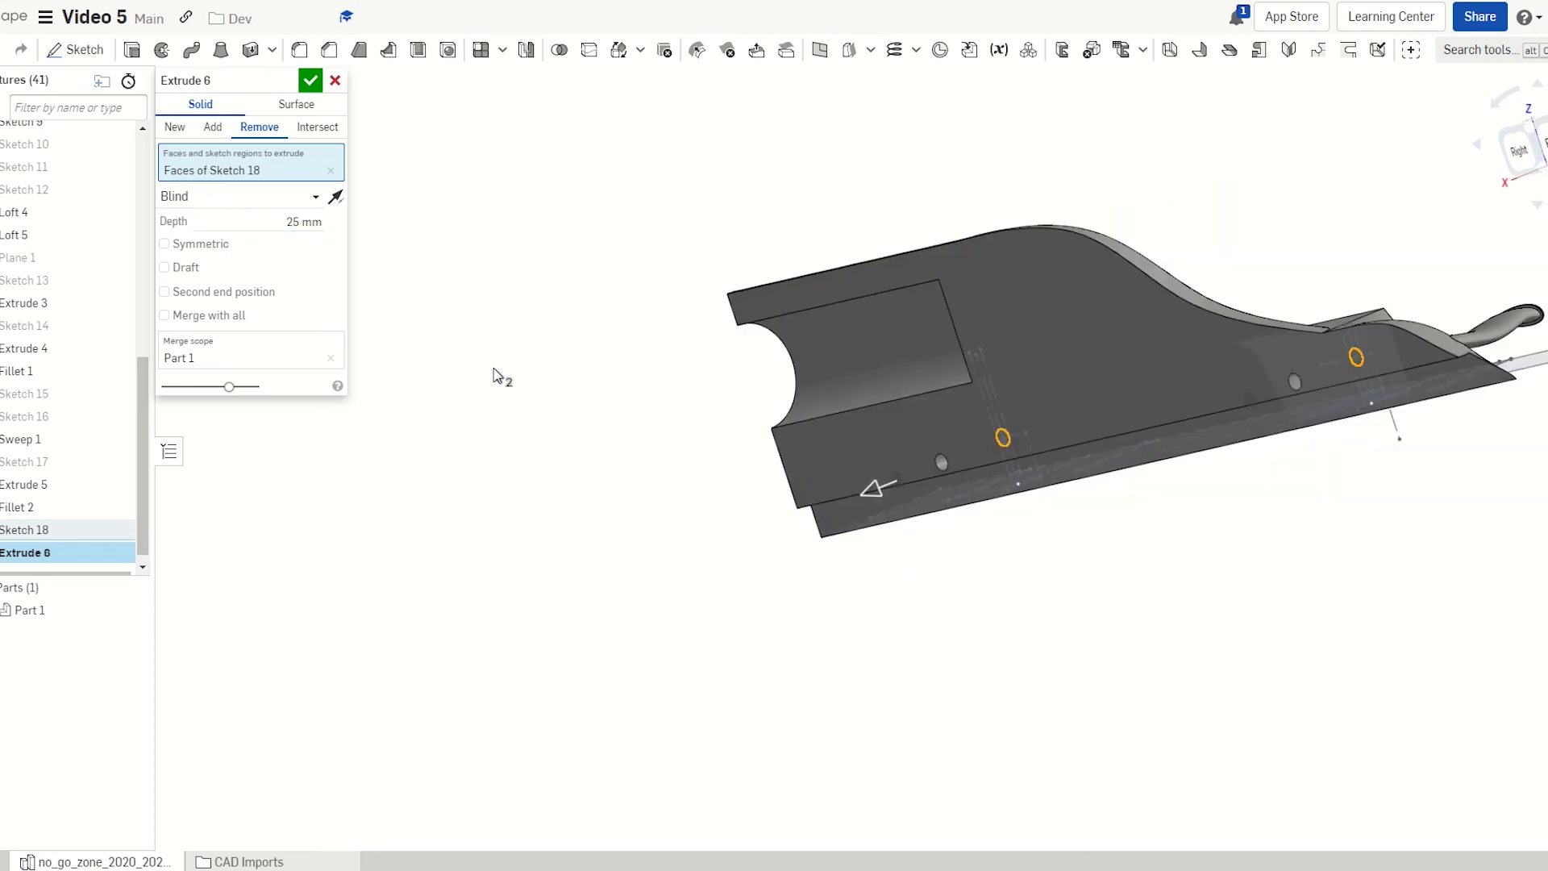
right_drag(495, 375, 815, 554)
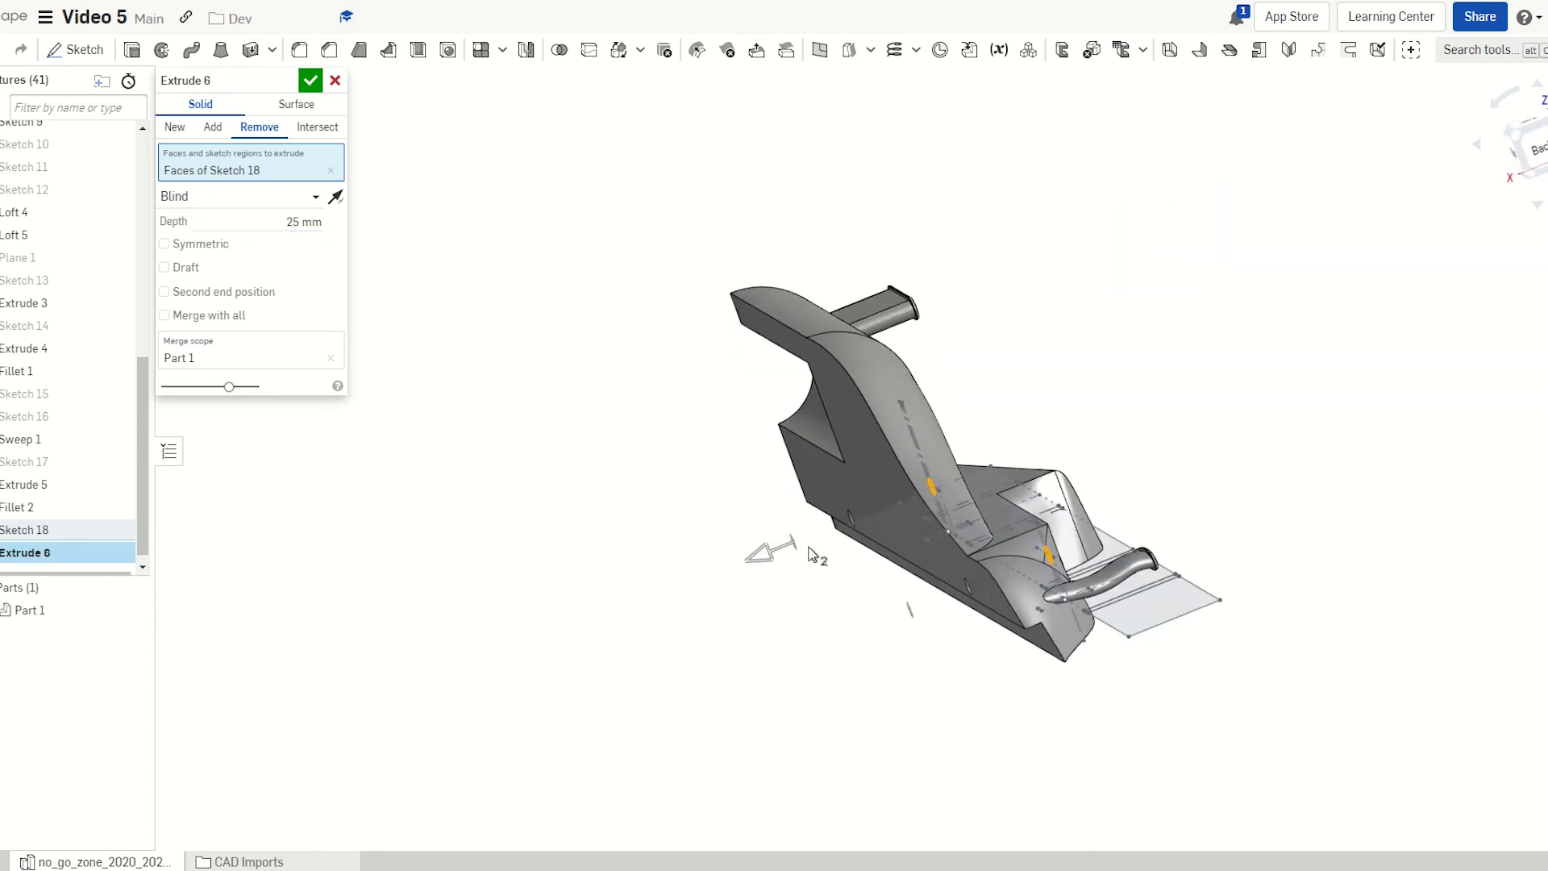
click(244, 199)
click(217, 337)
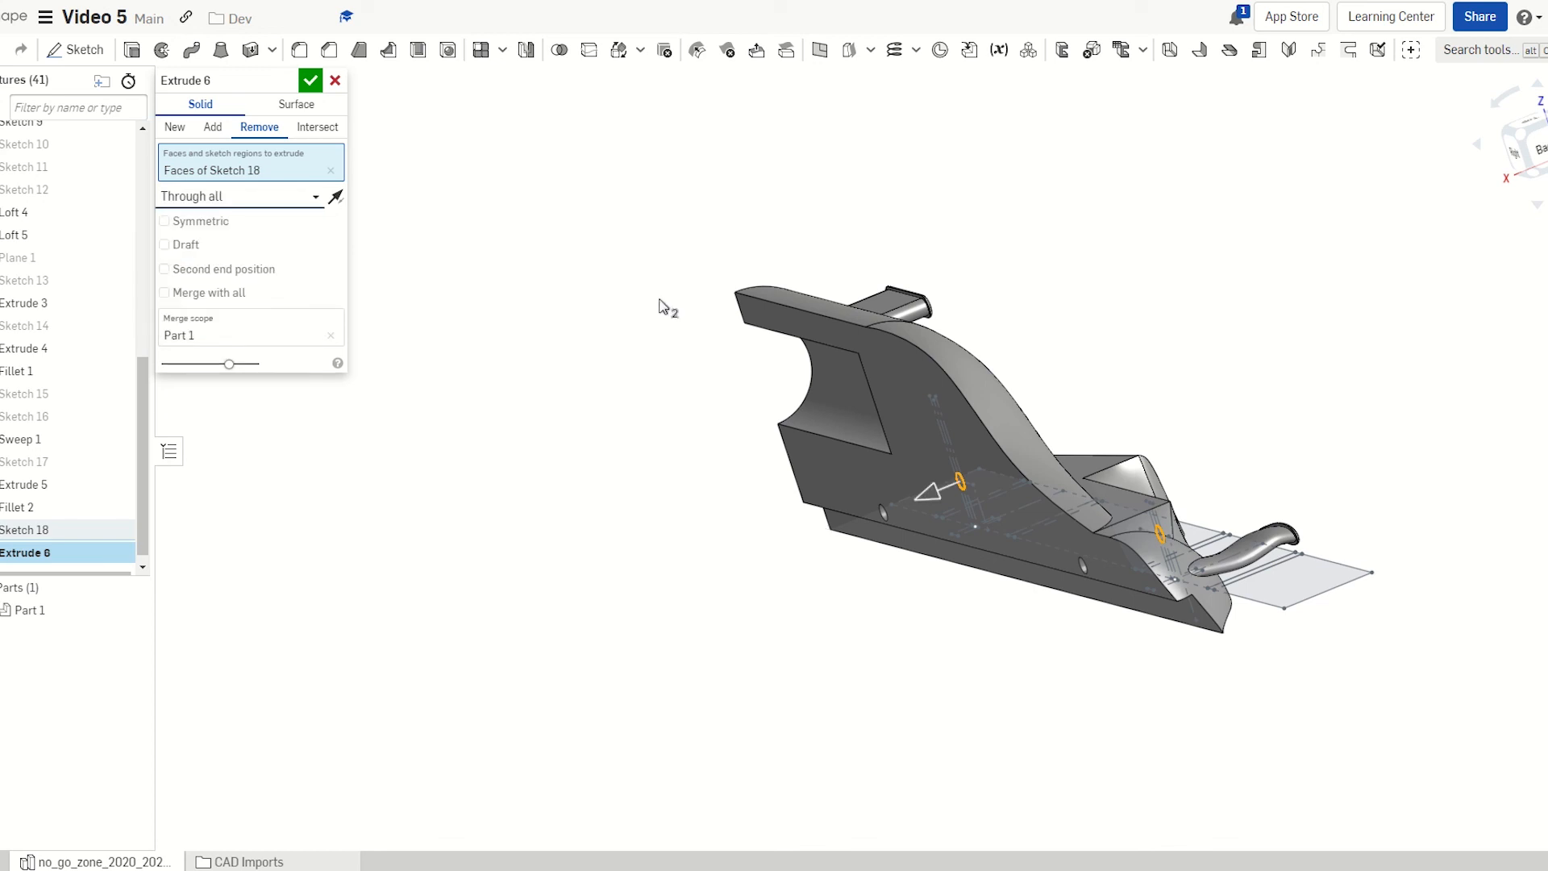
click(310, 80)
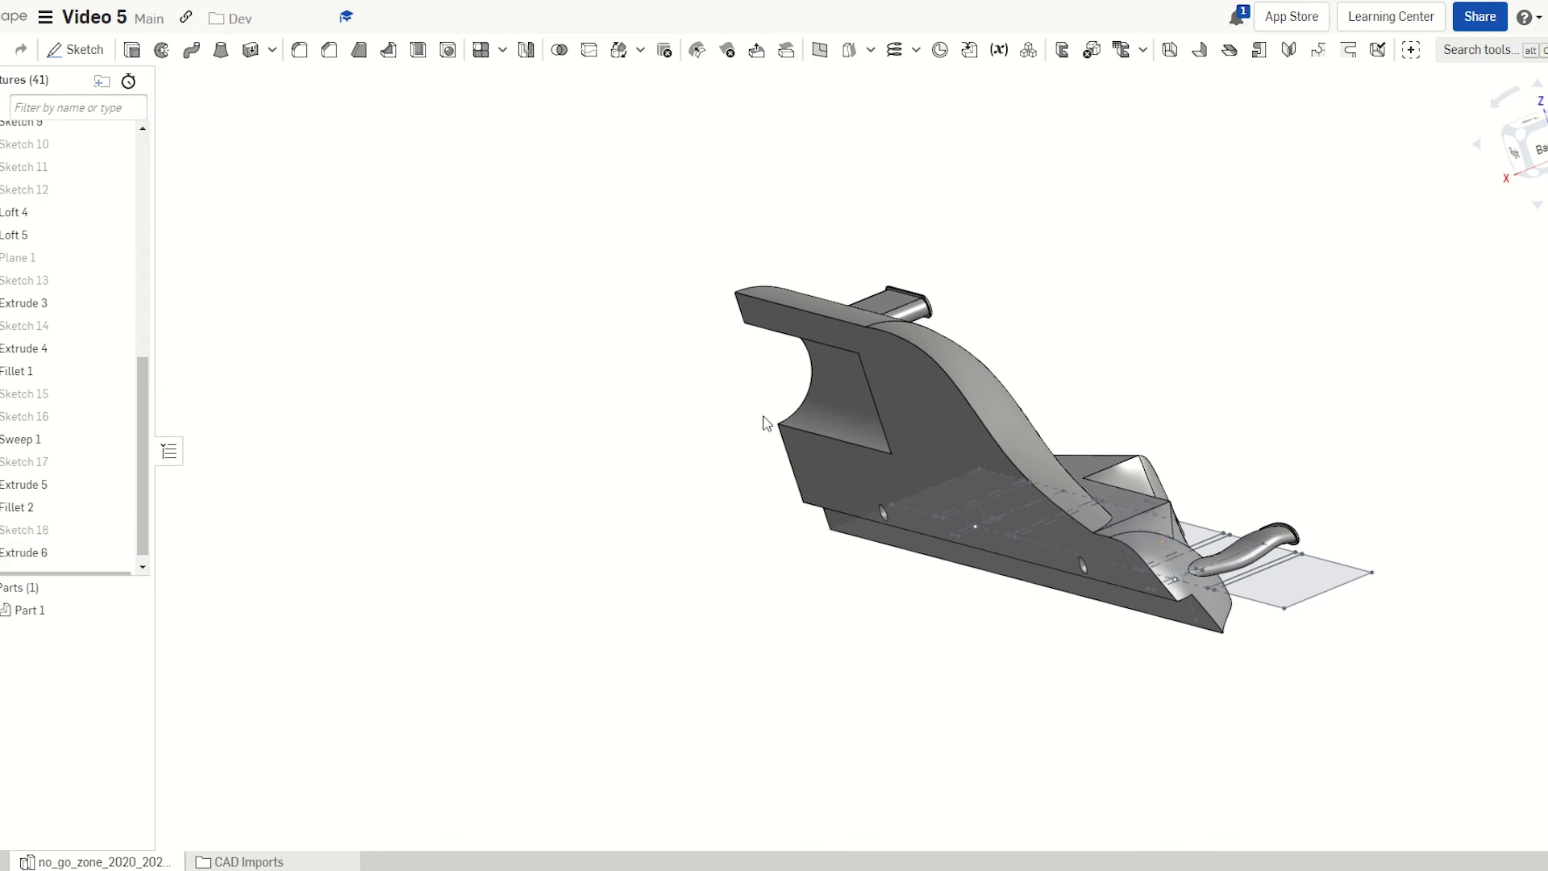
mouse_move(767, 421)
right_down()
mouse_move(795, 392)
mouse_move(824, 393)
mouse_move(819, 376)
mouse_move(569, 408)
mouse_move(838, 437)
mouse_move(761, 437)
right_up()
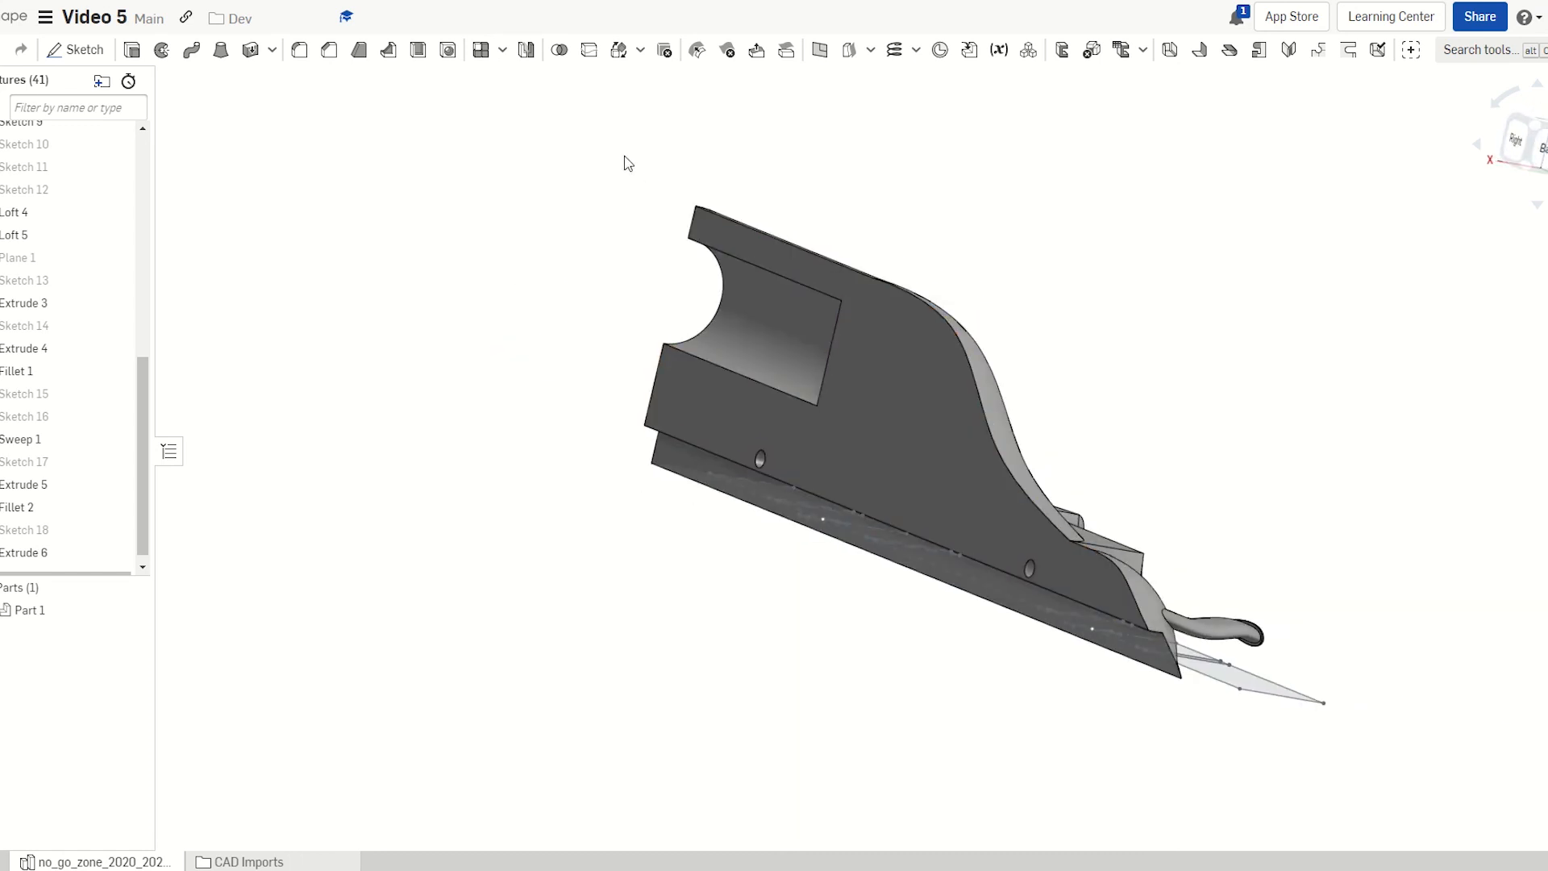
Mirror Part 1 across Face of Mirror 1 and add it to complete the body
click(527, 51)
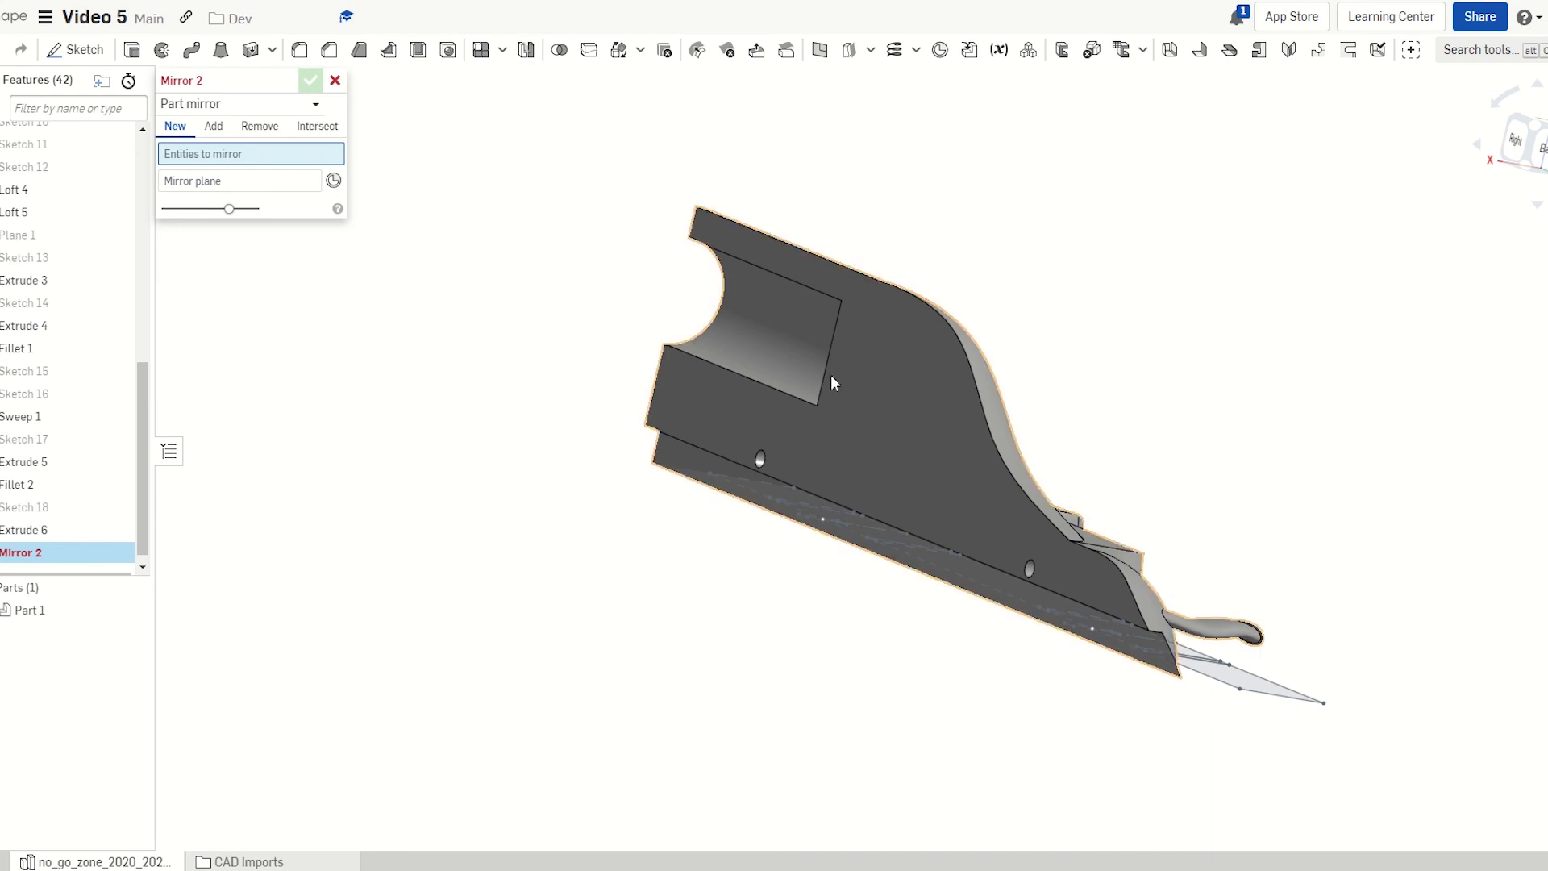
click(942, 376)
click(242, 198)
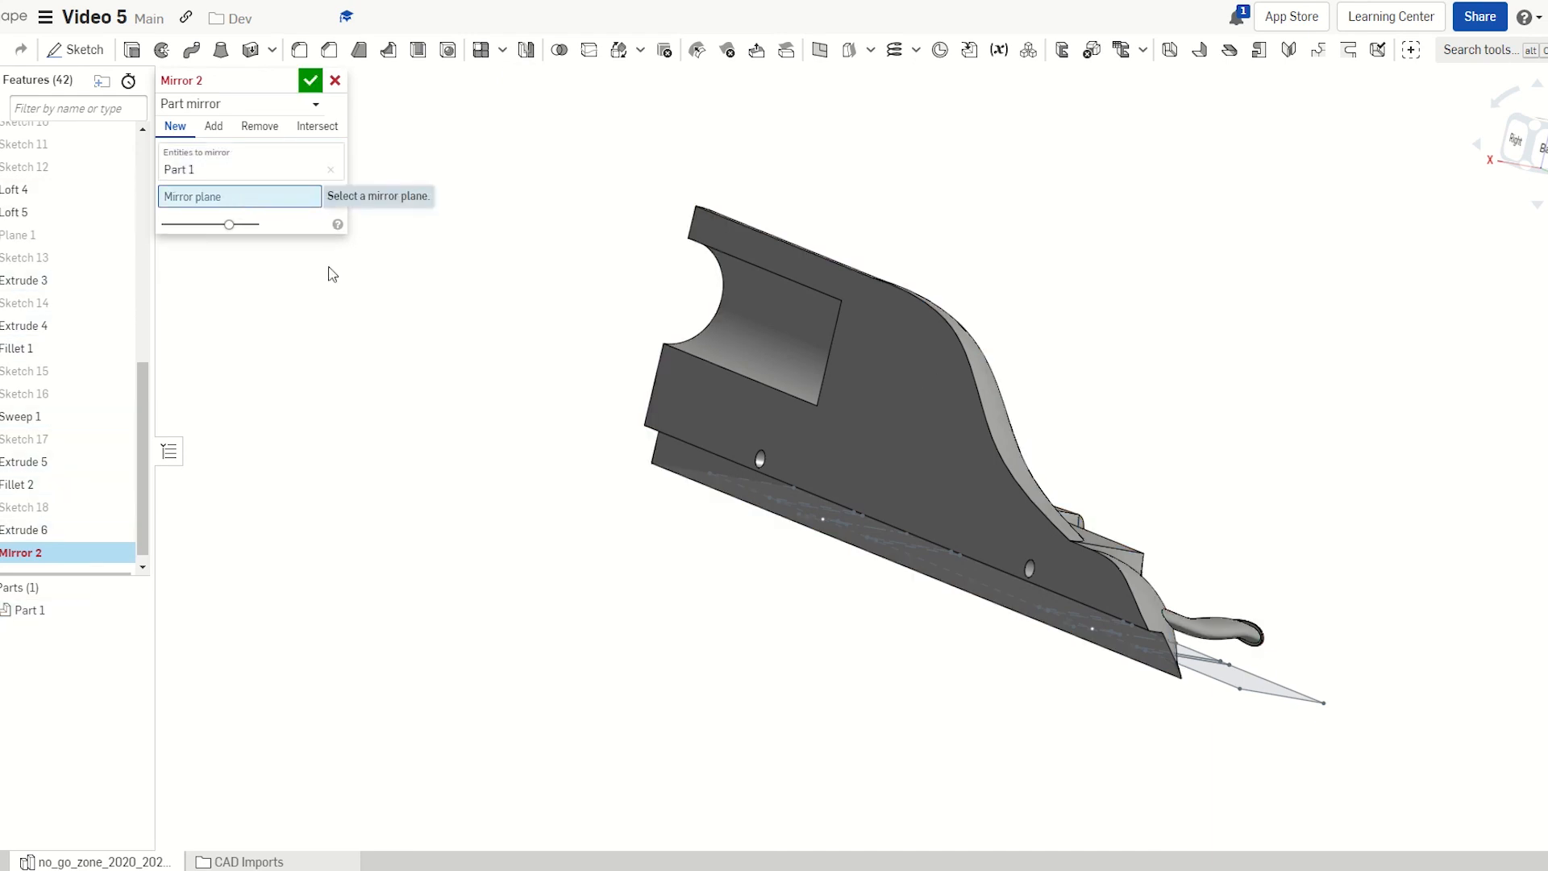
click(911, 393)
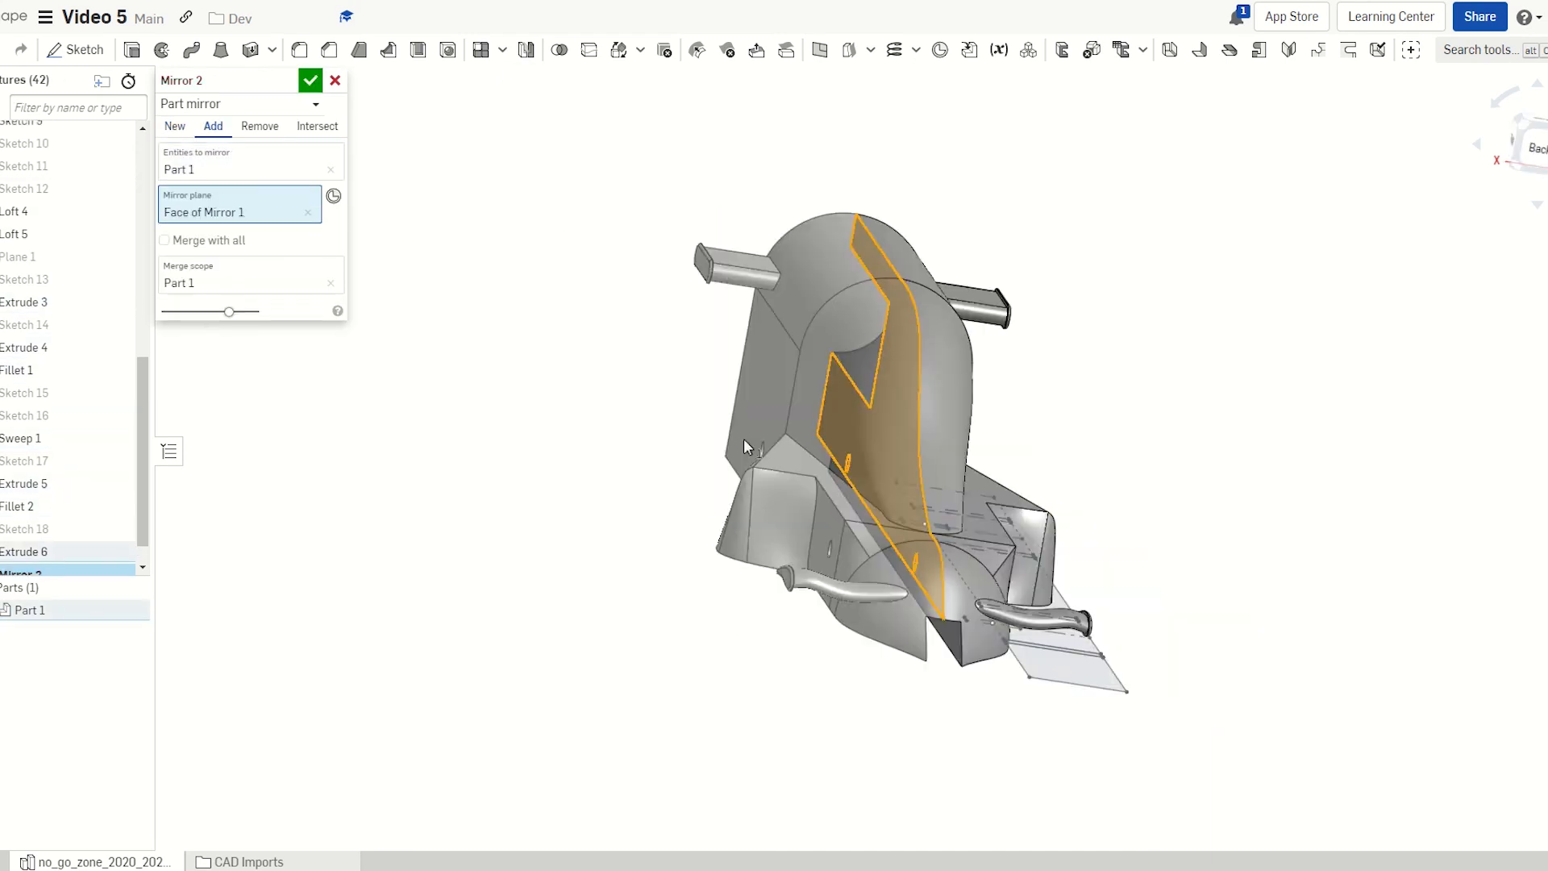
click(310, 80)
right_drag(767, 493, 451, 564)
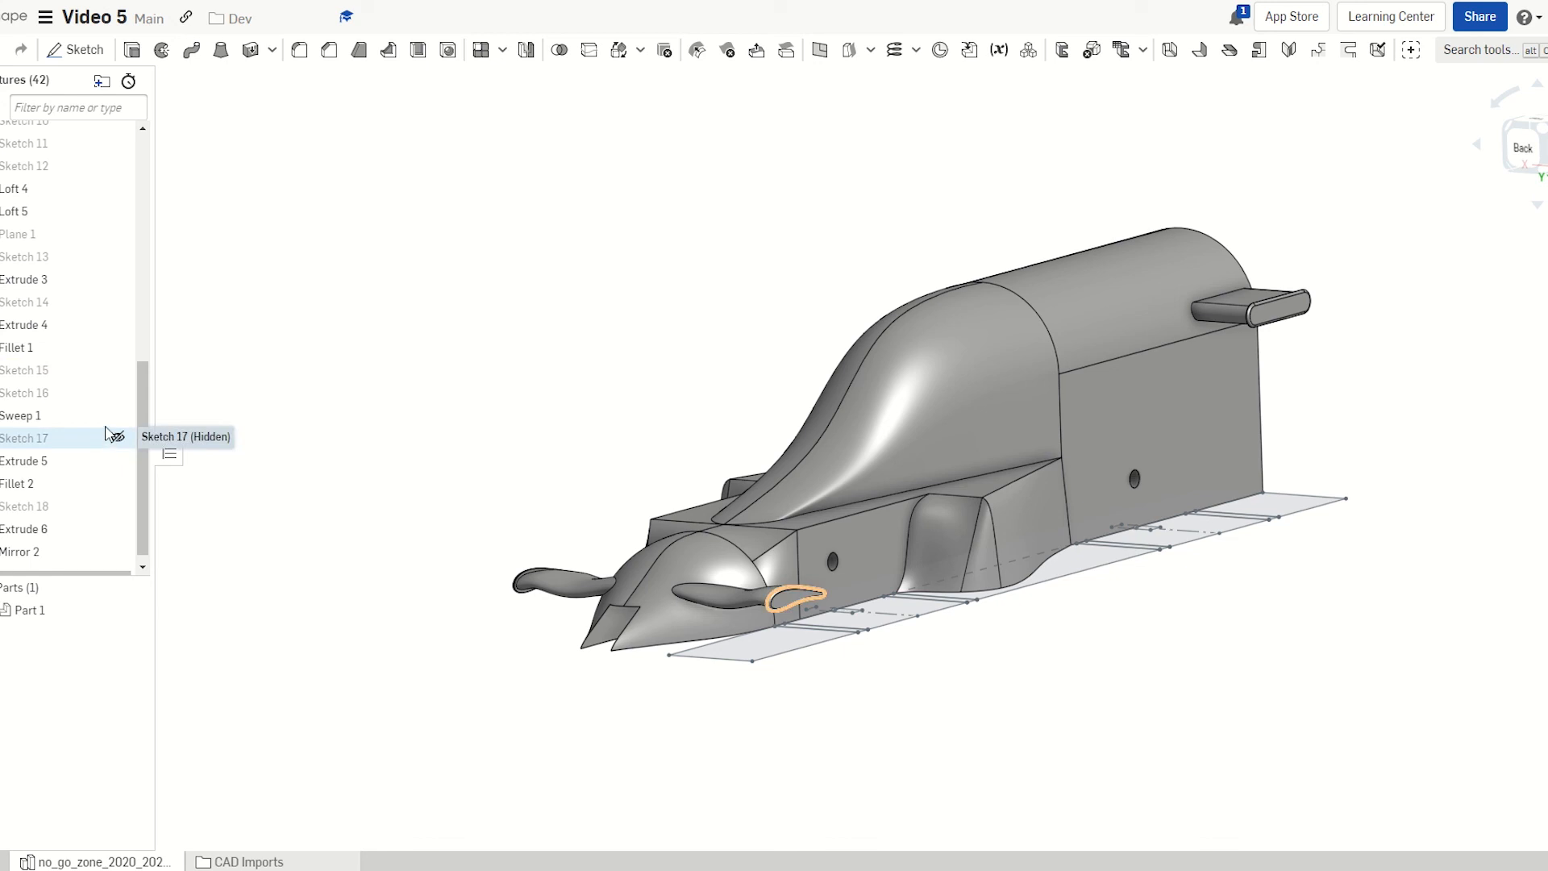
Hide Sketch 9 and show the finished car body in isometric view
click(751, 652)
click(118, 143)
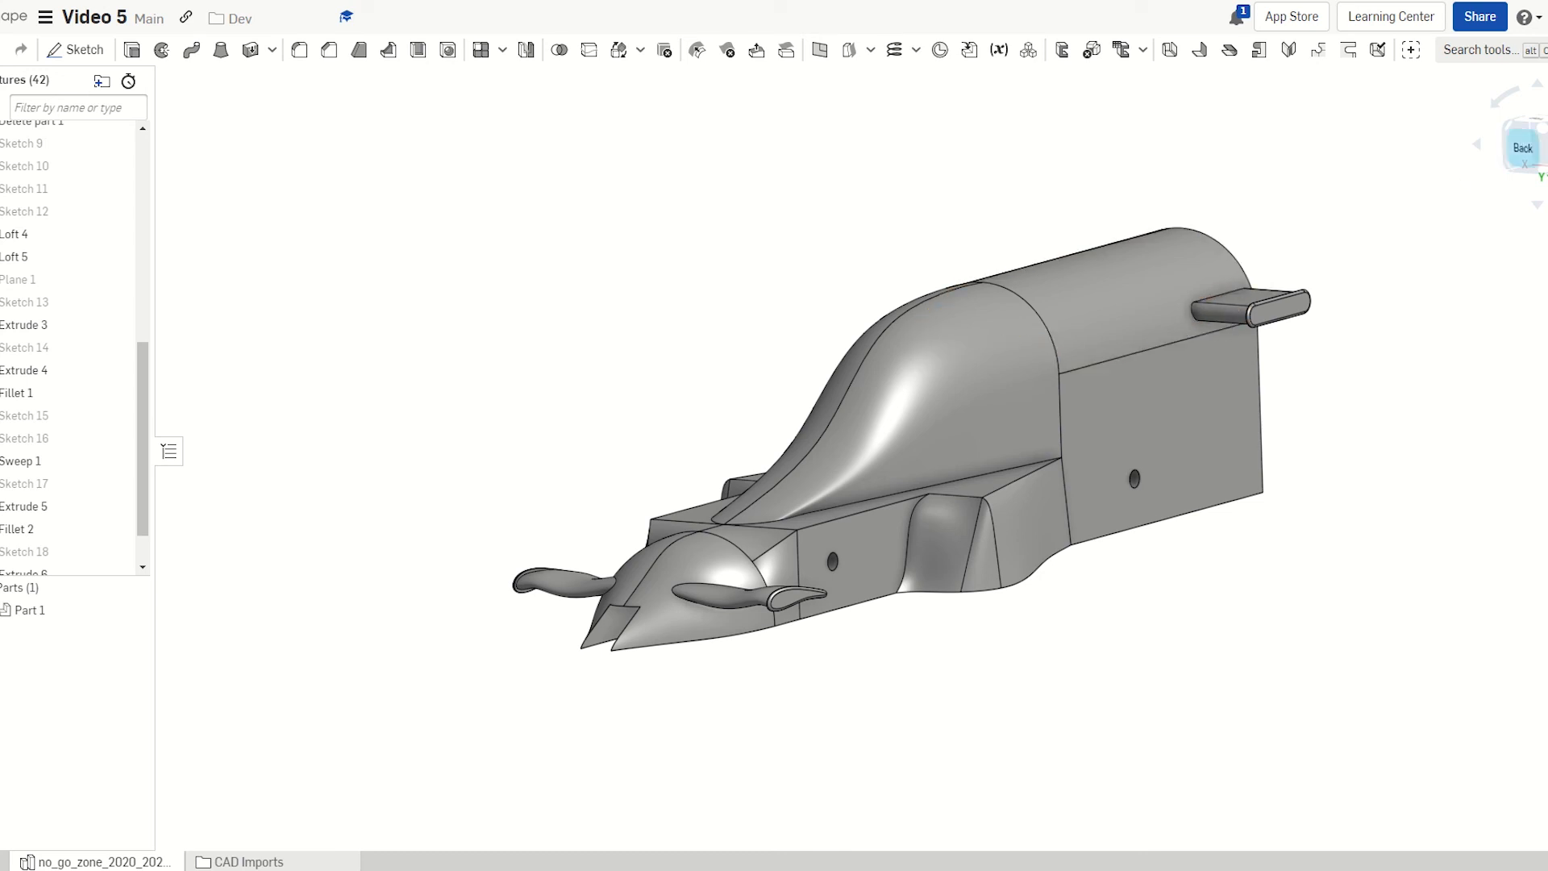
click(1544, 128)
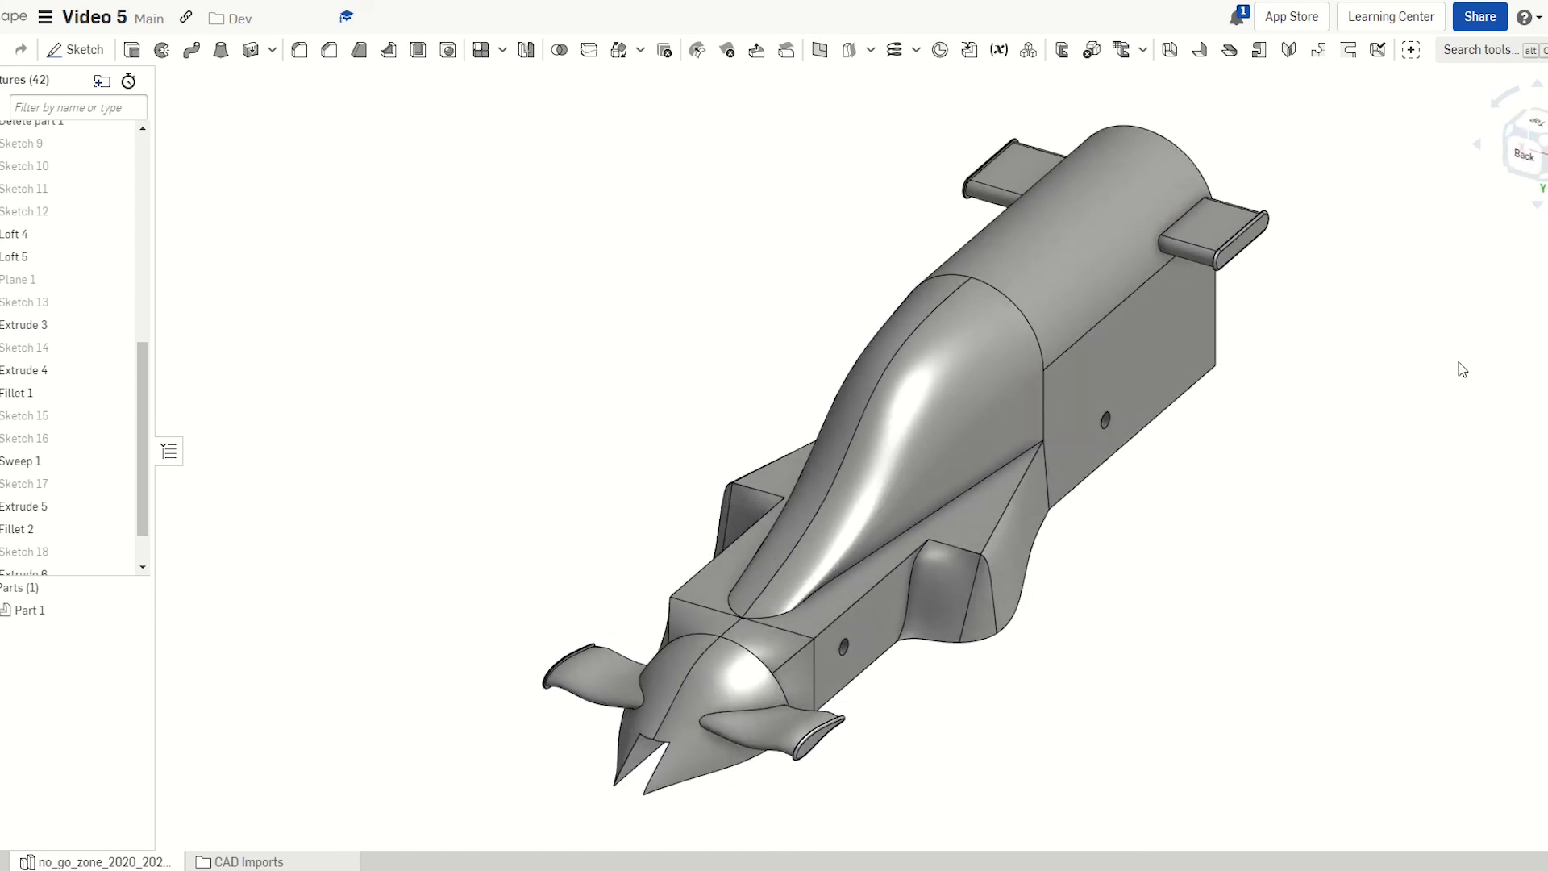